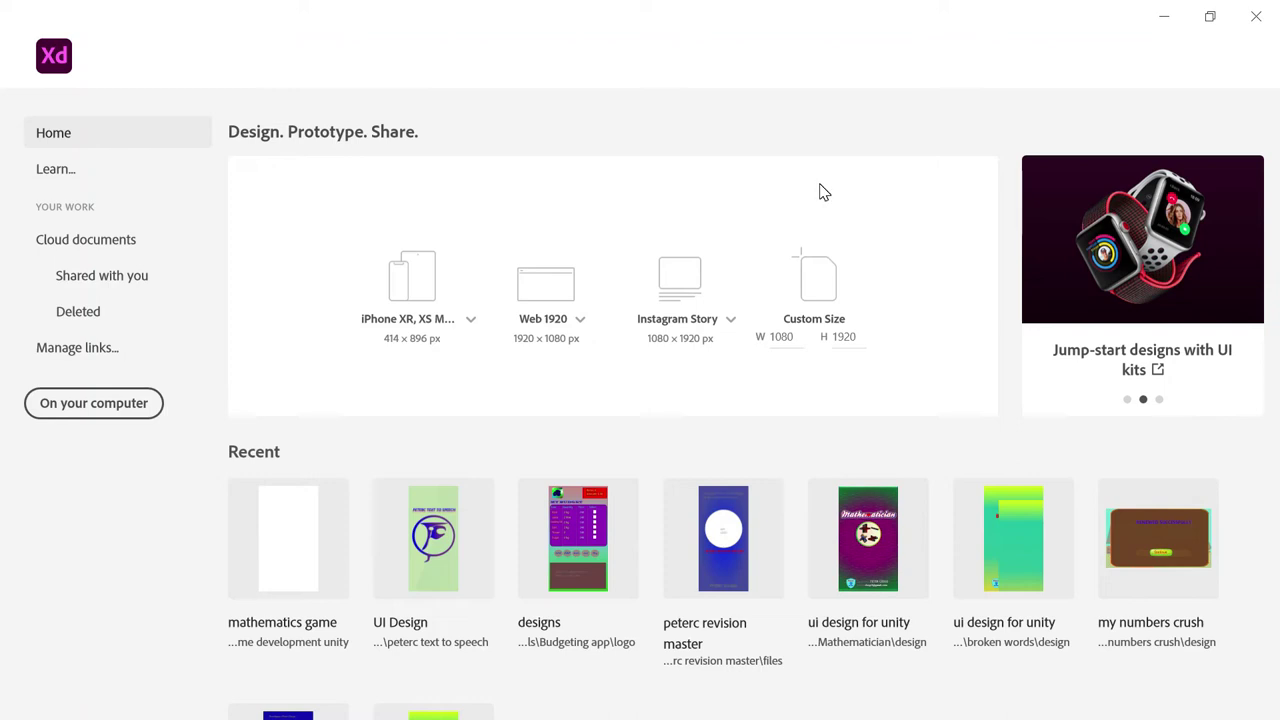
Try a 1080 × 1920 custom-size document, dismiss the error, and switch to Prototype mode.
{"action": "left_click", "coordinate": [811, 187]}
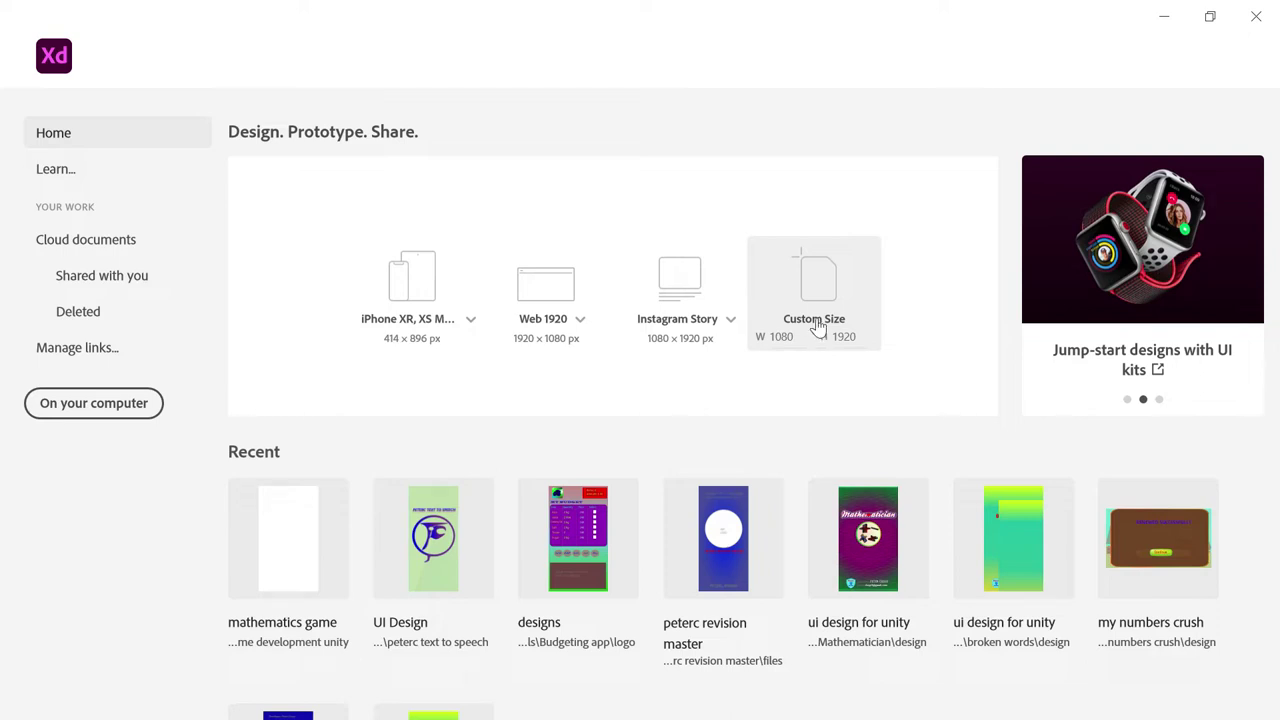
{"action": "left_click", "coordinate": [815, 306]}
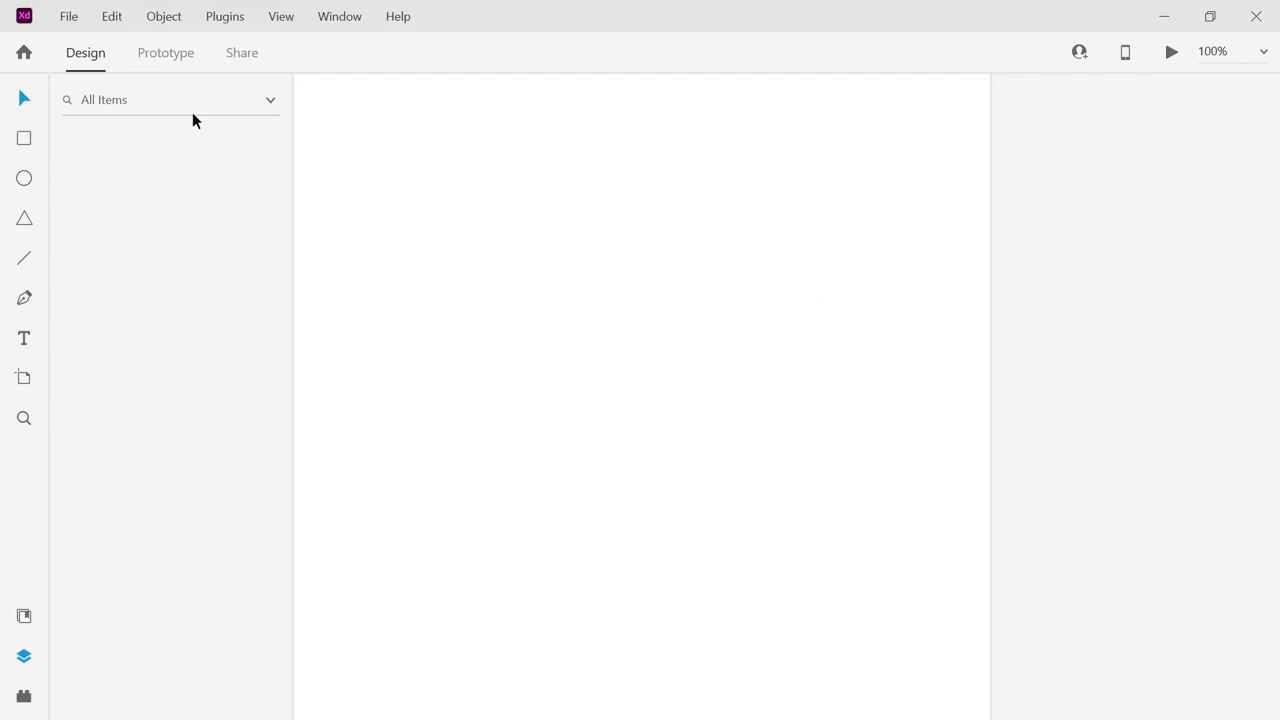
{"action": "left_click", "coordinate": [166, 57]}
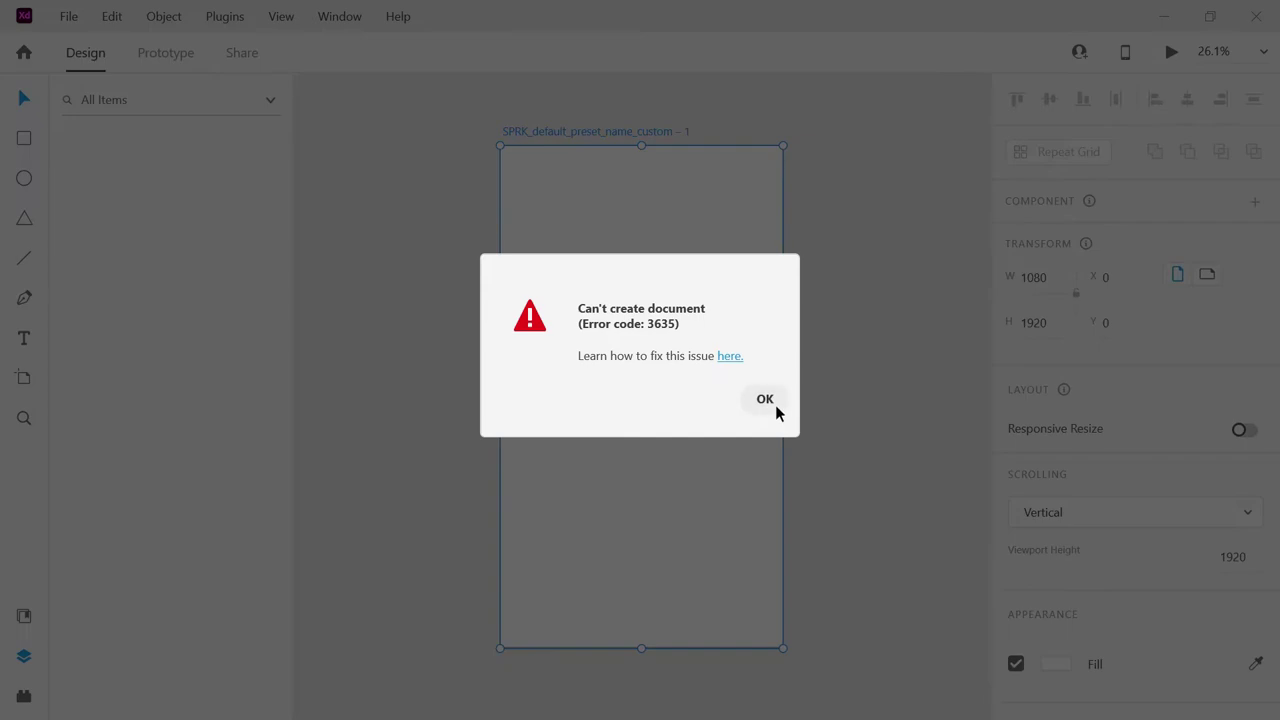
{"action": "left_click", "coordinate": [765, 399]}
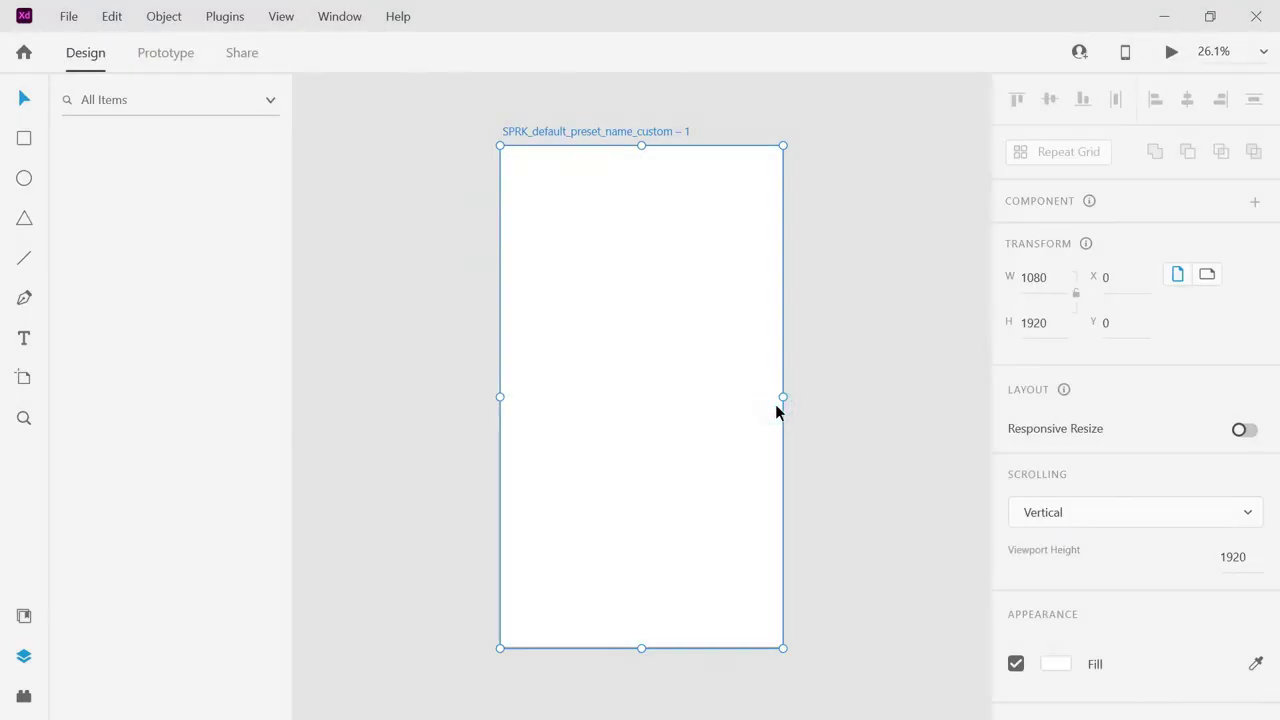
{"action": "left_click", "coordinate": [160, 52]}
{"action": "left_click", "coordinate": [158, 52]}
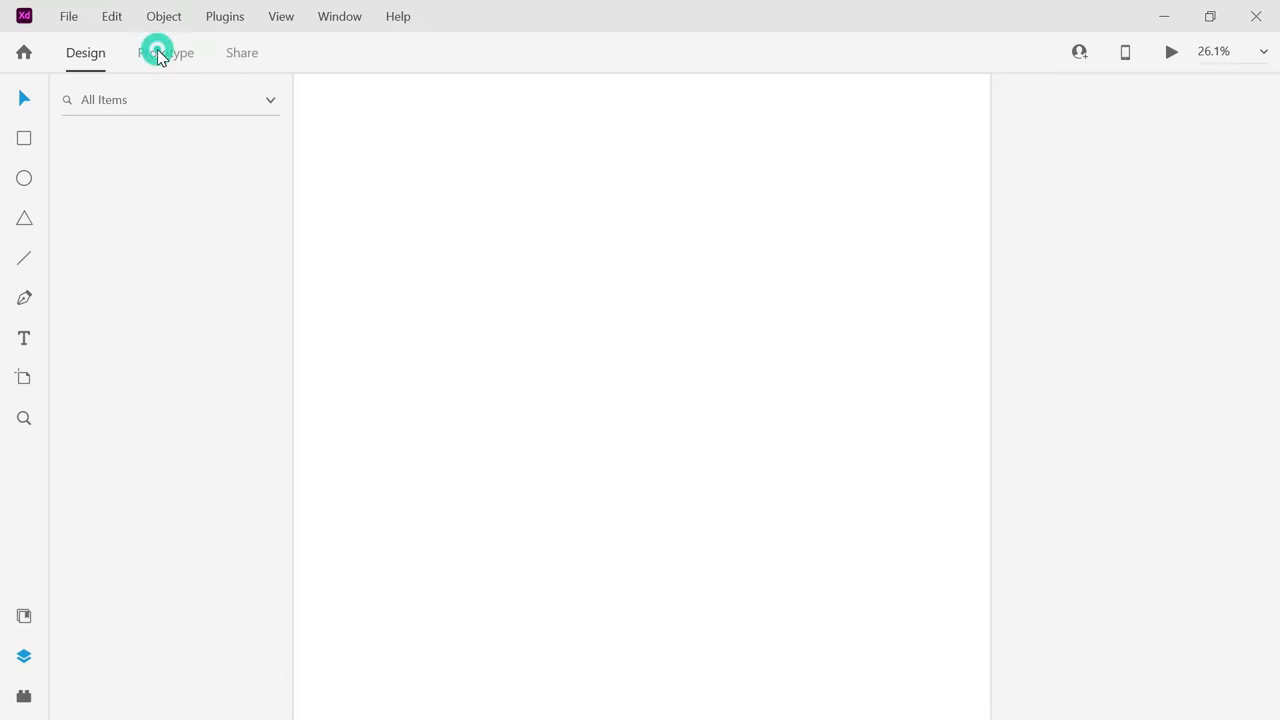
{"action": "left_click", "coordinate": [158, 55]}
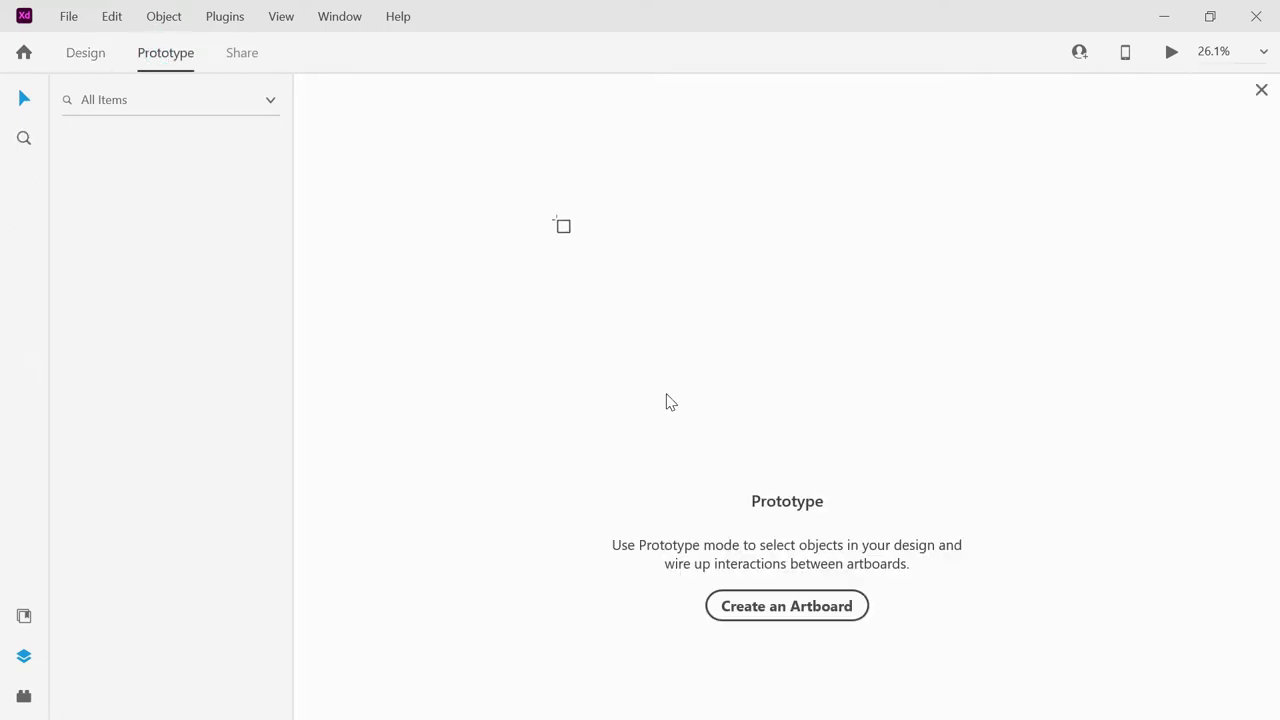
Add an Instagram Story 1080 × 1920 artboard and rename it 'Splash screen'.
{"action": "left_click", "coordinate": [795, 607]}
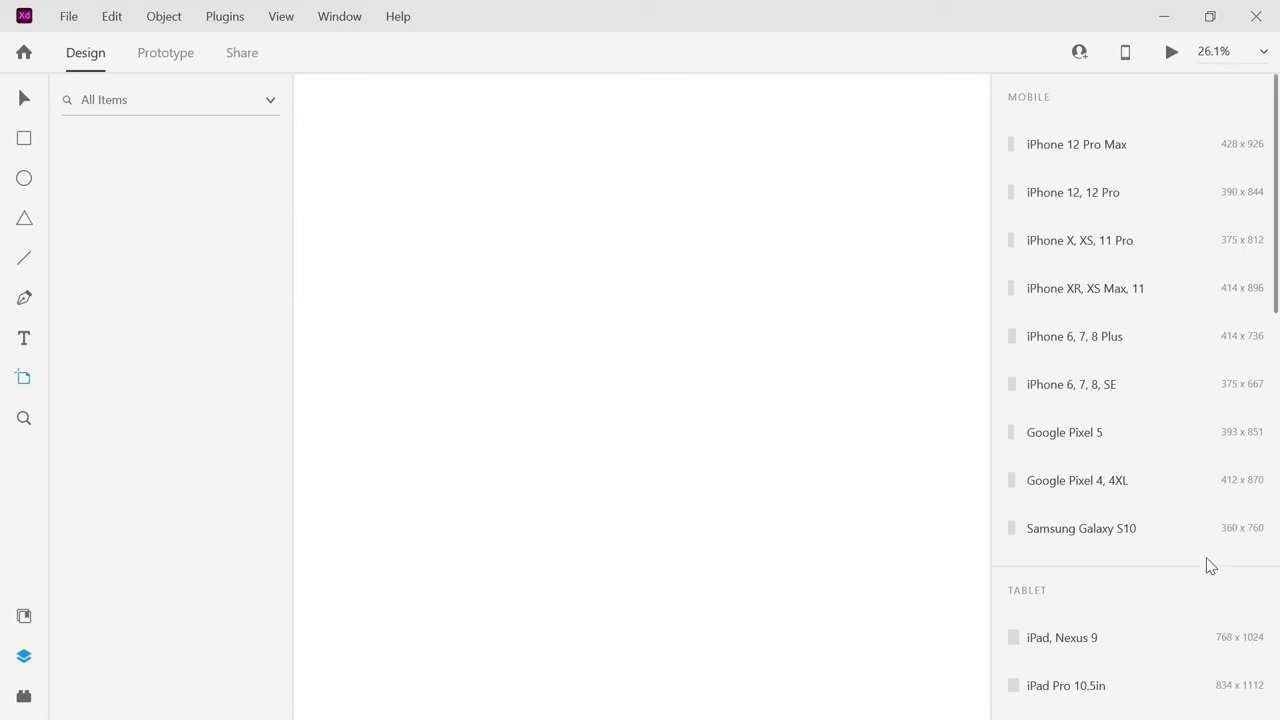
{"action": "left_click_drag", "start_coordinate": [1276, 293], "coordinate": [1277, 575]}
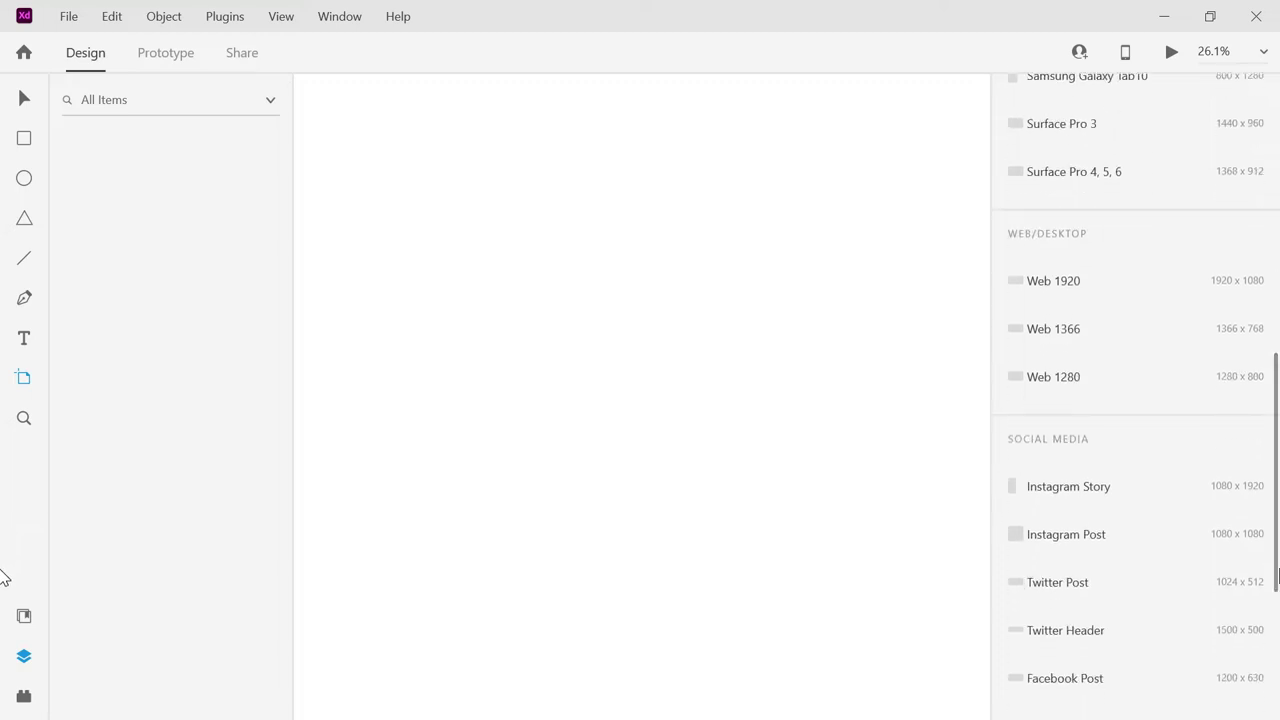
{"action": "left_click", "coordinate": [1166, 488]}
{"action": "scroll", "coordinate": [1163, 506], "scroll_direction": "up", "scroll_amount": 10}
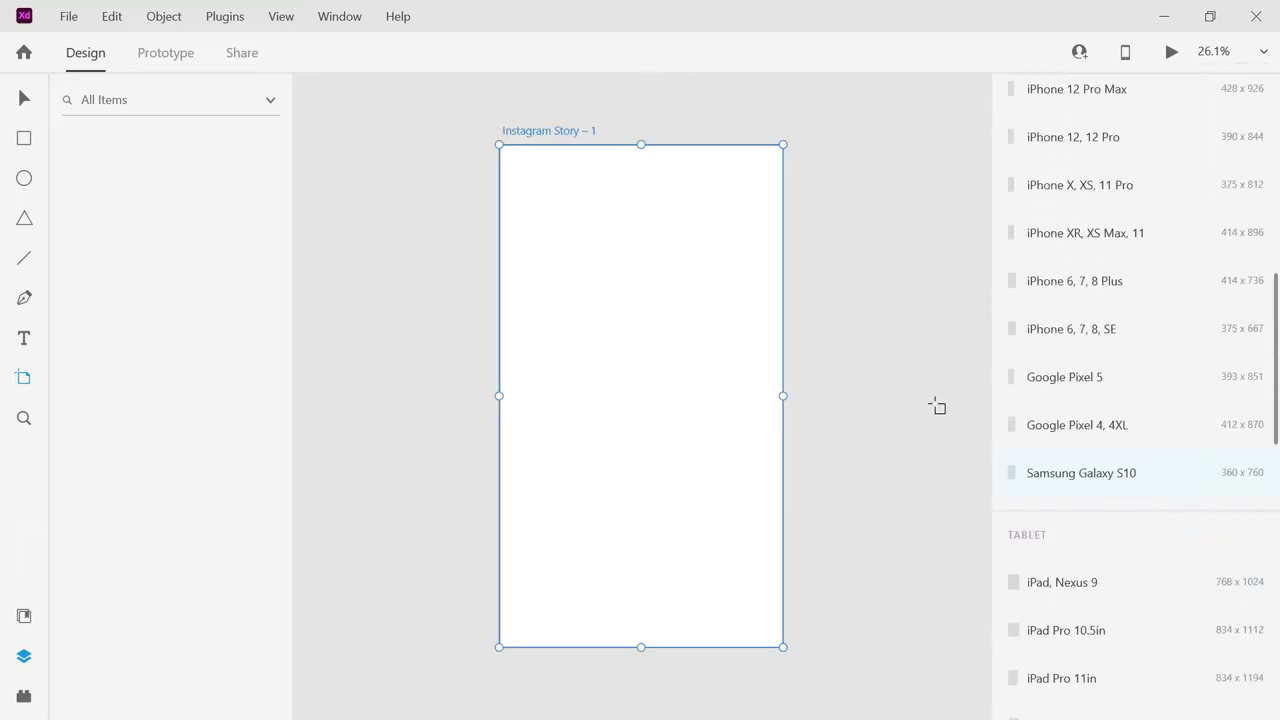
{"action": "double_click", "coordinate": [509, 132]}
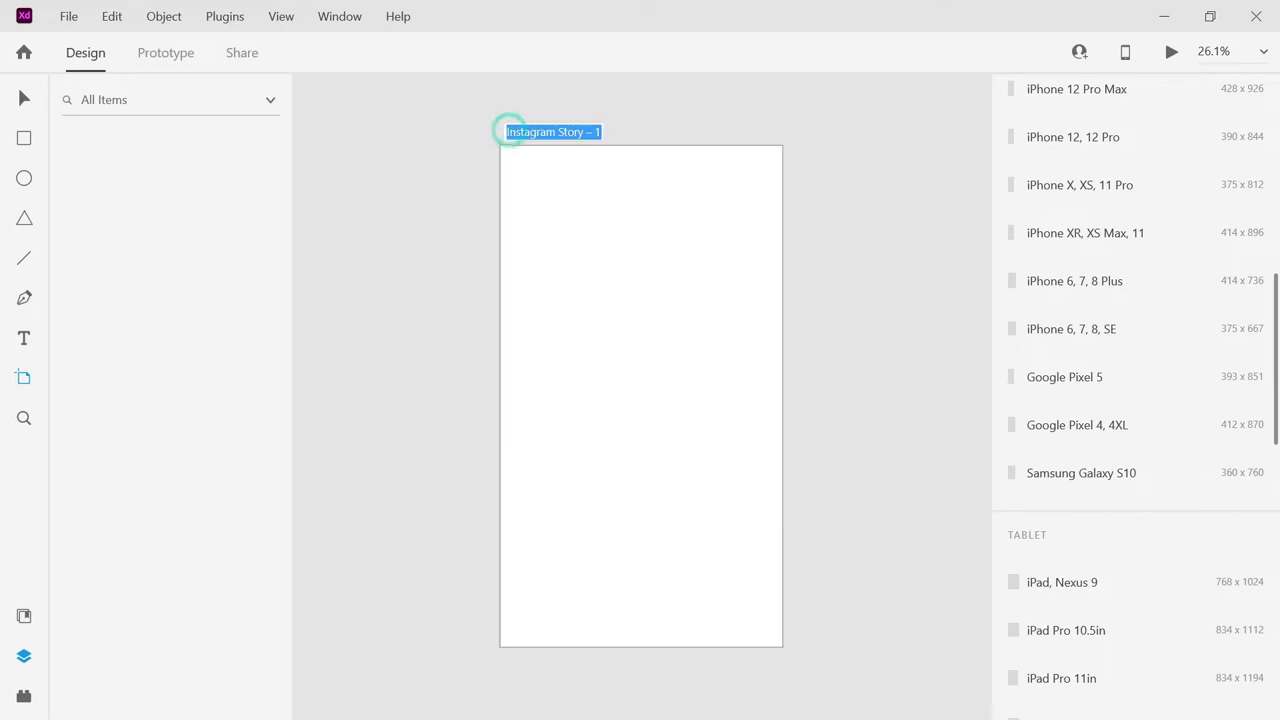
{"action": "type", "text": "S"}
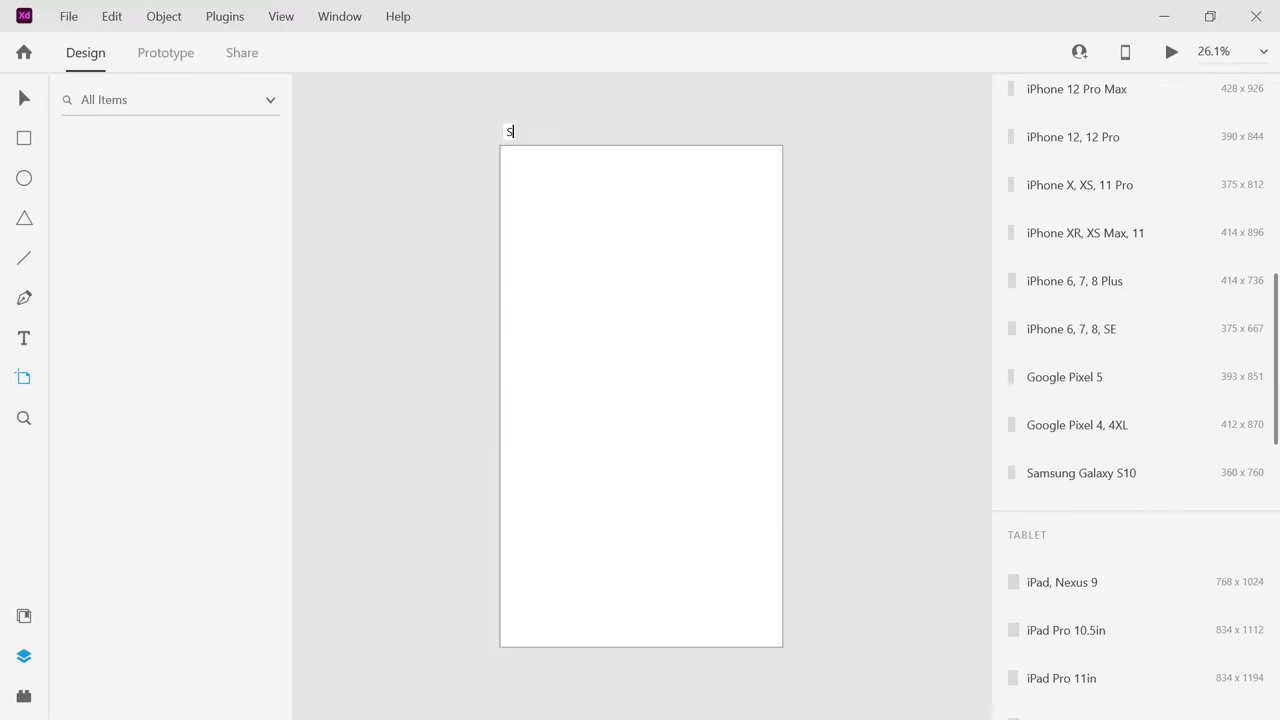
{"action": "type", "text": "plash screen"}
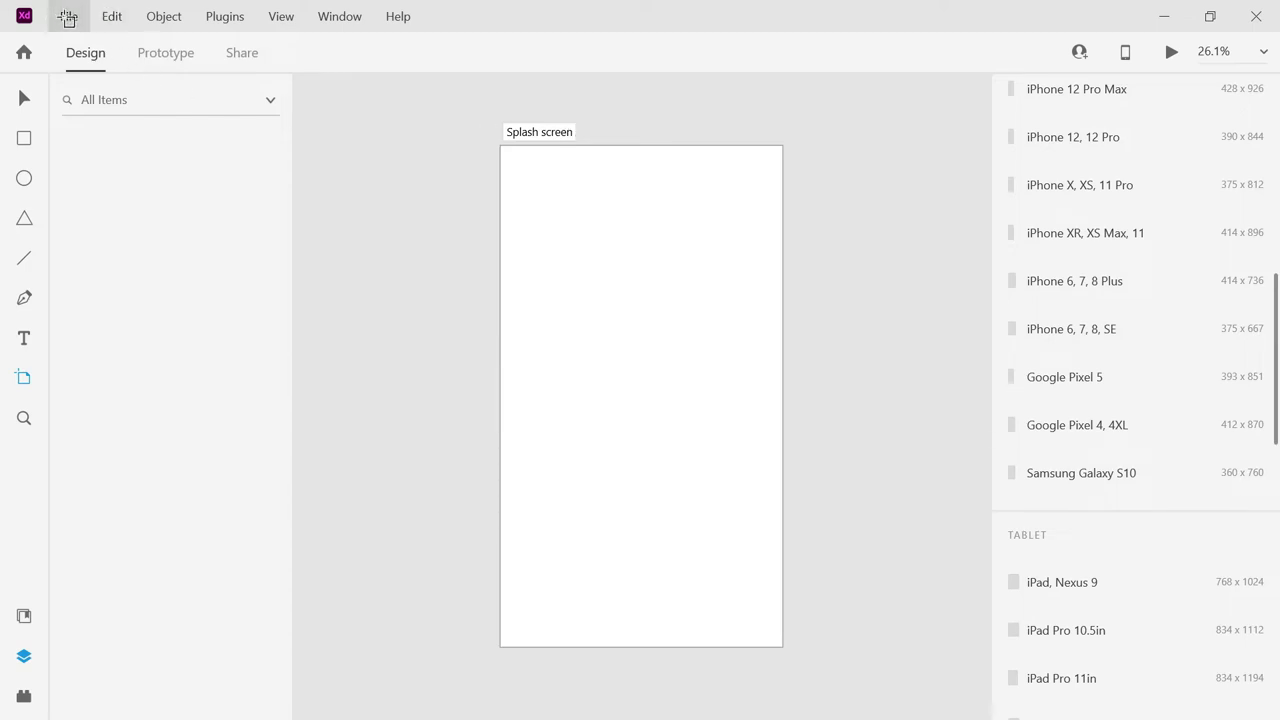
Save locally as 'mathematics game', replacing the existing file.
{"action": "left_click", "coordinate": [67, 18]}
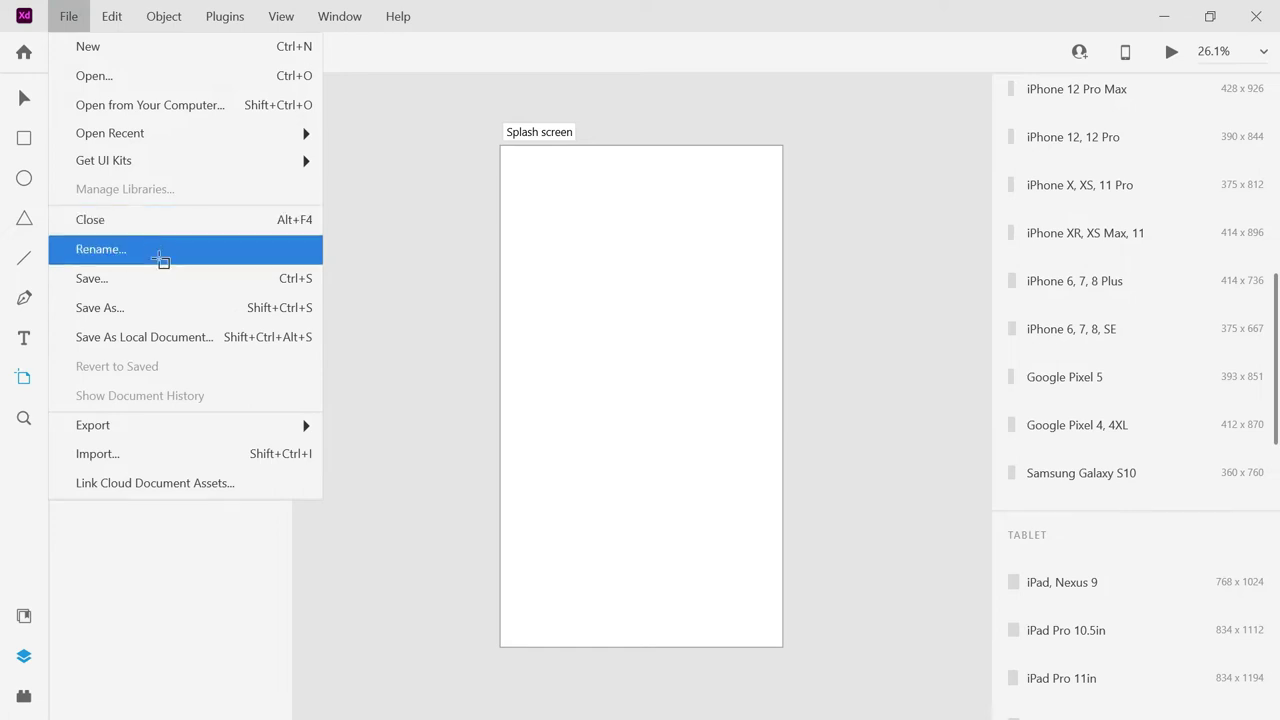
{"action": "left_click", "coordinate": [176, 334]}
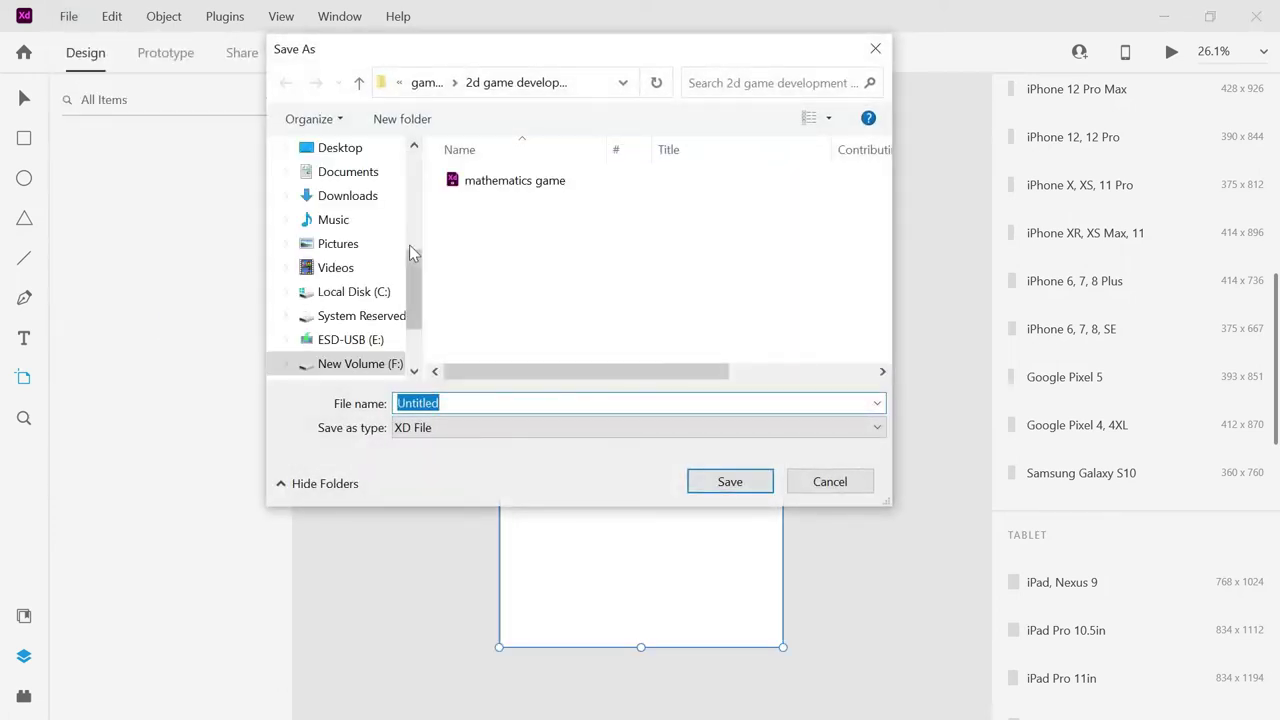
{"action": "left_click", "coordinate": [478, 190]}
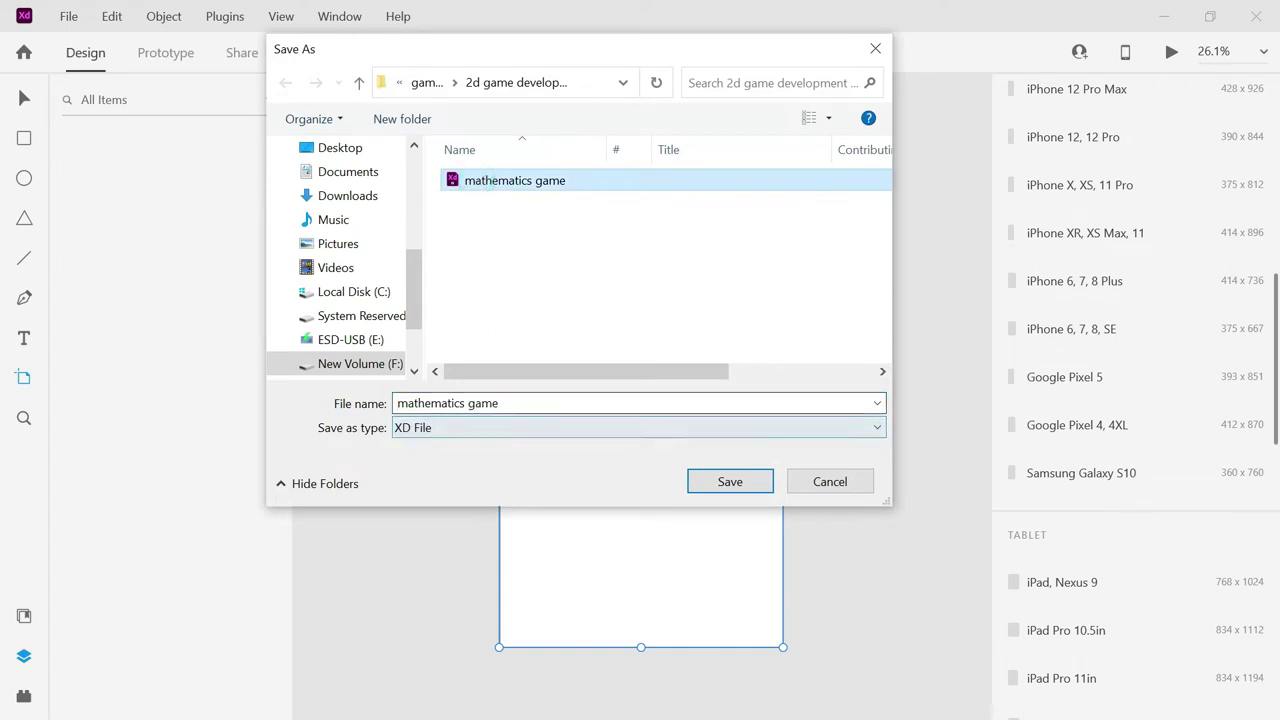
{"action": "left_click", "coordinate": [490, 403]}
{"action": "left_click", "coordinate": [730, 484]}
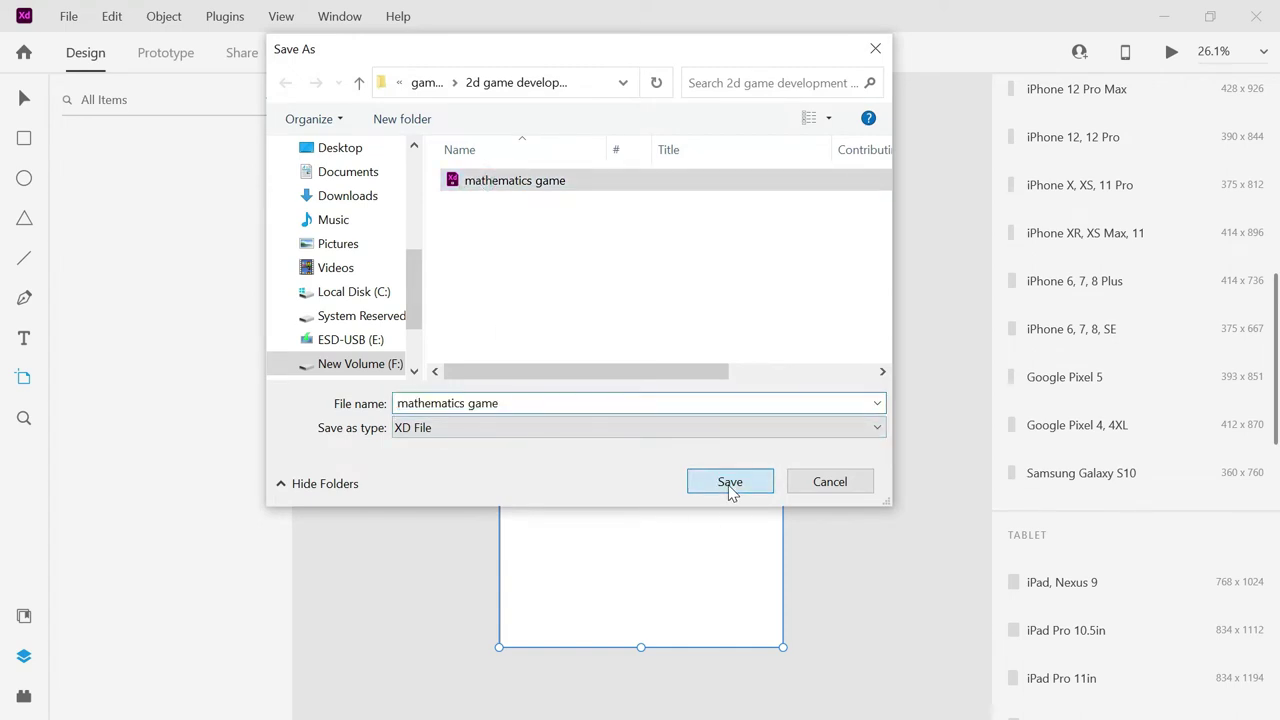
{"action": "left_click", "coordinate": [688, 376]}
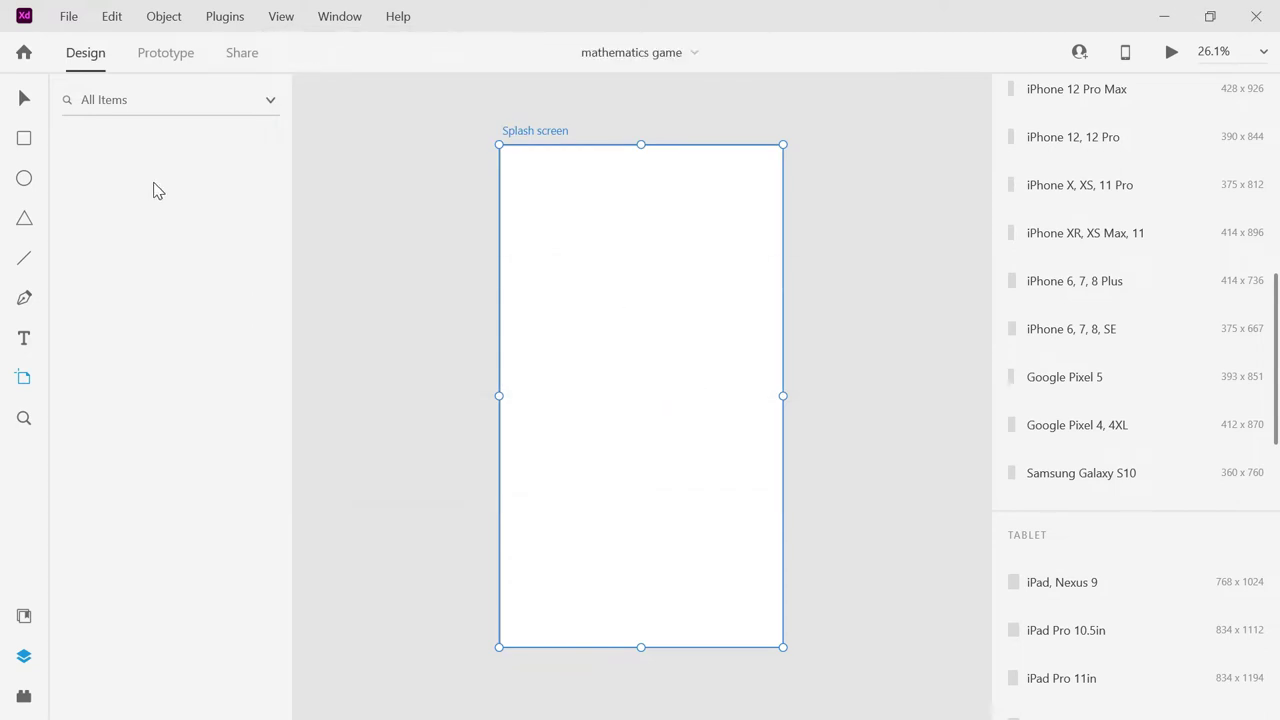
Draw a rectangle and stretch it to cover the whole 1080 × 1920 artboard.
{"action": "left_click", "coordinate": [25, 140]}
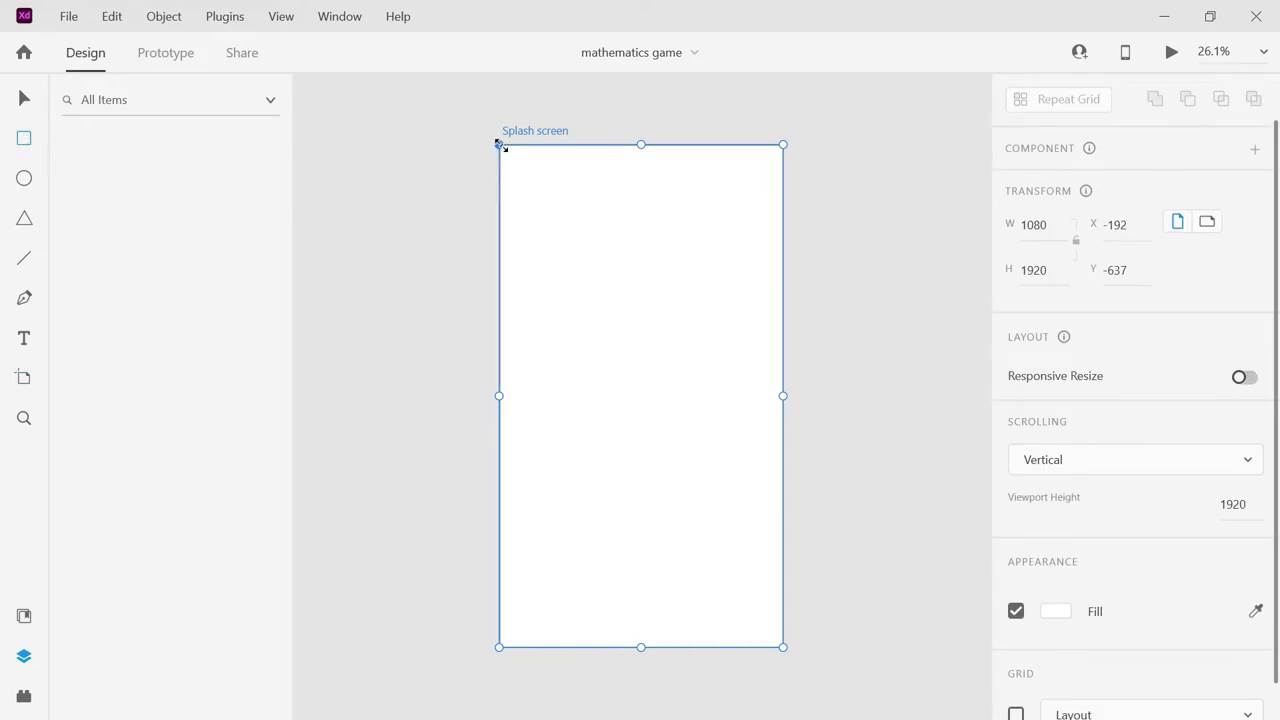
{"action": "mouse_move", "coordinate": [523, 187]}
{"action": "left_mouse_down"}
{"action": "mouse_move", "coordinate": [609, 257]}
{"action": "mouse_move", "coordinate": [709, 397]}
{"action": "mouse_move", "coordinate": [751, 577]}
{"action": "mouse_move", "coordinate": [787, 647]}
{"action": "mouse_move", "coordinate": [771, 651]}
{"action": "mouse_move", "coordinate": [782, 646]}
{"action": "left_mouse_up"}
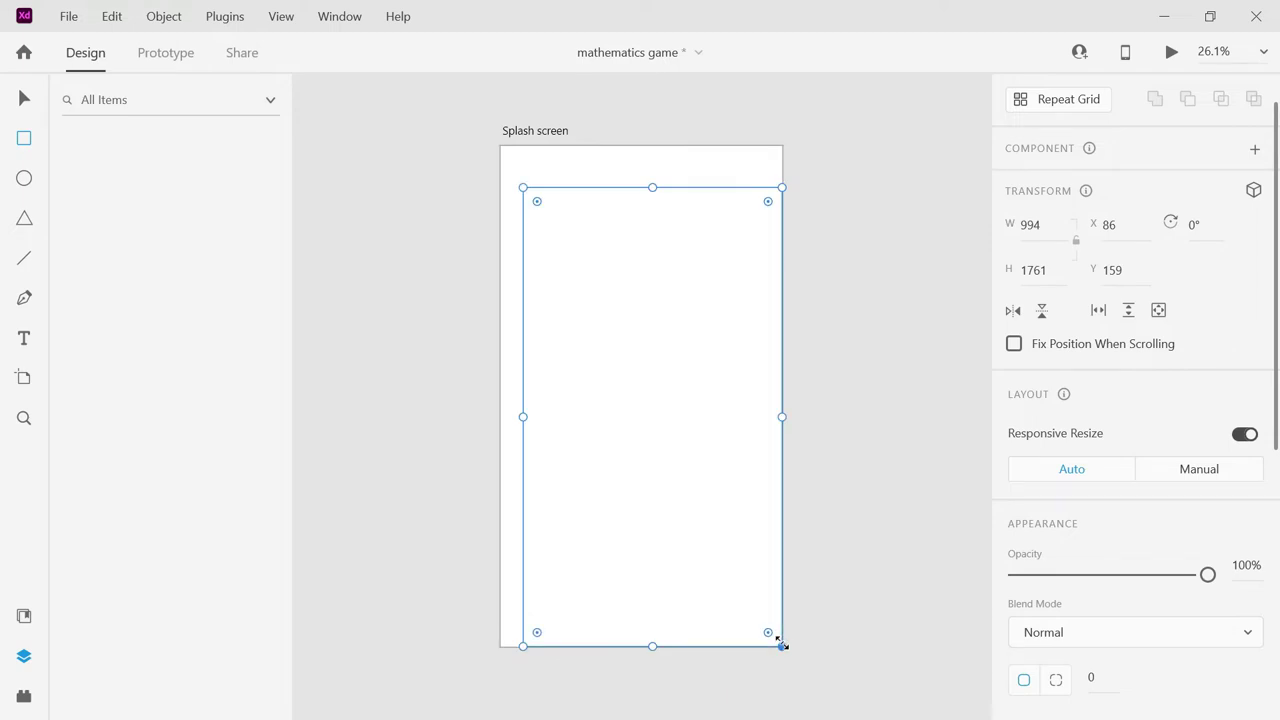
{"action": "left_click_drag", "start_coordinate": [523, 187], "coordinate": [499, 147]}
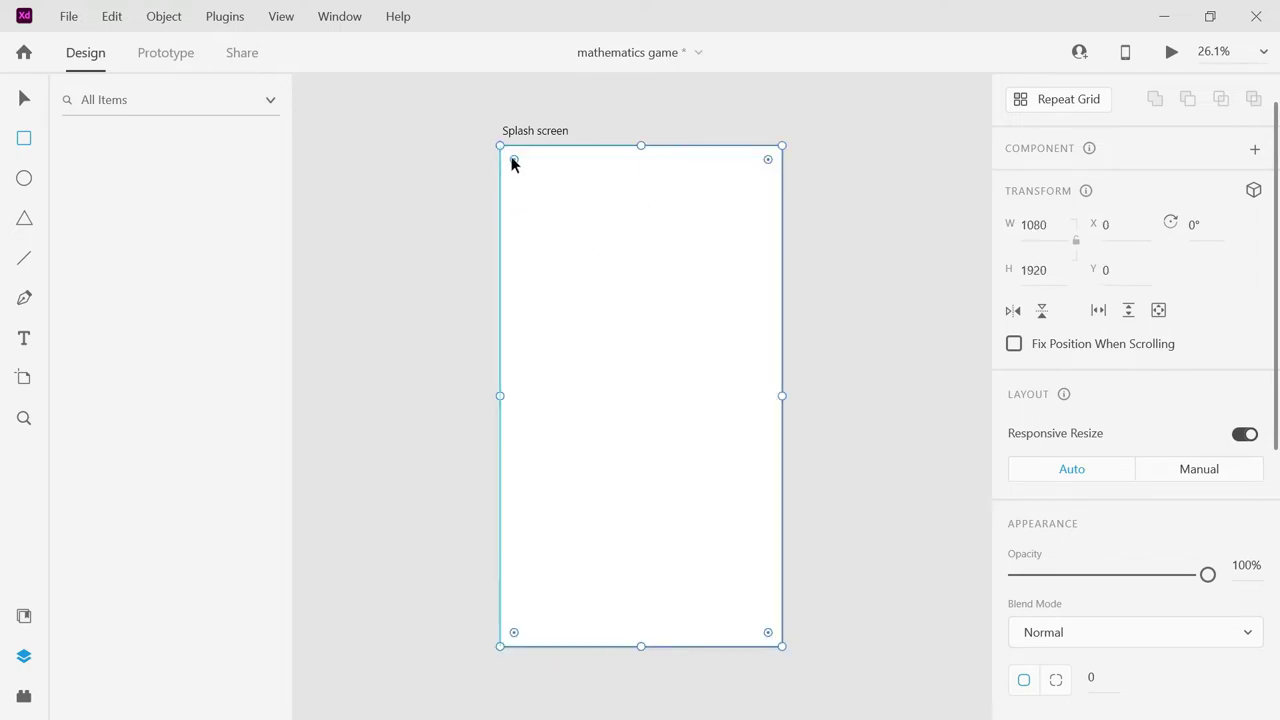
{"action": "left_click", "coordinate": [499, 147]}
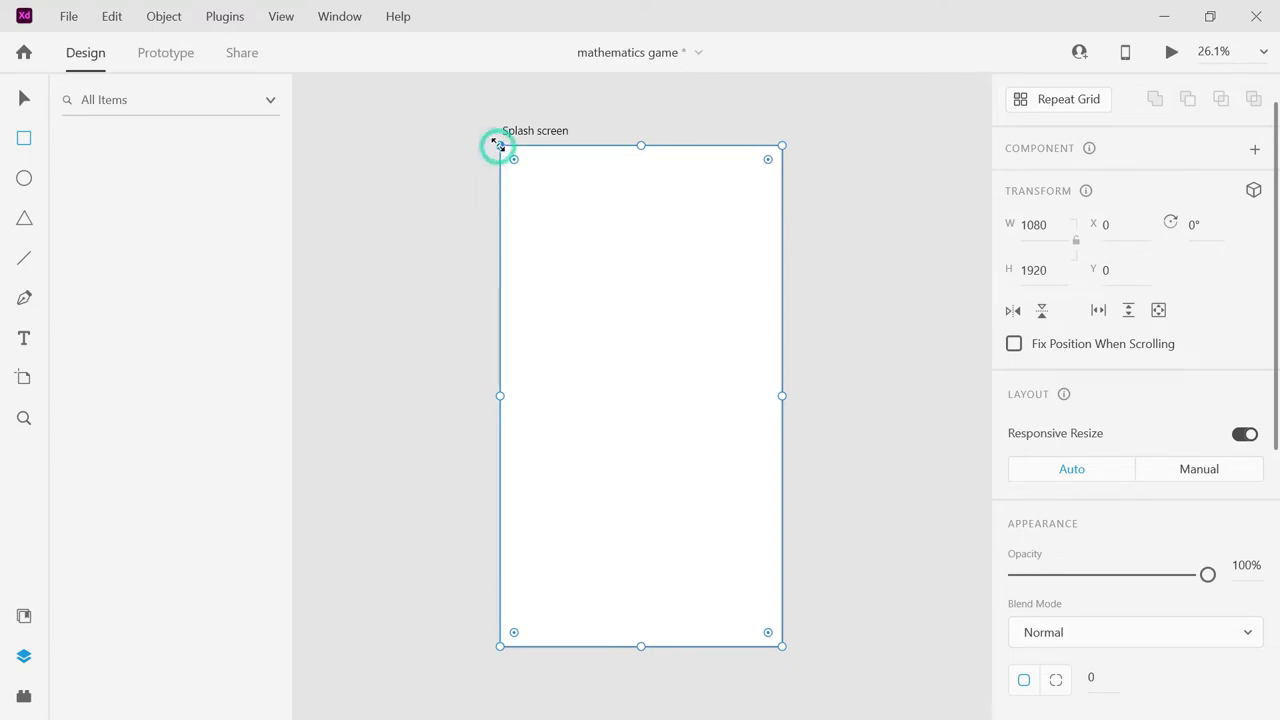
{"action": "left_click_drag", "start_coordinate": [1273, 380], "coordinate": [1277, 490]}
{"action": "scroll", "coordinate": [1150, 450], "scroll_direction": "down", "scroll_amount": 2}
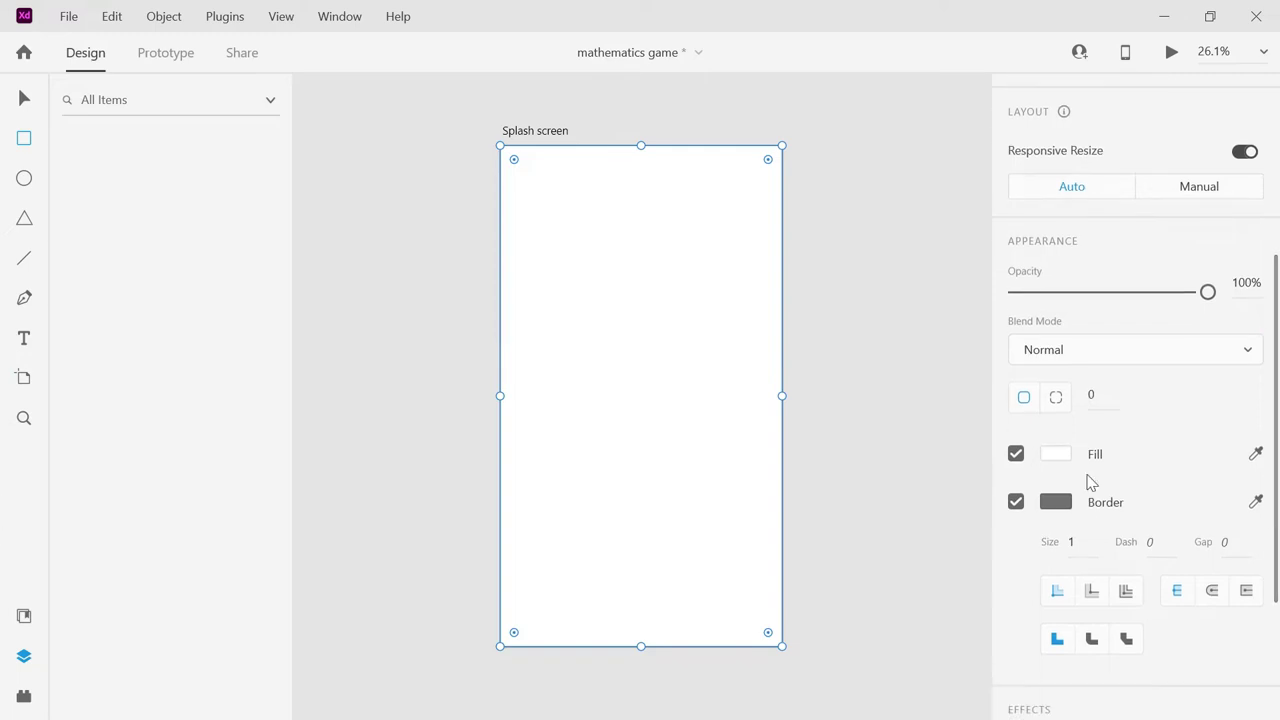
Fill the rectangle with blue #3470BF and remove its border.
{"action": "left_click", "coordinate": [1047, 459]}
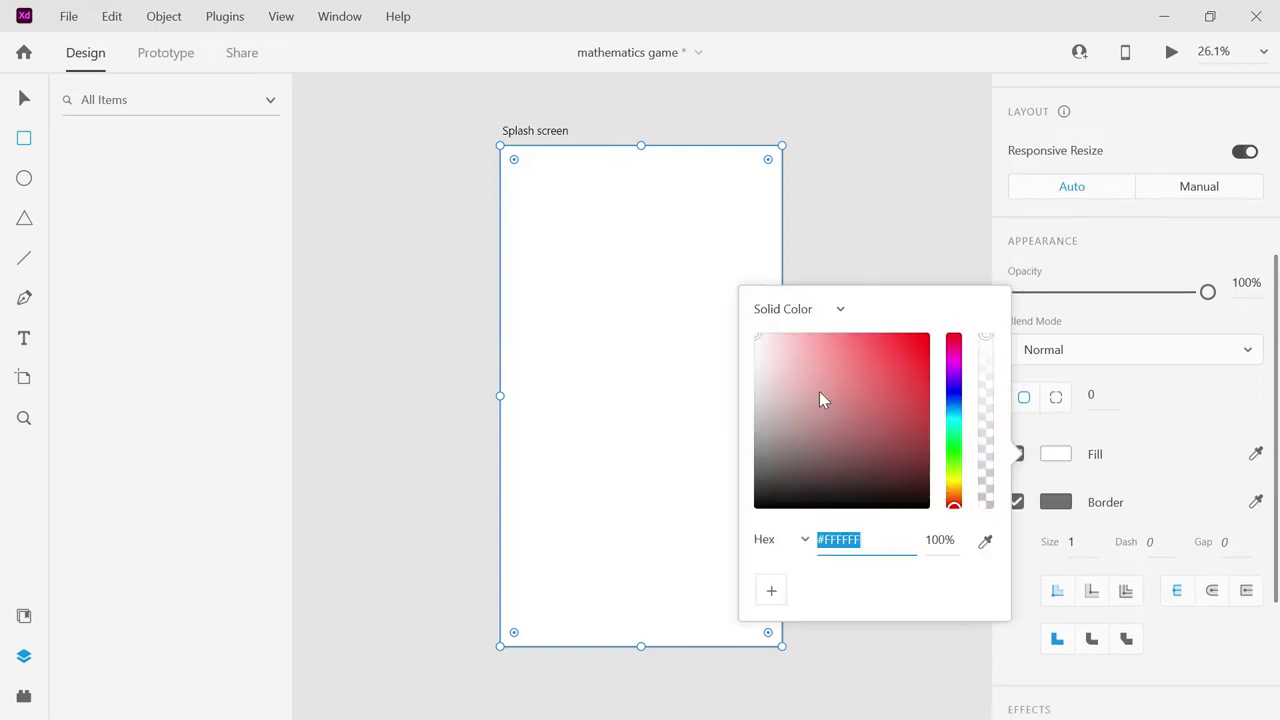
{"action": "left_click", "coordinate": [882, 378]}
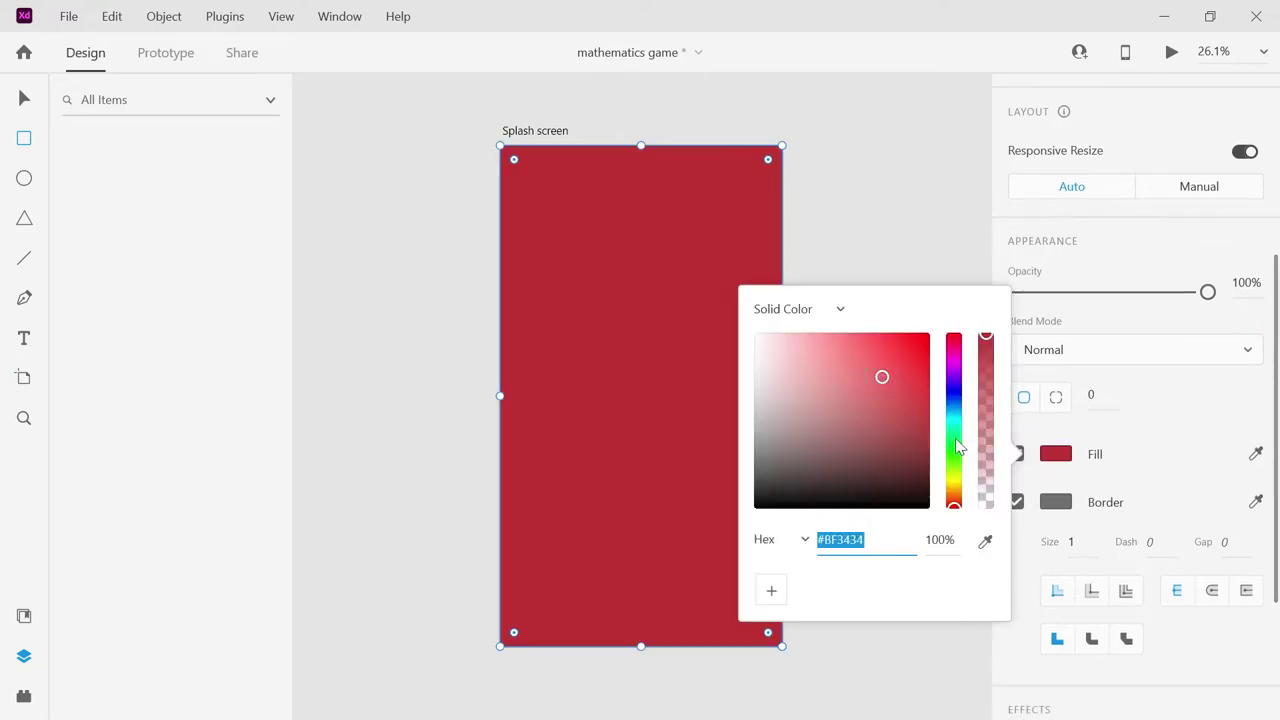
{"action": "left_click", "coordinate": [954, 404]}
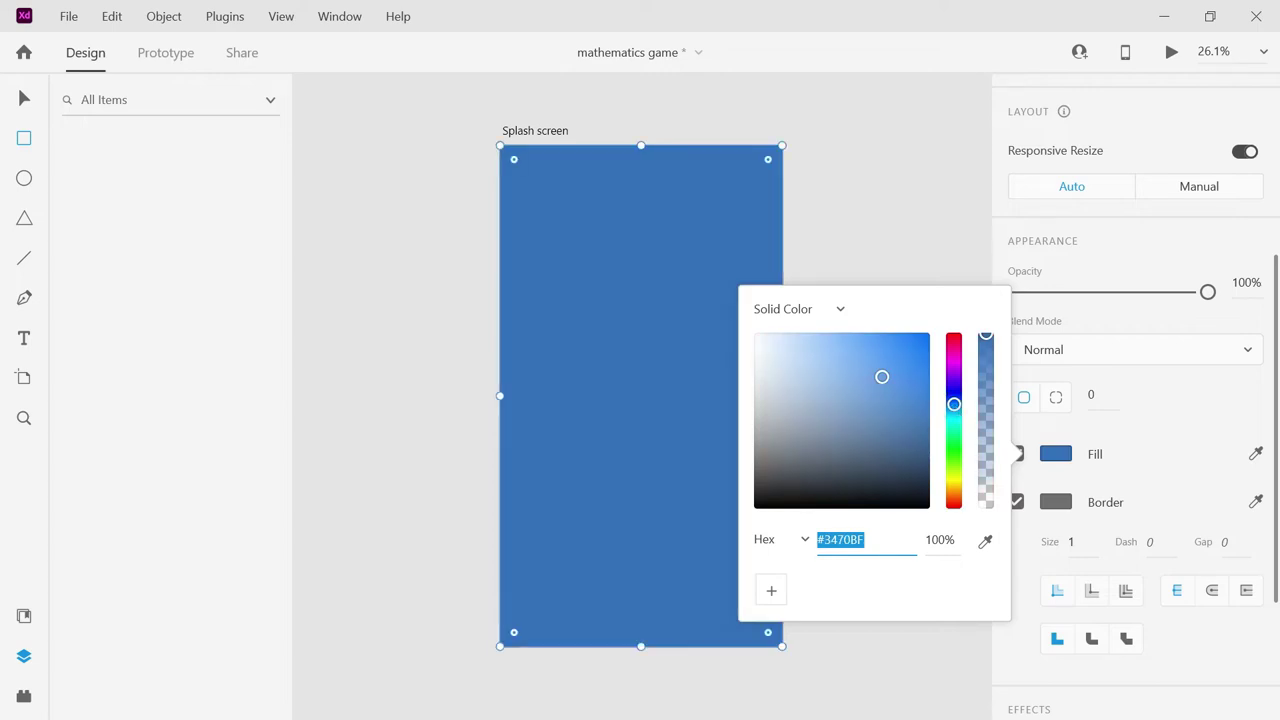
{"action": "left_click", "coordinate": [1020, 503]}
{"action": "left_click", "coordinate": [1020, 504]}
{"action": "left_click", "coordinate": [940, 257]}
{"action": "left_click", "coordinate": [1016, 503]}
{"action": "left_click", "coordinate": [1016, 503]}
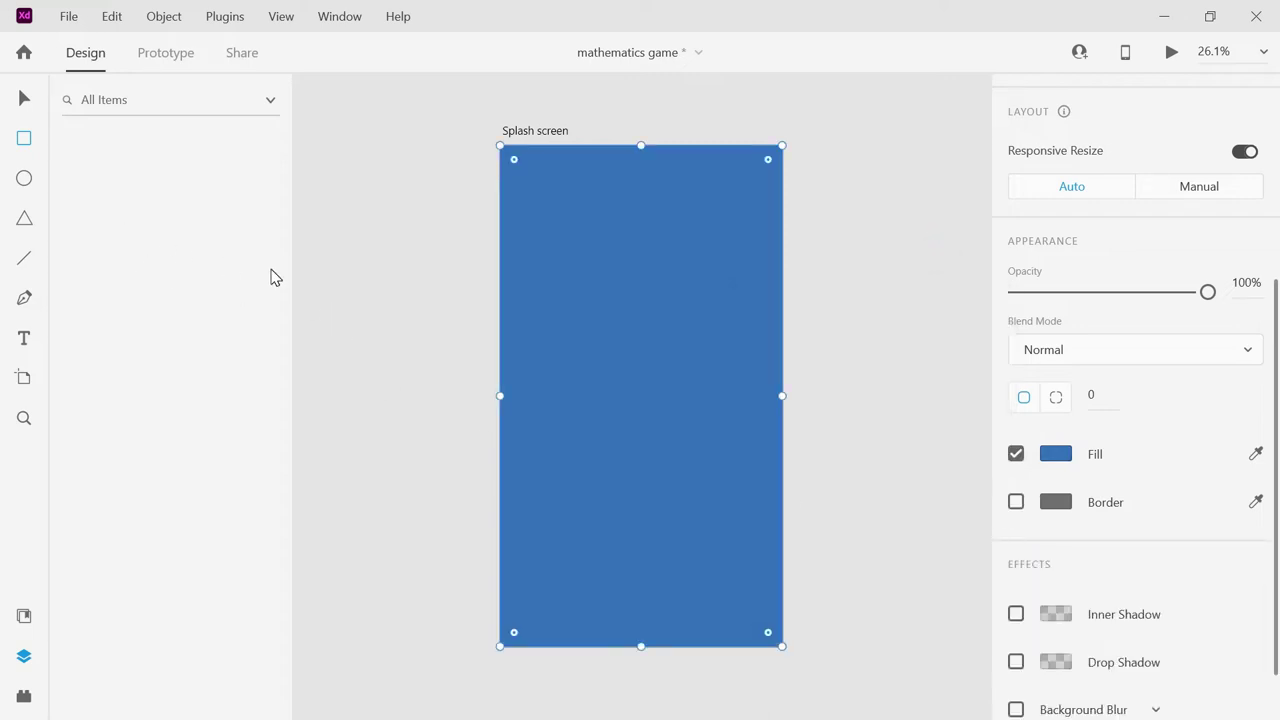
Draw a white circle mid-artboard and add a text box over it.
{"action": "left_click", "coordinate": [24, 180]}
{"action": "left_click_drag", "start_coordinate": [554, 331], "coordinate": [735, 516]}
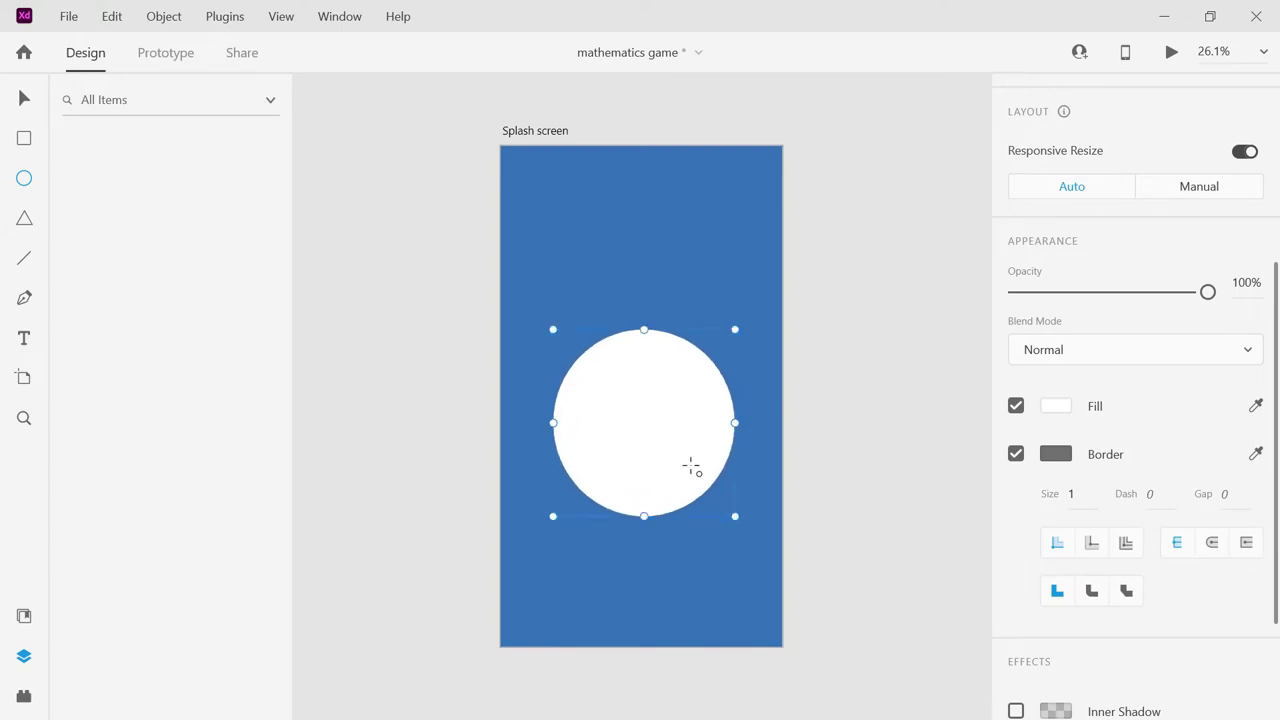
{"action": "left_click", "coordinate": [25, 337]}
{"action": "left_click_drag", "start_coordinate": [583, 389], "coordinate": [705, 449]}
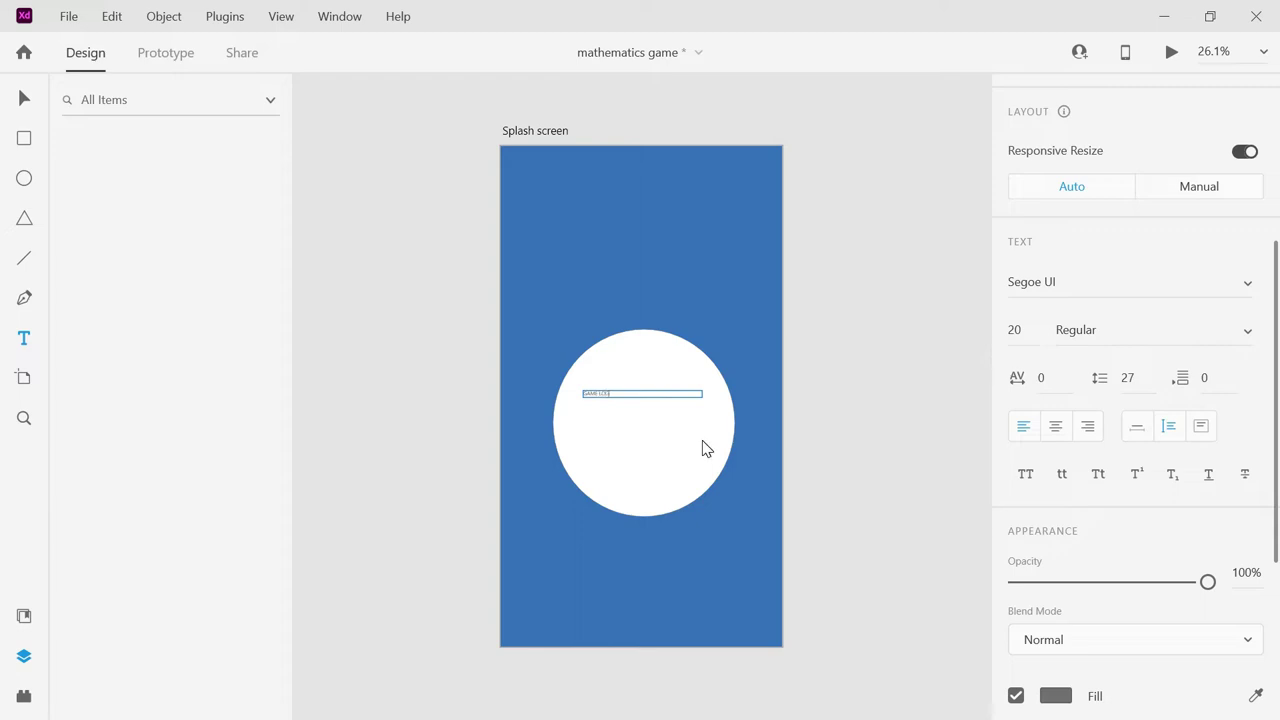
Size the GAME LOGO text to 50 and centre it inside the circle.
{"action": "left_click_drag", "start_coordinate": [640, 392], "coordinate": [583, 393]}
{"action": "left_click", "coordinate": [1035, 330]}
{"action": "key", "text": "Return"}
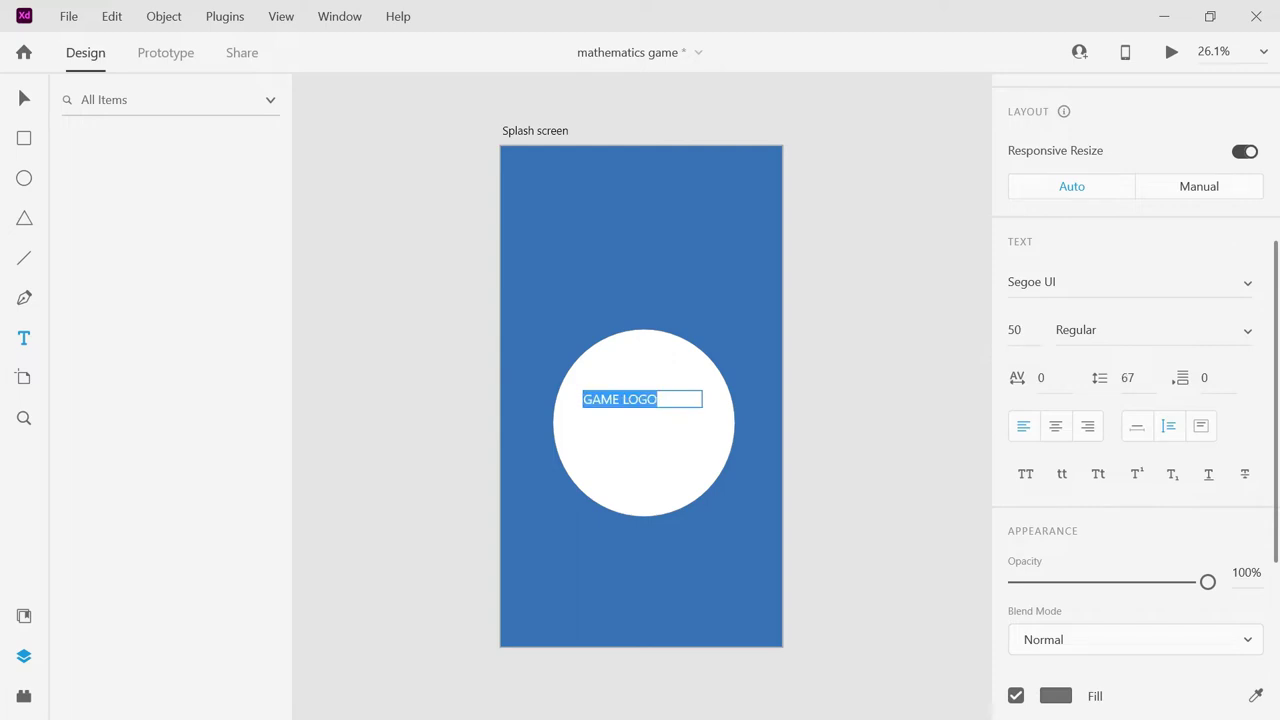
{"action": "key", "text": "BackSpace"}
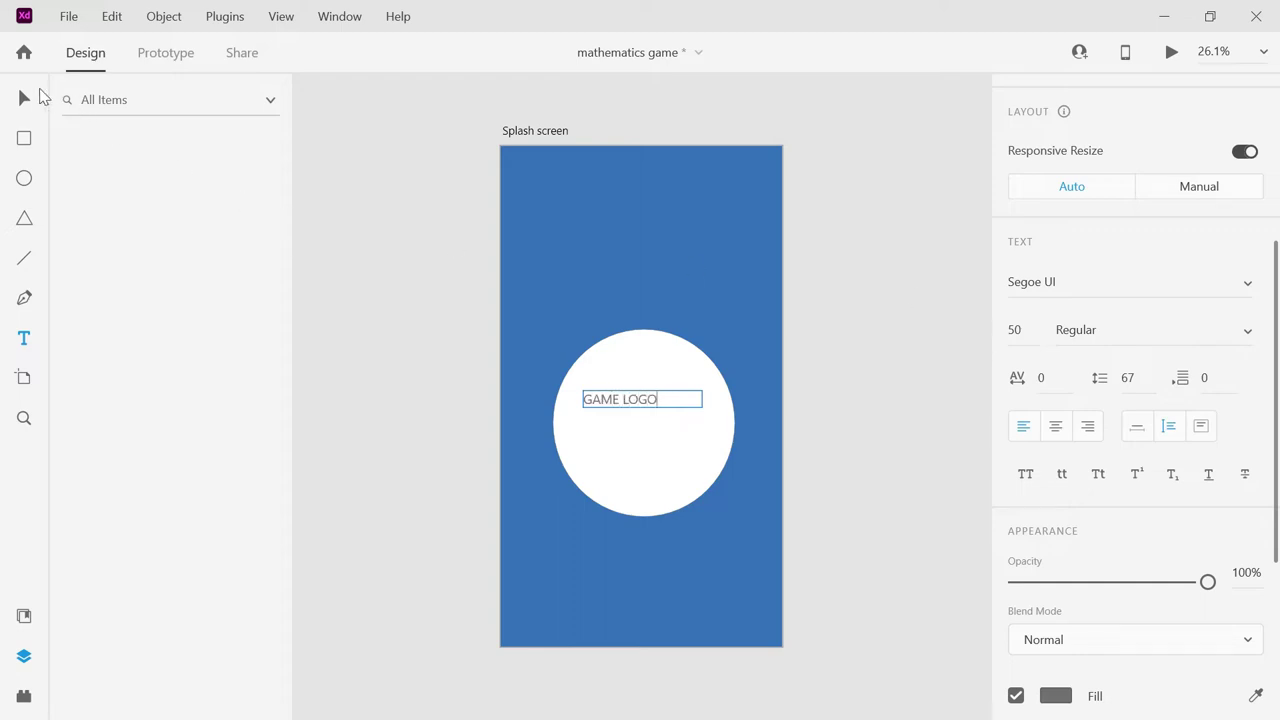
{"action": "left_click", "coordinate": [27, 101]}
{"action": "left_click_drag", "start_coordinate": [626, 393], "coordinate": [645, 422]}
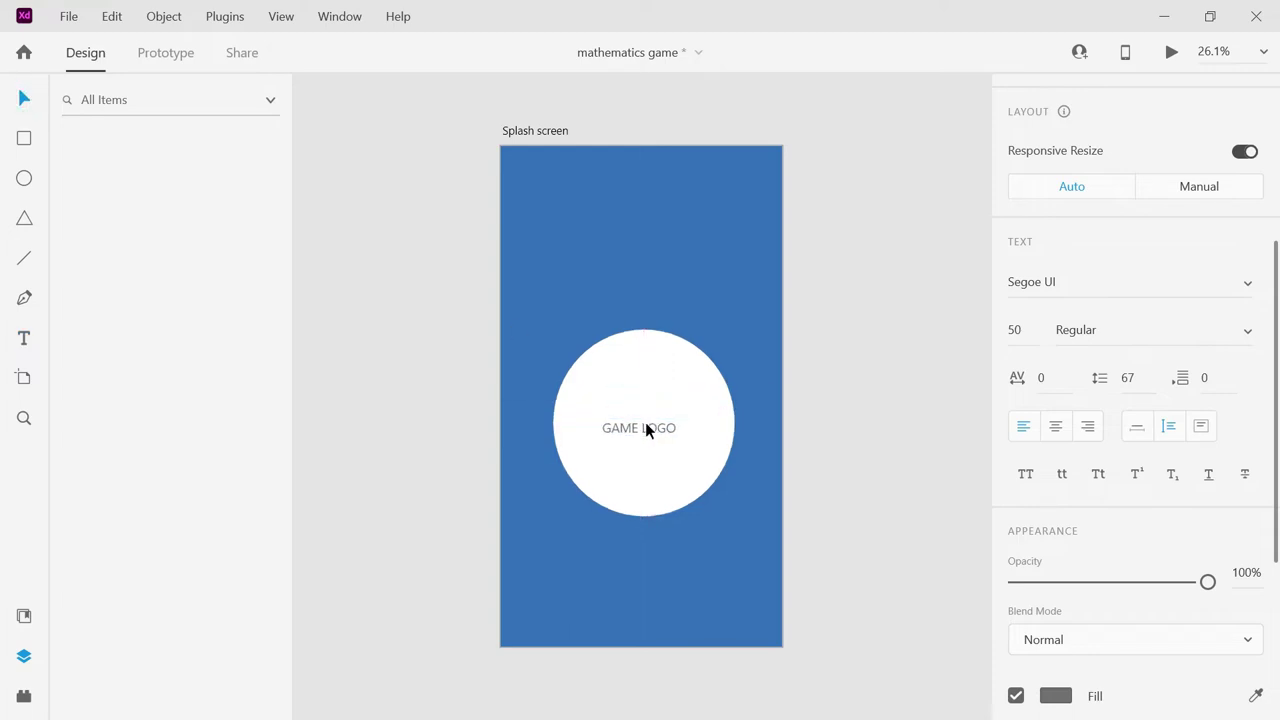
{"action": "left_click", "coordinate": [530, 310]}
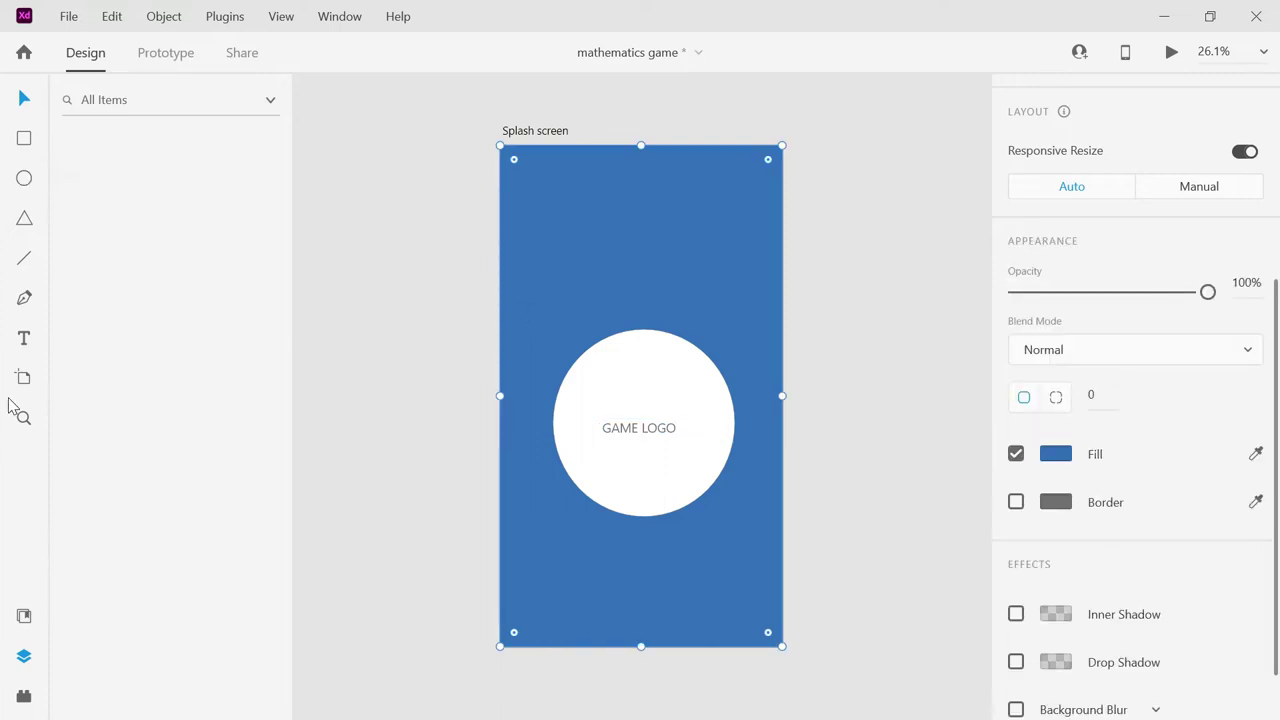
Add a 'Developer details' text near the artboard top, correcting its spelling.
{"action": "left_click", "coordinate": [25, 340]}
{"action": "left_click", "coordinate": [575, 178]}
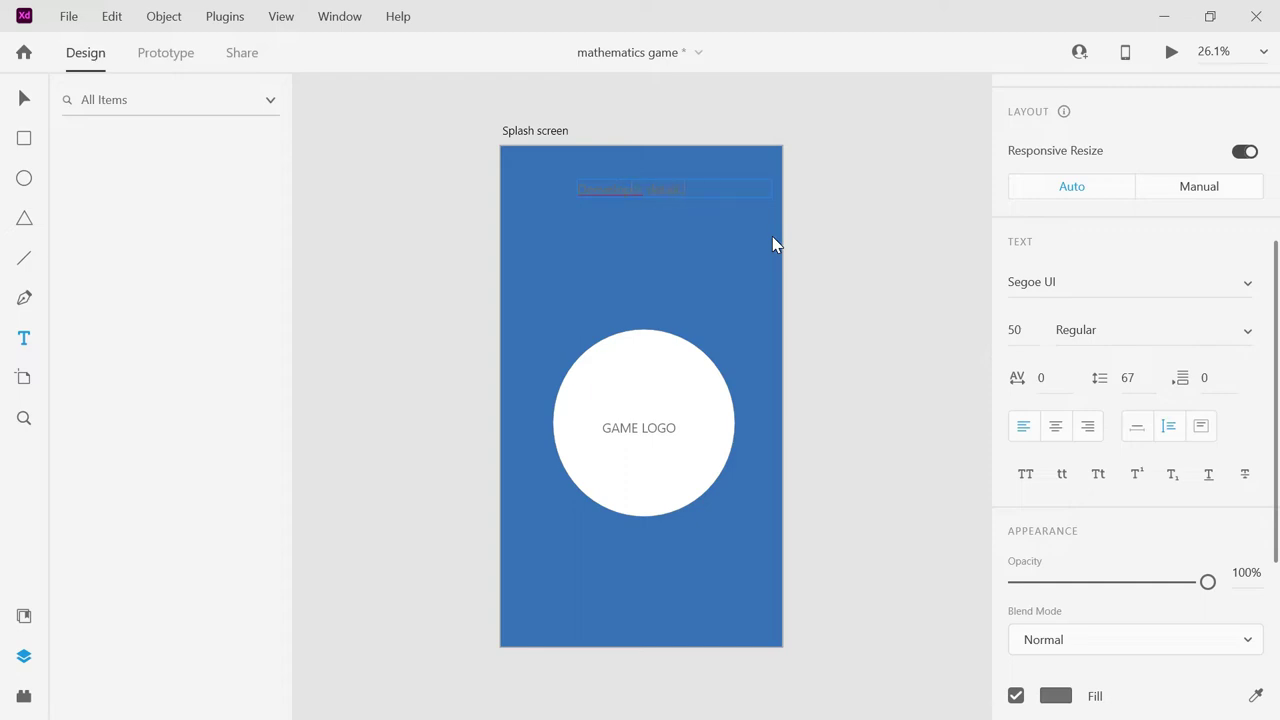
{"action": "right_click", "coordinate": [634, 192]}
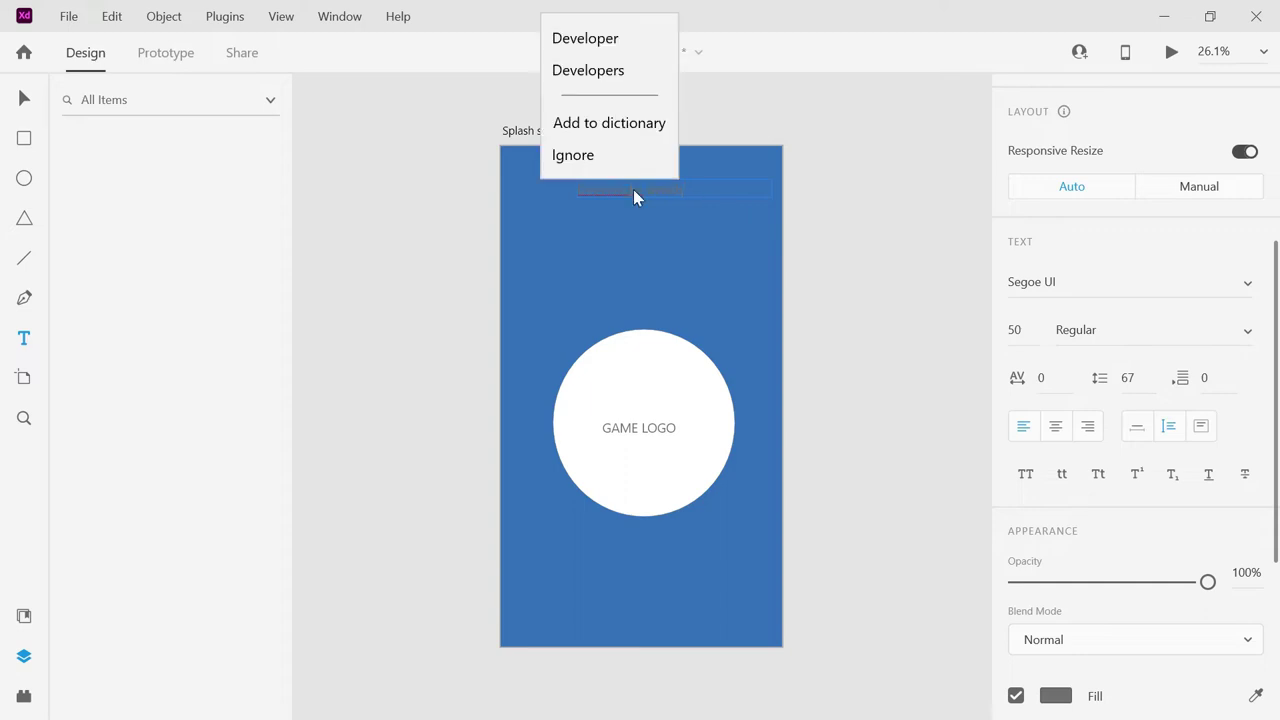
{"action": "left_click", "coordinate": [590, 40]}
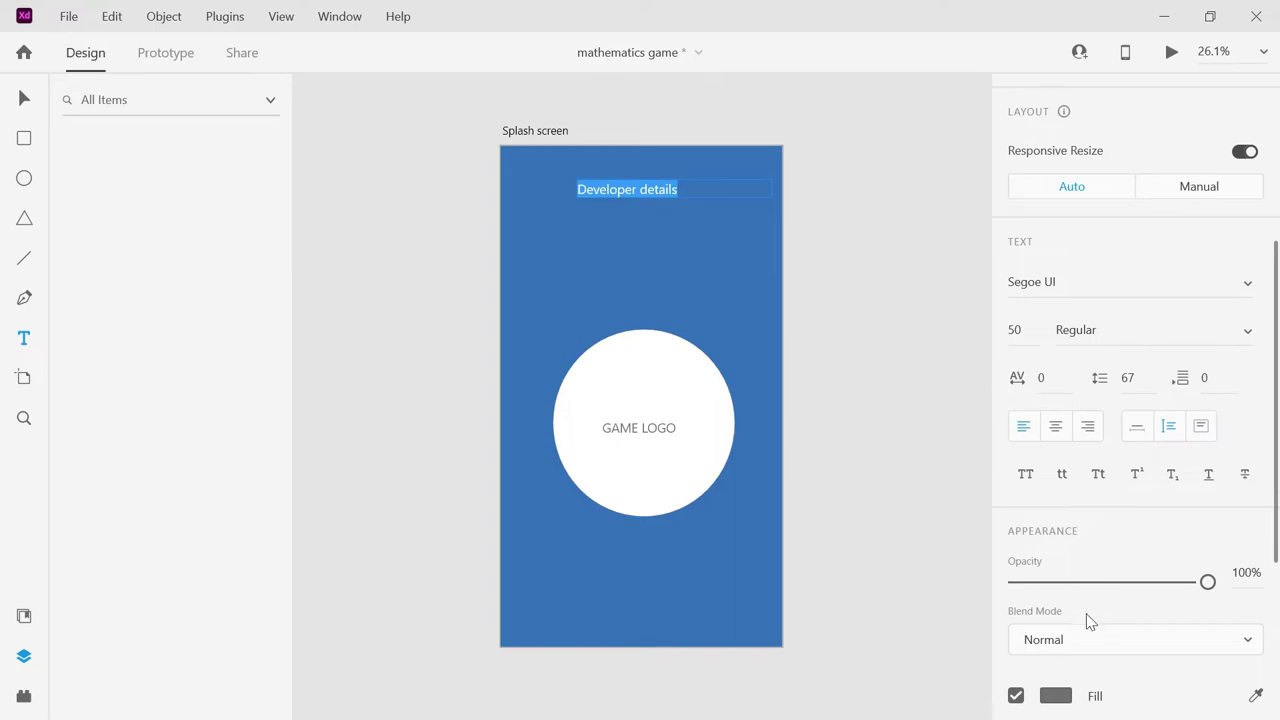
Colour the Developer details text red.
{"action": "left_click", "coordinate": [1057, 695]}
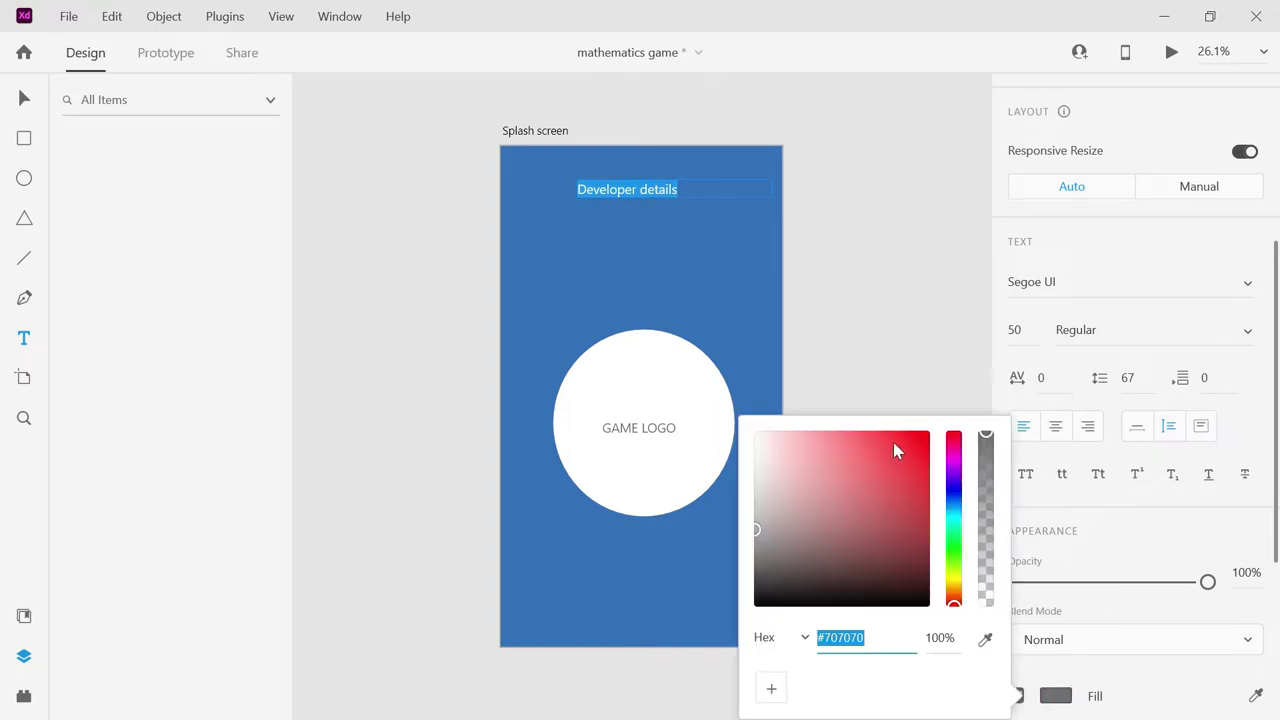
{"action": "left_click", "coordinate": [926, 436]}
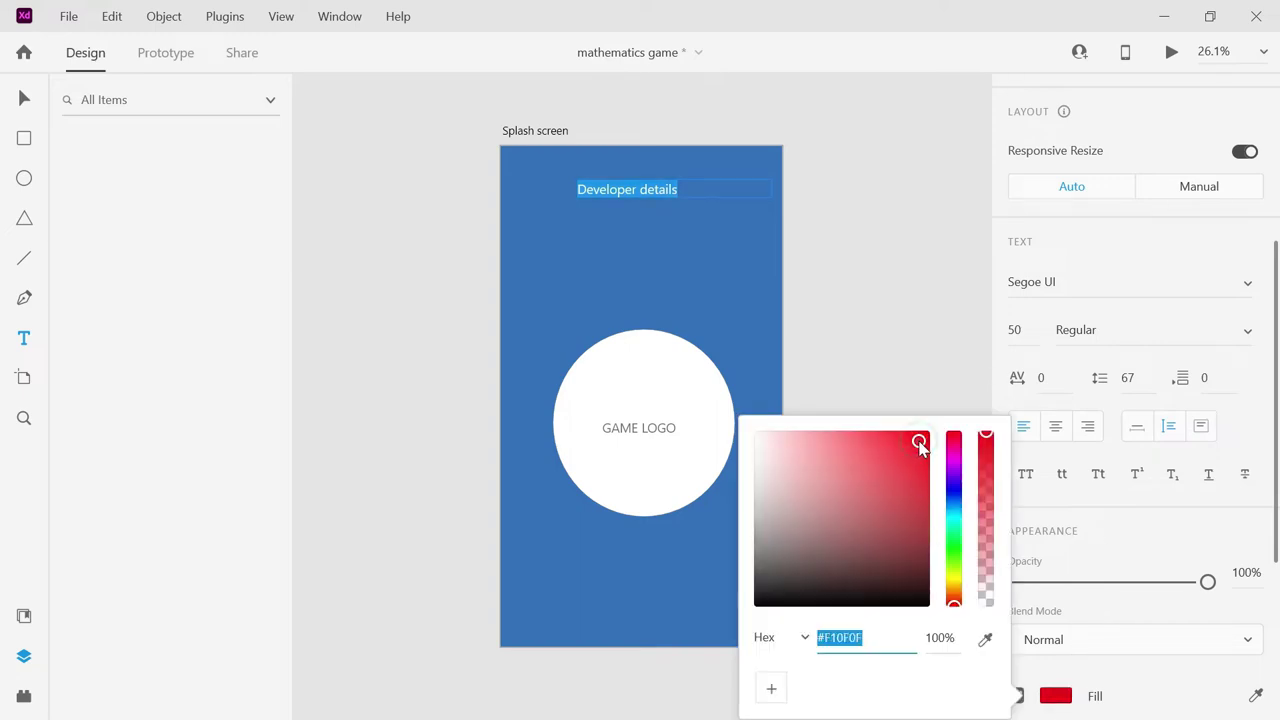
{"action": "left_click", "coordinate": [924, 394]}
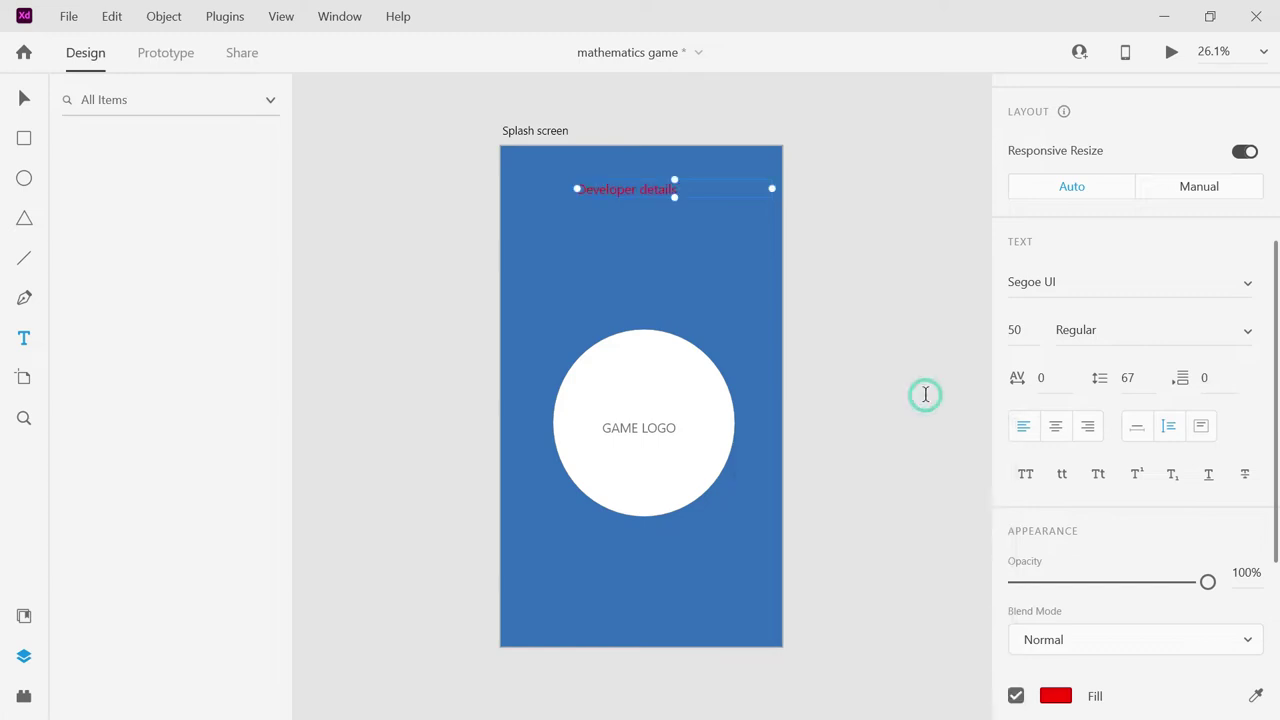
{"action": "left_click", "coordinate": [712, 294]}
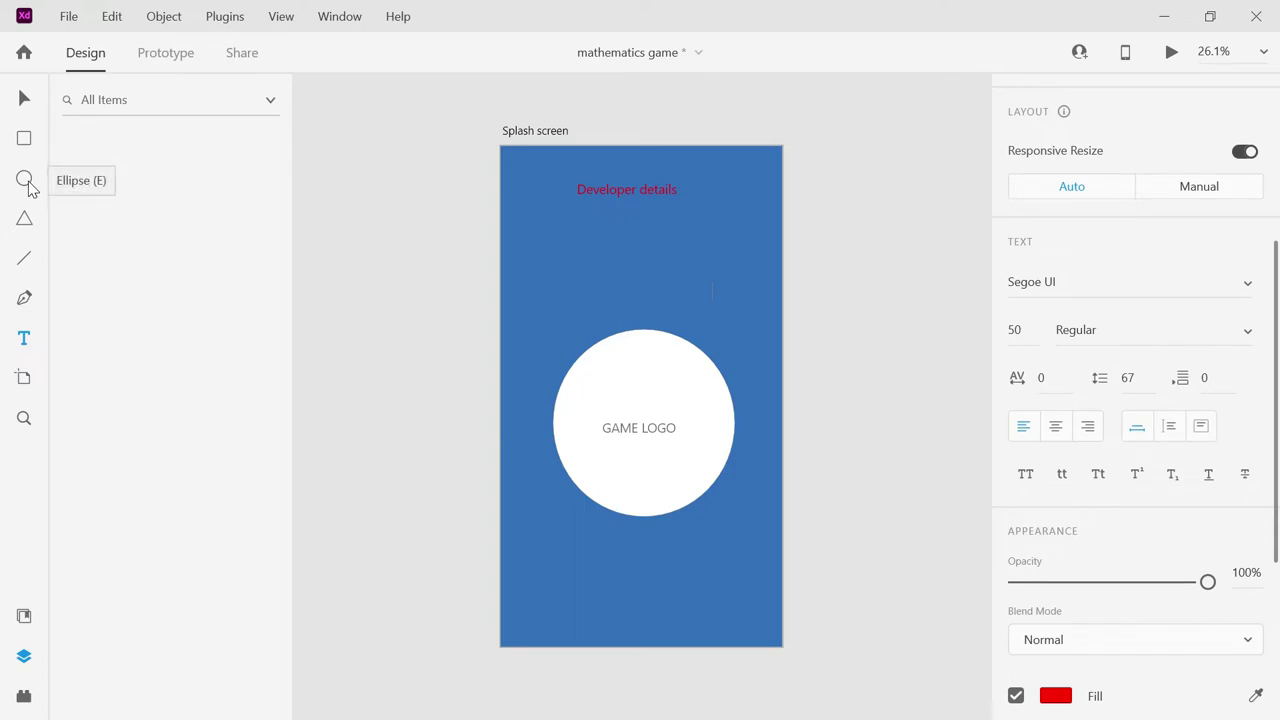
Move Developer details to the artboard bottom and place a copy above the logo.
{"action": "left_click", "coordinate": [600, 194]}
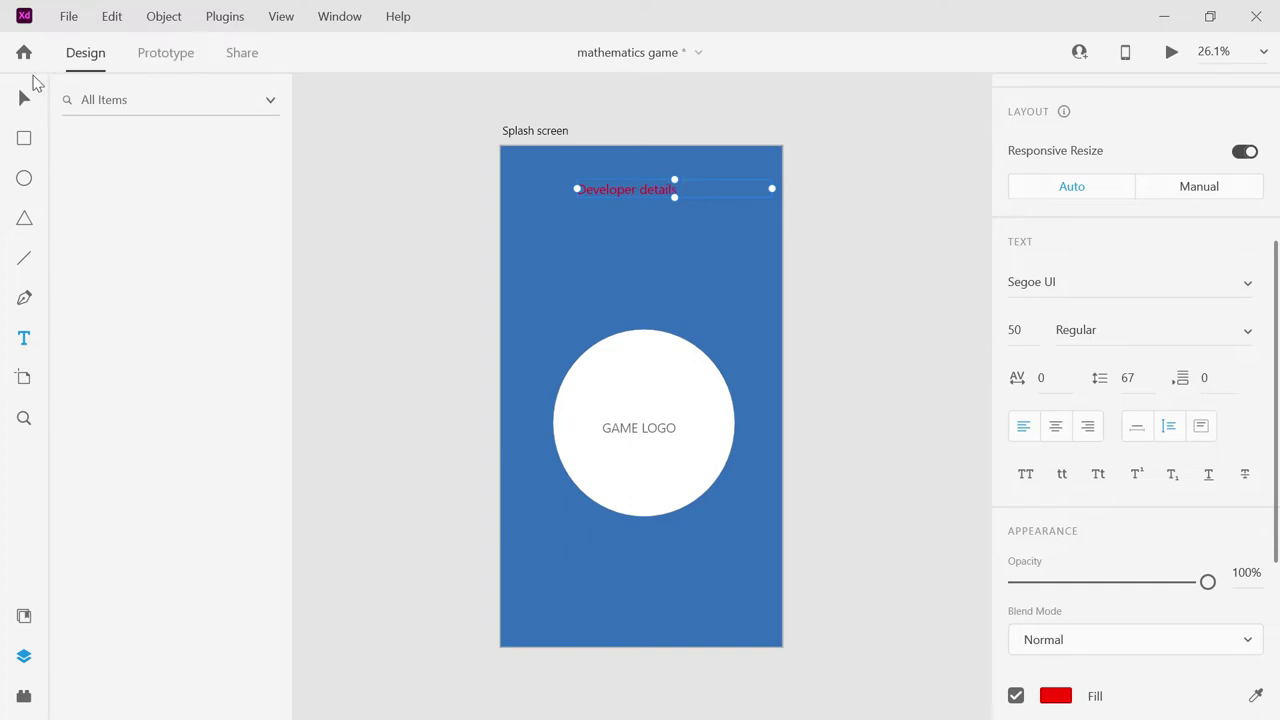
{"action": "left_click", "coordinate": [24, 98]}
{"action": "left_click_drag", "start_coordinate": [654, 176], "coordinate": [637, 611]}
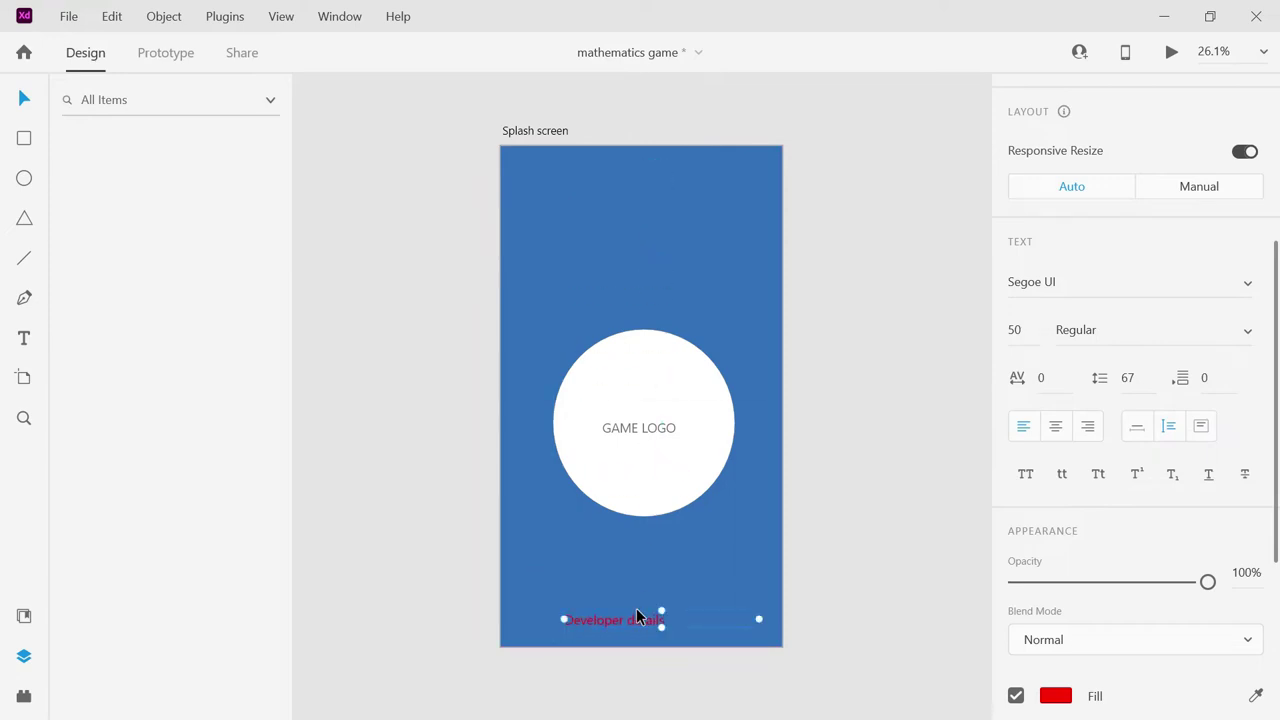
{"action": "left_click_drag", "start_coordinate": [636, 614], "coordinate": [646, 270]}
Retype the copied caption above the circle as 'NAME OF THE GAME'.
{"action": "double_click", "coordinate": [646, 271]}
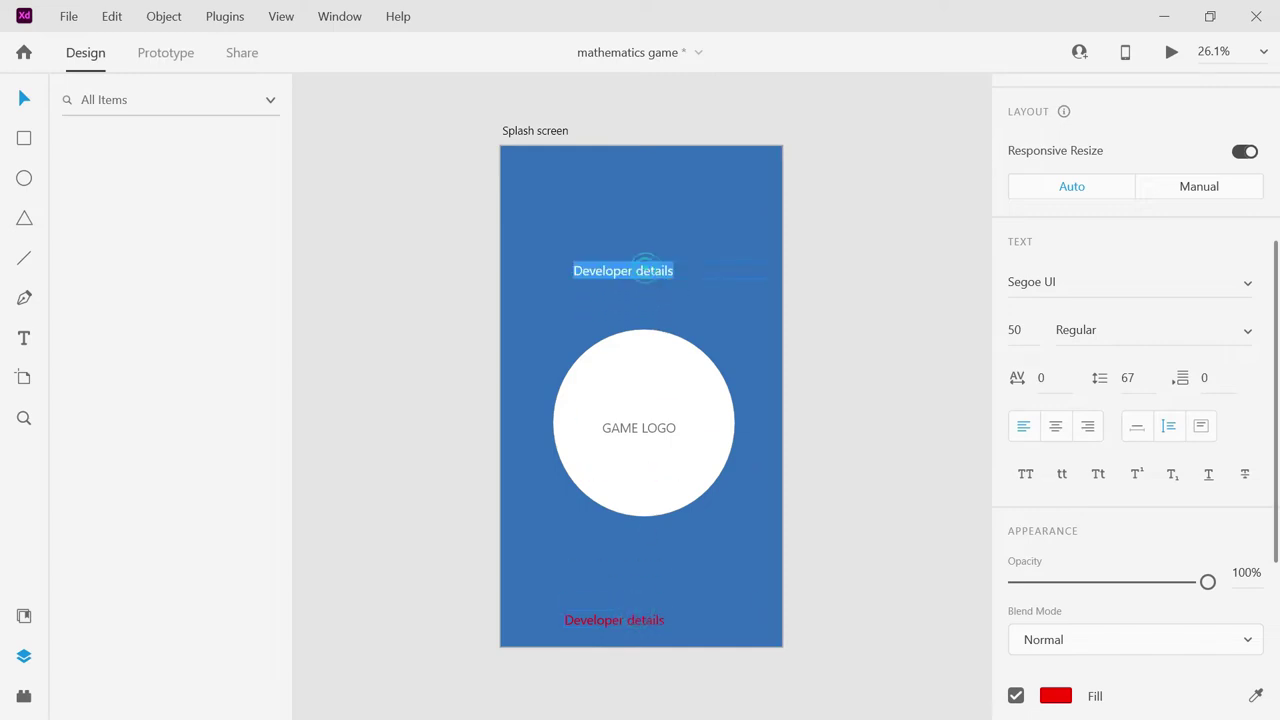
{"action": "type", "text": "N"}
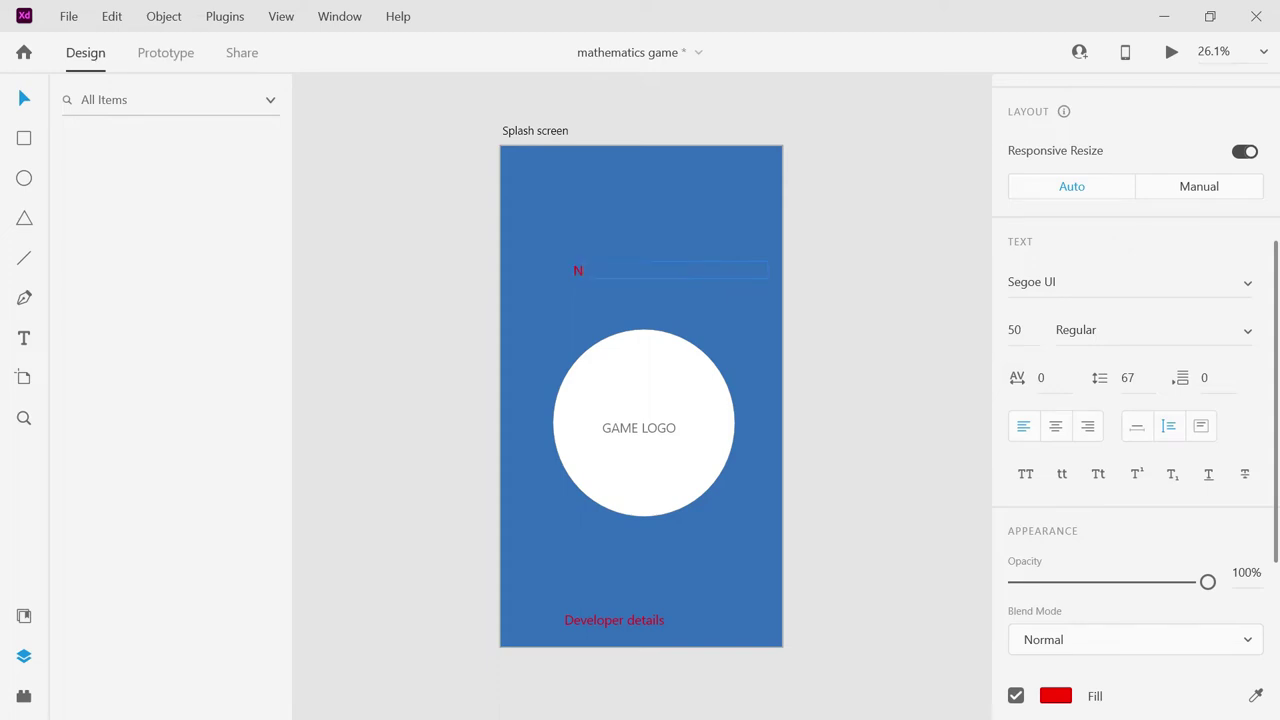
{"action": "type", "text": "AME OF THE GAME"}
{"action": "key", "text": "Escape"}
{"action": "left_click", "coordinate": [410, 207]}
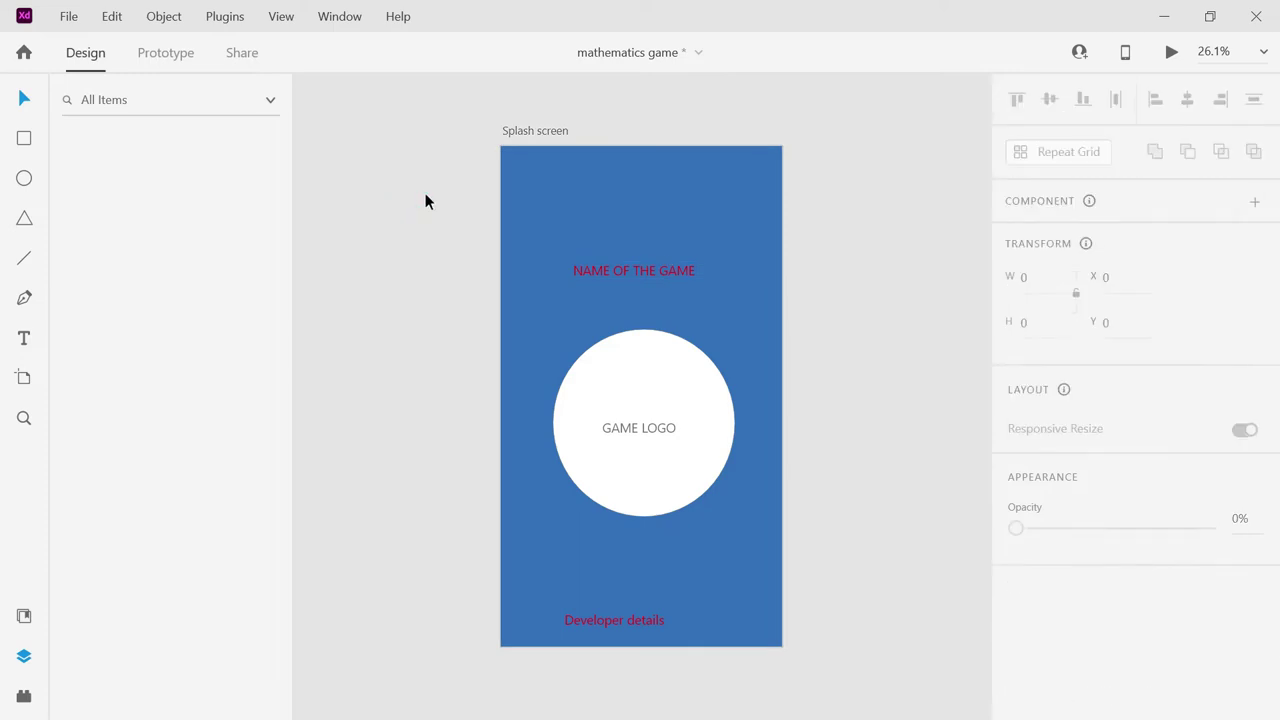
Return to Design mode and set the Layers filter back to show all items.
{"action": "left_click", "coordinate": [559, 131]}
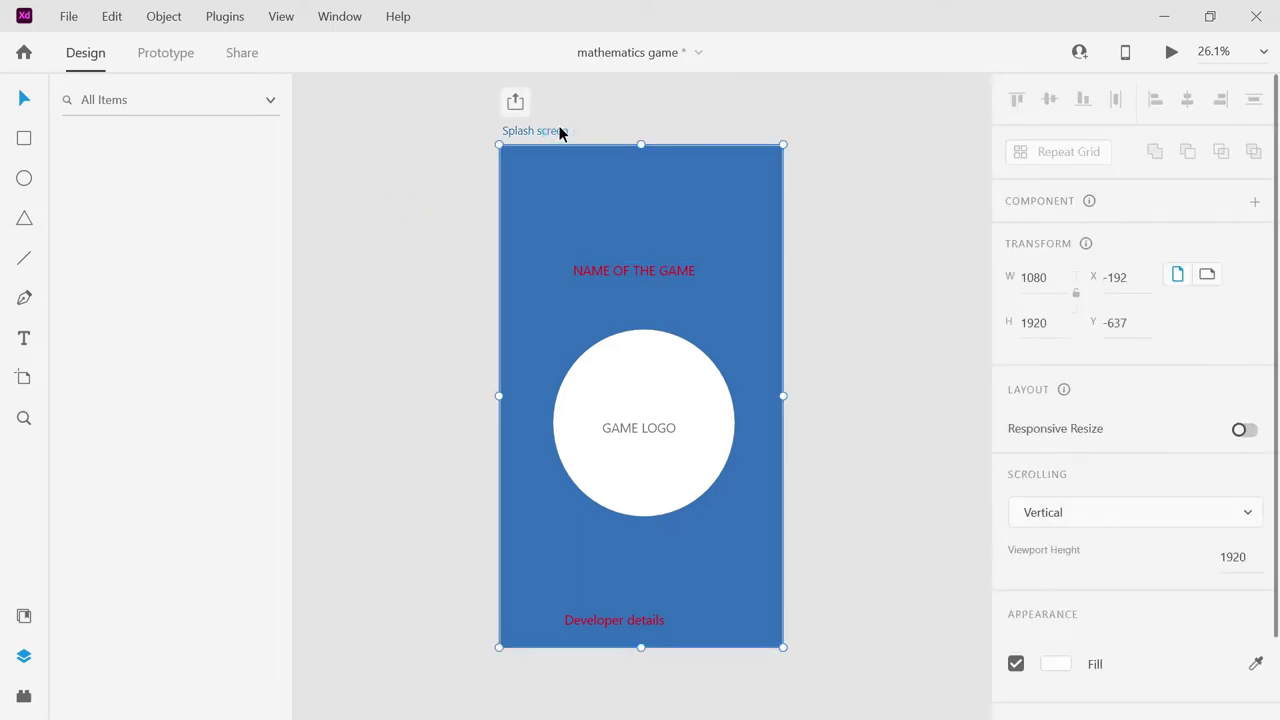
{"action": "left_click", "coordinate": [160, 54]}
{"action": "left_click", "coordinate": [94, 55]}
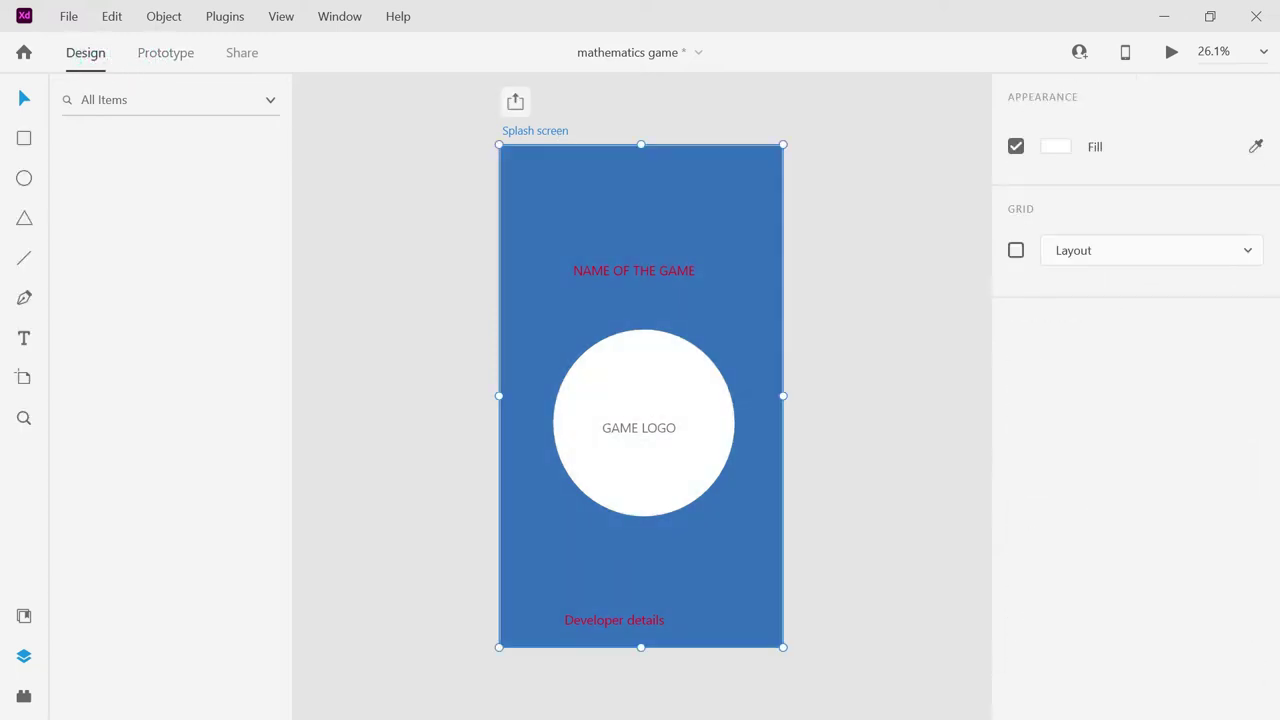
{"action": "left_click", "coordinate": [166, 94]}
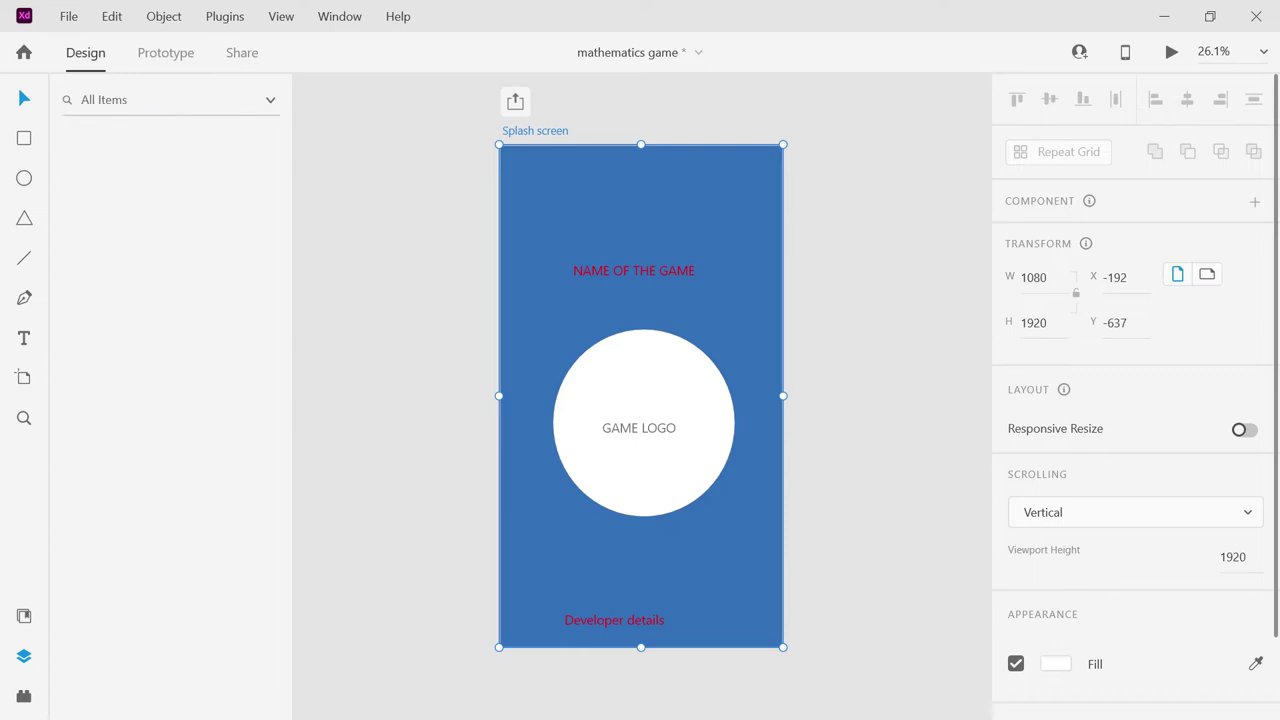
{"action": "left_click", "coordinate": [270, 100]}
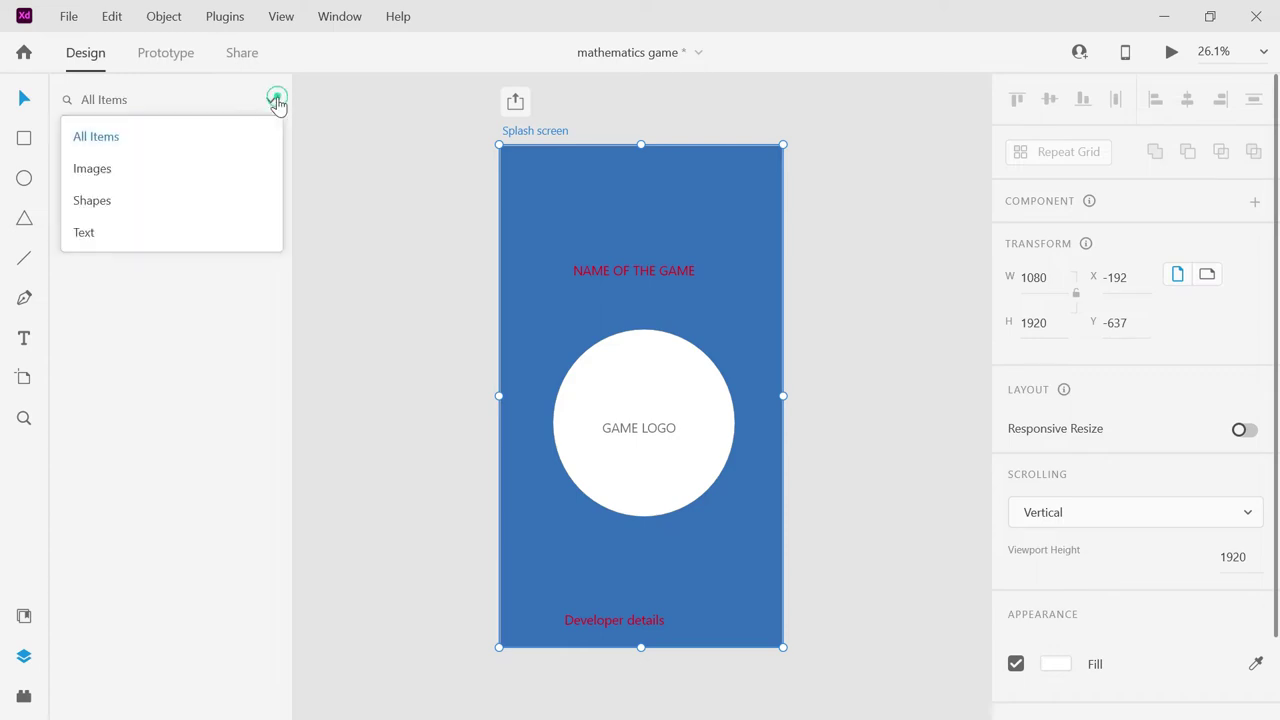
{"action": "left_click", "coordinate": [205, 163]}
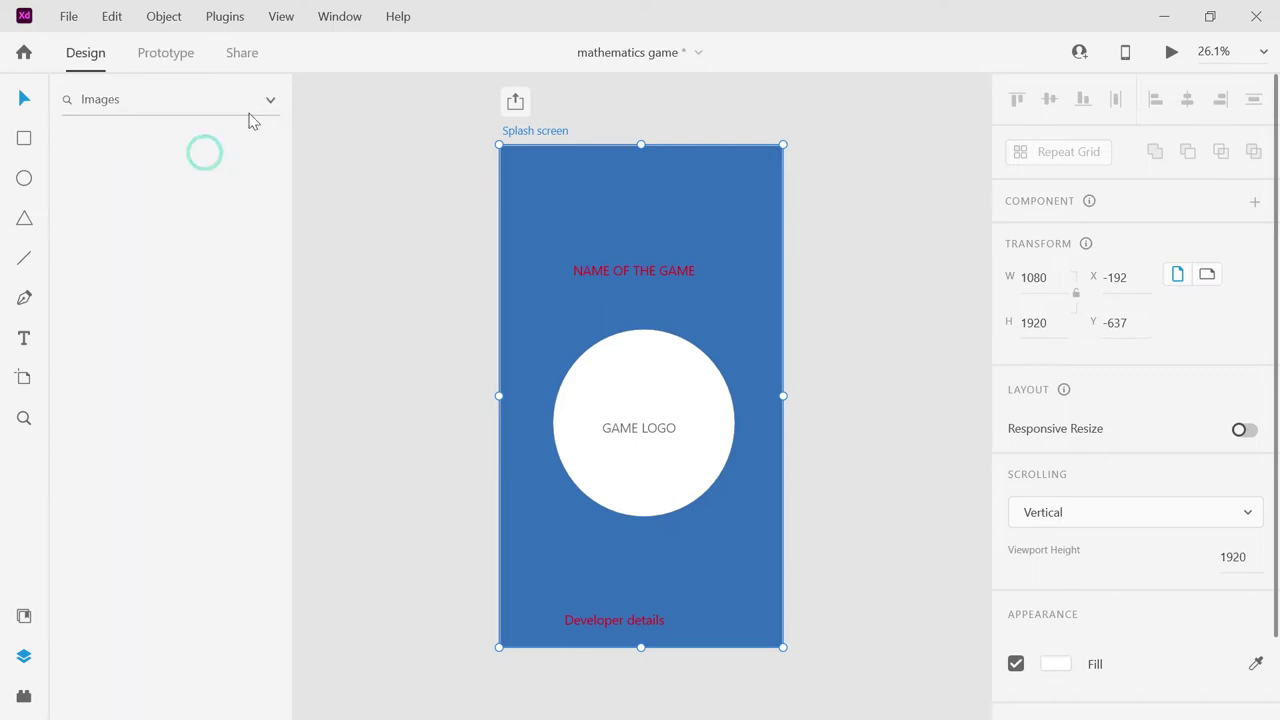
{"action": "left_click", "coordinate": [268, 104]}
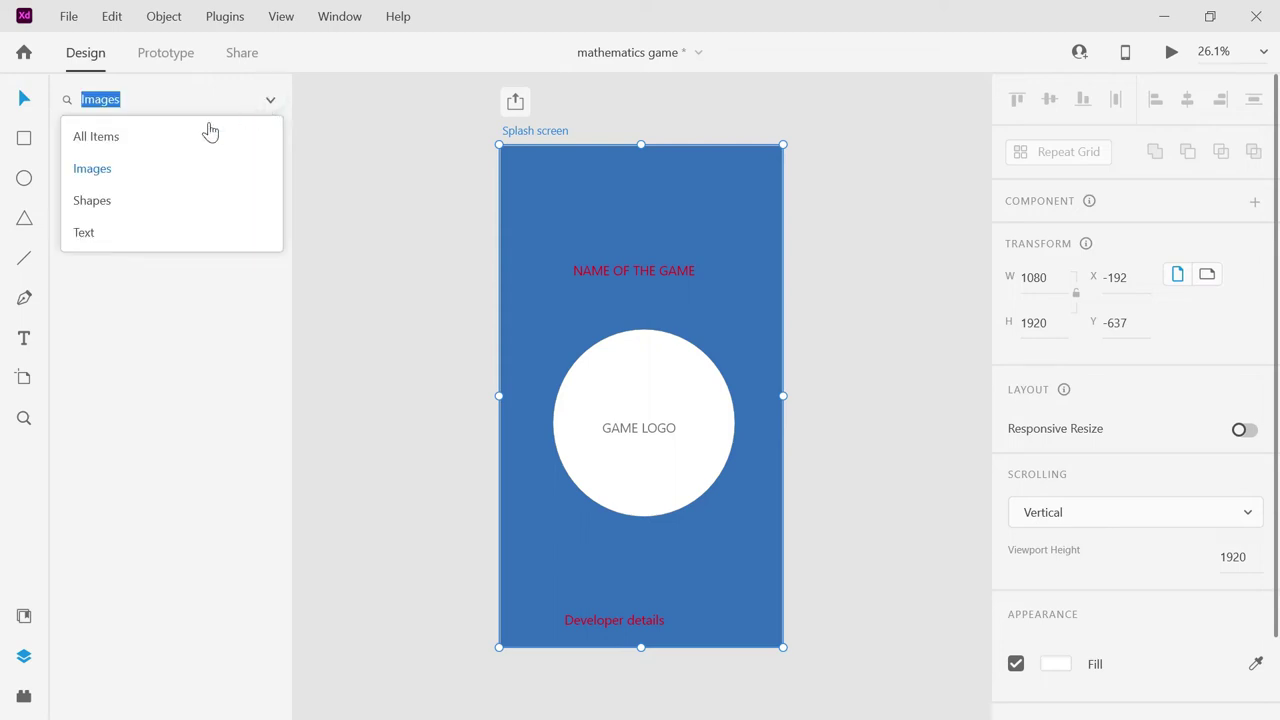
{"action": "left_click", "coordinate": [138, 135]}
Duplicate the Splash screen artboard and rename the copy 'main screen'.
{"action": "left_click", "coordinate": [130, 166]}
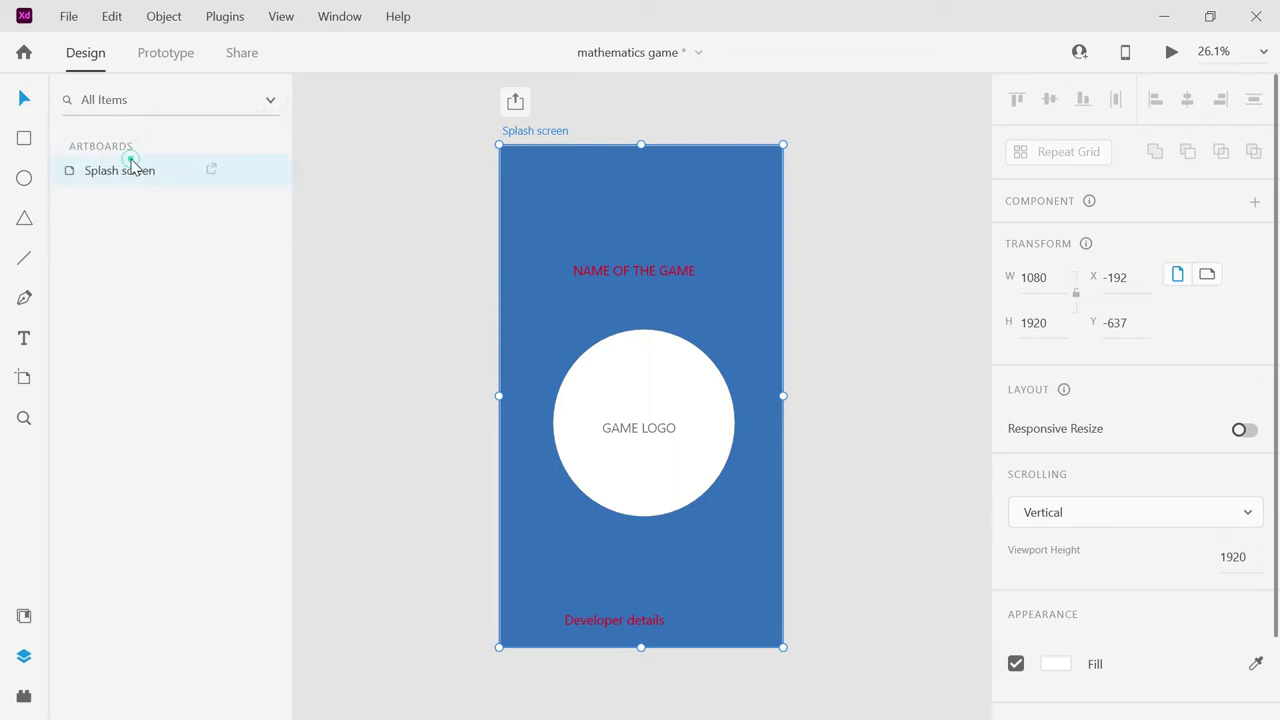
{"action": "right_click", "coordinate": [130, 172]}
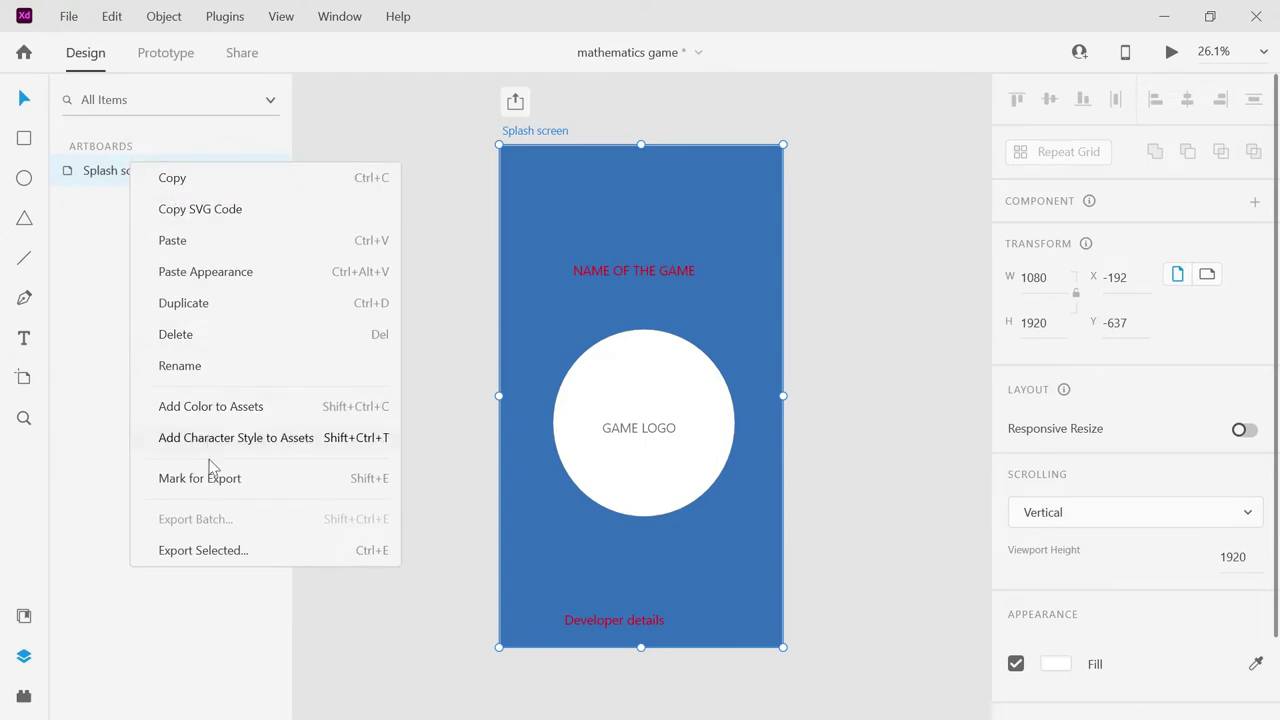
{"action": "left_click", "coordinate": [203, 302]}
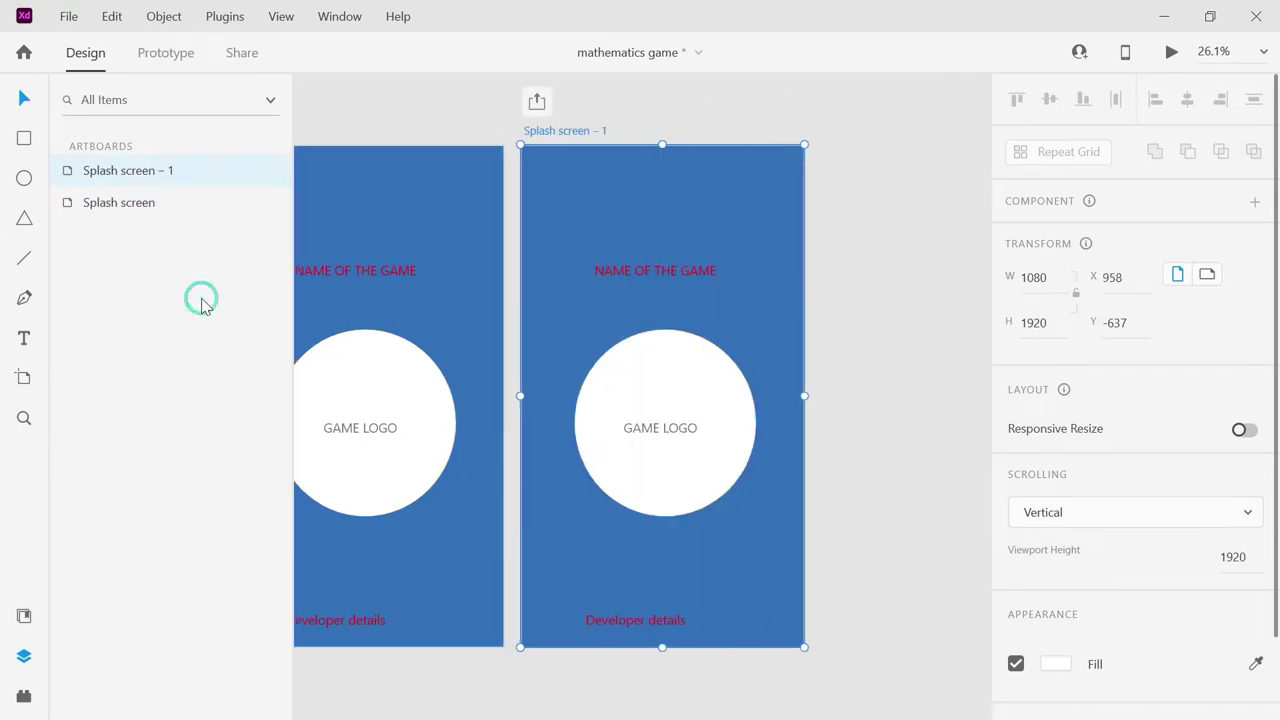
{"action": "double_click", "coordinate": [566, 132]}
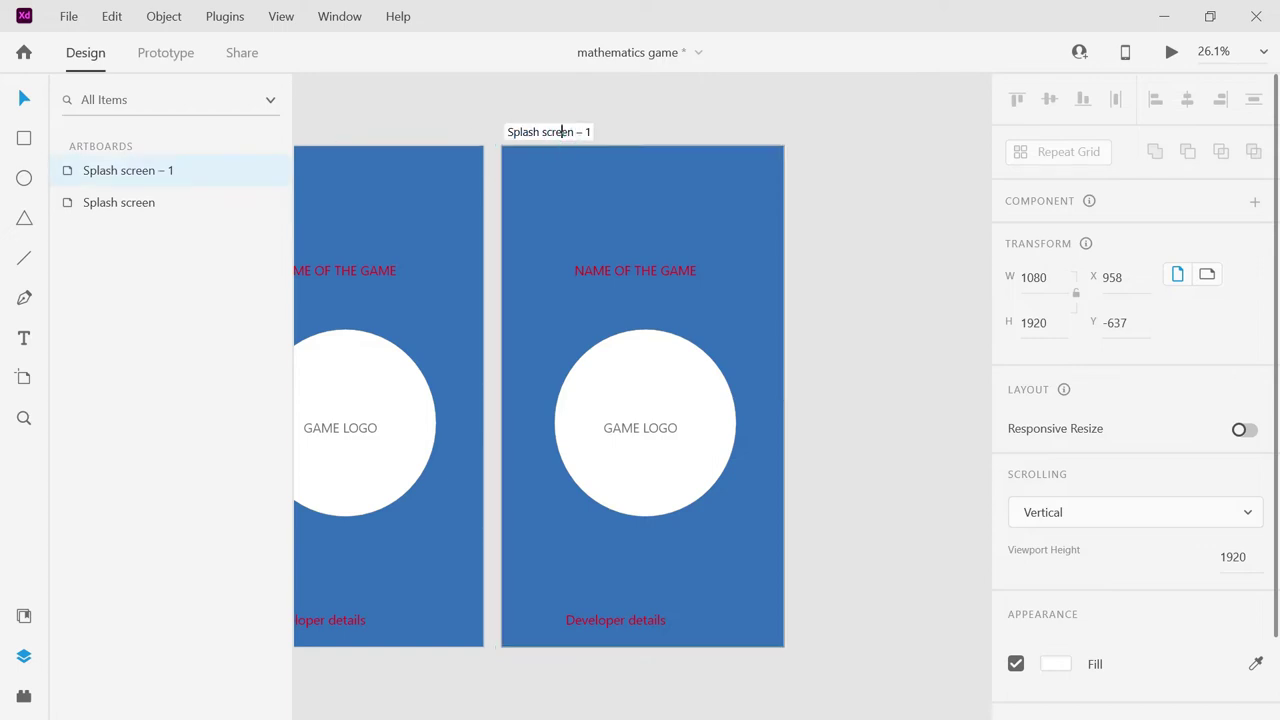
{"action": "left_click_drag", "start_coordinate": [591, 132], "coordinate": [506, 132]}
{"action": "type", "text": "main screen"}
{"action": "key", "text": "Return"}
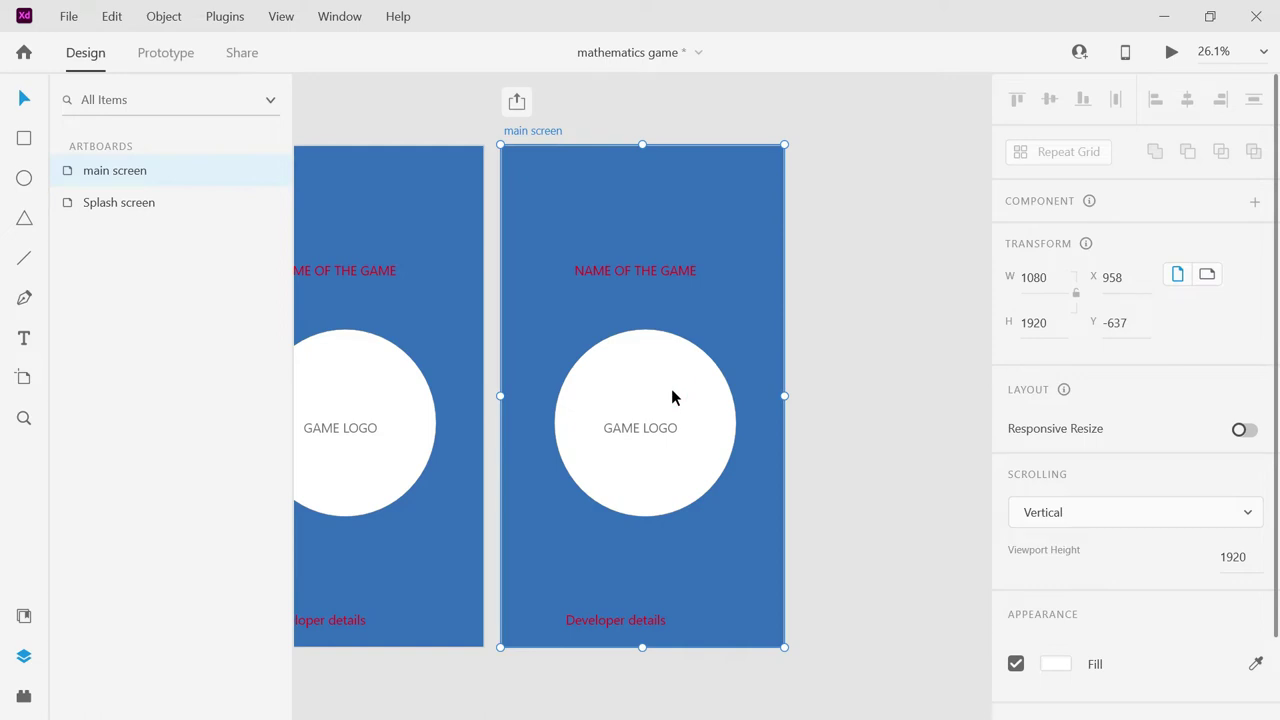
{"action": "left_click", "coordinate": [672, 391]}
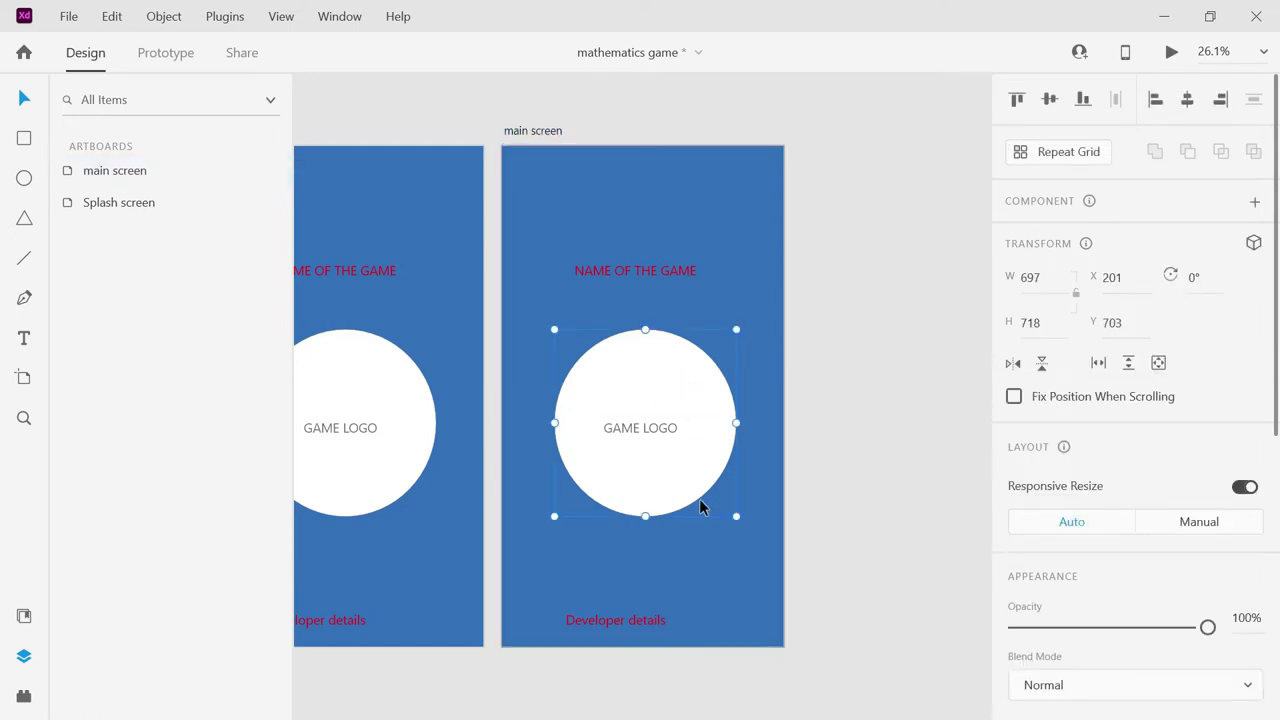
Shrink the GAME LOGO circle and text and move them toward the top-right.
{"action": "left_click_drag", "start_coordinate": [736, 516], "coordinate": [718, 501]}
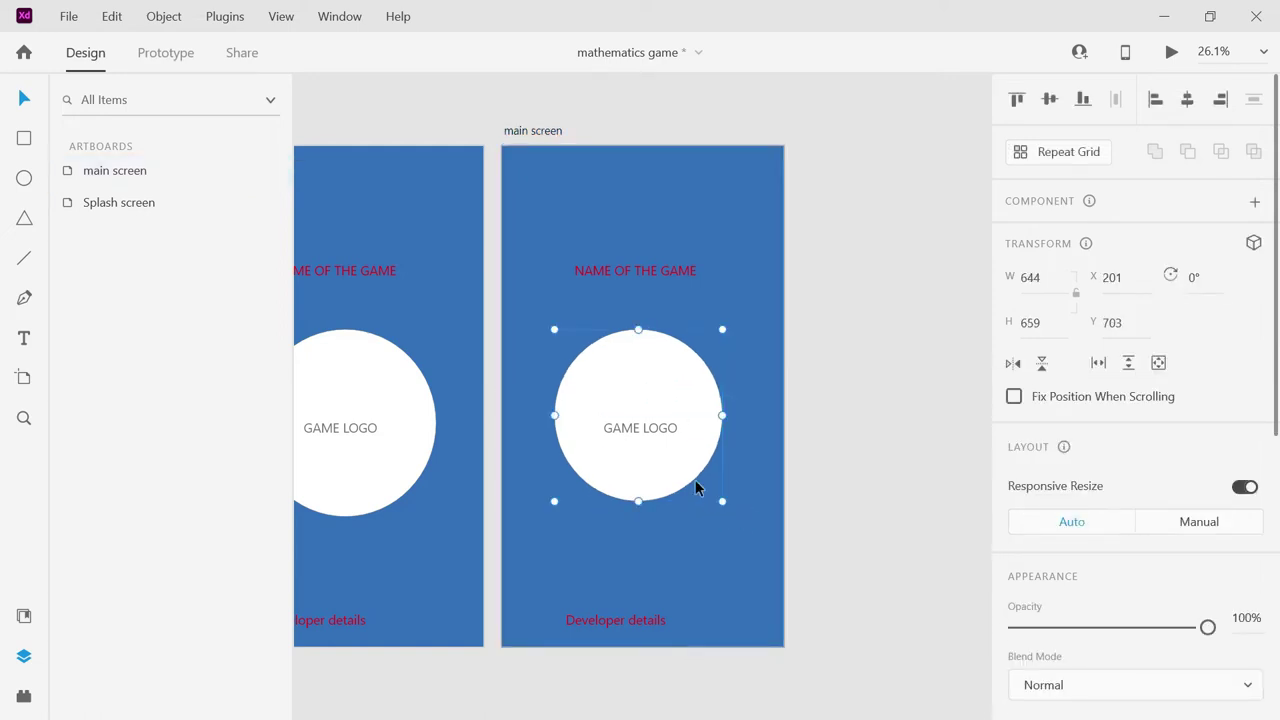
{"action": "left_click", "coordinate": [657, 432], "text": "shift"}
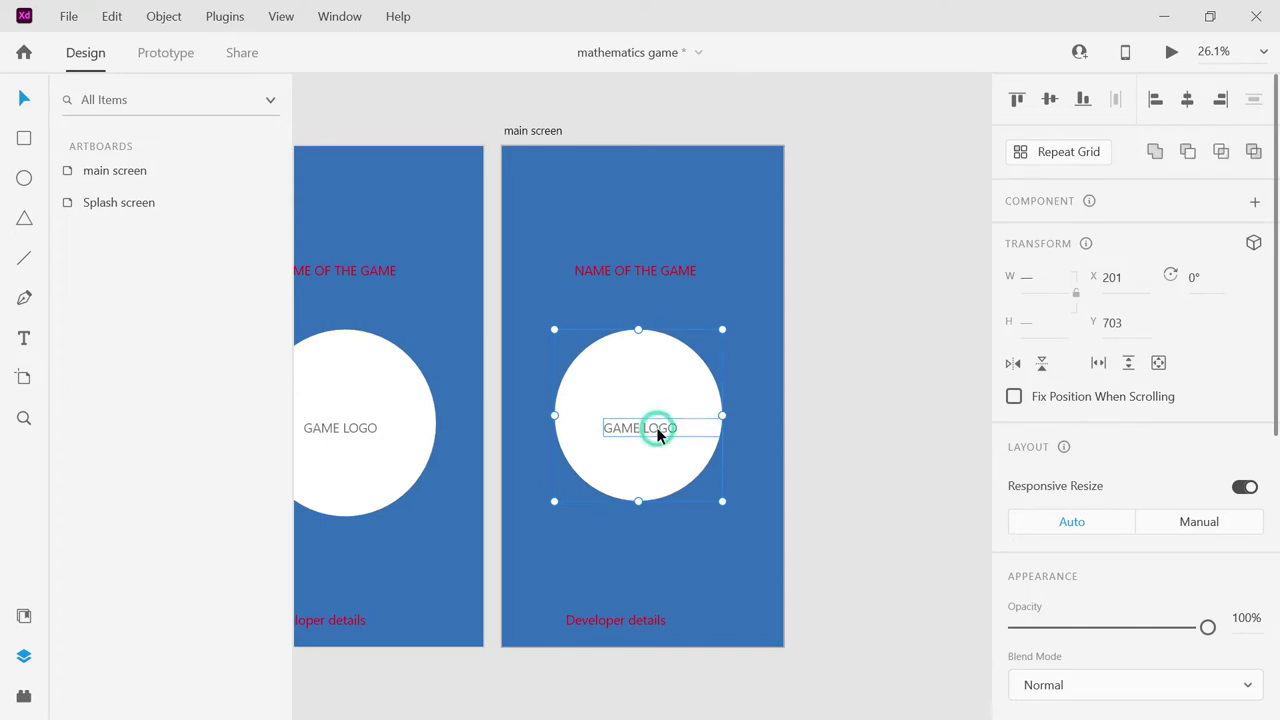
{"action": "left_click_drag", "start_coordinate": [657, 470], "coordinate": [735, 290]}
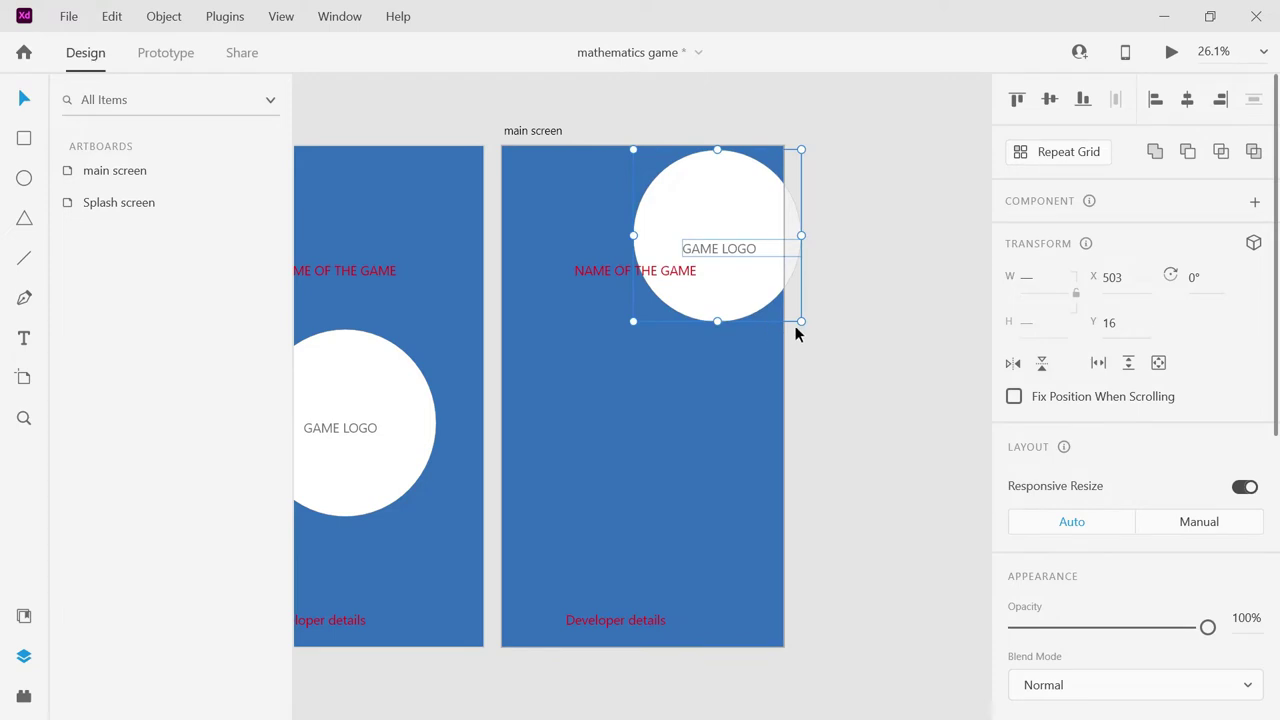
{"action": "left_click_drag", "start_coordinate": [800, 319], "coordinate": [705, 212]}
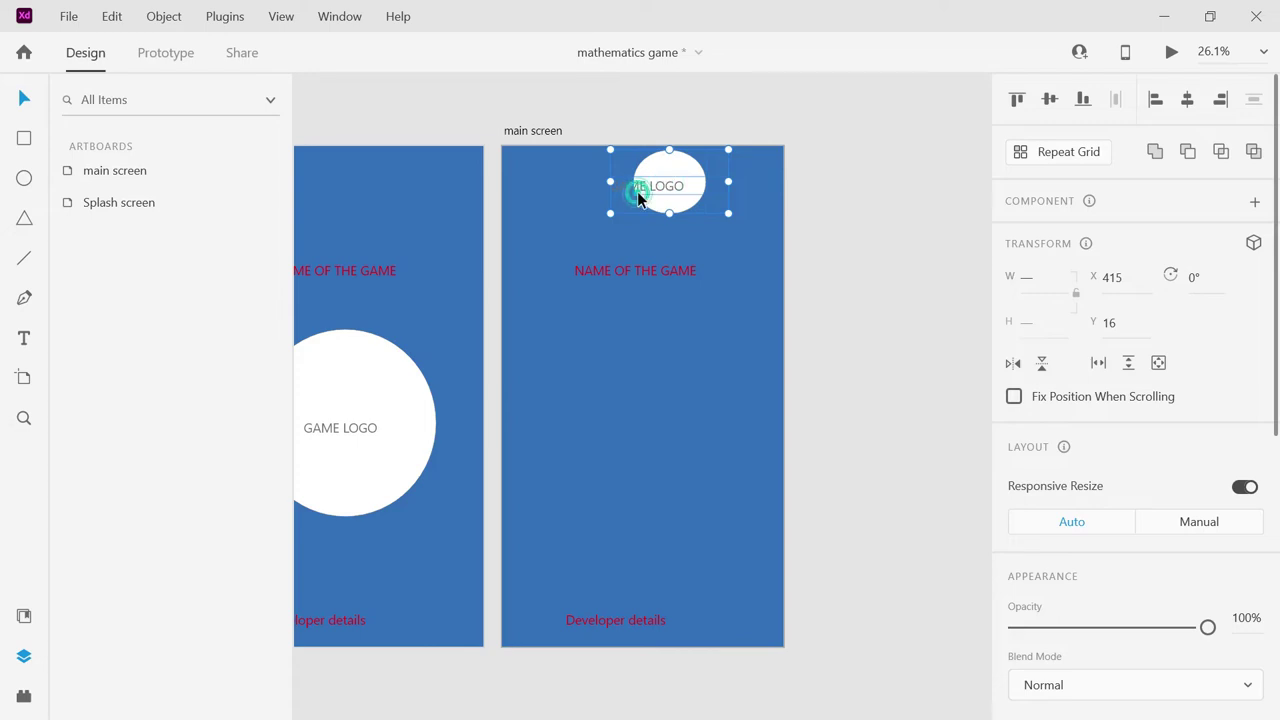
Narrow the GAME LOGO text box so it wraps onto two lines.
{"action": "left_click", "coordinate": [748, 213]}
{"action": "double_click", "coordinate": [670, 186]}
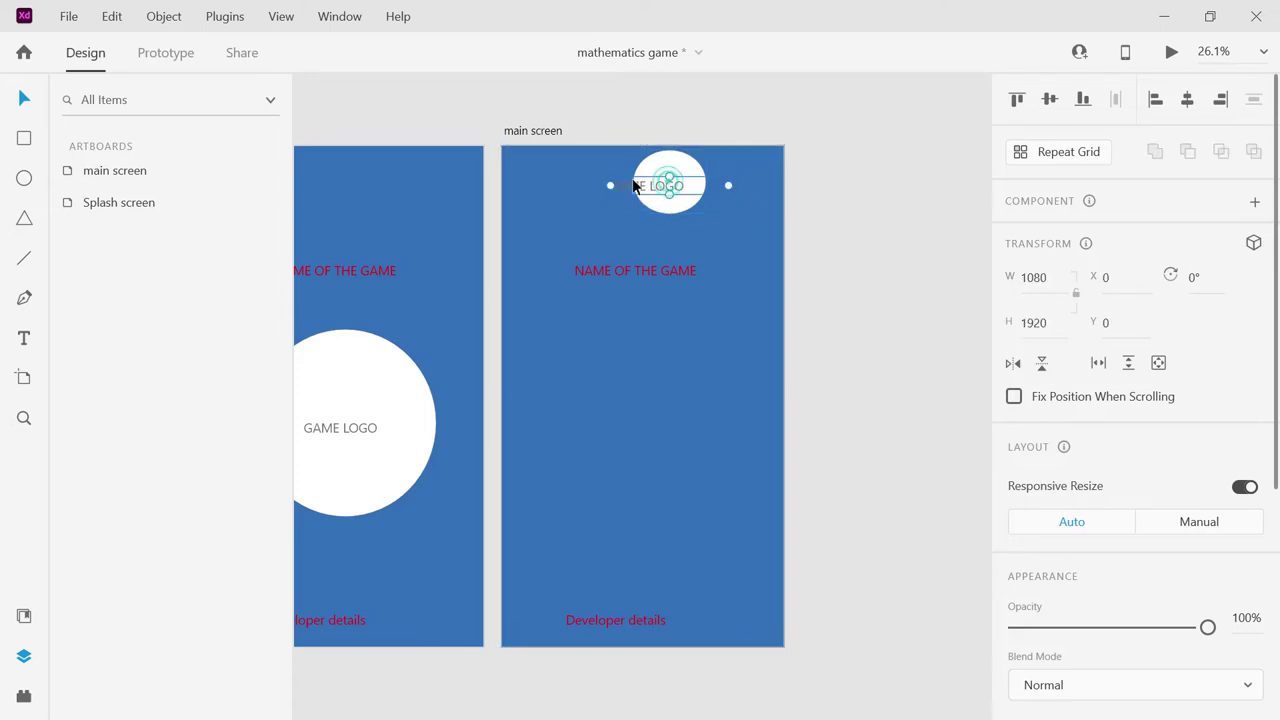
{"action": "left_click_drag", "start_coordinate": [612, 183], "coordinate": [643, 186]}
{"action": "left_click_drag", "start_coordinate": [728, 186], "coordinate": [665, 173]}
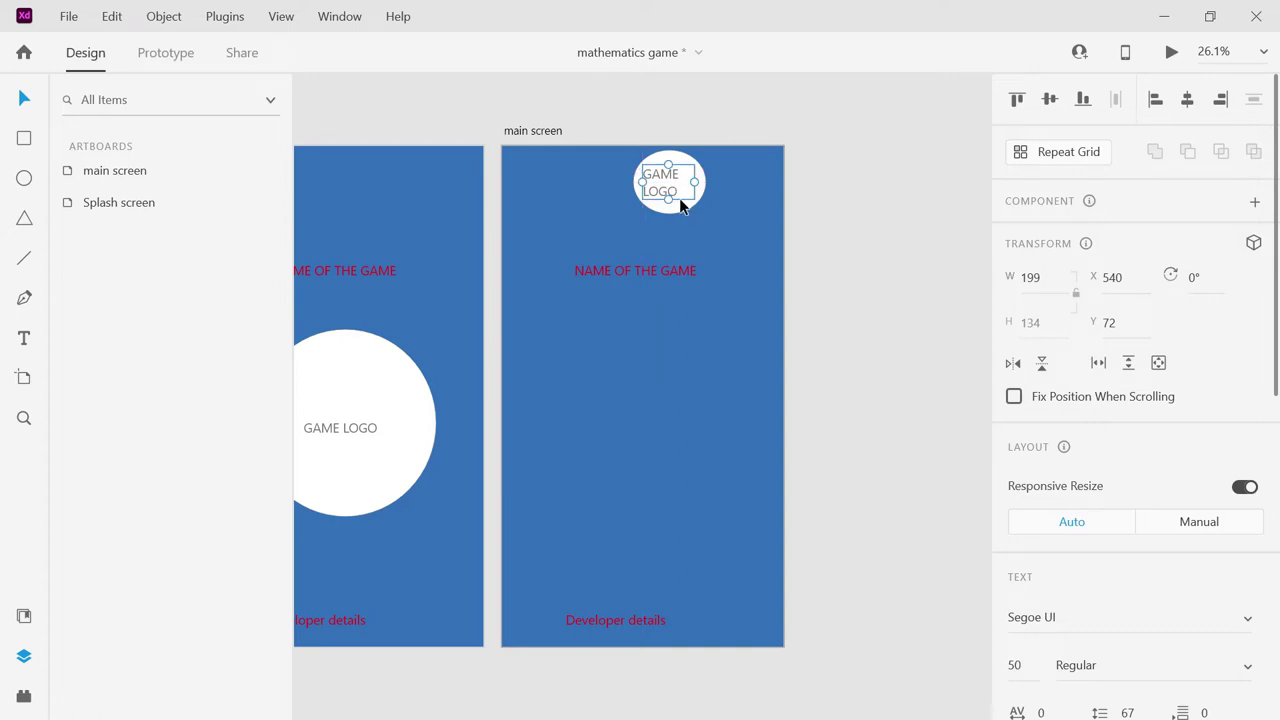
Move the logo into the top-right corner and raise the NAME OF THE GAME title.
{"action": "left_click", "coordinate": [680, 202]}
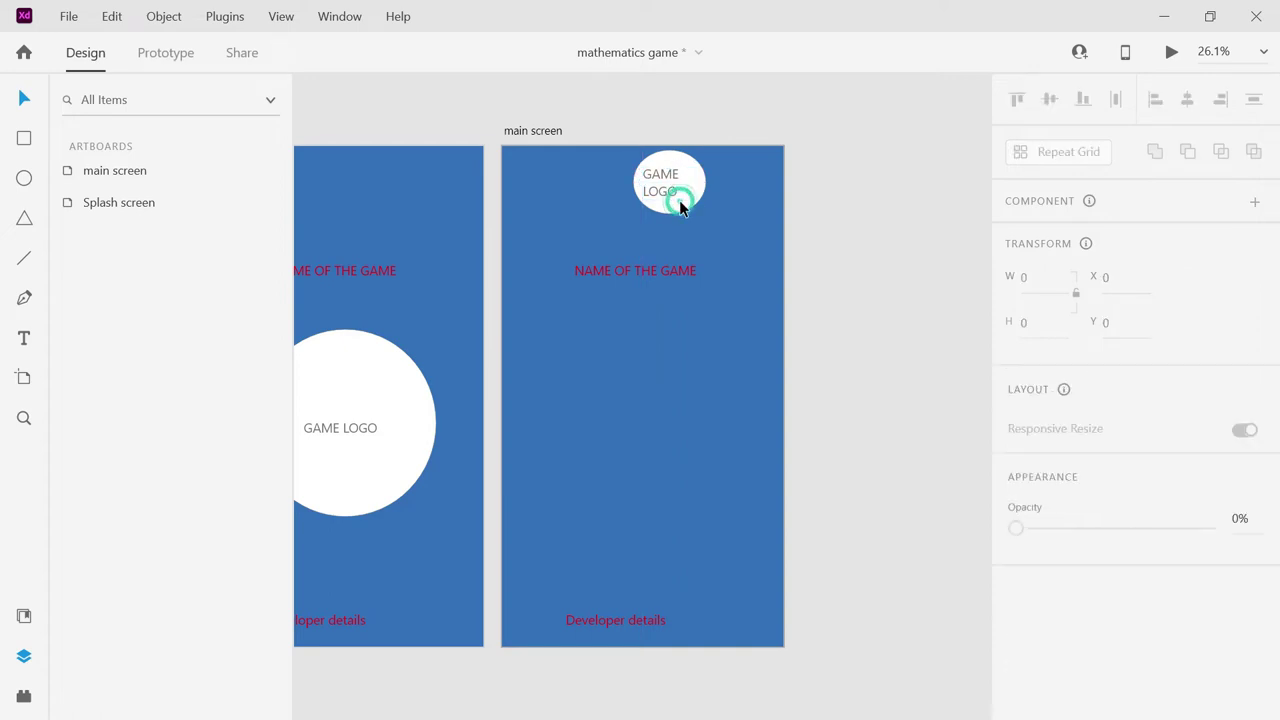
{"action": "left_click", "coordinate": [680, 202]}
{"action": "left_click", "coordinate": [680, 202]}
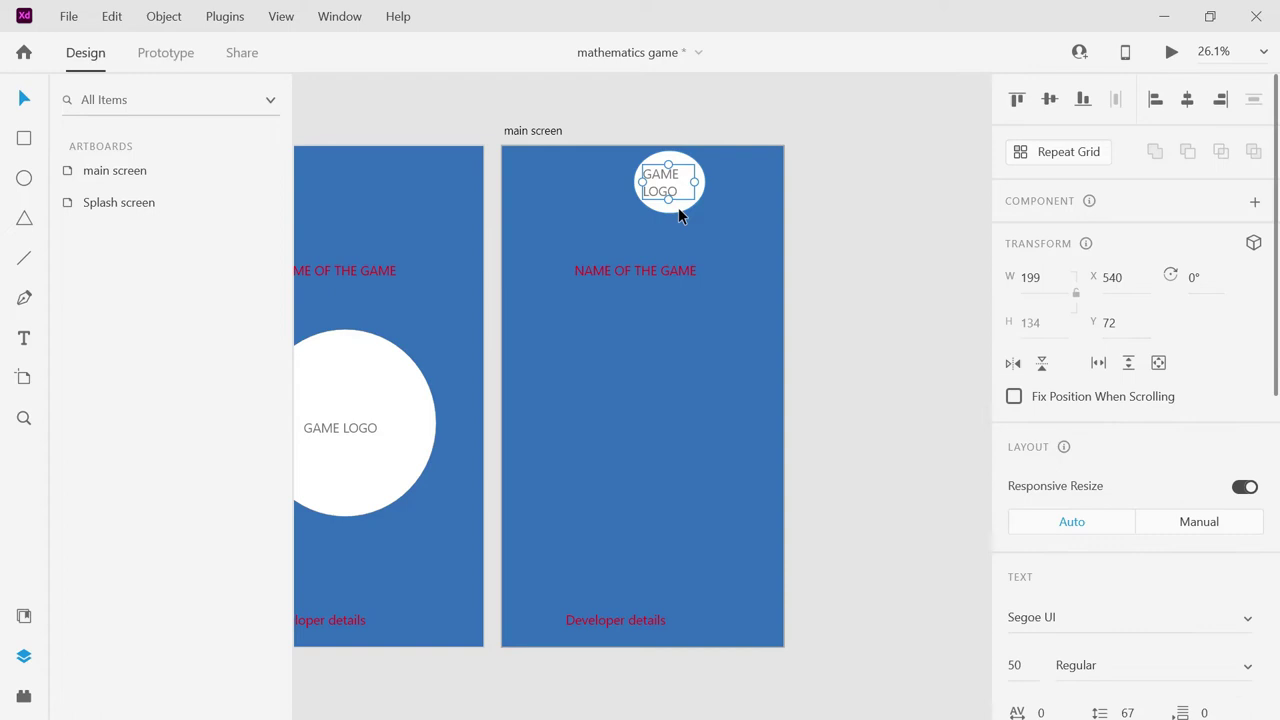
{"action": "left_click", "coordinate": [678, 205]}
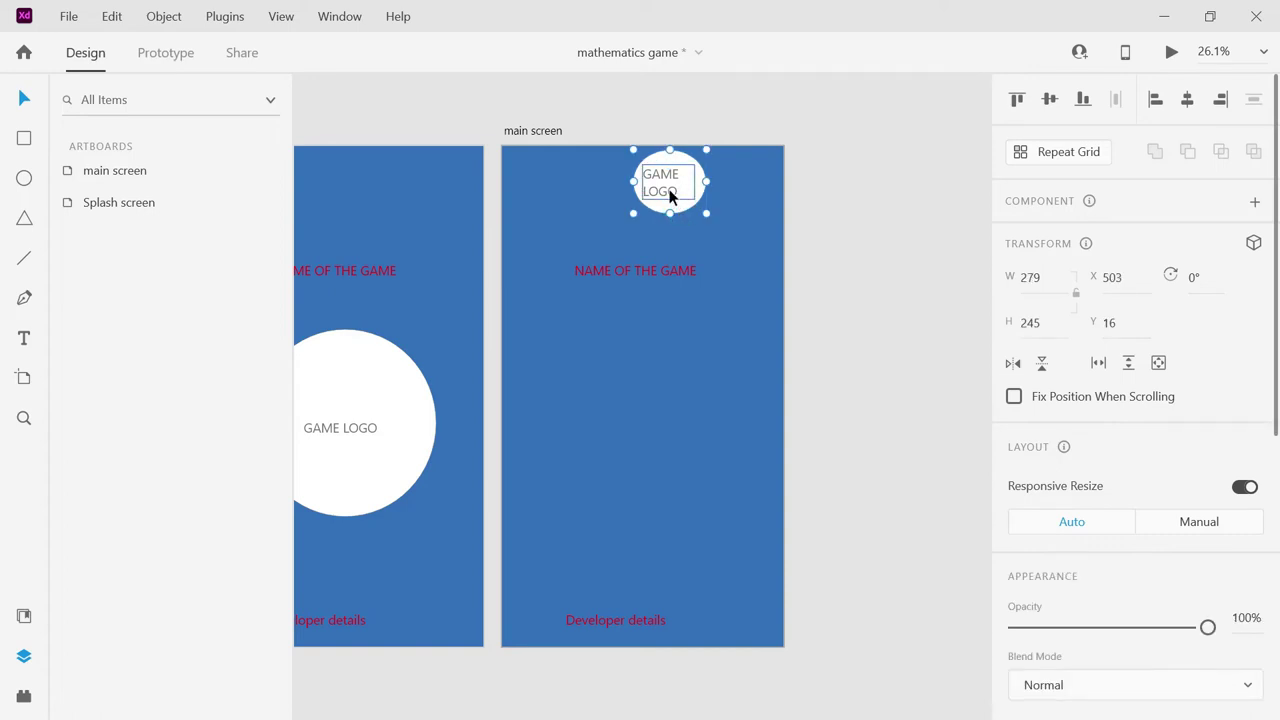
{"action": "left_click", "coordinate": [673, 200], "text": "shift"}
{"action": "left_click_drag", "start_coordinate": [673, 200], "coordinate": [745, 195]}
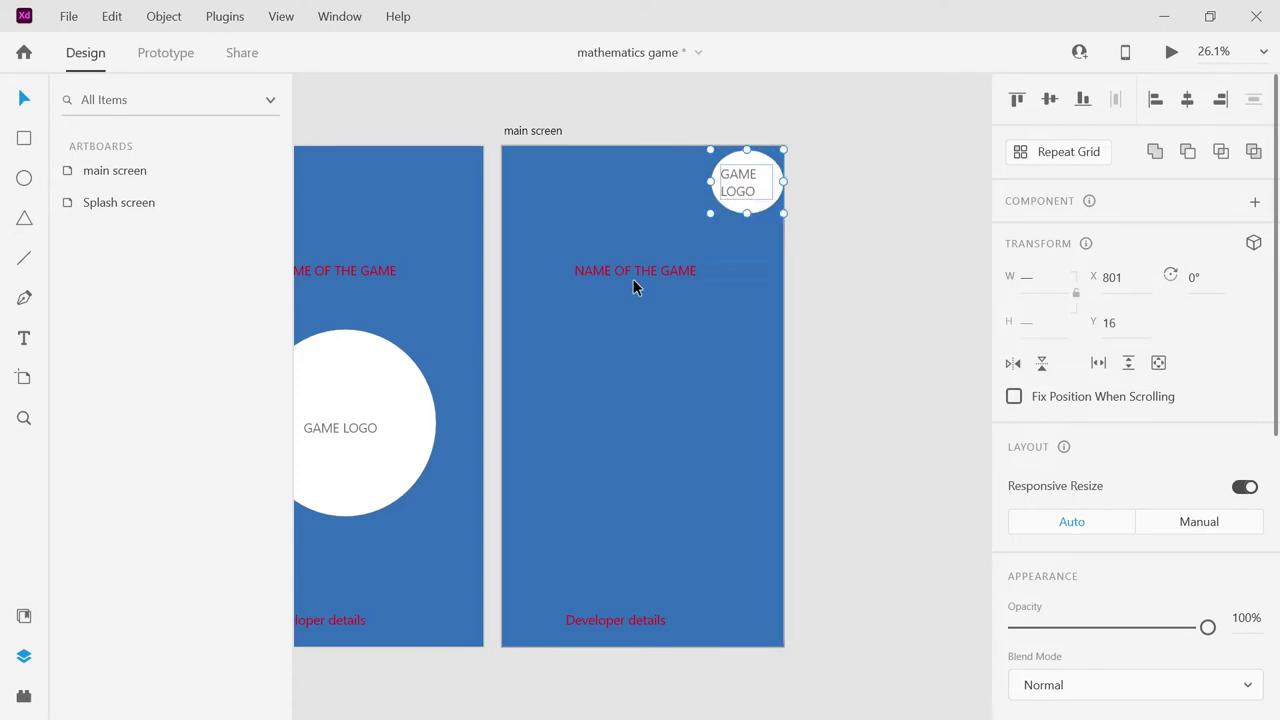
{"action": "left_click_drag", "start_coordinate": [636, 272], "coordinate": [627, 239]}
Change the upper title to 'Level selection buttons'.
{"action": "double_click", "coordinate": [627, 239]}
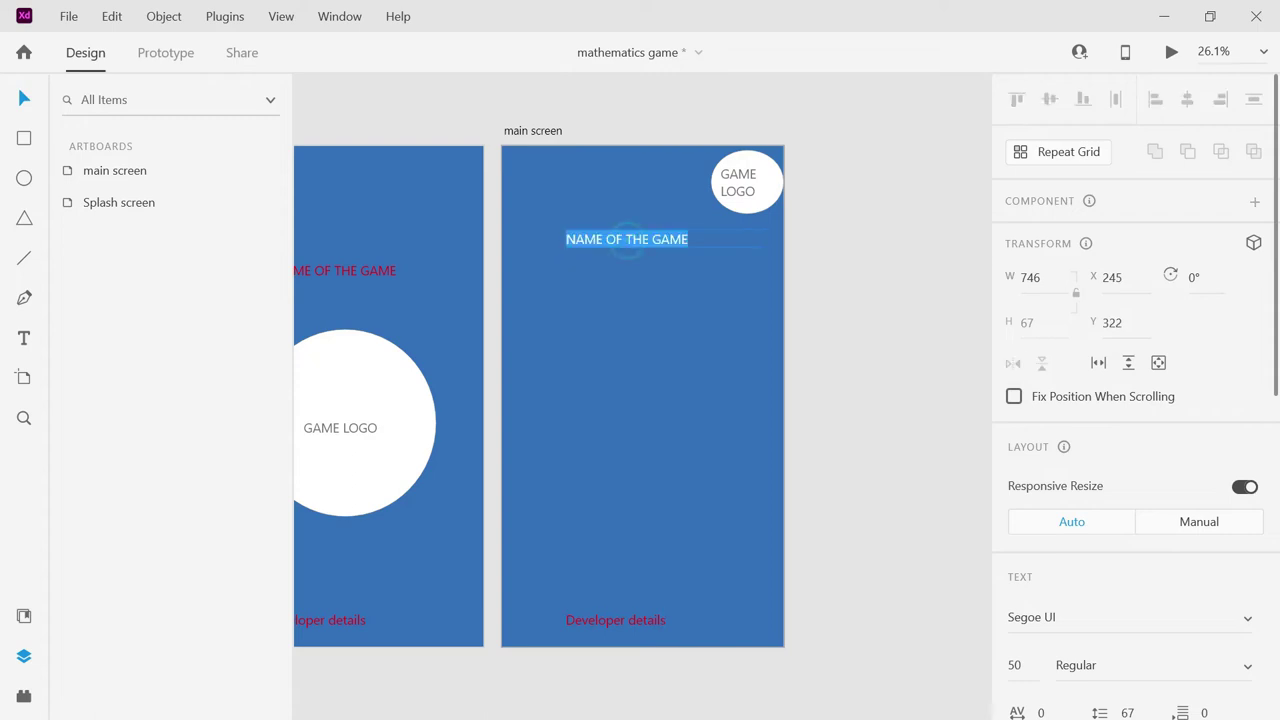
{"action": "type", "text": "Leve"}
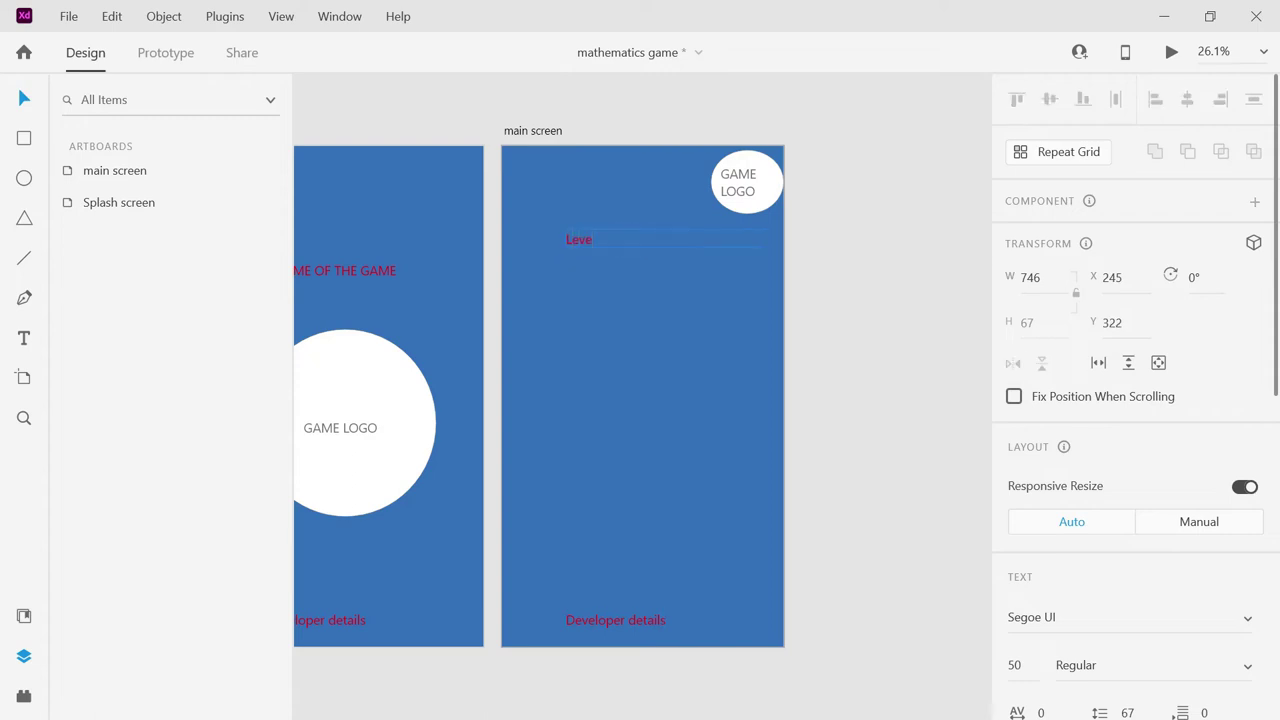
{"action": "type", "text": "l sele"}
{"action": "left_click", "coordinate": [630, 620]}
Retype the bottom caption as 'Back and exit button'.
{"action": "left_click", "coordinate": [630, 620]}
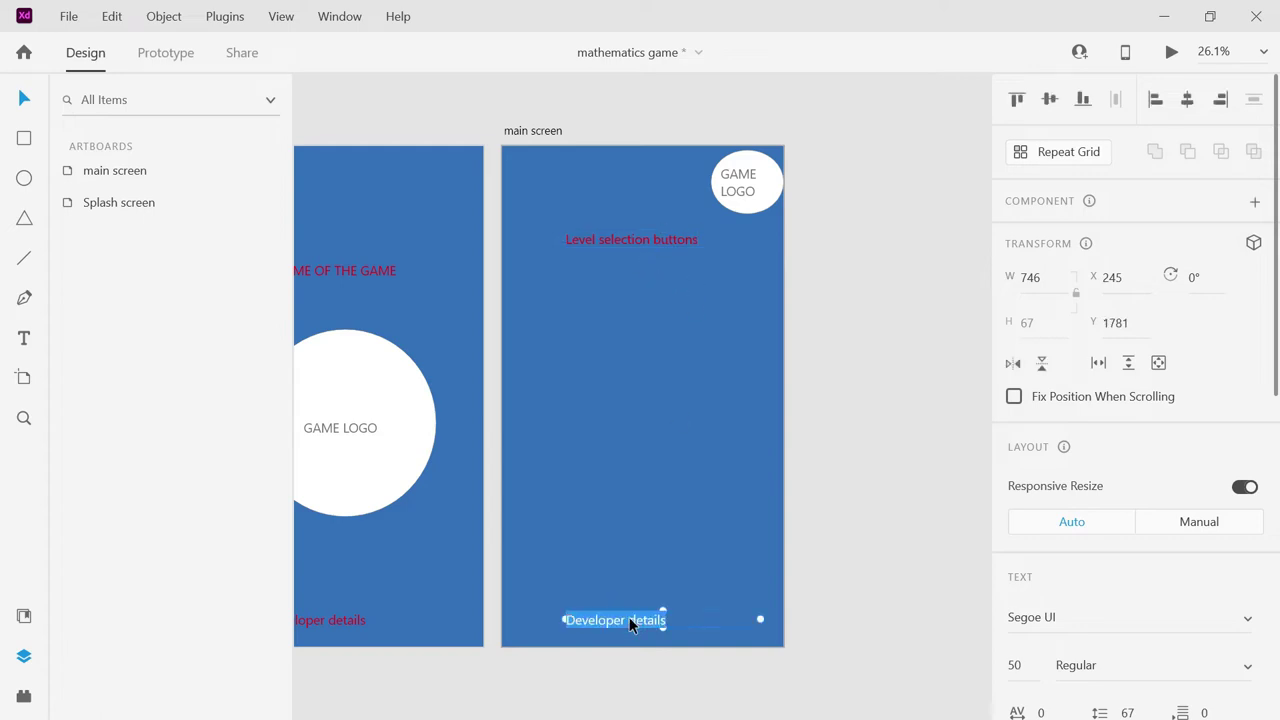
{"action": "left_click", "coordinate": [631, 618]}
{"action": "key", "text": "ctrl+a"}
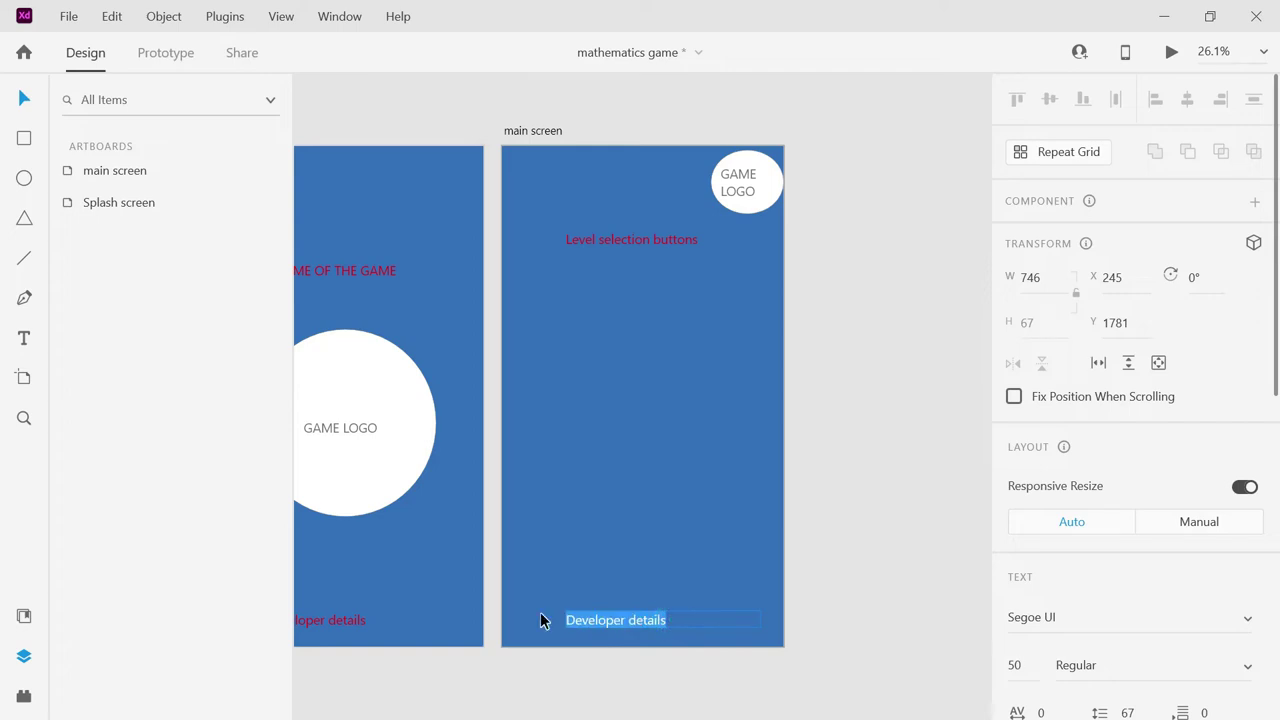
{"action": "type", "text": "Back and e"}
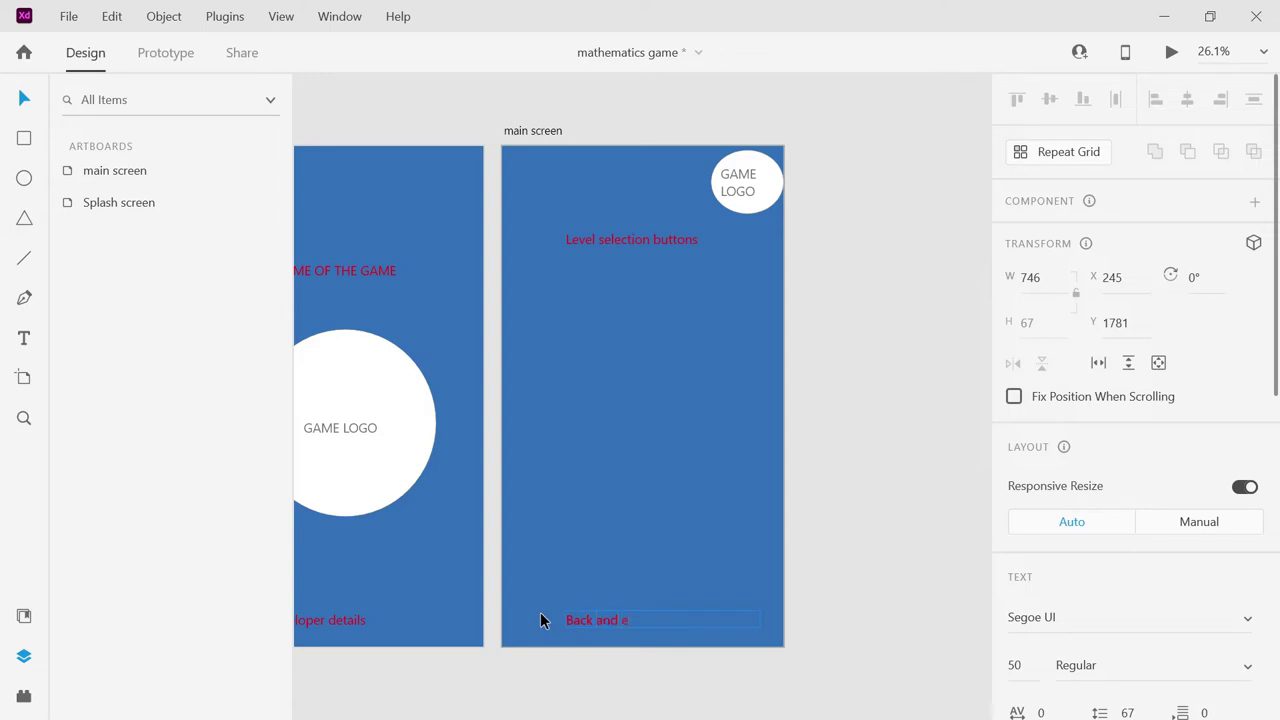
{"action": "type", "text": "xit button"}
Duplicate the Splash screen artboard and rename the copy 'settings screen'.
{"action": "left_click", "coordinate": [466, 114]}
{"action": "left_click", "coordinate": [106, 206]}
{"action": "right_click", "coordinate": [105, 205]}
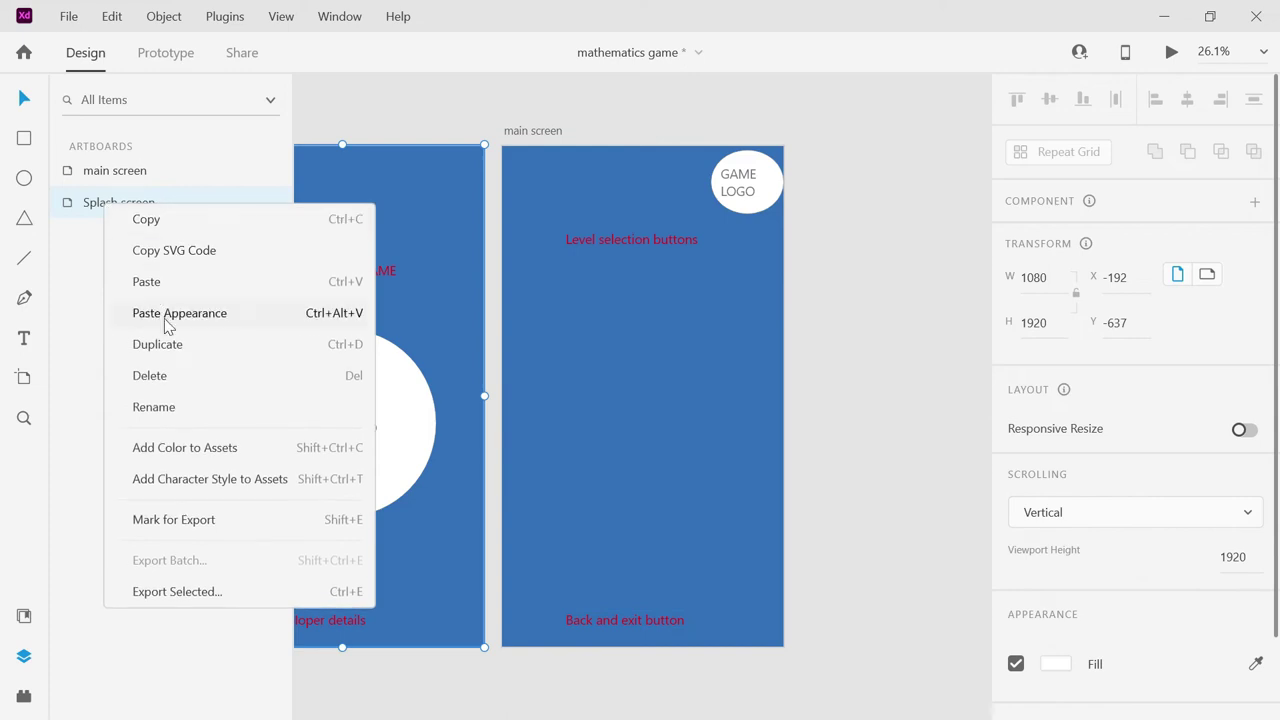
{"action": "left_click", "coordinate": [176, 350]}
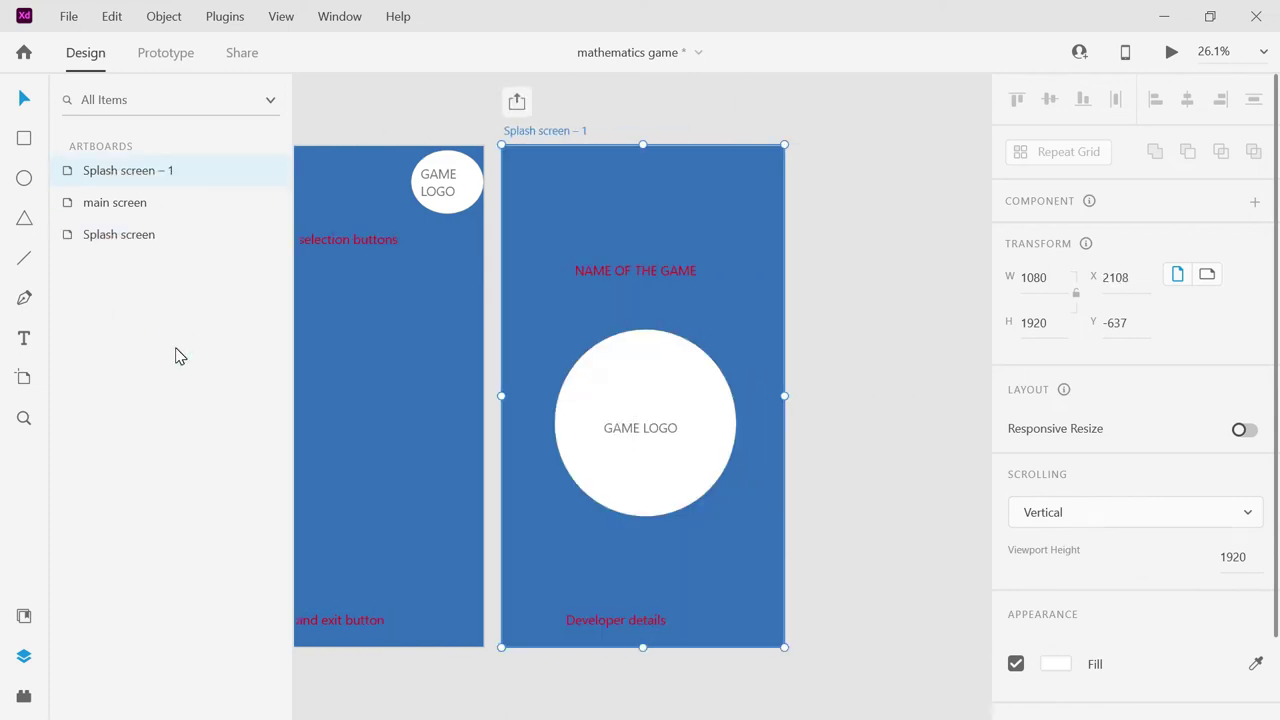
{"action": "double_click", "coordinate": [527, 133]}
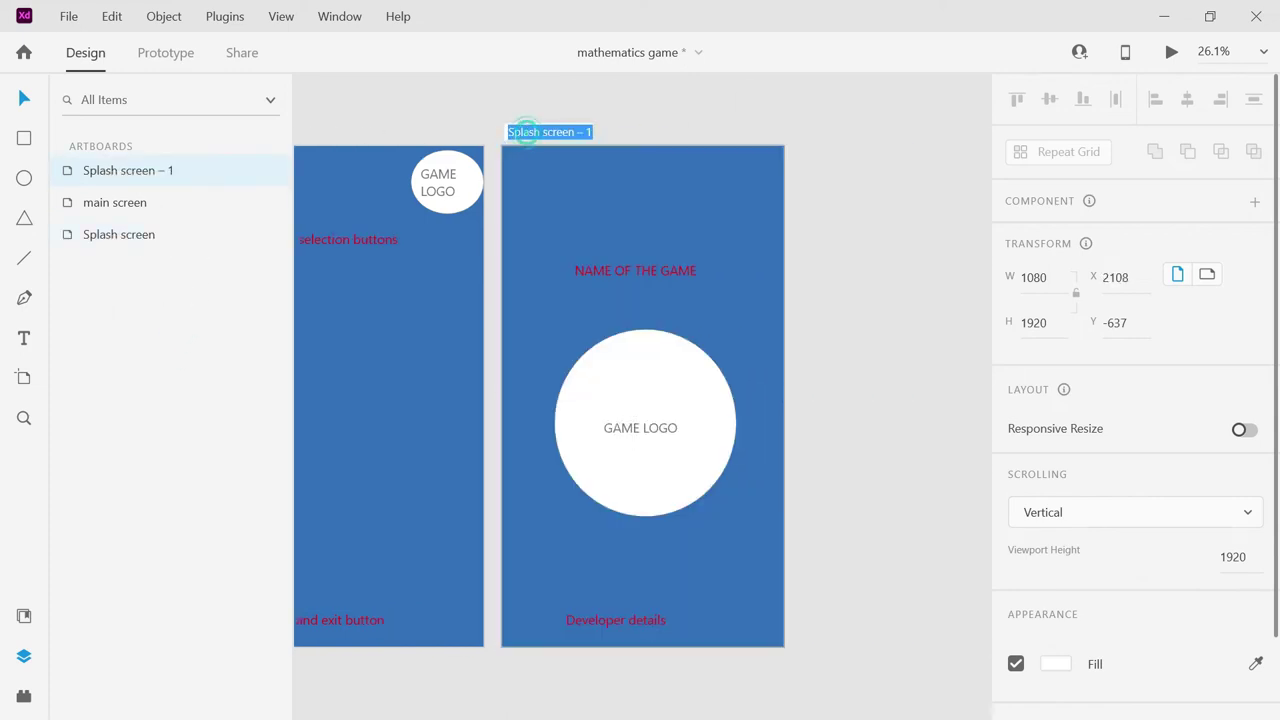
{"action": "type", "text": "settings sc"}
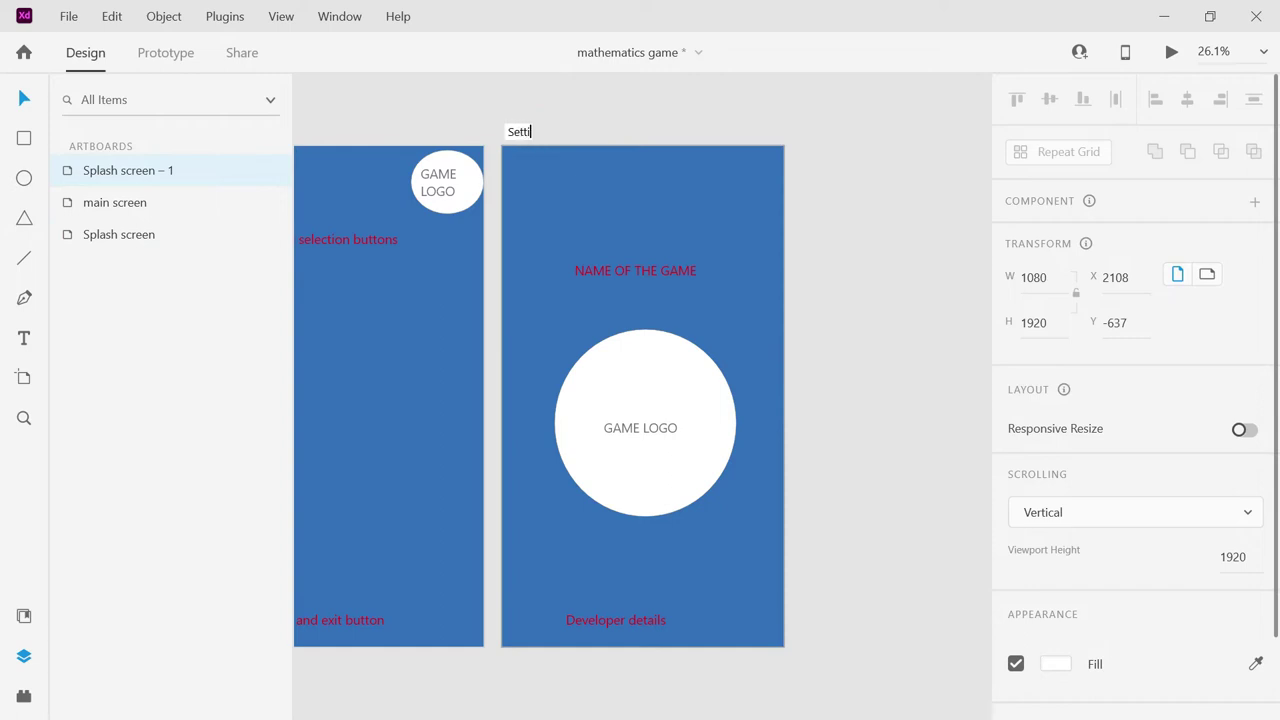
{"action": "type", "text": "reen"}
{"action": "left_click", "coordinate": [619, 275]}
{"action": "left_click", "coordinate": [619, 275]}
{"action": "double_click", "coordinate": [619, 275]}
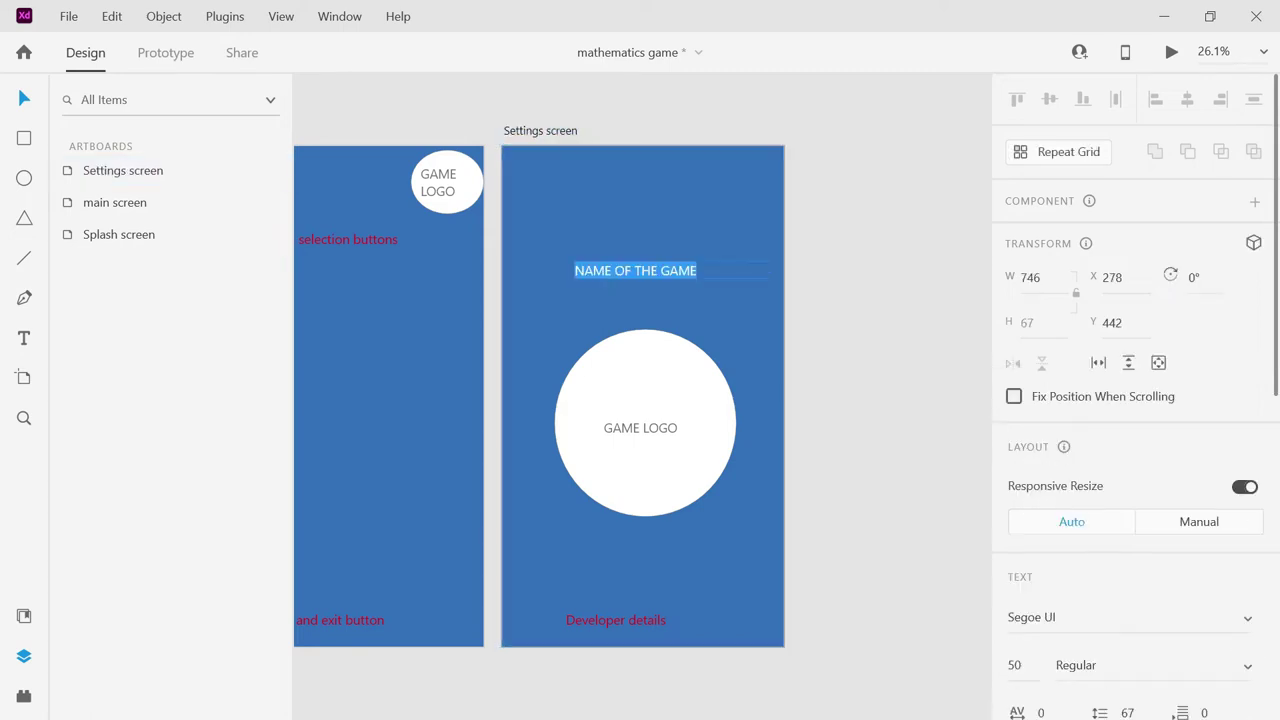
Replace the large GAME LOGO and circle with a copy of the small logo at top-right.
{"action": "key", "text": "Escape"}
{"action": "left_click", "coordinate": [668, 426]}
{"action": "key", "text": "Delete"}
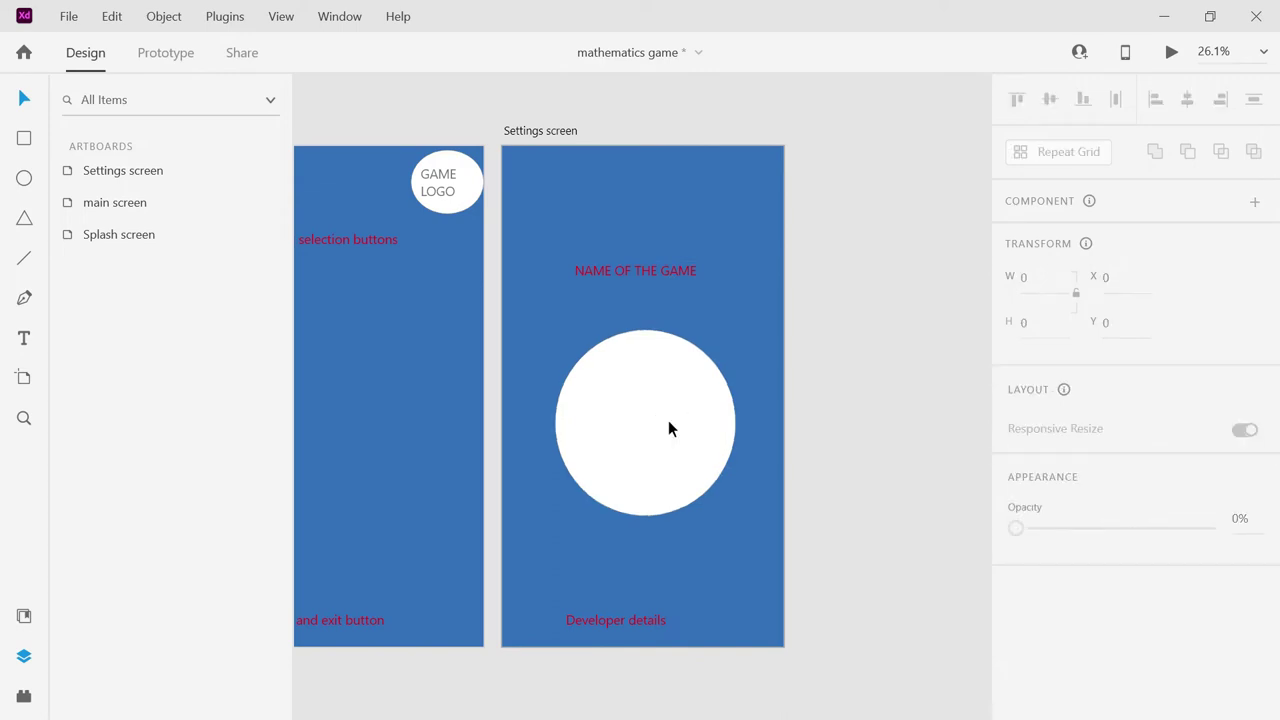
{"action": "left_click", "coordinate": [668, 399]}
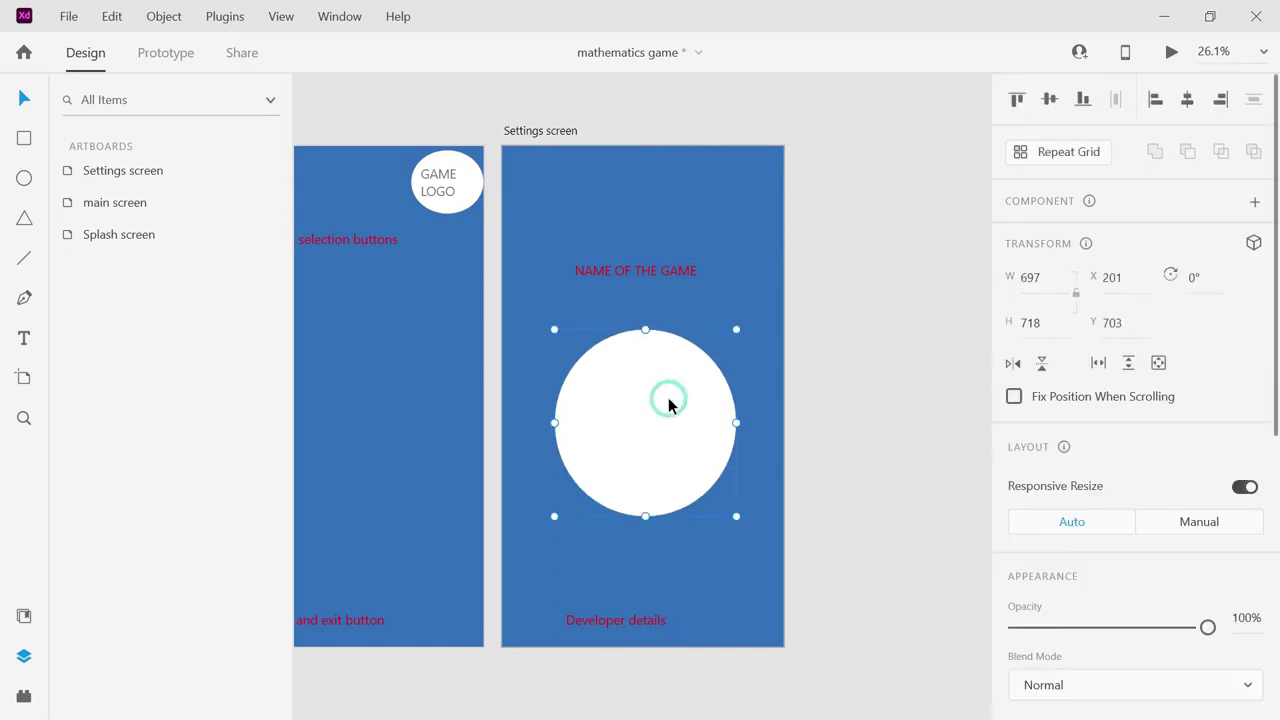
{"action": "key", "text": "Delete"}
{"action": "left_click", "coordinate": [452, 186]}
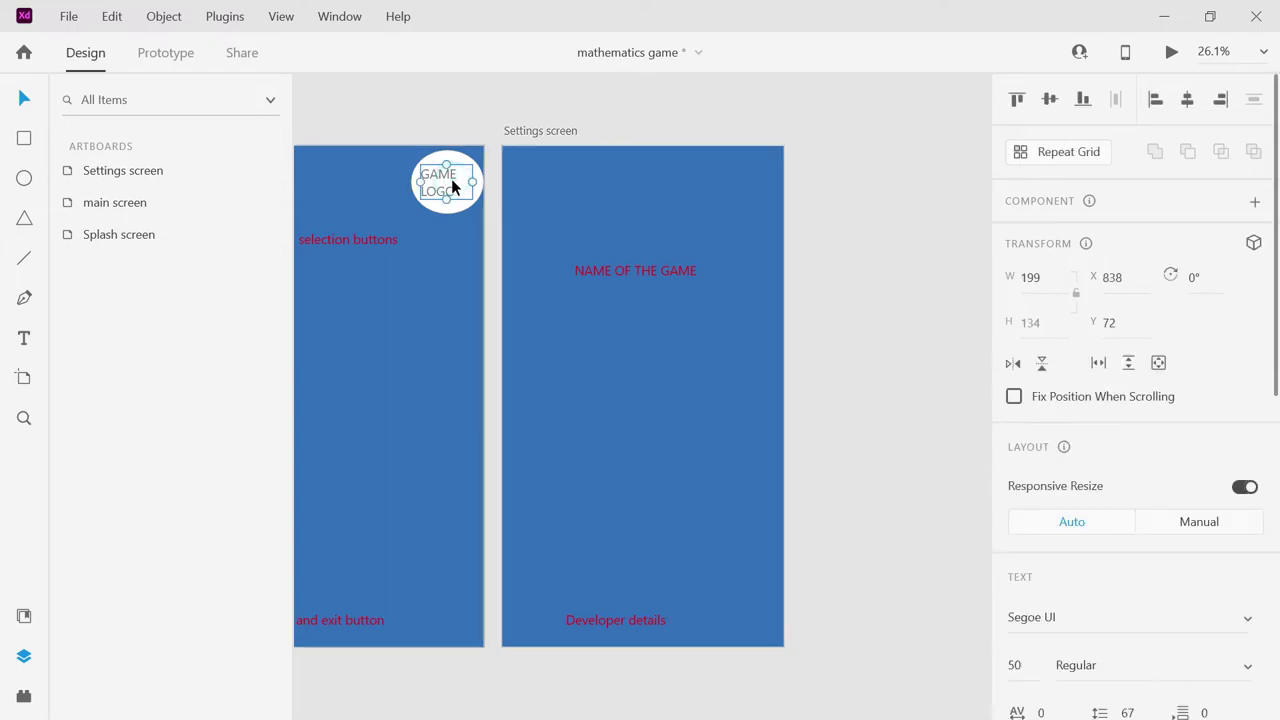
{"action": "left_click", "coordinate": [451, 207], "text": "shift"}
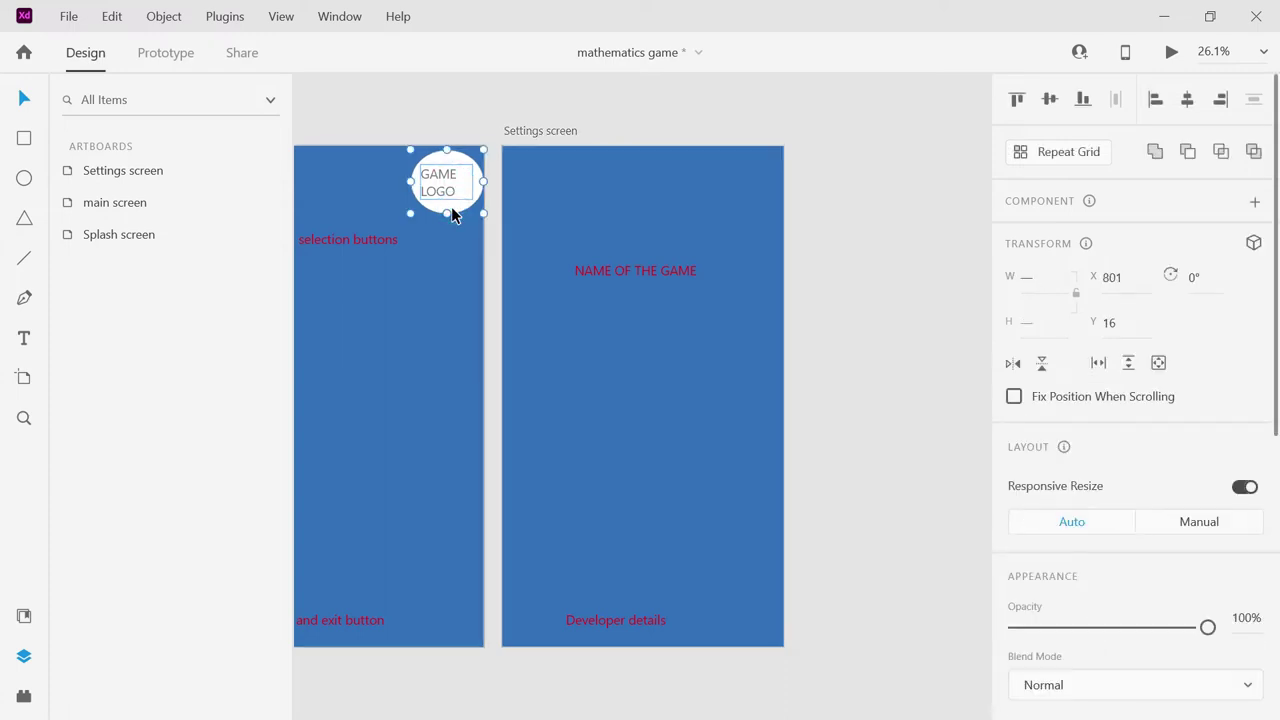
{"action": "left_click_drag", "start_coordinate": [463, 194], "coordinate": [746, 196]}
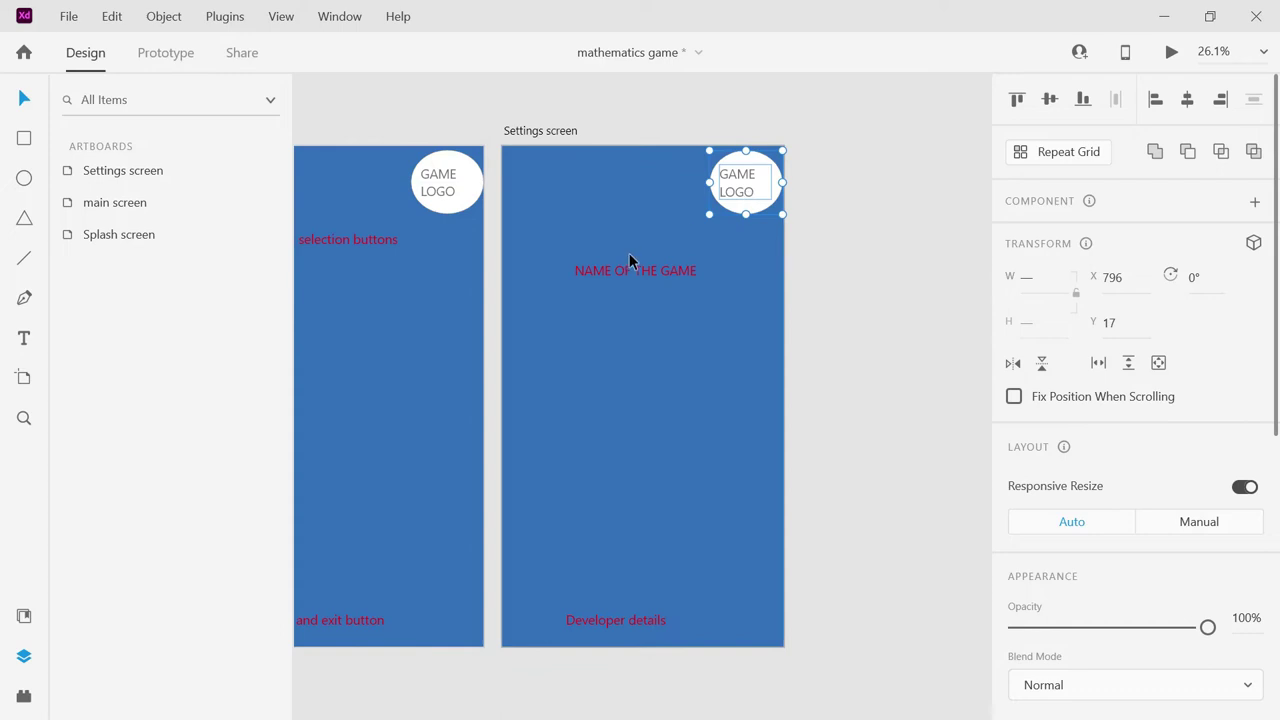
Retype the labels as 'Settings button' and 'Back and exit buttons'.
{"action": "left_click", "coordinate": [628, 269]}
{"action": "key", "text": "Delete"}
{"action": "key", "text": "ctrl+z"}
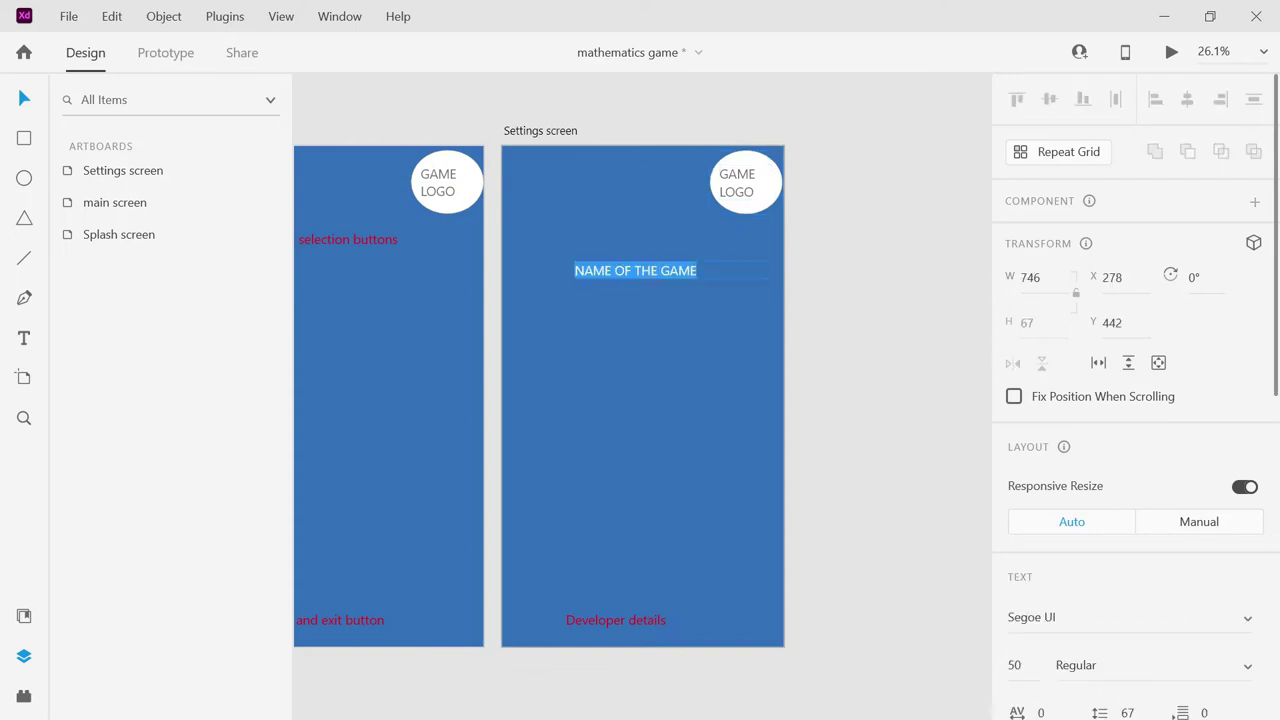
{"action": "type", "text": "Settings buttons"}
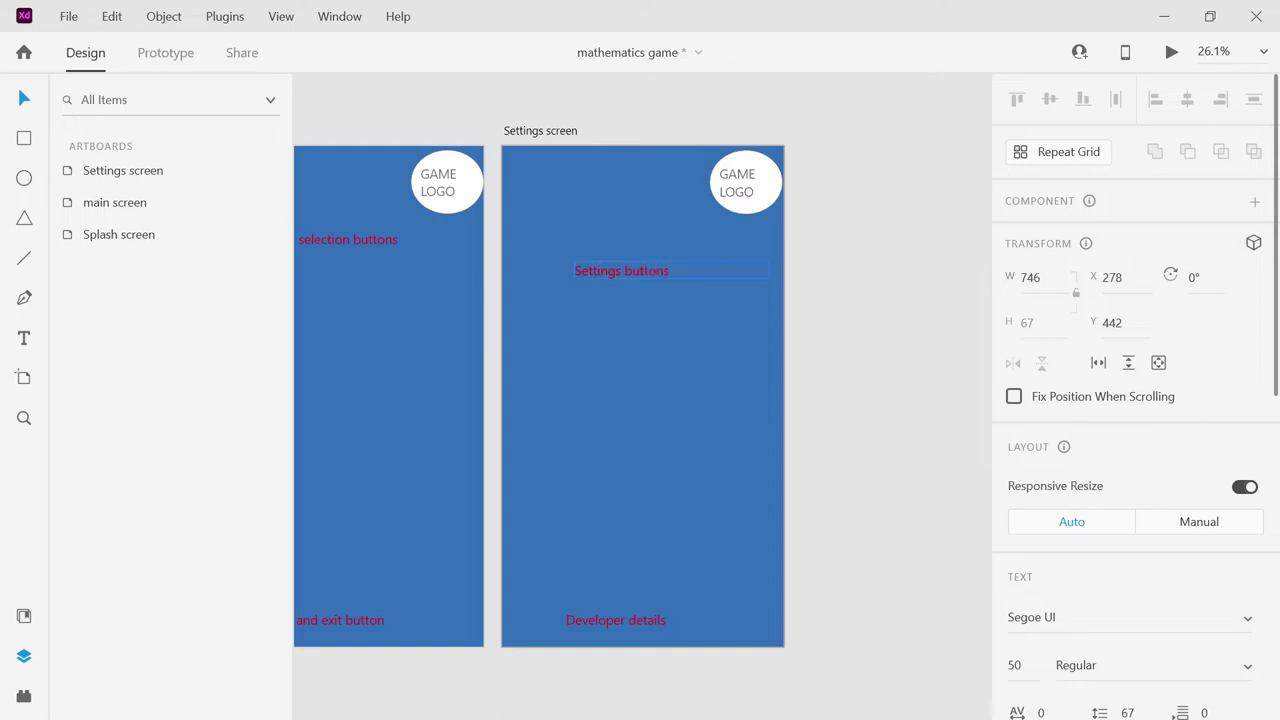
{"action": "key", "text": "Escape"}
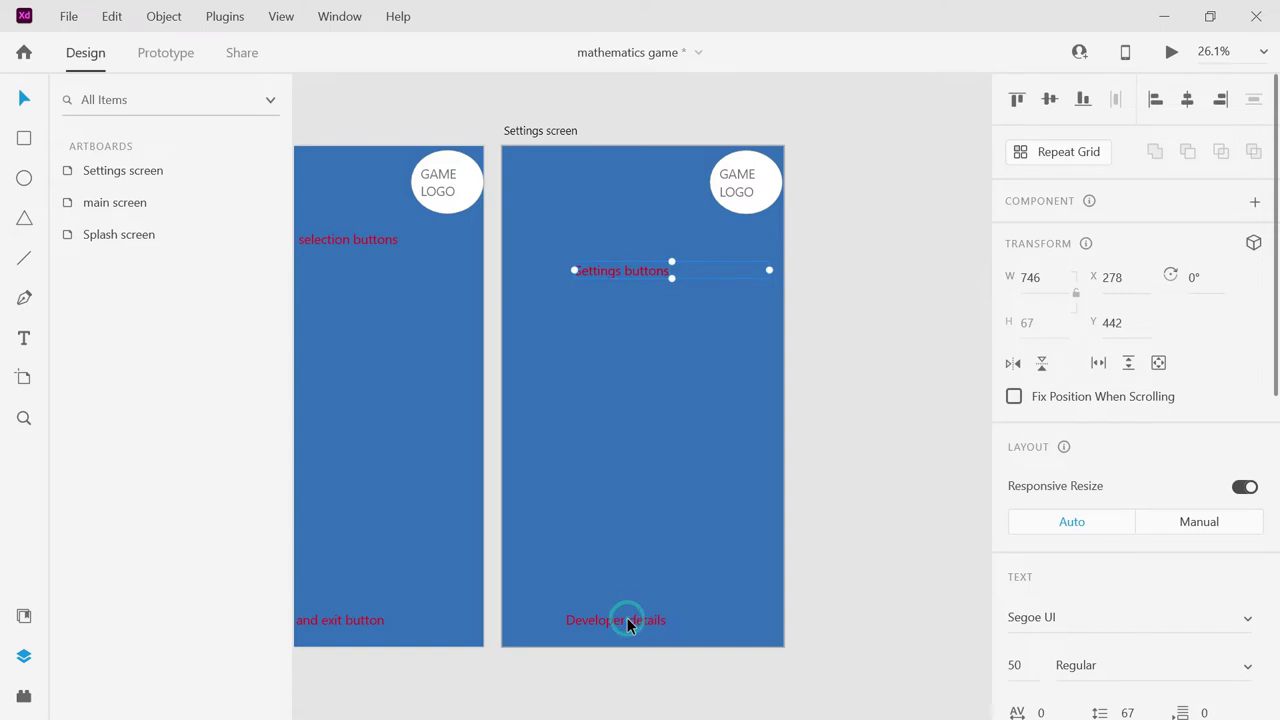
{"action": "double_click", "coordinate": [627, 618]}
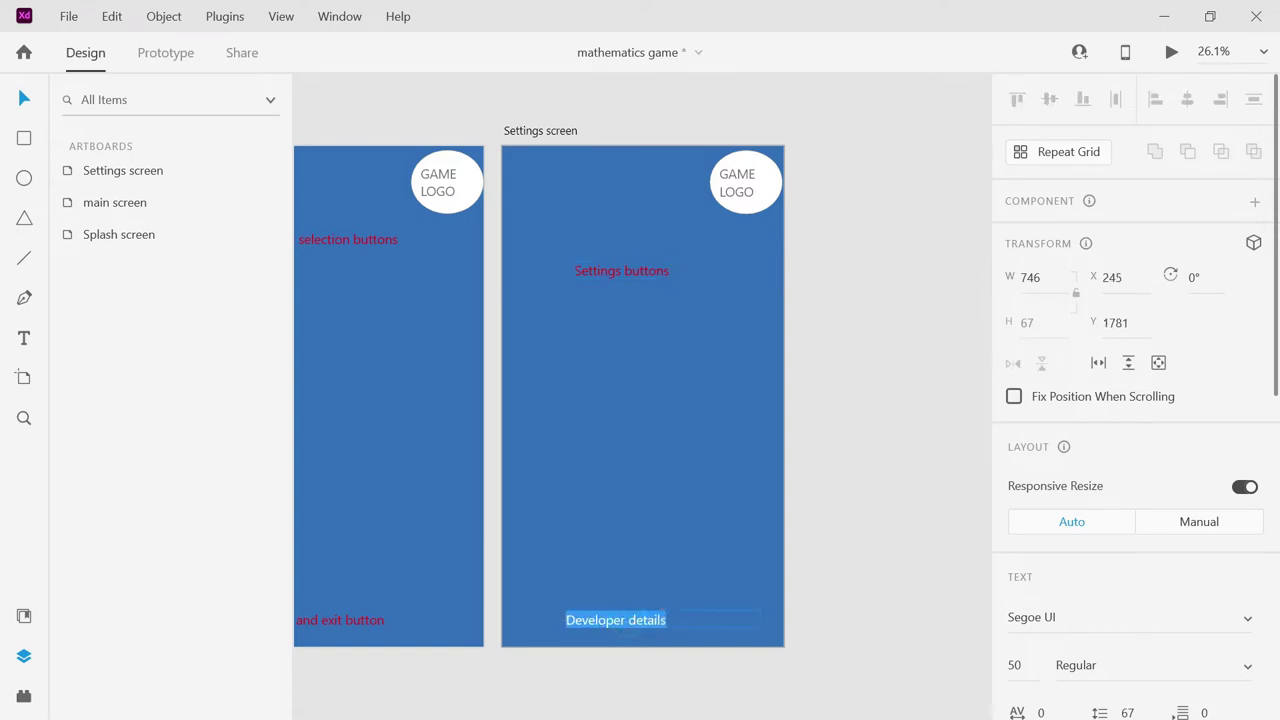
{"action": "type", "text": "Back"}
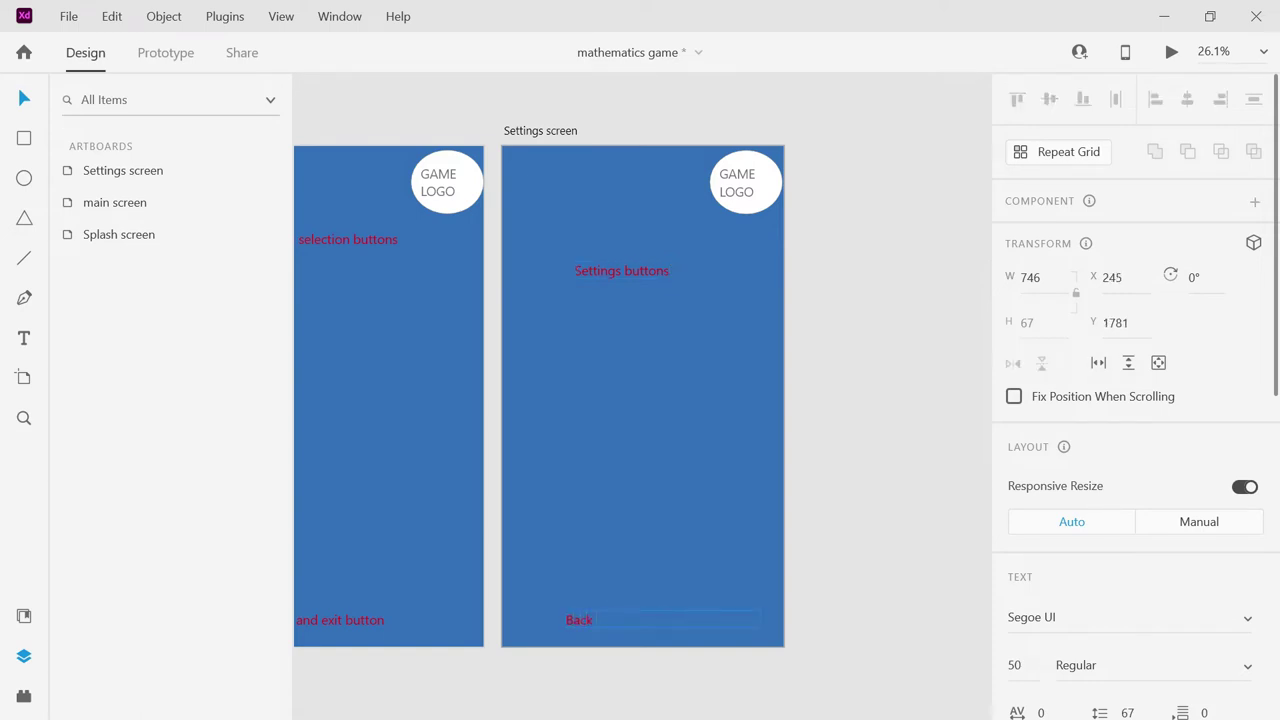
{"action": "type", "text": " and exit buttons"}
{"action": "key", "text": "Escape"}
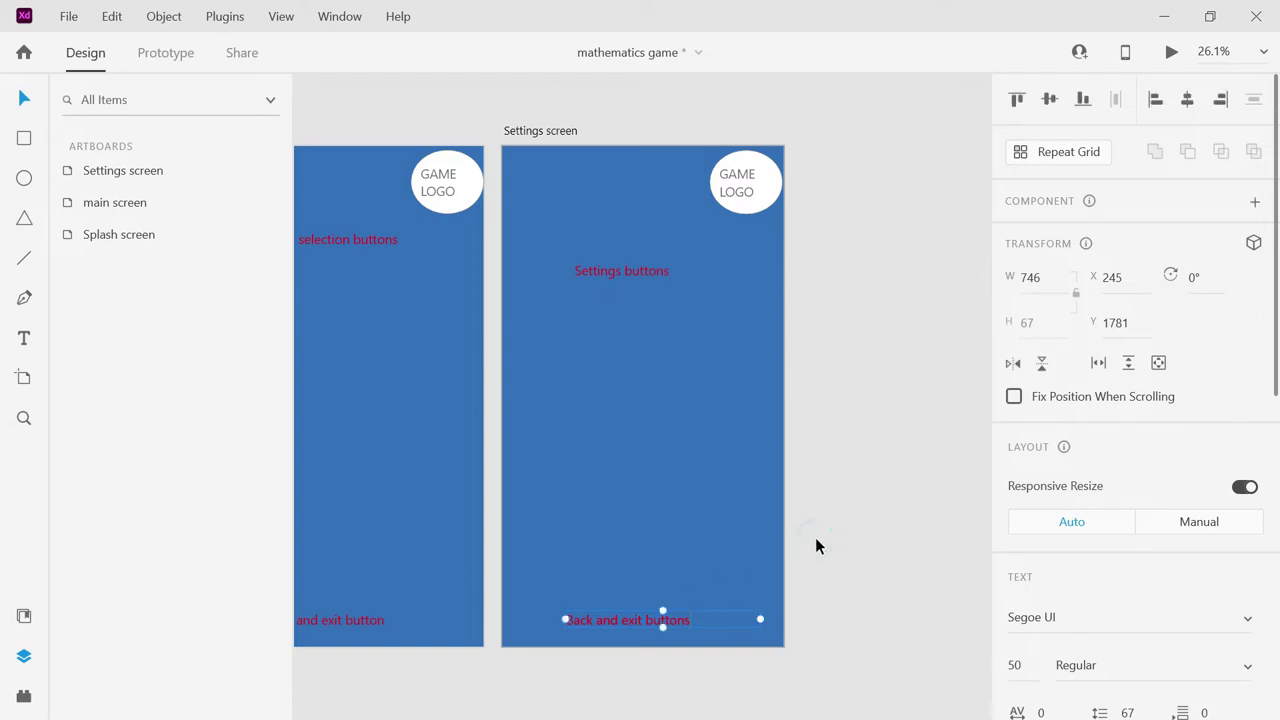
{"action": "left_click", "coordinate": [120, 240]}
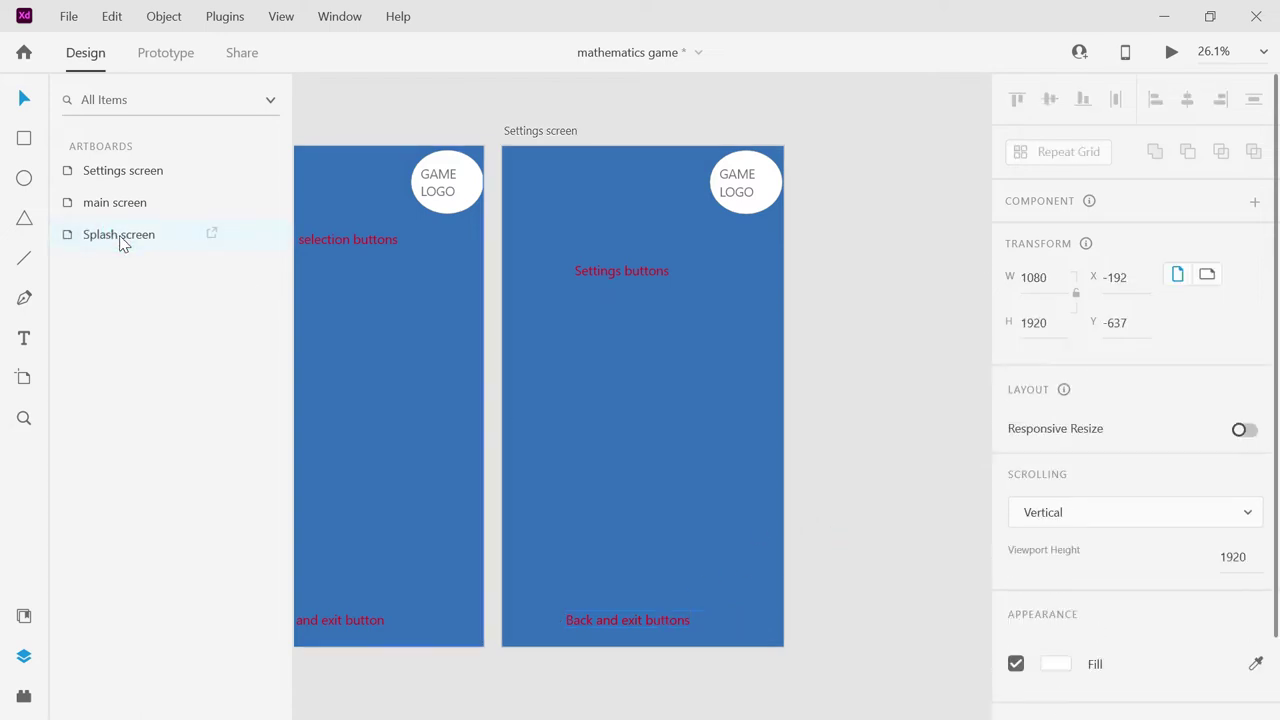
Duplicate the Splash screen artboard again and name the copy 'game play screen'.
{"action": "right_click", "coordinate": [120, 240]}
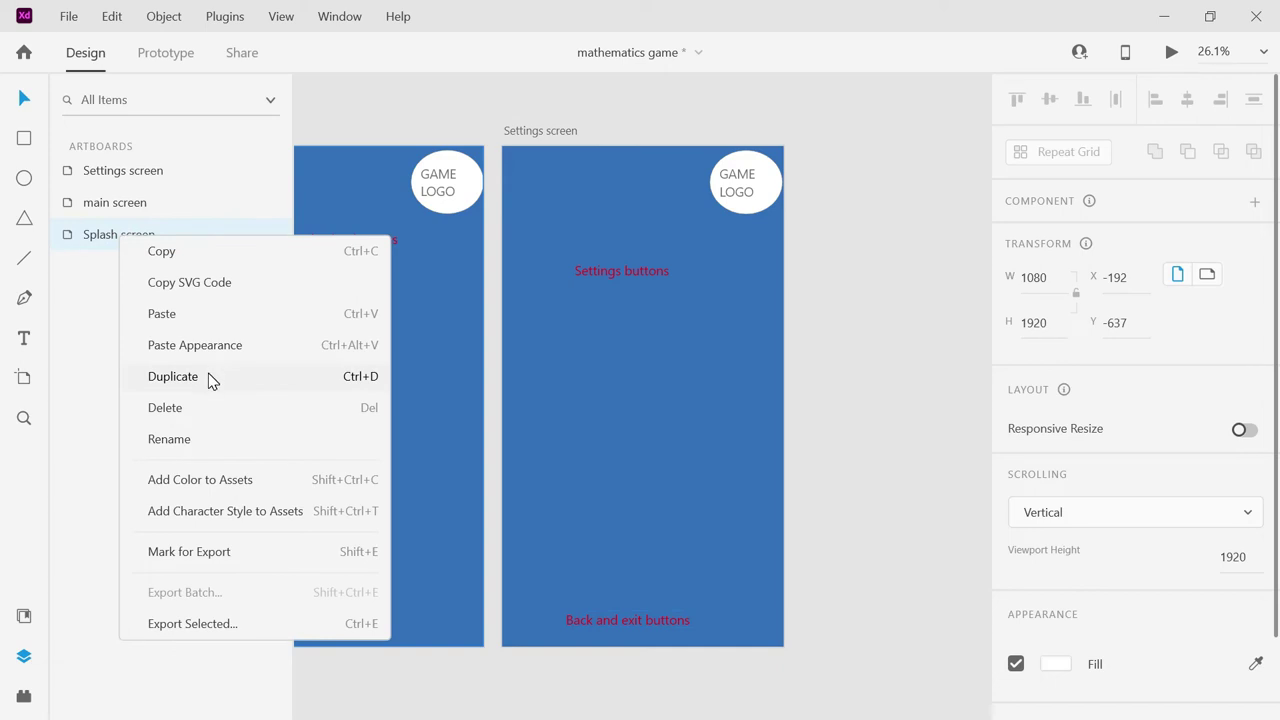
{"action": "left_click", "coordinate": [172, 376]}
{"action": "double_click", "coordinate": [549, 133]}
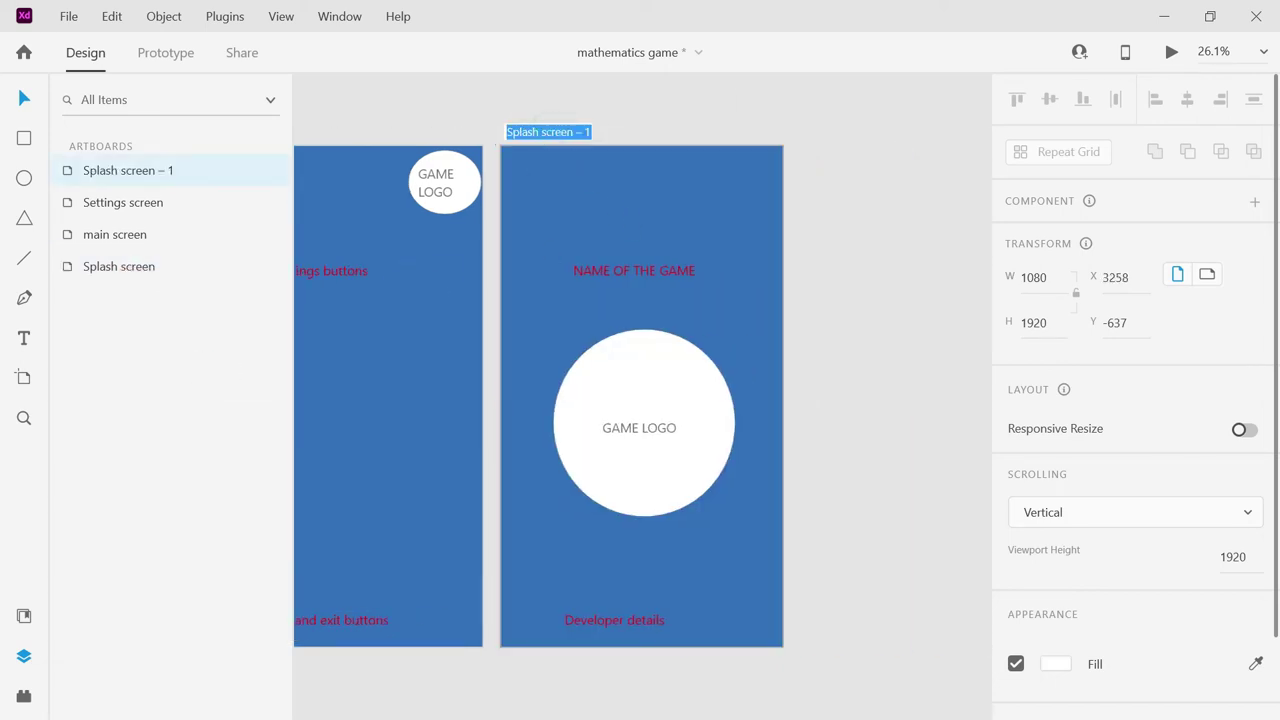
{"action": "type", "text": "game play screen"}
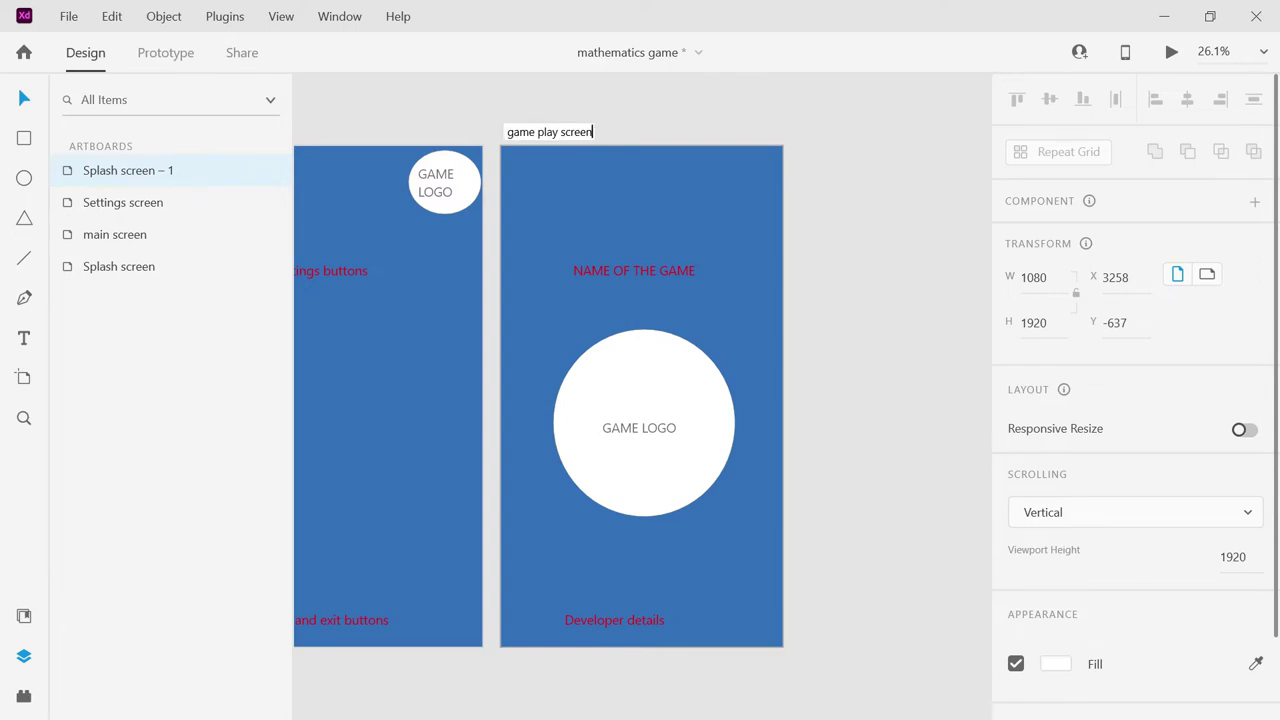
{"action": "key", "text": "Return"}
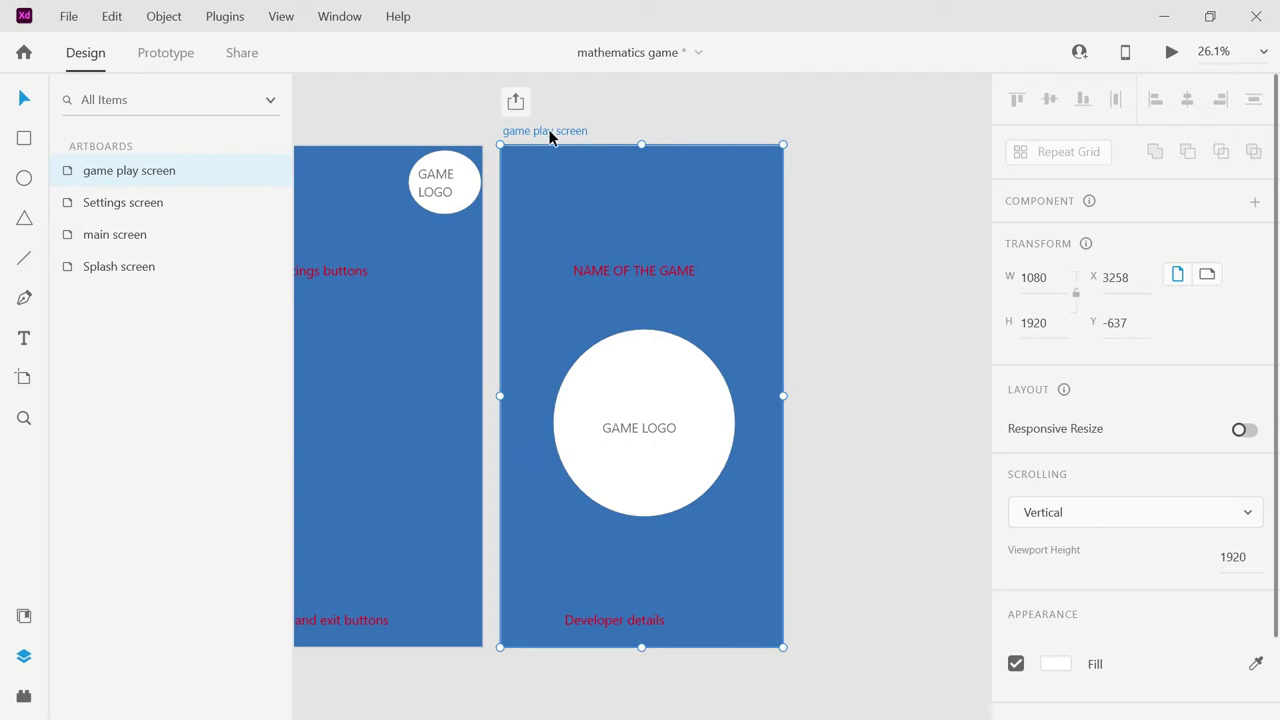
Delete the NAME OF THE GAME title, GAME LOGO text and white logo circle.
{"action": "left_click", "coordinate": [603, 272]}
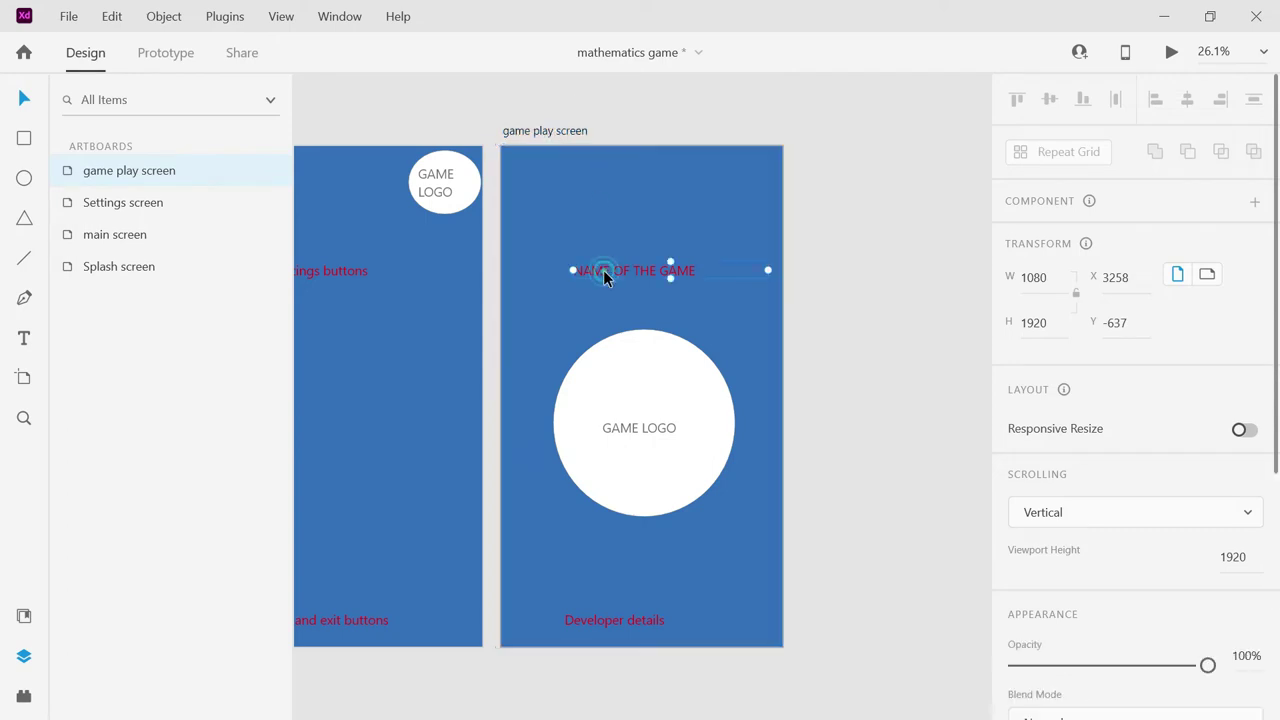
{"action": "left_click", "coordinate": [608, 281]}
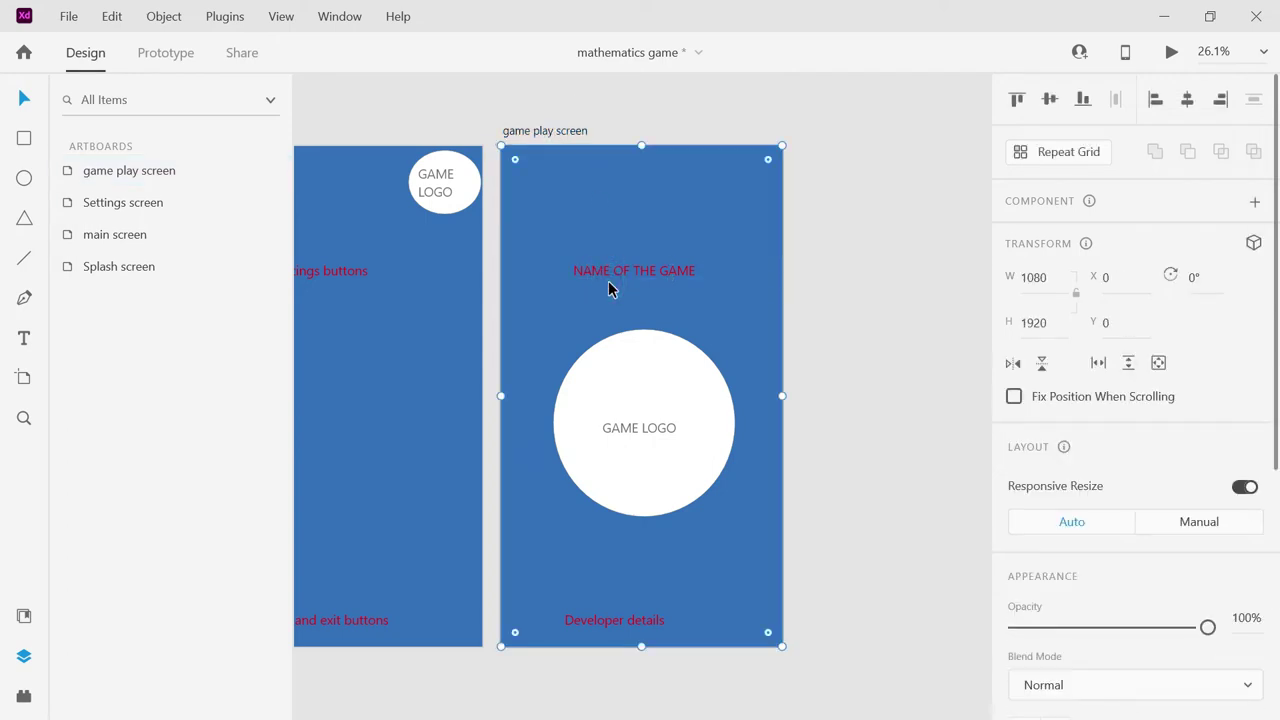
{"action": "left_click", "coordinate": [619, 278]}
{"action": "key", "text": "Delete"}
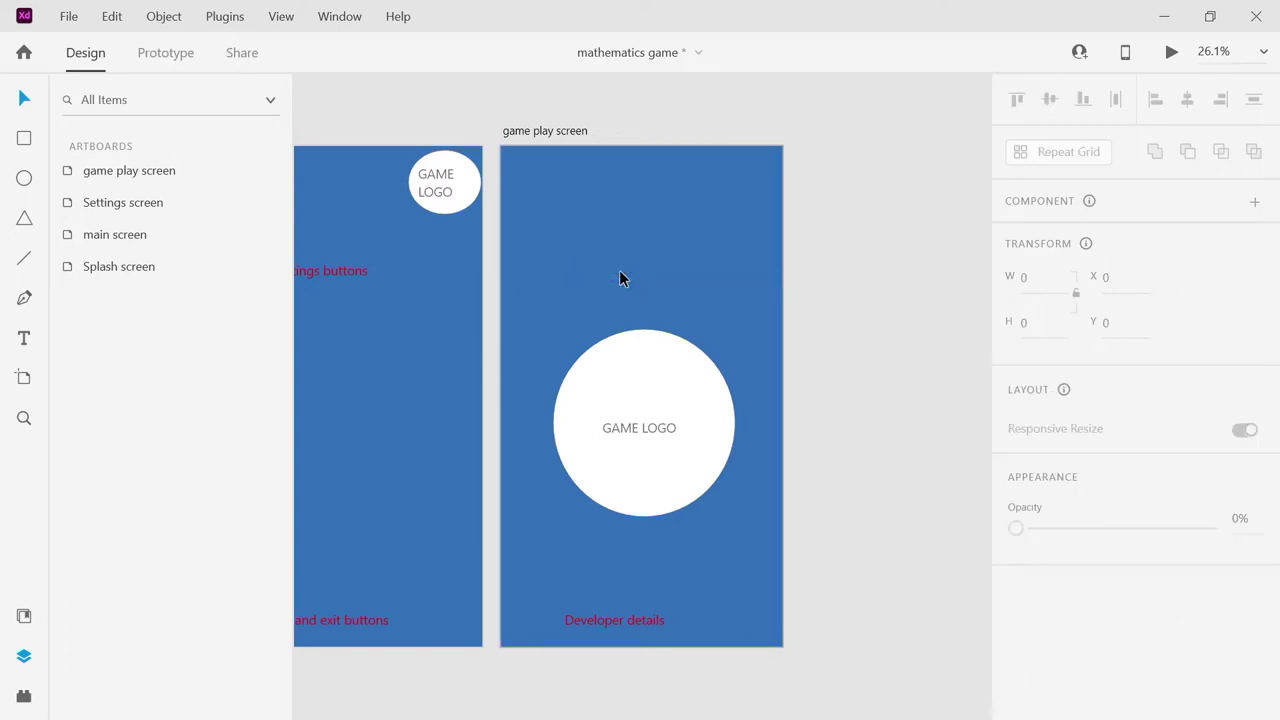
{"action": "left_click", "coordinate": [628, 421]}
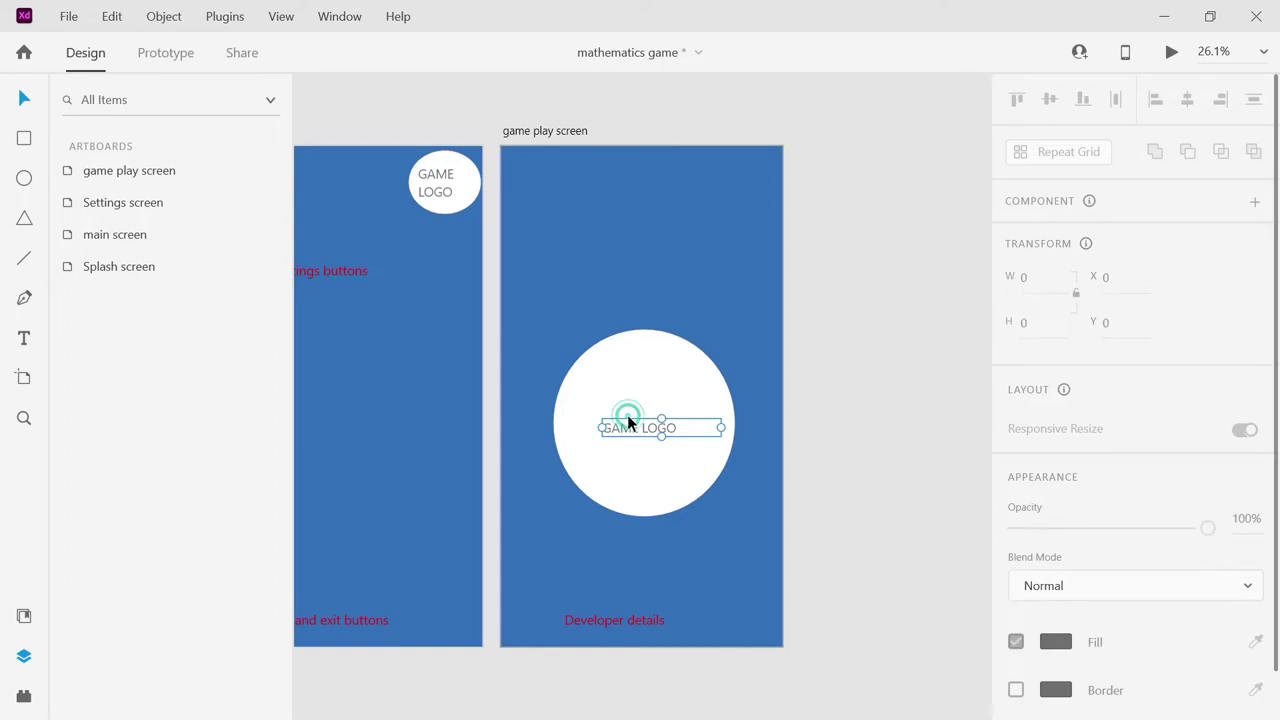
{"action": "key", "text": "Delete"}
{"action": "left_click", "coordinate": [627, 388]}
{"action": "key", "text": "Delete"}
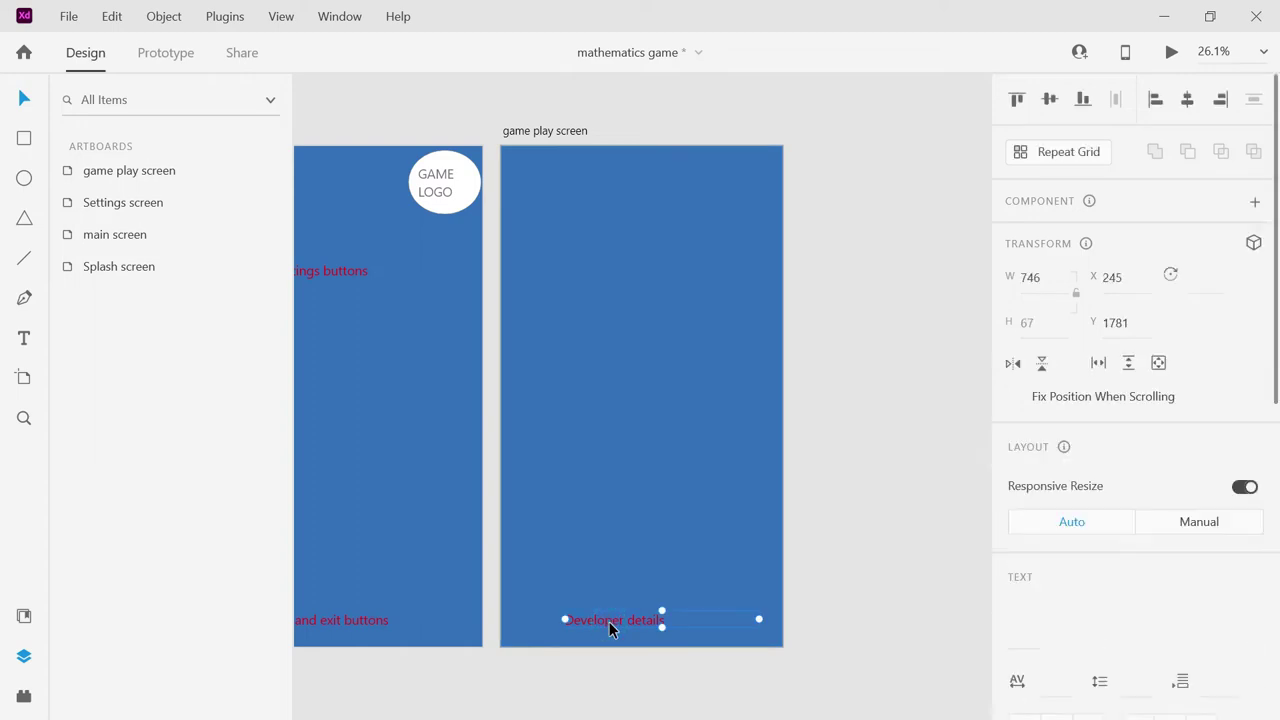
Move the Developer details text near the top and reword it 'Playables'.
{"action": "left_click_drag", "start_coordinate": [609, 621], "coordinate": [617, 177]}
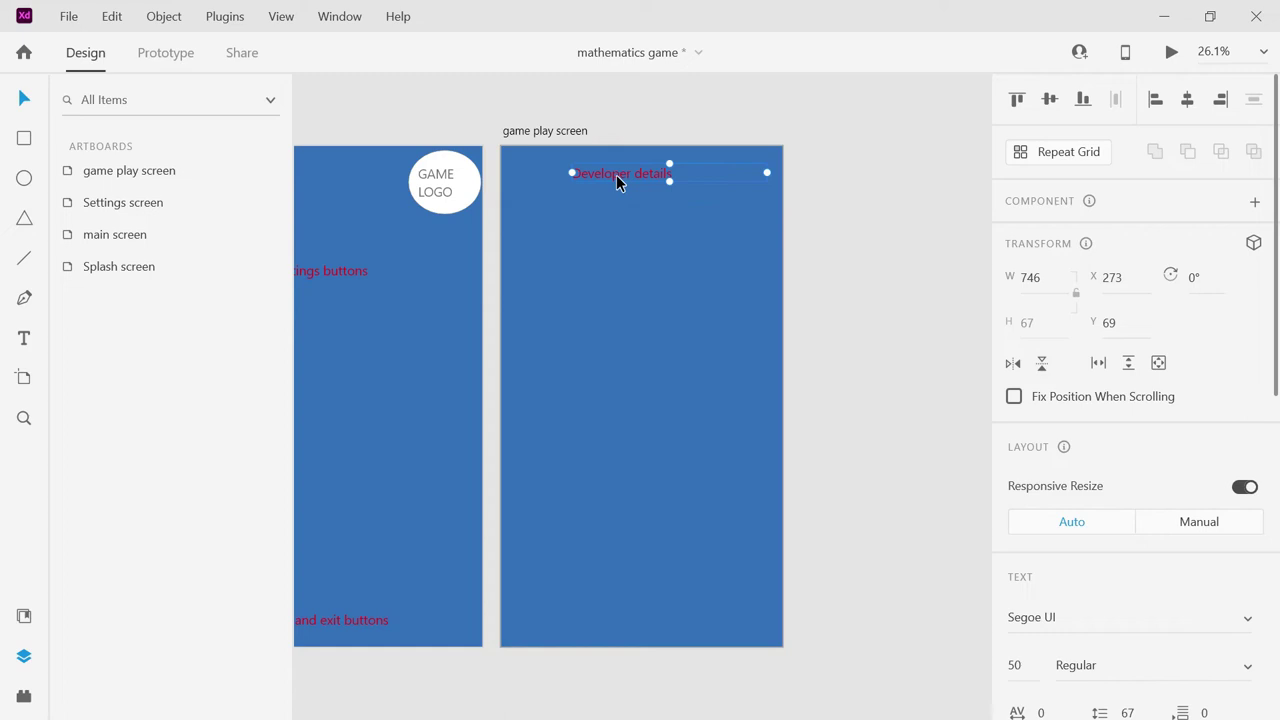
{"action": "double_click", "coordinate": [617, 175]}
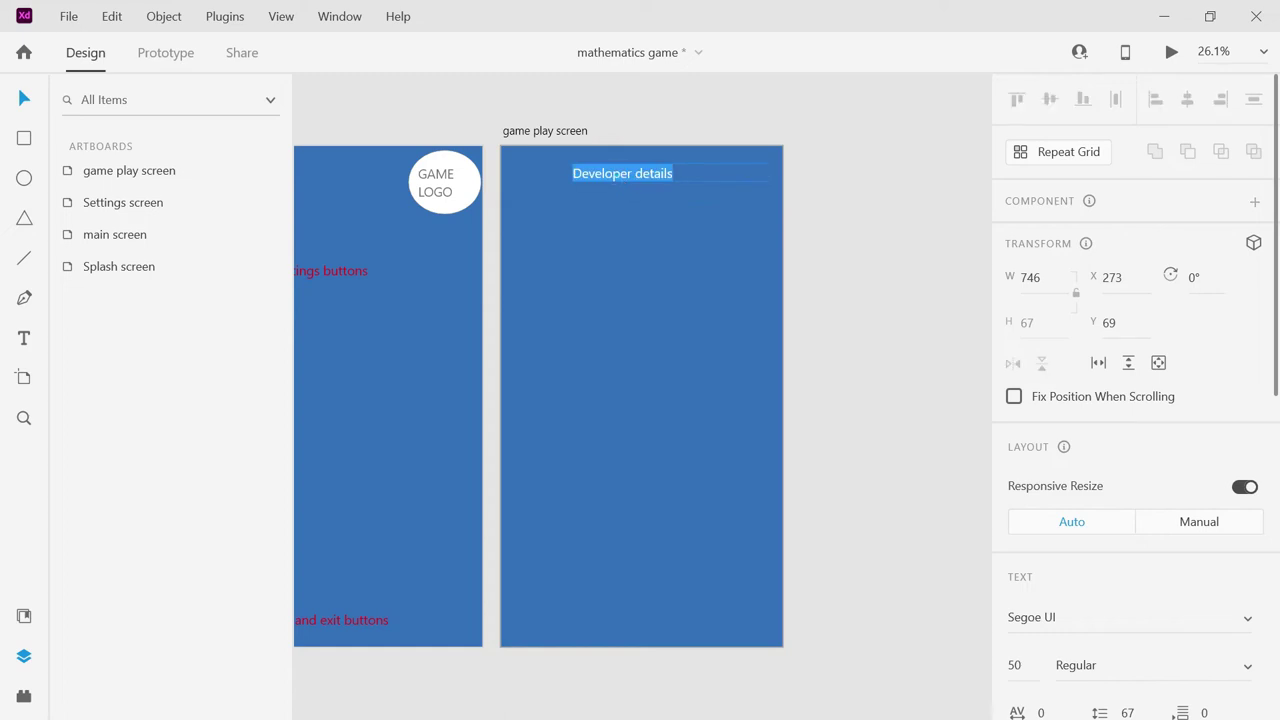
{"action": "left_click", "coordinate": [592, 266]}
{"action": "left_click_drag", "start_coordinate": [615, 172], "coordinate": [541, 201]}
{"action": "double_click", "coordinate": [586, 204]}
{"action": "left_click", "coordinate": [583, 203]}
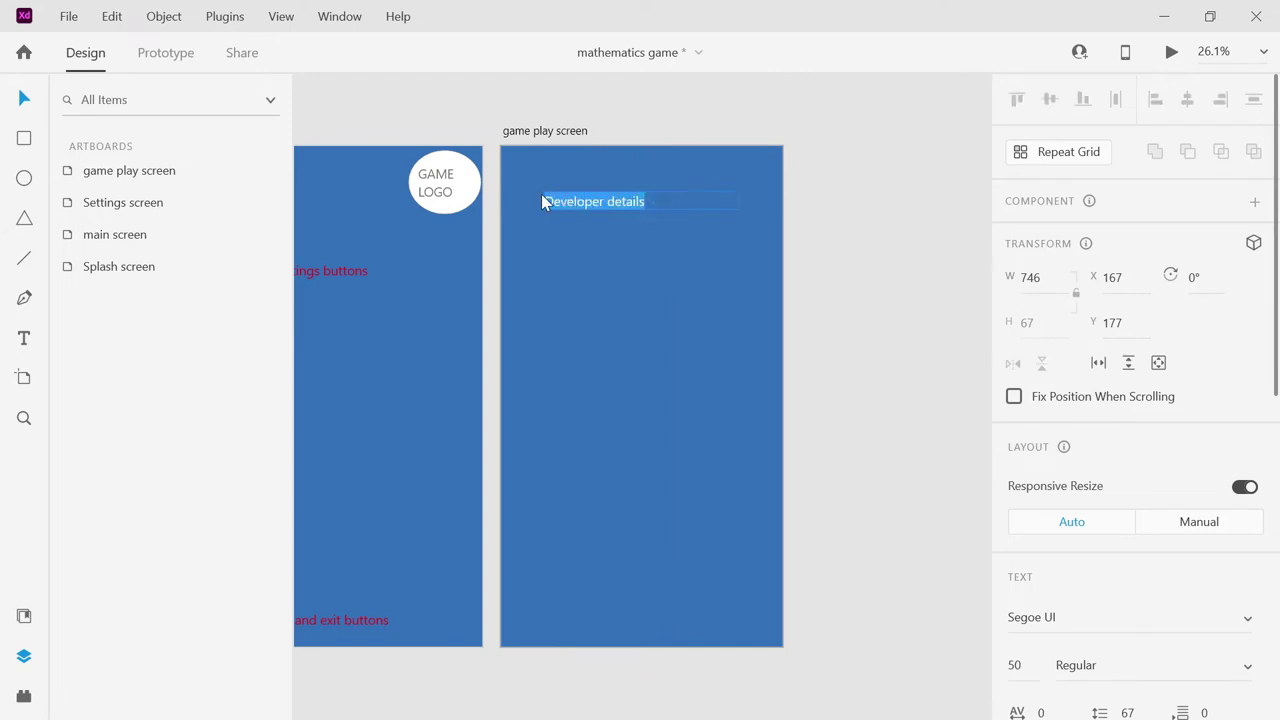
{"action": "key", "text": "BackSpace"}
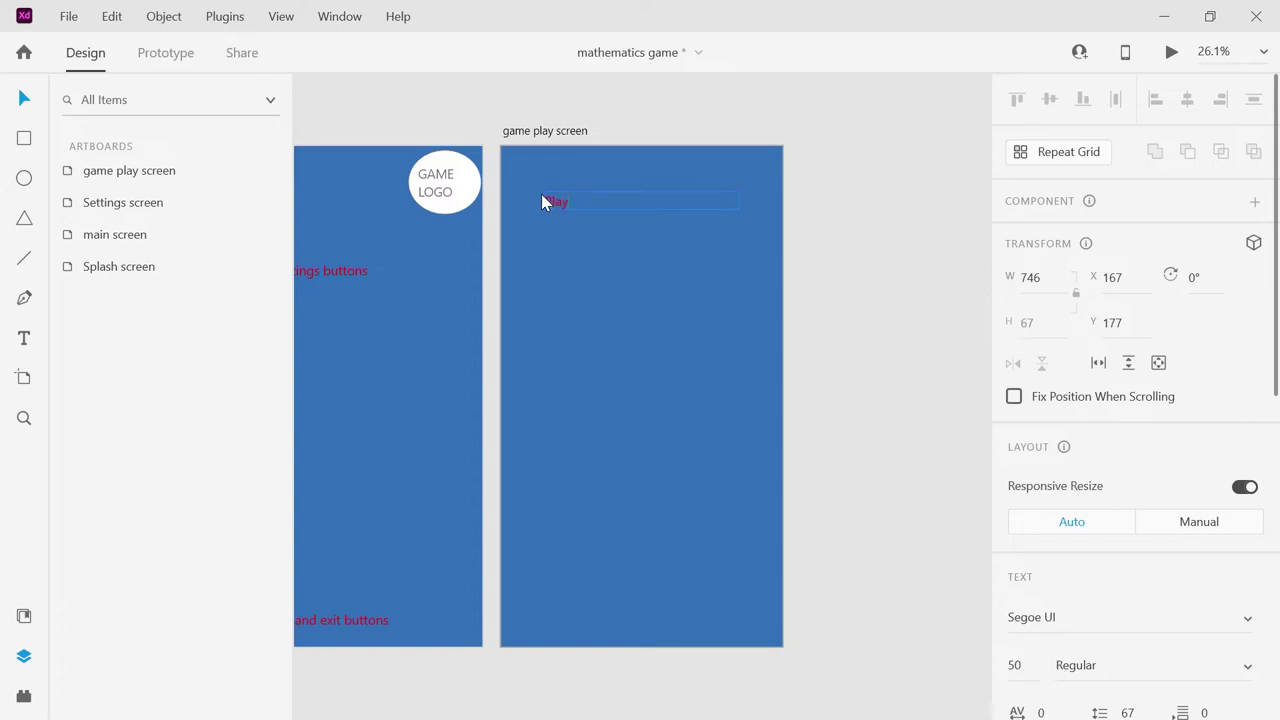
{"action": "type", "text": "Playables"}
{"action": "left_click", "coordinate": [902, 176]}
Copy the label to the bottom and reword it 'Back and exit buttons'.
{"action": "left_click_drag", "start_coordinate": [568, 203], "coordinate": [600, 602]}
{"action": "double_click", "coordinate": [600, 601]}
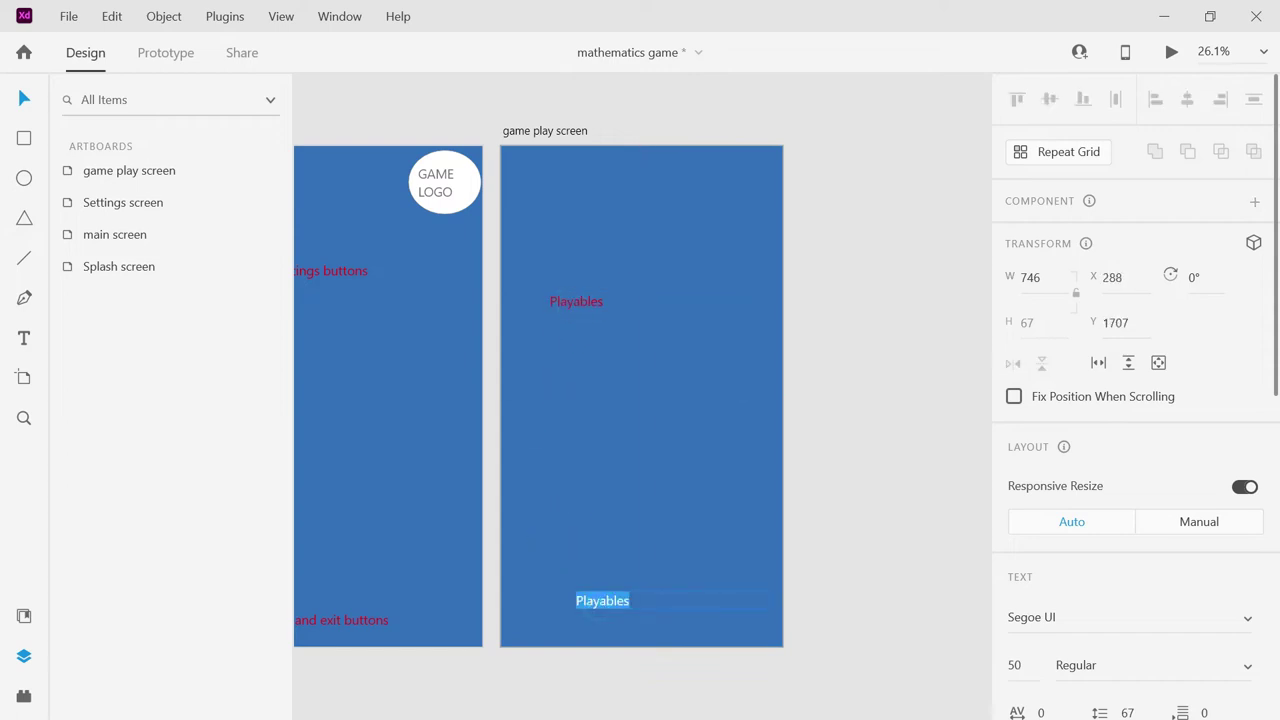
{"action": "type", "text": "C"}
{"action": "type", "text": "Back and exit buttons"}
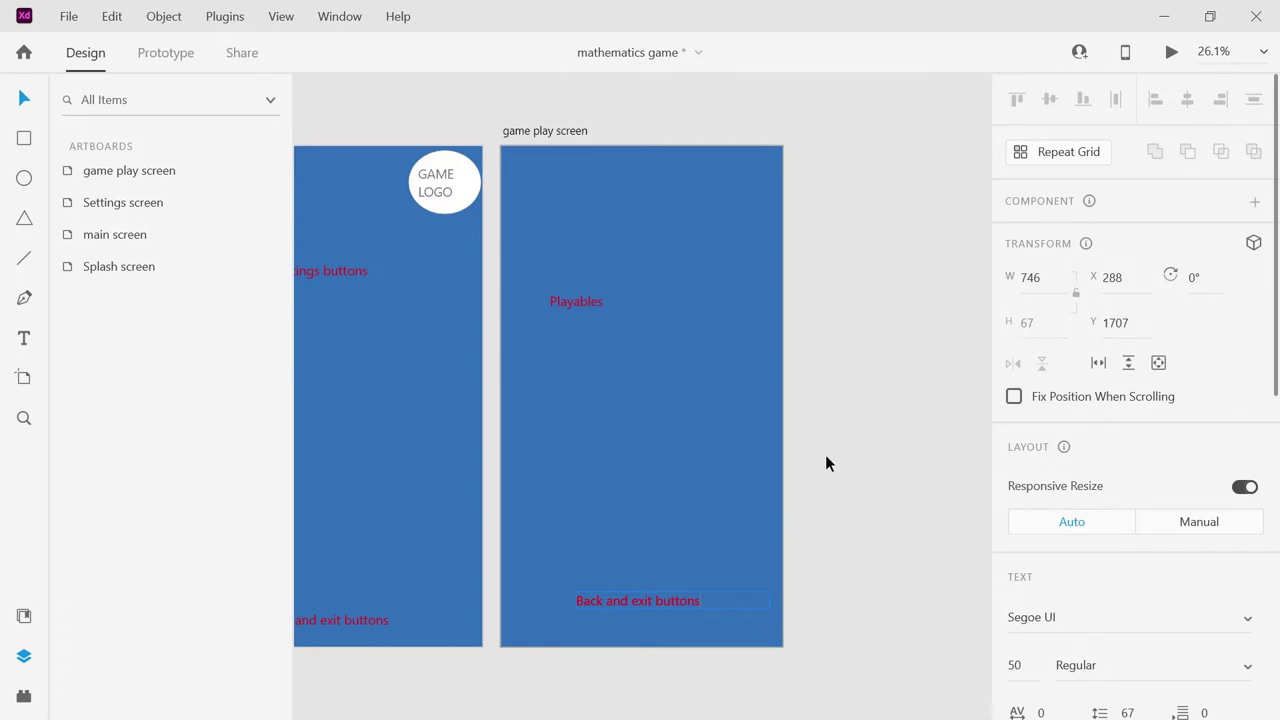
{"action": "left_click", "coordinate": [825, 454]}
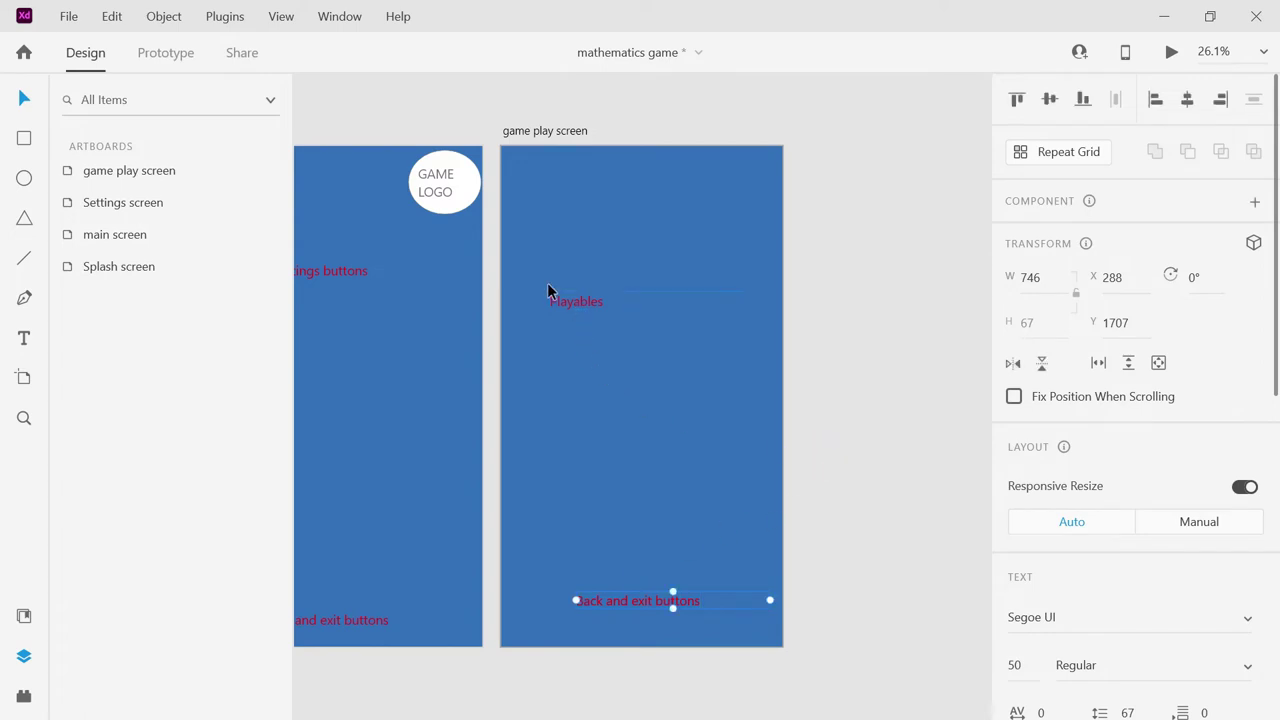
Copy the small GAME LOGO and circle into the game play screen's top-right corner.
{"action": "left_click", "coordinate": [433, 178]}
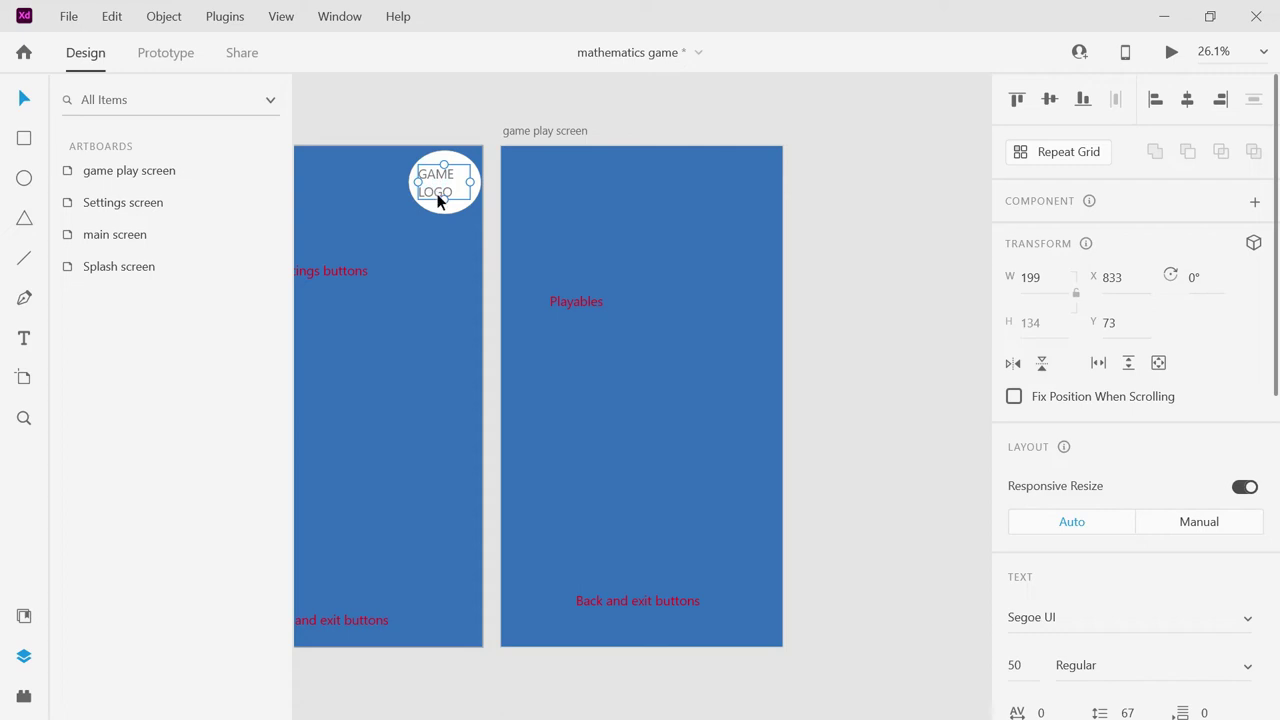
{"action": "left_click", "coordinate": [443, 210], "text": "shift"}
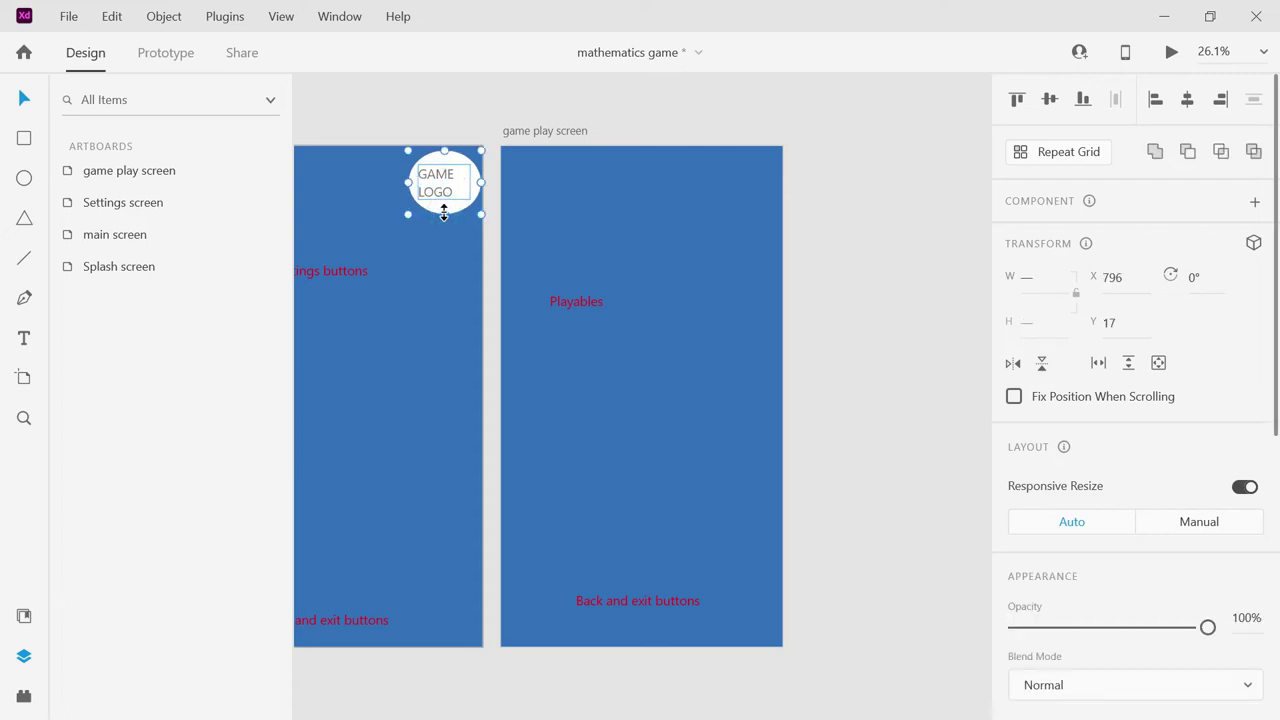
{"action": "left_click_drag", "start_coordinate": [444, 212], "coordinate": [742, 204]}
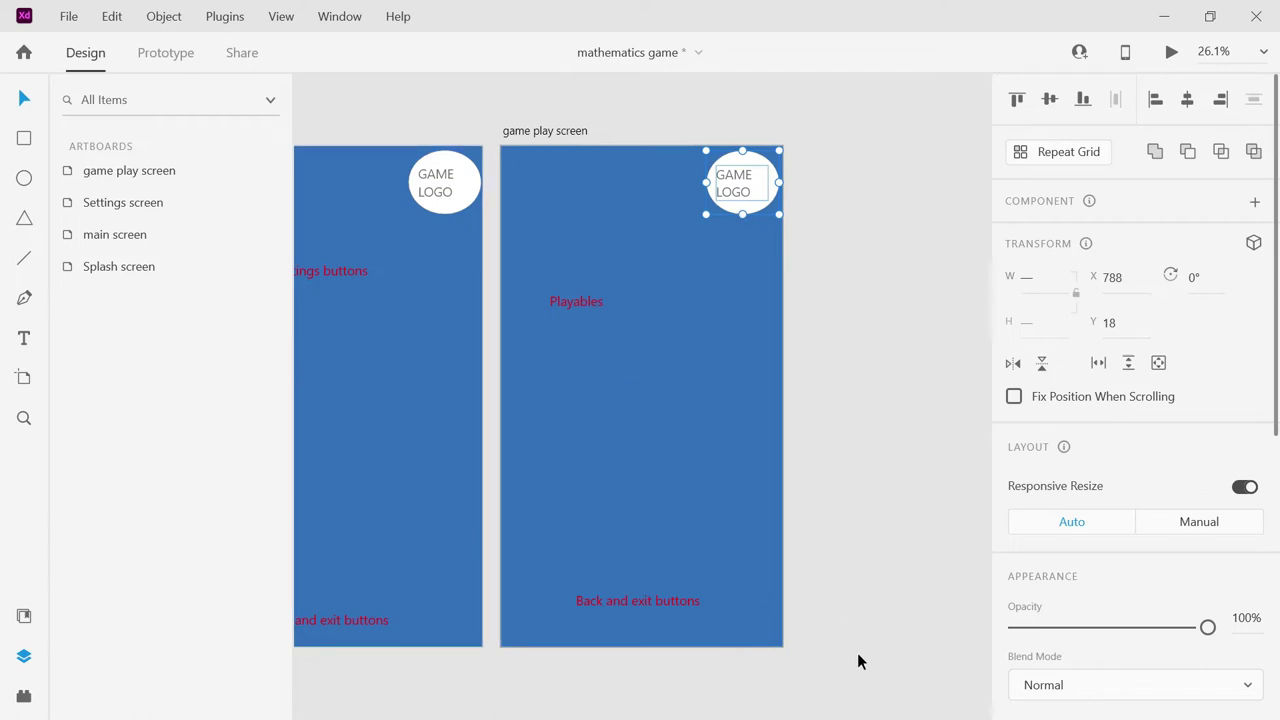
{"action": "left_click_drag", "start_coordinate": [832, 648], "coordinate": [17, 388]}
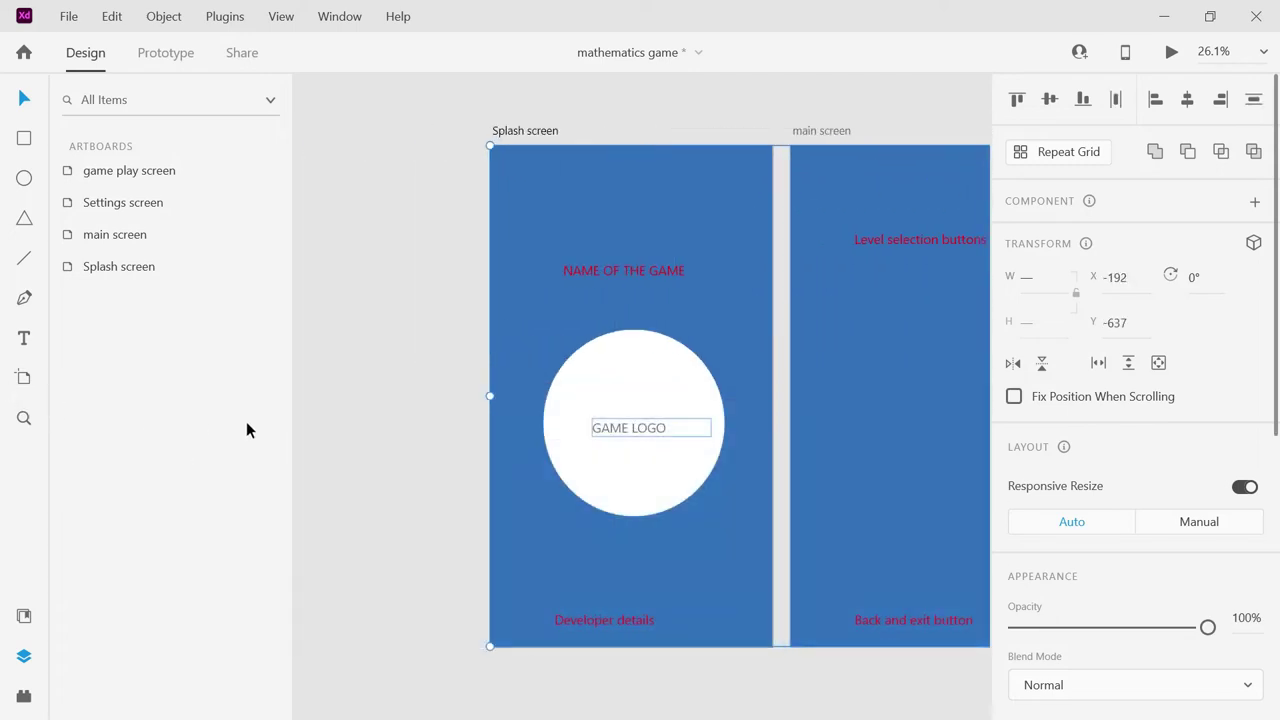
Duplicate Developer details just above the original and fill in the developer's name.
{"action": "left_click", "coordinate": [437, 396]}
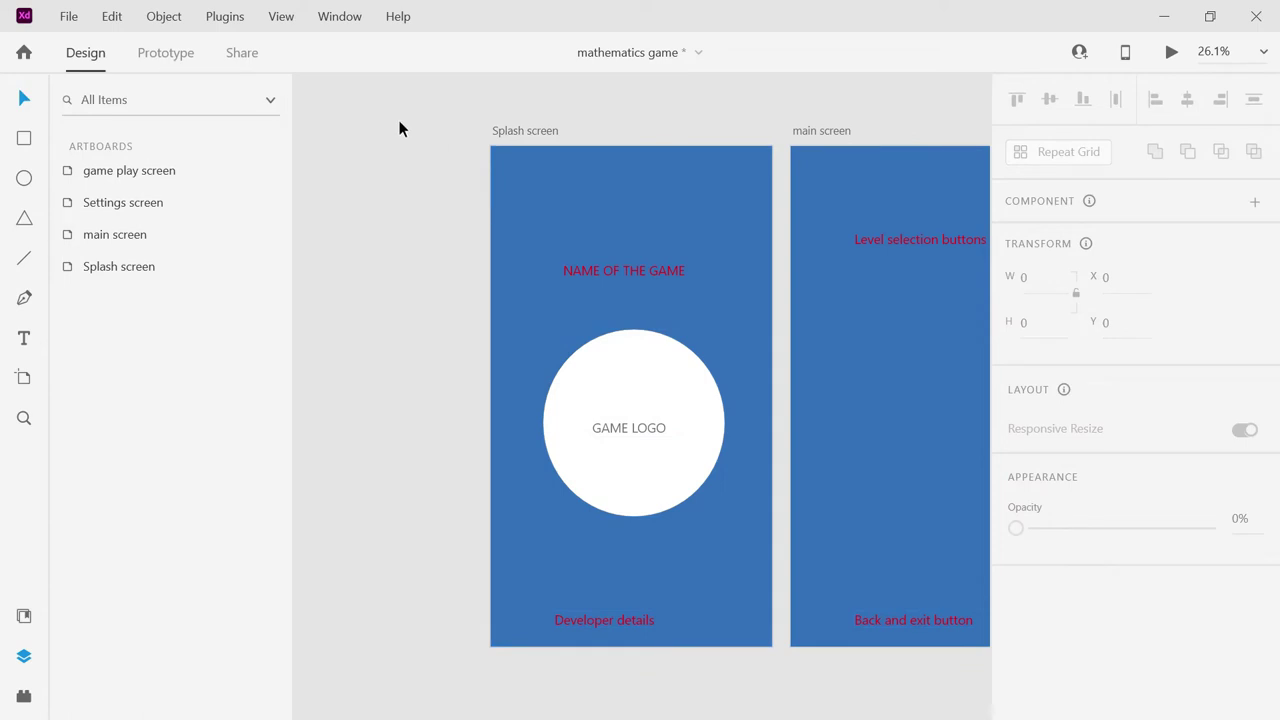
{"action": "left_click_drag", "start_coordinate": [400, 103], "coordinate": [950, 297]}
{"action": "left_click", "coordinate": [627, 278]}
{"action": "double_click", "coordinate": [627, 278]}
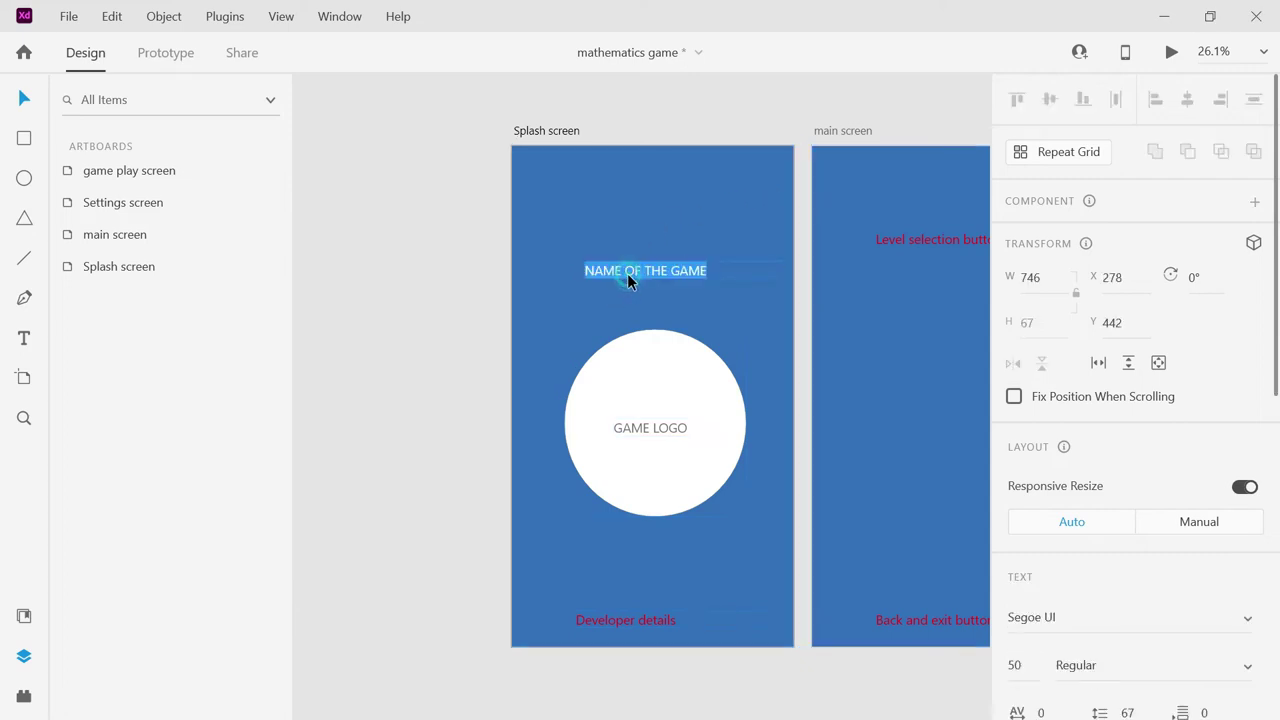
{"action": "key", "text": "Escape"}
{"action": "left_click", "coordinate": [603, 623]}
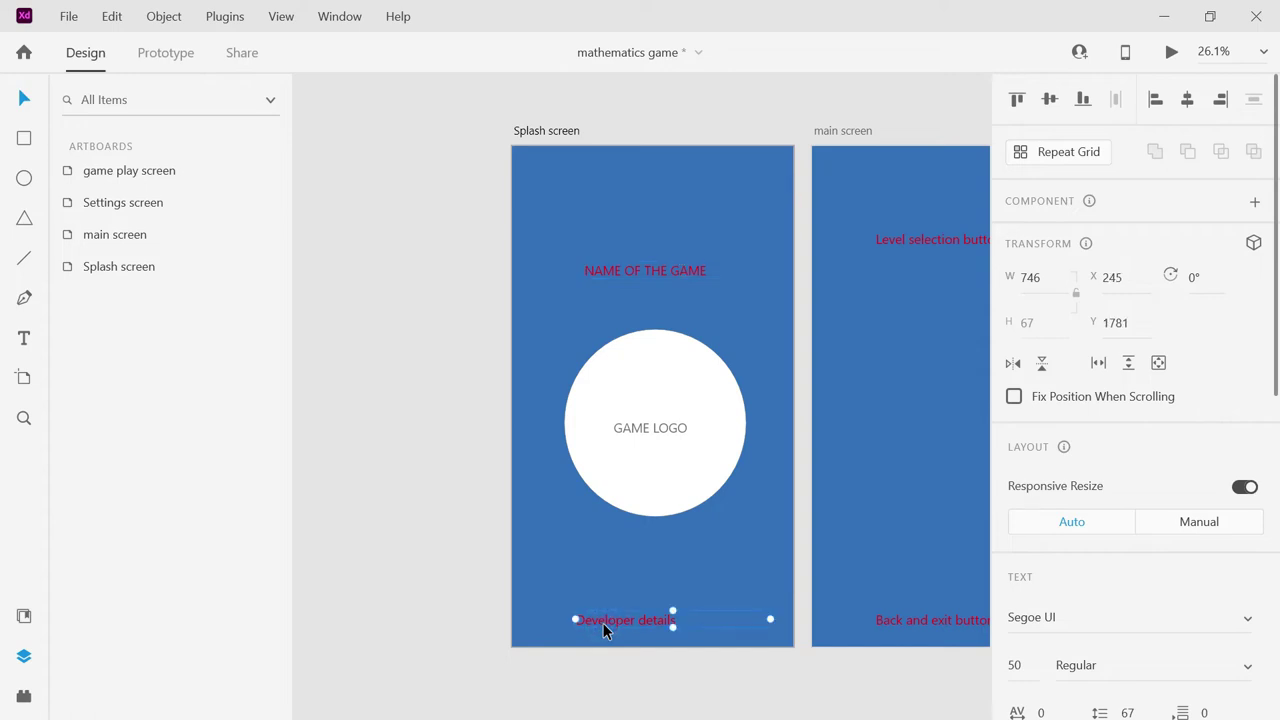
{"action": "left_click_drag", "start_coordinate": [603, 623], "coordinate": [603, 604]}
{"action": "double_click", "coordinate": [603, 604]}
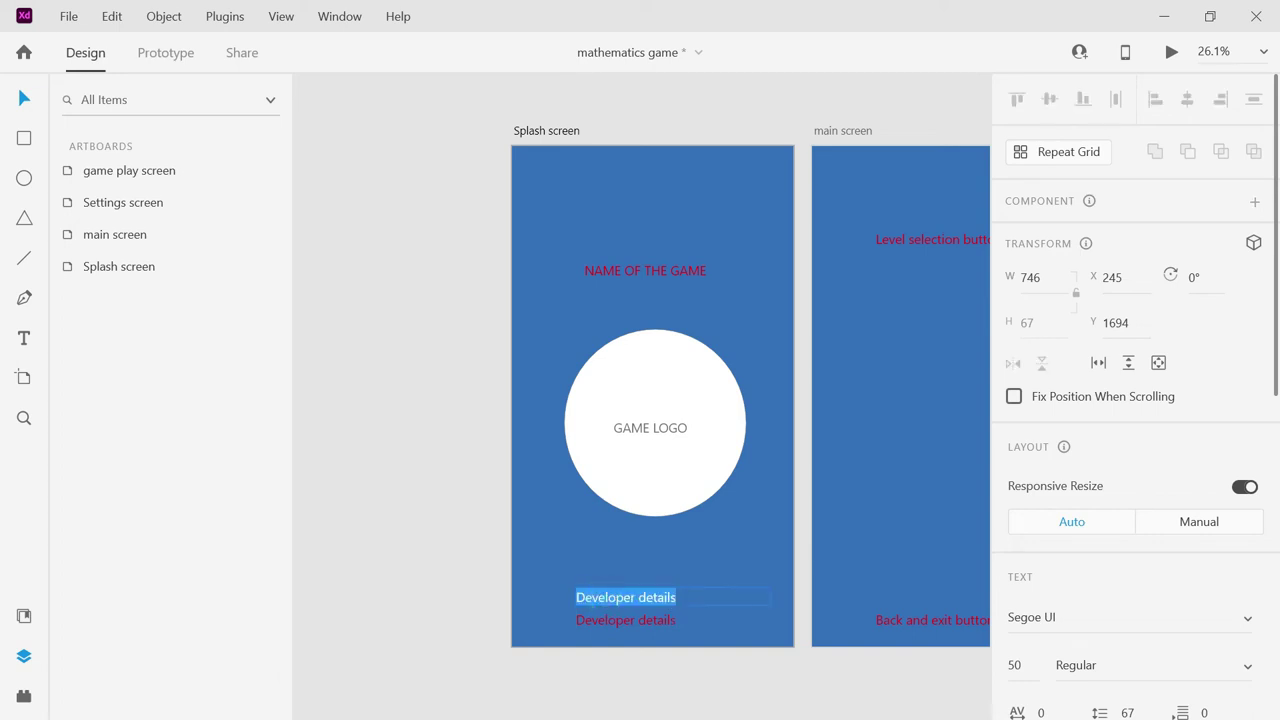
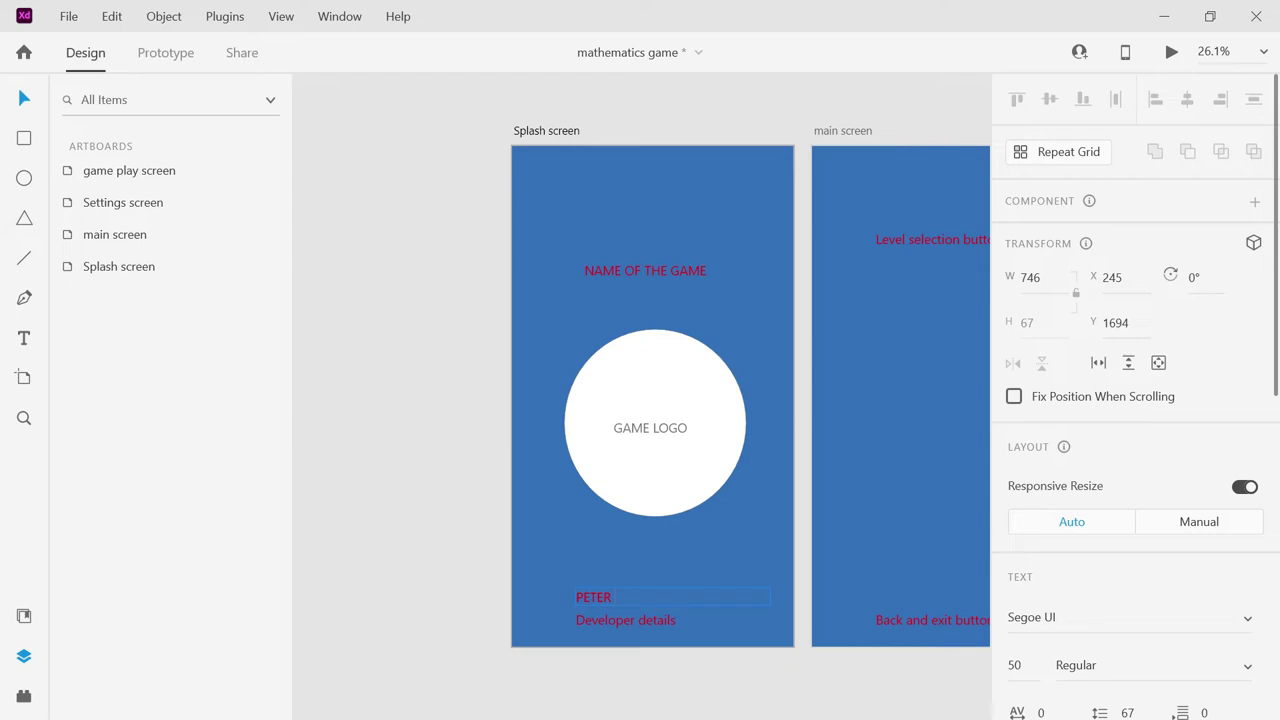
Replace the original Developer details text with the developer's e-mail address.
{"action": "left_click", "coordinate": [603, 626]}
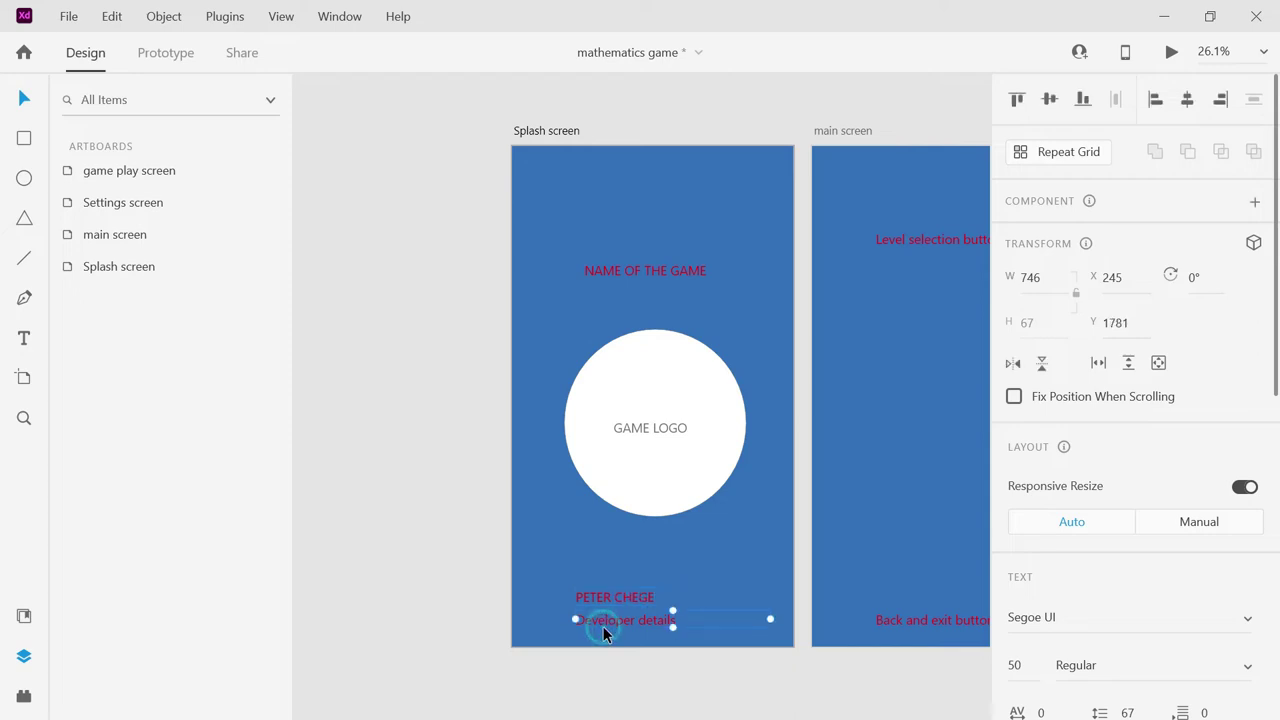
{"action": "double_click", "coordinate": [603, 626]}
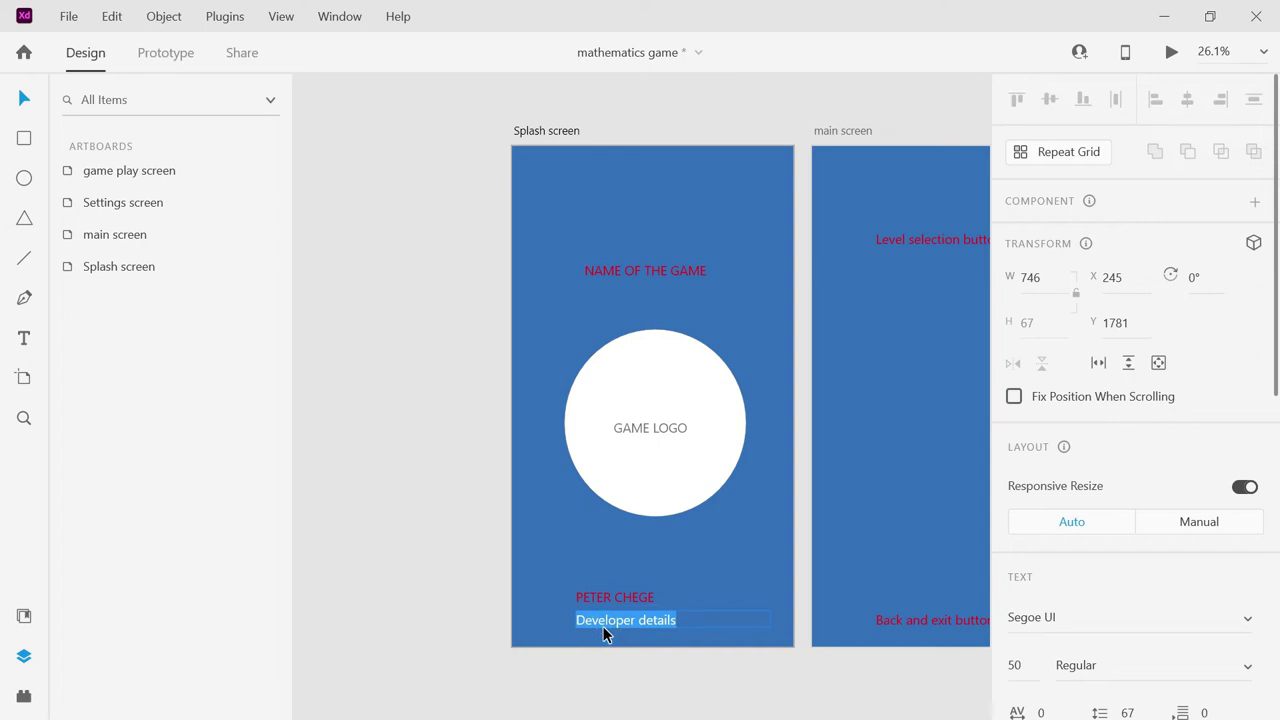
{"action": "key", "text": "Escape"}
Add a 'DEVELOPER: … STUDIO' credit line above the name with the studio's name.
{"action": "left_click", "coordinate": [583, 602]}
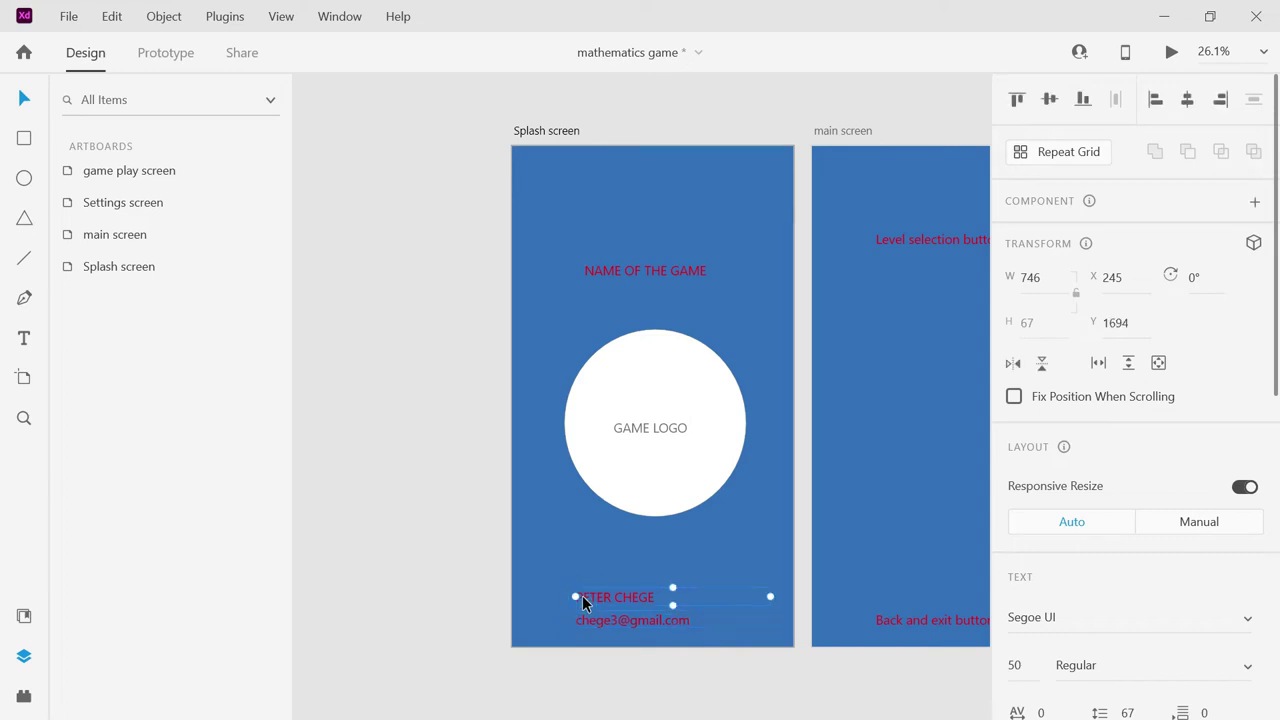
{"action": "left_click_drag", "start_coordinate": [585, 602], "coordinate": [585, 576]}
{"action": "left_click", "coordinate": [585, 576]}
{"action": "left_click", "coordinate": [585, 576]}
{"action": "double_click", "coordinate": [599, 576]}
{"action": "type", "text": "DEVELOPER:"}
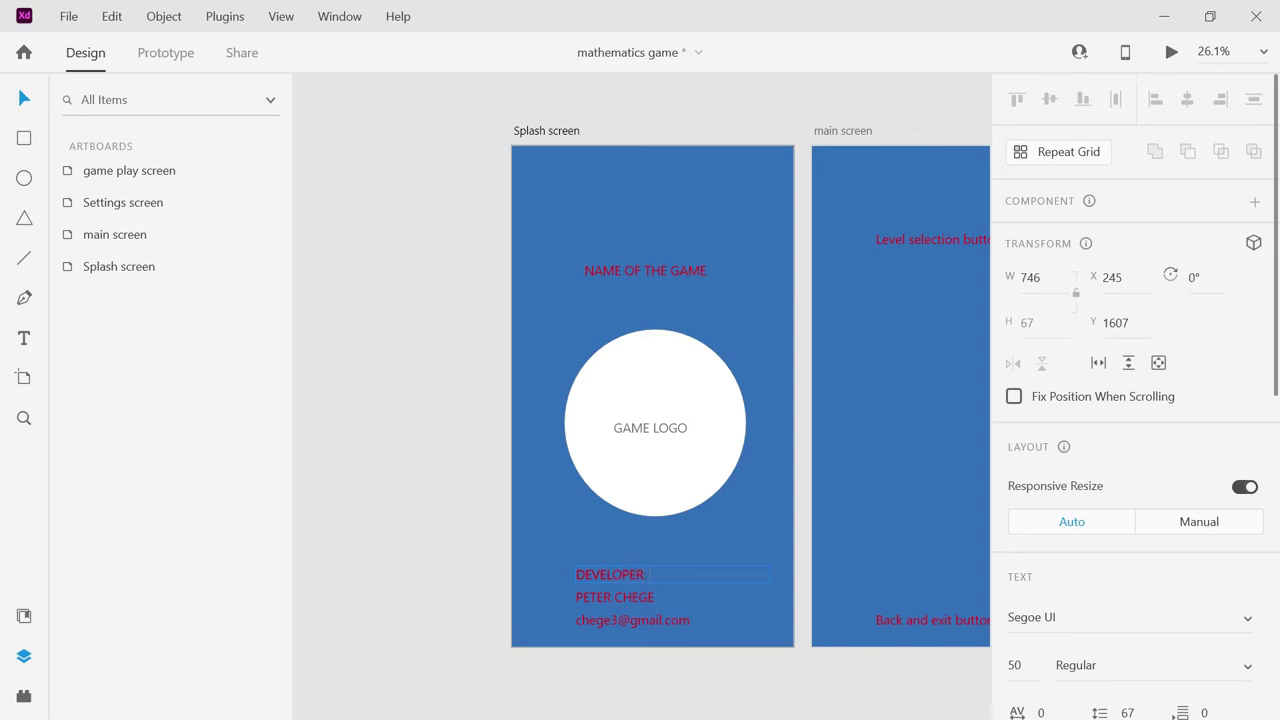
{"action": "type", "text": " PETERC STUDIO"}
{"action": "key", "text": "Escape"}
Shift the name and e-mail lines right and narrow their text boxes to align them.
{"action": "left_click_drag", "start_coordinate": [579, 601], "coordinate": [661, 598]}
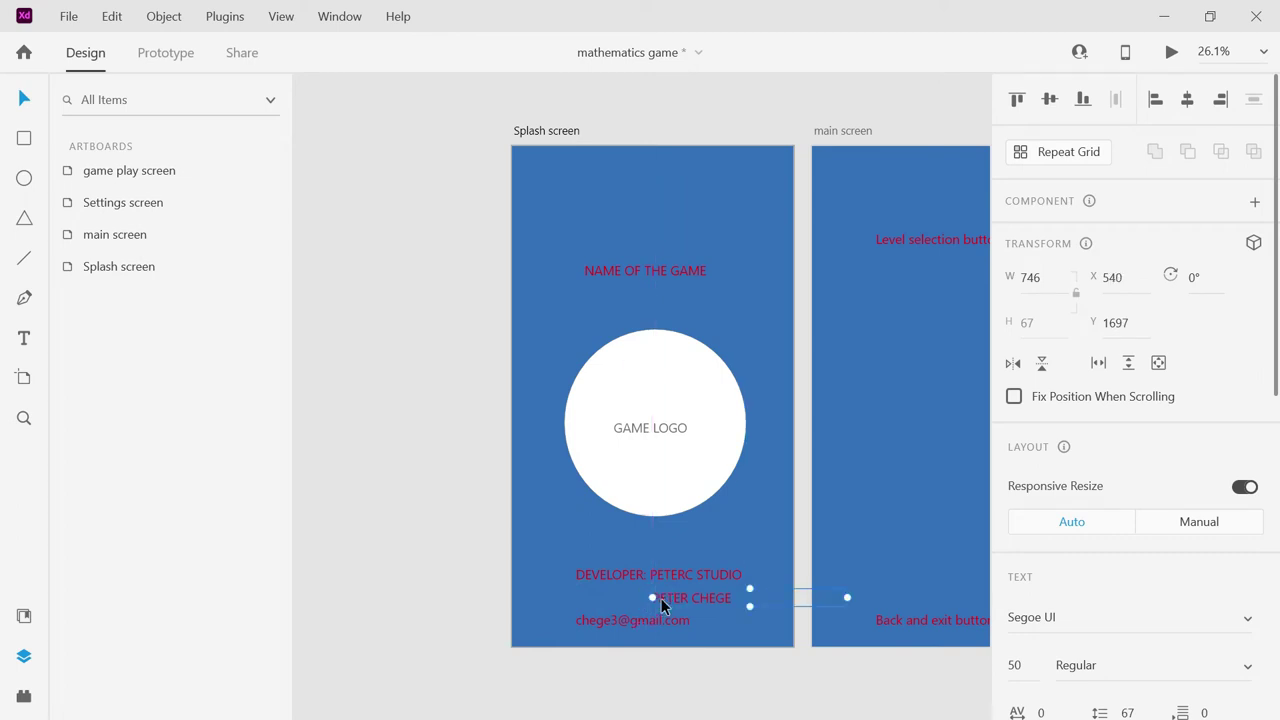
{"action": "left_click_drag", "start_coordinate": [847, 597], "coordinate": [782, 593]}
{"action": "left_click_drag", "start_coordinate": [631, 623], "coordinate": [710, 631]}
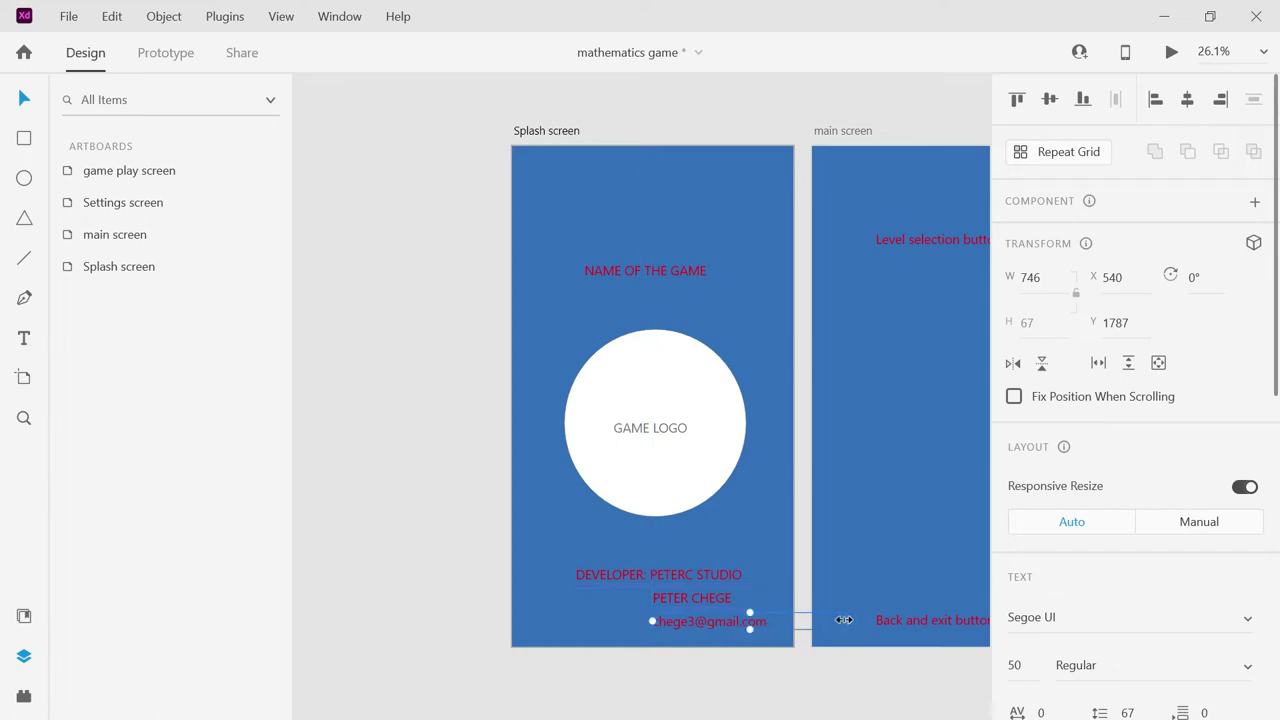
{"action": "left_click_drag", "start_coordinate": [845, 620], "coordinate": [771, 618]}
{"action": "left_click", "coordinate": [767, 577]}
{"action": "left_click", "coordinate": [563, 528]}
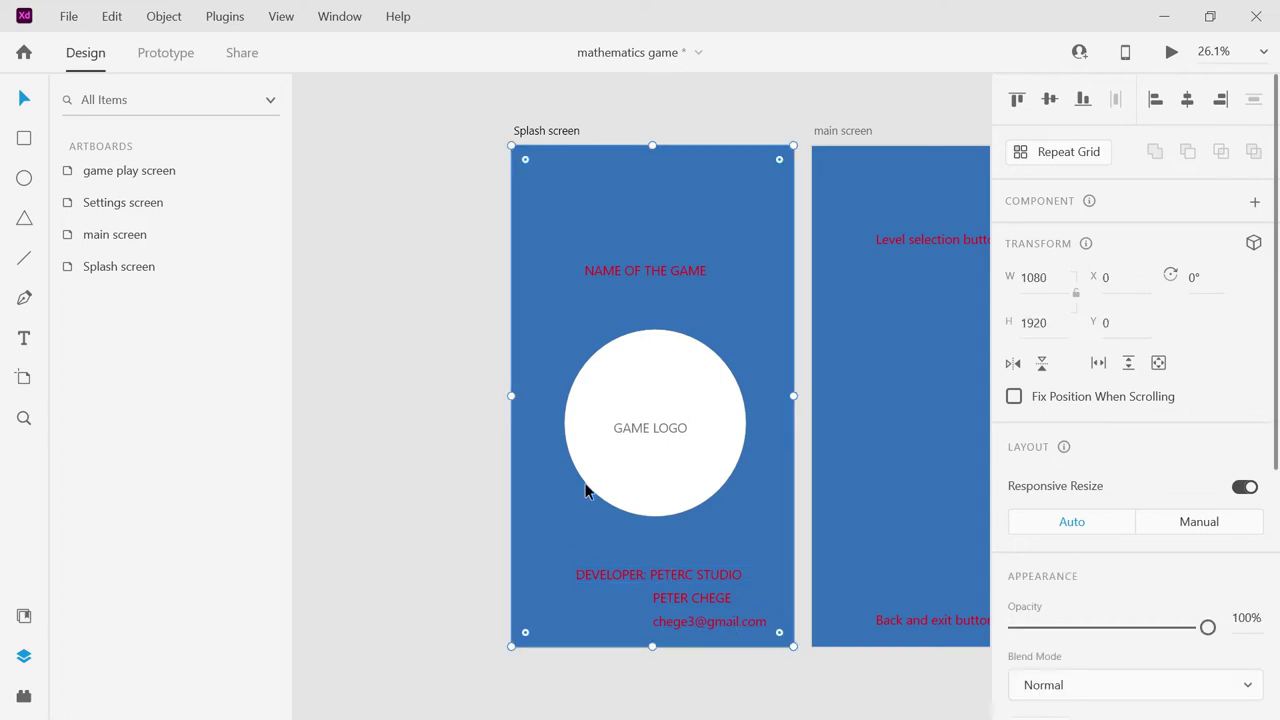
Replace the NAME OF THE GAME placeholder with the title 'MATHEMATICIAN GURU'.
{"action": "left_click", "coordinate": [676, 270]}
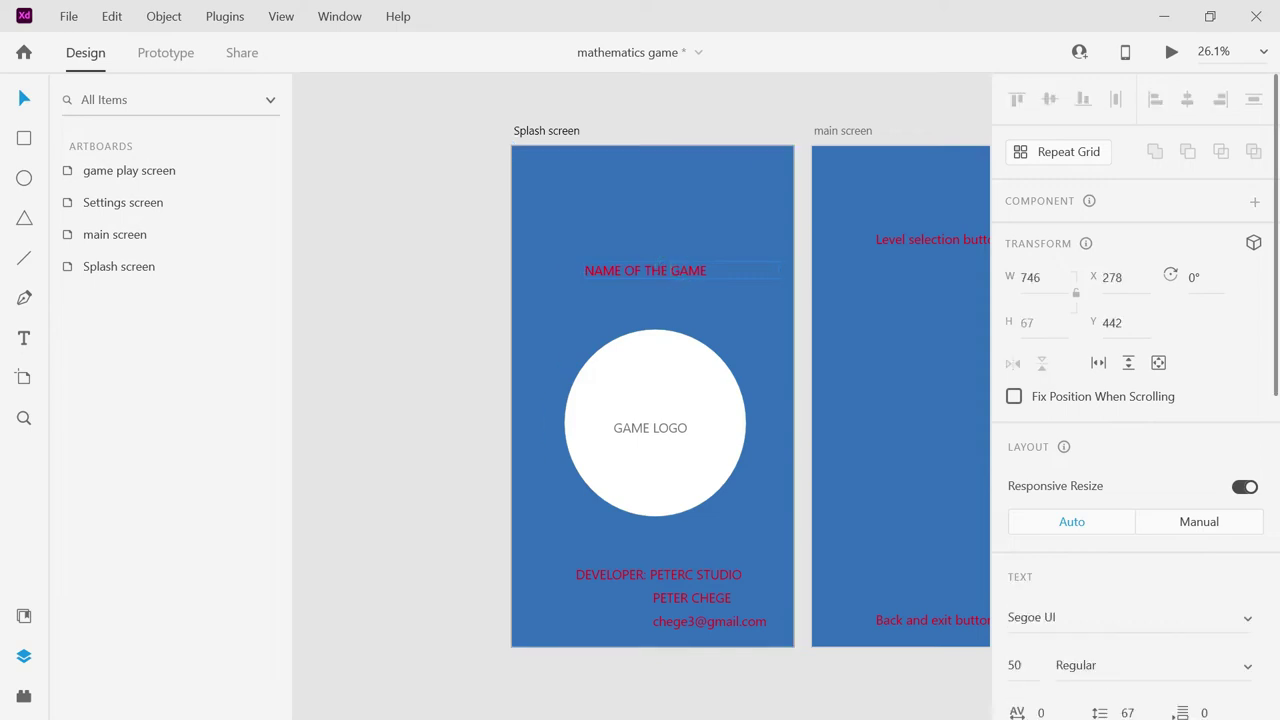
{"action": "key", "text": "Return"}
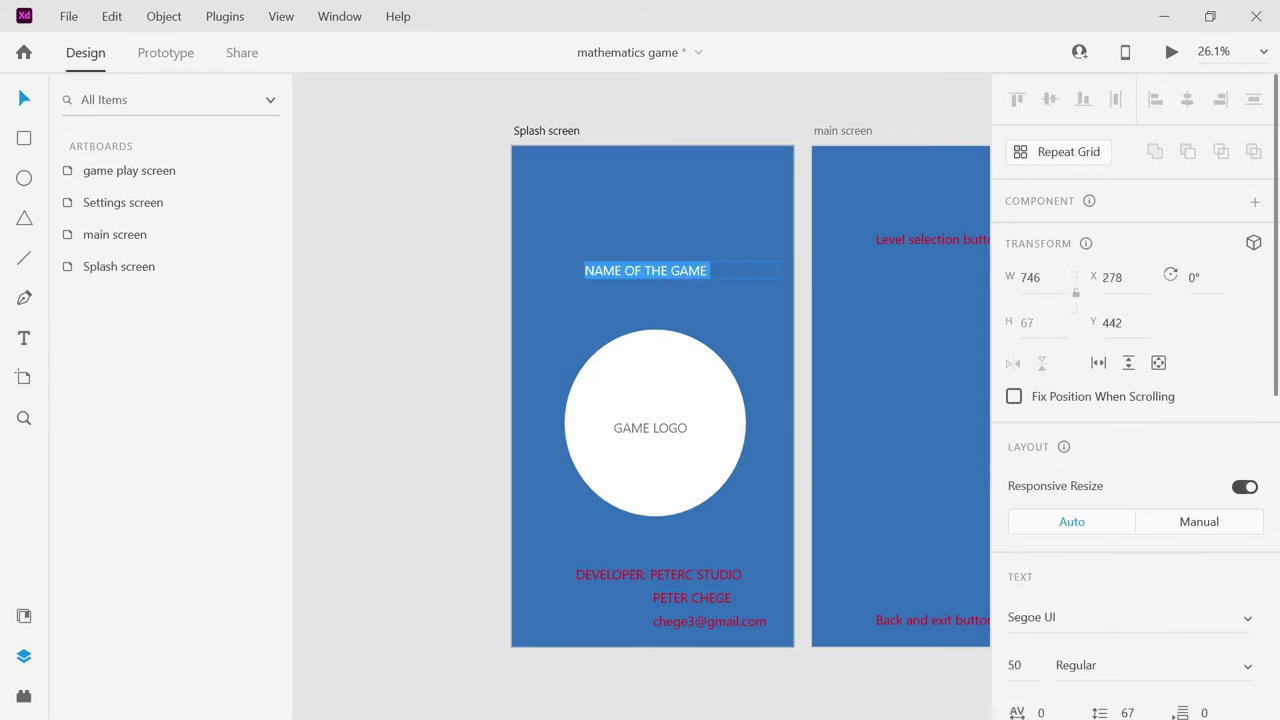
{"action": "type", "text": "MATHEMATICIAN"}
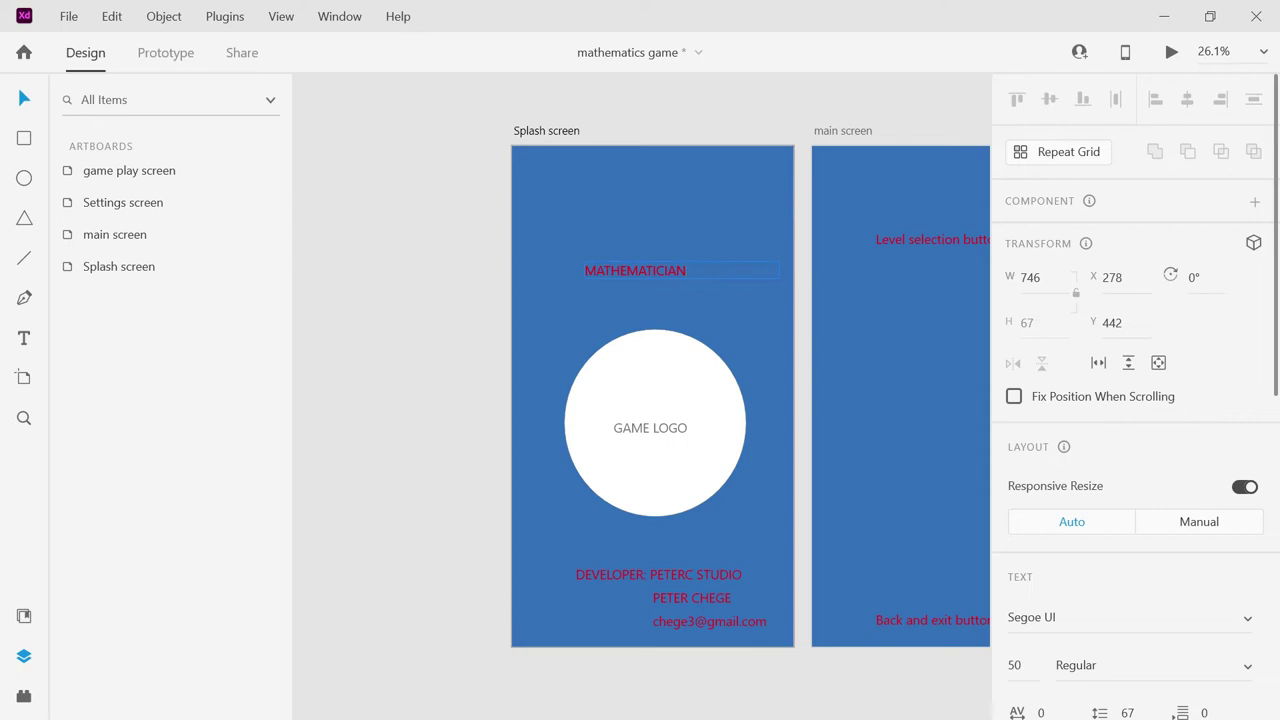
{"action": "type", "text": "GURU"}
{"action": "left_click", "coordinate": [663, 428]}
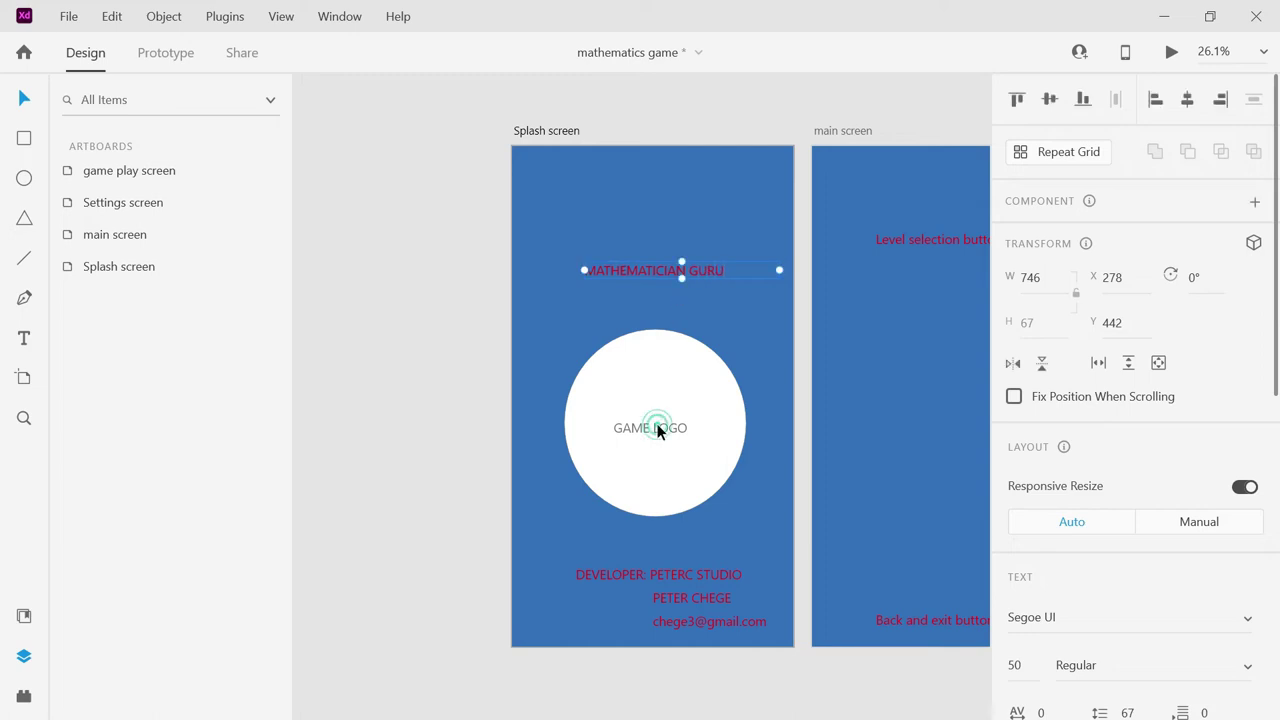
{"action": "left_click", "coordinate": [703, 189]}
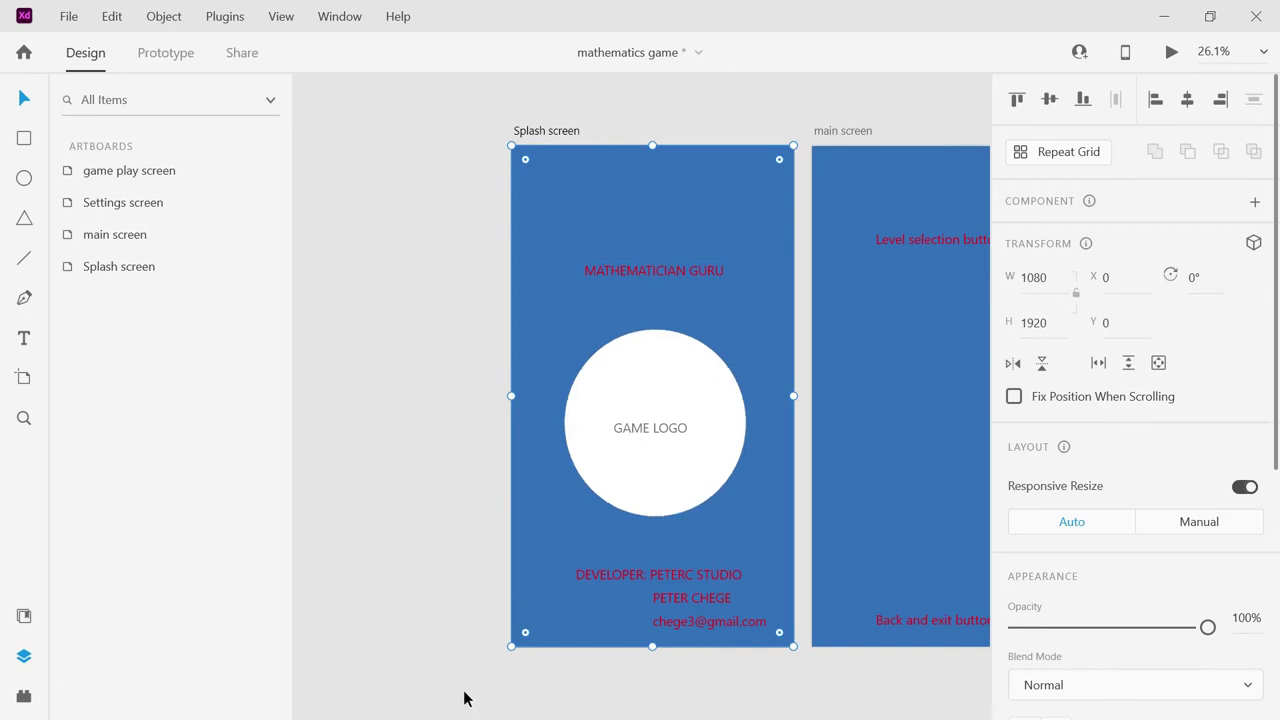
{"action": "left_click_drag", "start_coordinate": [770, 97], "coordinate": [833, 176]}
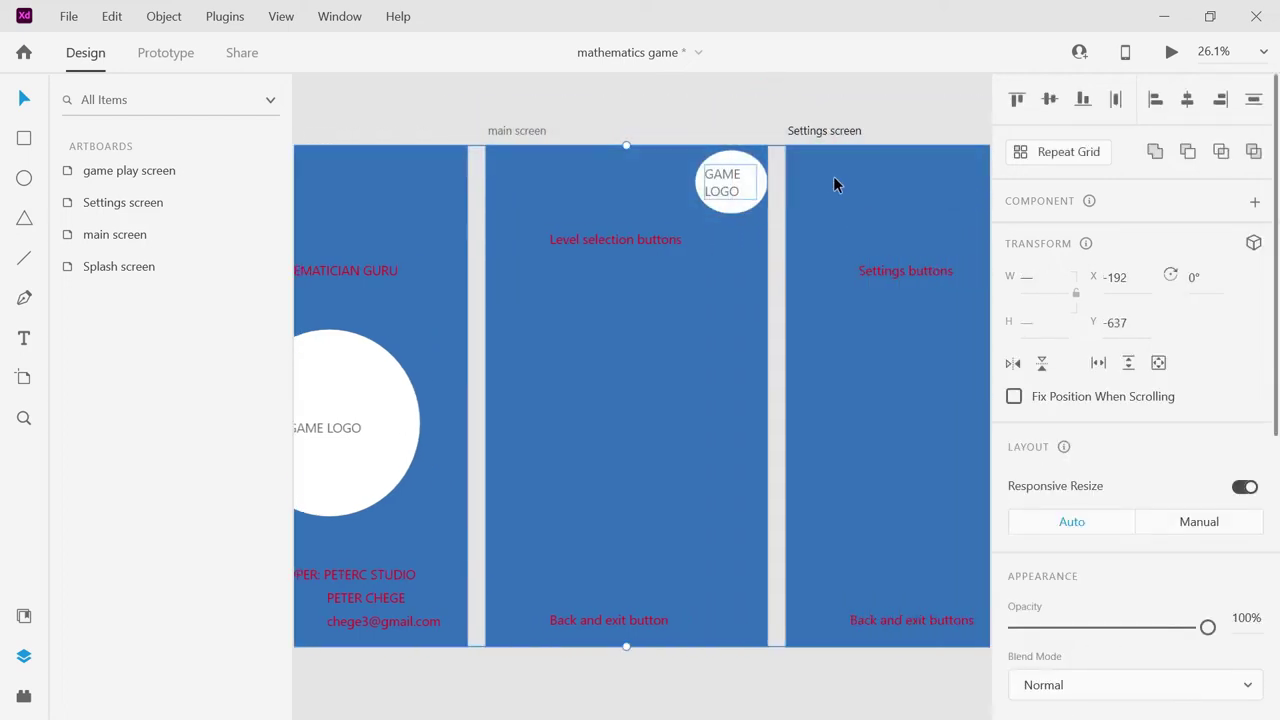
Draw a white rectangle bar below the main screen's level heading.
{"action": "left_click", "coordinate": [626, 242]}
{"action": "left_click", "coordinate": [24, 138]}
{"action": "left_click_drag", "start_coordinate": [529, 264], "coordinate": [726, 290]}
Rename the heading 'SELECT LEVEL' and place a copy of it onto the white bar.
{"action": "left_click", "coordinate": [668, 244]}
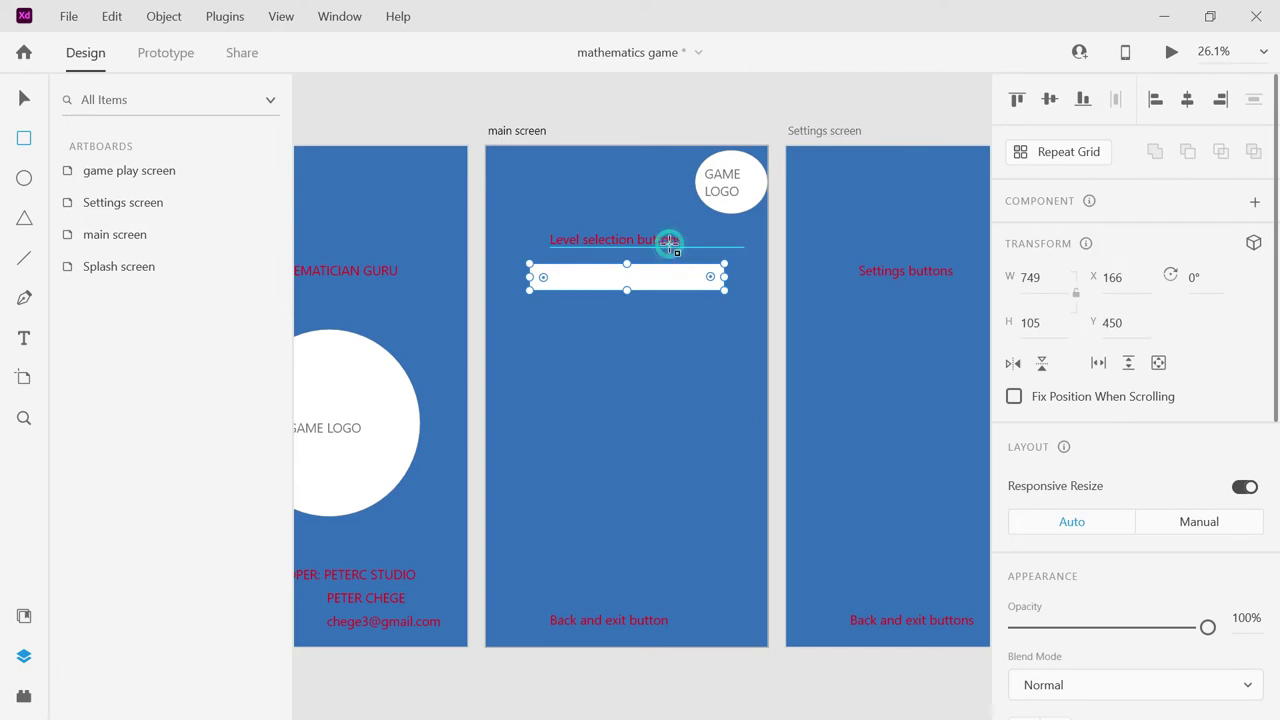
{"action": "left_click", "coordinate": [25, 100]}
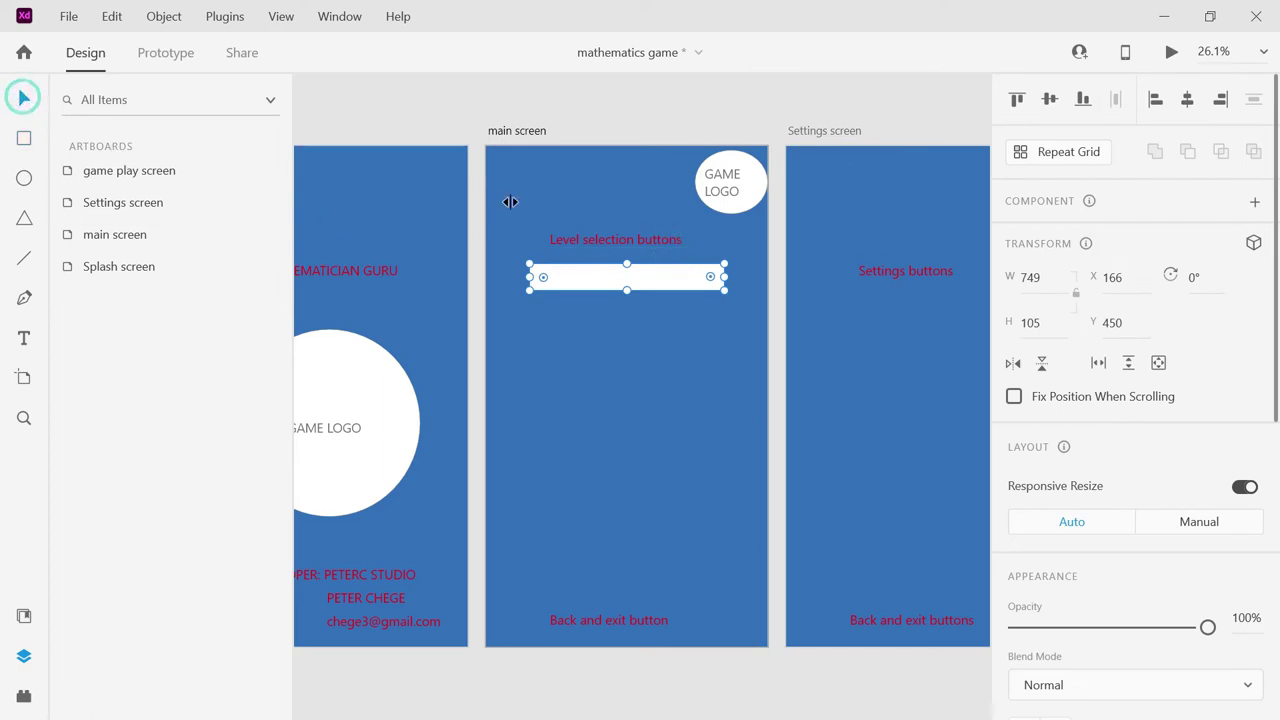
{"action": "left_click", "coordinate": [588, 240]}
{"action": "double_click", "coordinate": [586, 240]}
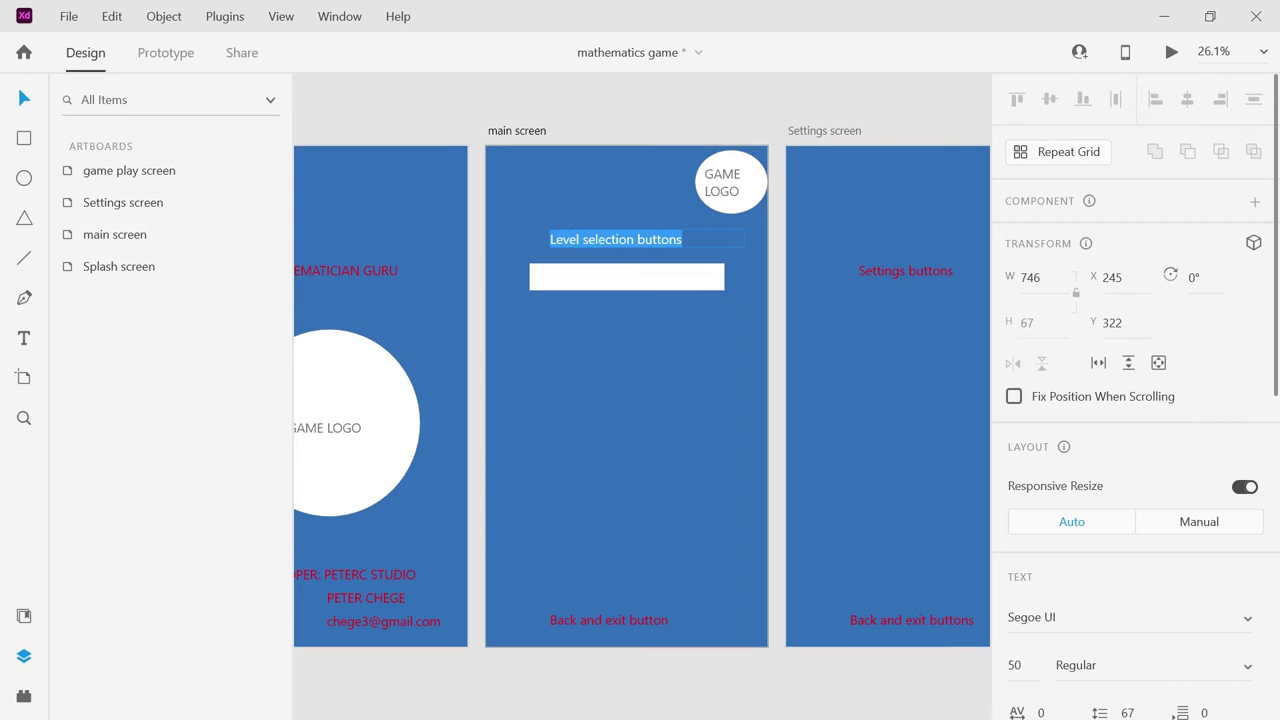
{"action": "type", "text": "SELECT LEVEL"}
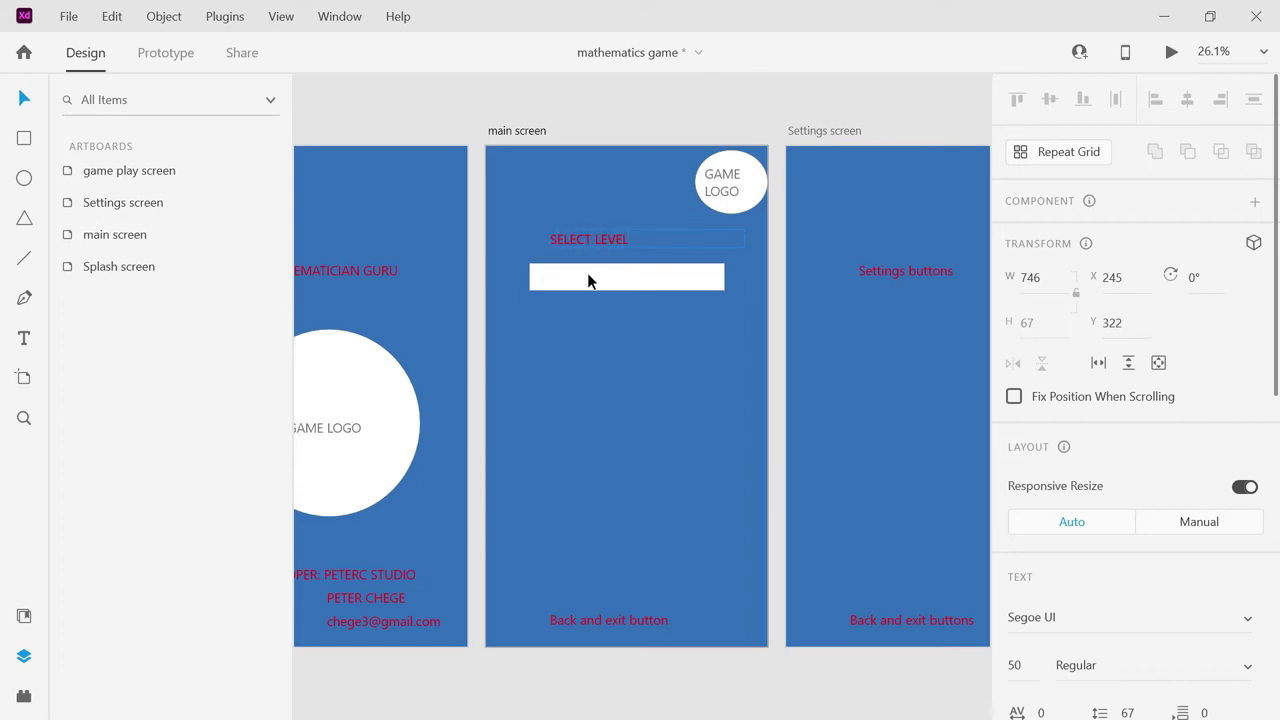
{"action": "key", "text": "Escape"}
{"action": "double_click", "coordinate": [598, 248]}
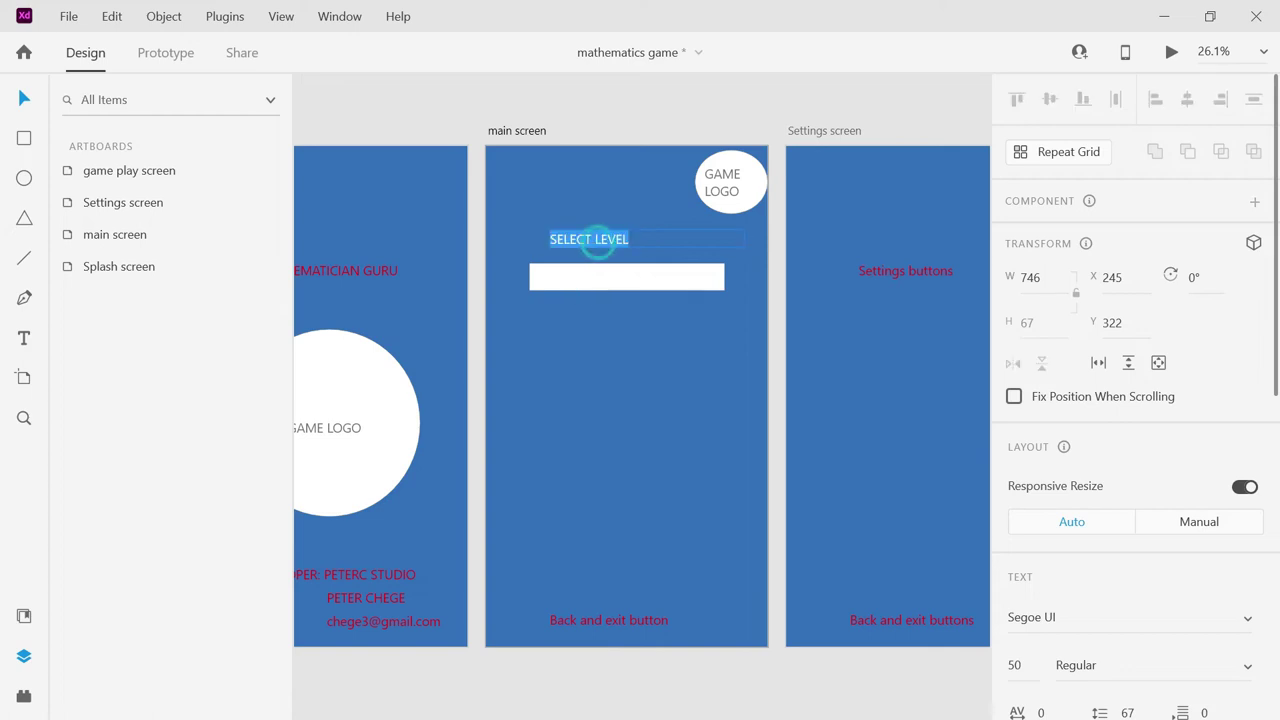
{"action": "key", "text": "Escape"}
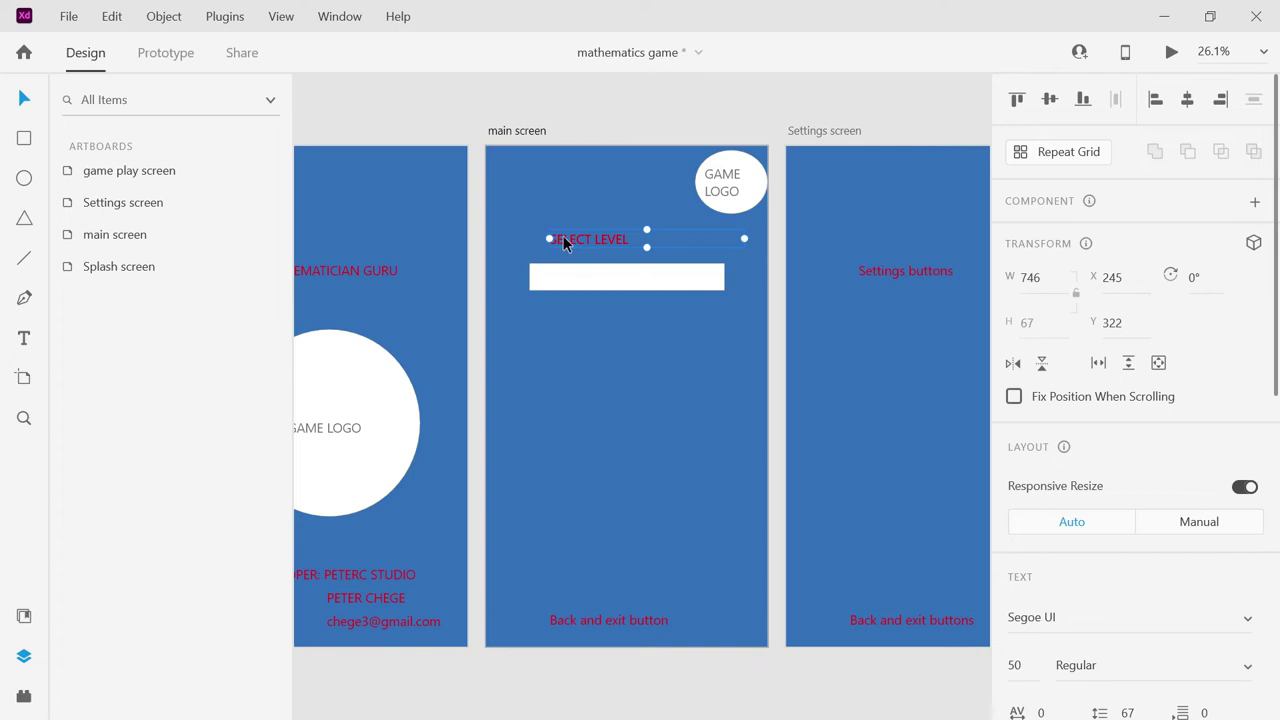
{"action": "left_click_drag", "start_coordinate": [568, 240], "coordinate": [566, 283]}
Label the bar 'LEVEL 1', fit its text box, and copy the button below.
{"action": "double_click", "coordinate": [566, 283]}
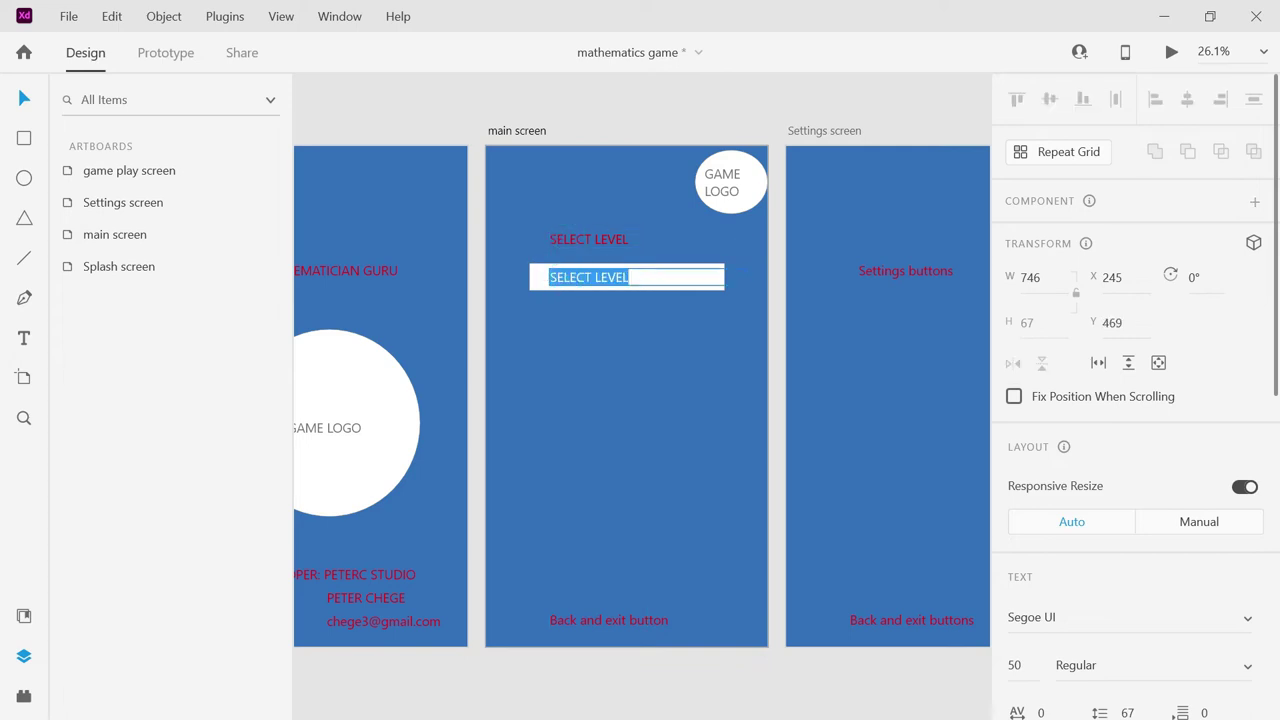
{"action": "type", "text": "LEVEL"}
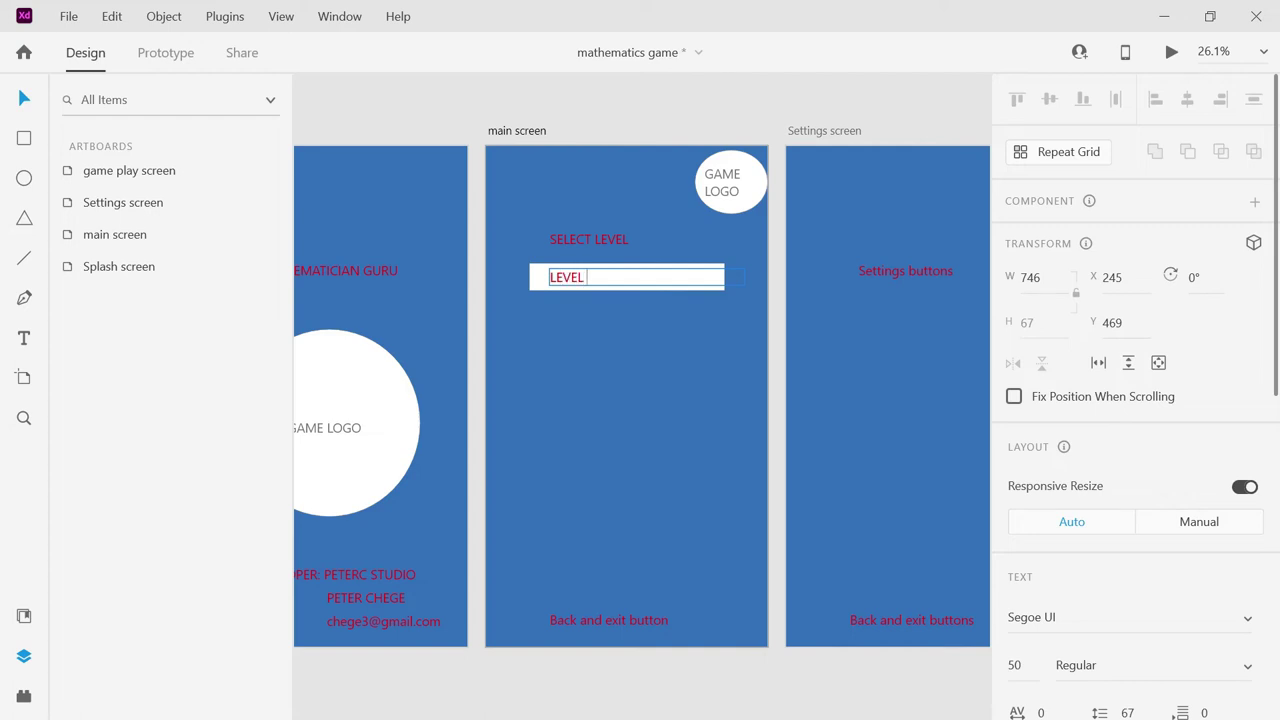
{"action": "type", "text": " 1"}
{"action": "key", "text": "Escape"}
{"action": "left_click_drag", "start_coordinate": [745, 279], "coordinate": [631, 280]}
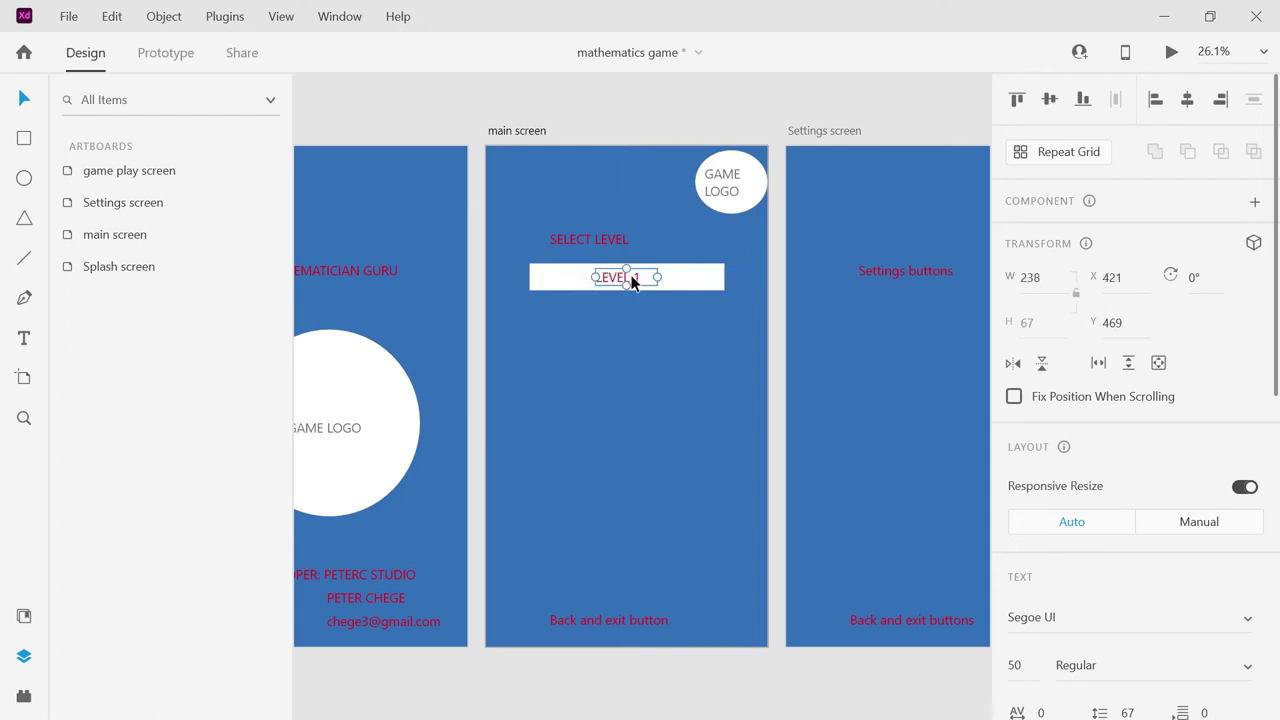
{"action": "left_click", "coordinate": [699, 289], "text": "shift"}
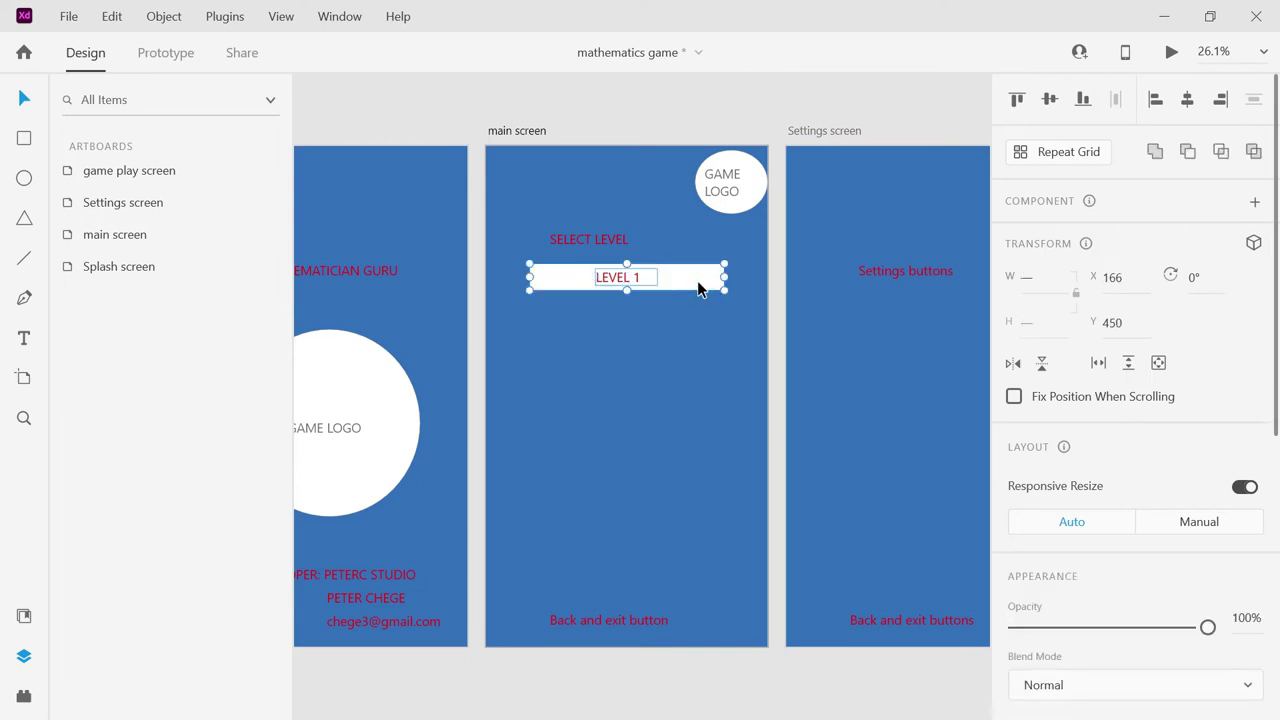
{"action": "left_click_drag", "start_coordinate": [699, 289], "coordinate": [692, 470]}
Add a seventh LEVEL 1 button beneath the sixth at the bottom of the stack.
{"action": "left_click", "coordinate": [697, 318]}
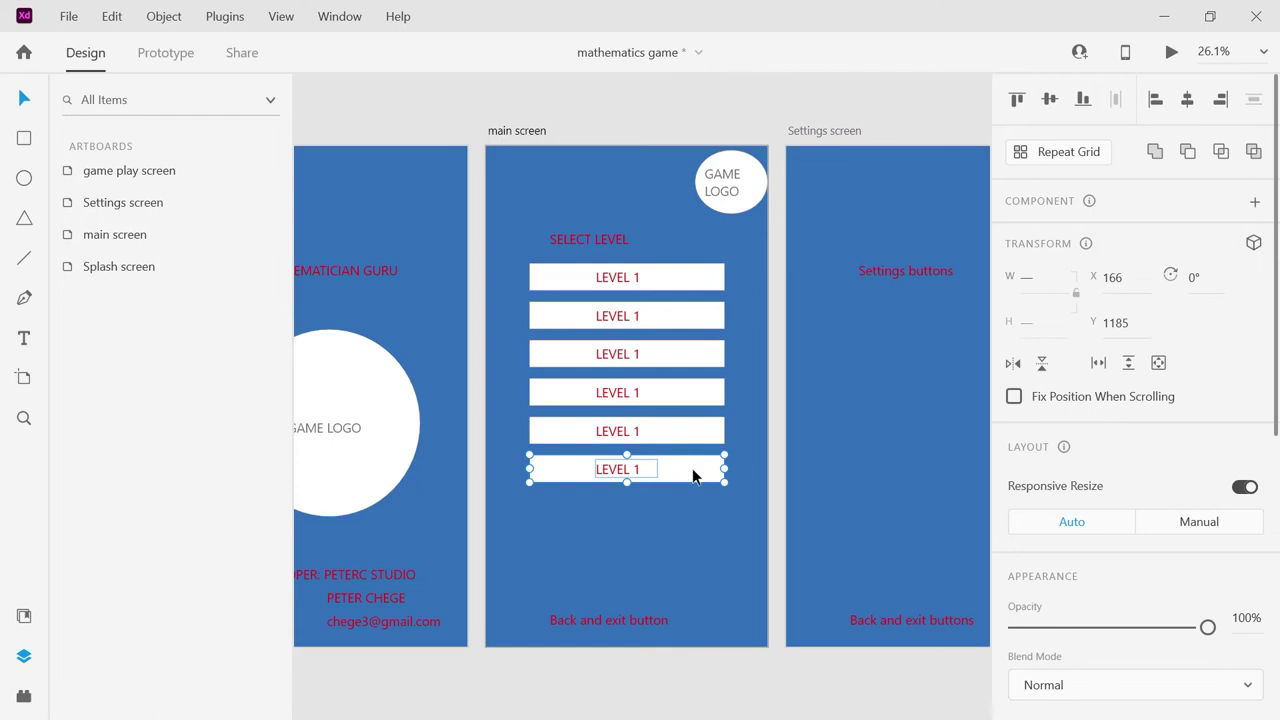
{"action": "left_click_drag", "start_coordinate": [688, 476], "coordinate": [689, 521]}
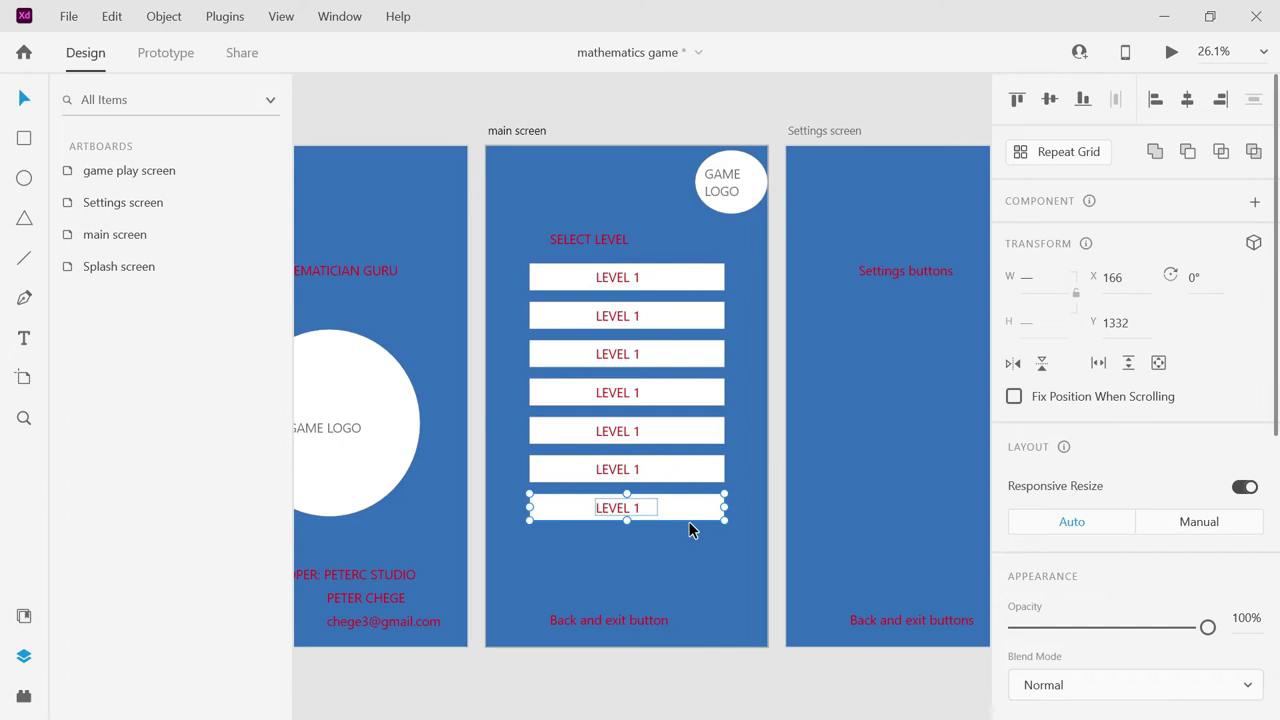
Renumber the second, third and fourth button labels to LEVEL 2, LEVEL 3 and LEVEL 4.
{"action": "left_click", "coordinate": [640, 316]}
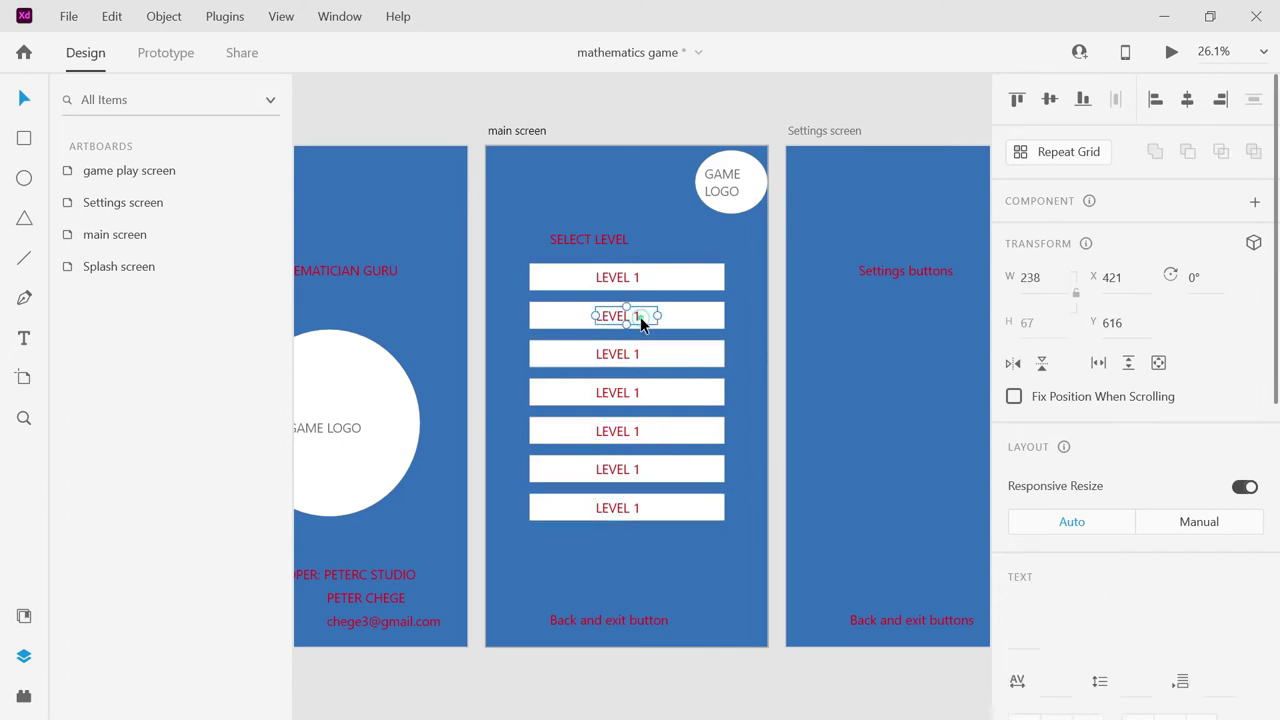
{"action": "double_click", "coordinate": [640, 316]}
{"action": "type", "text": "2"}
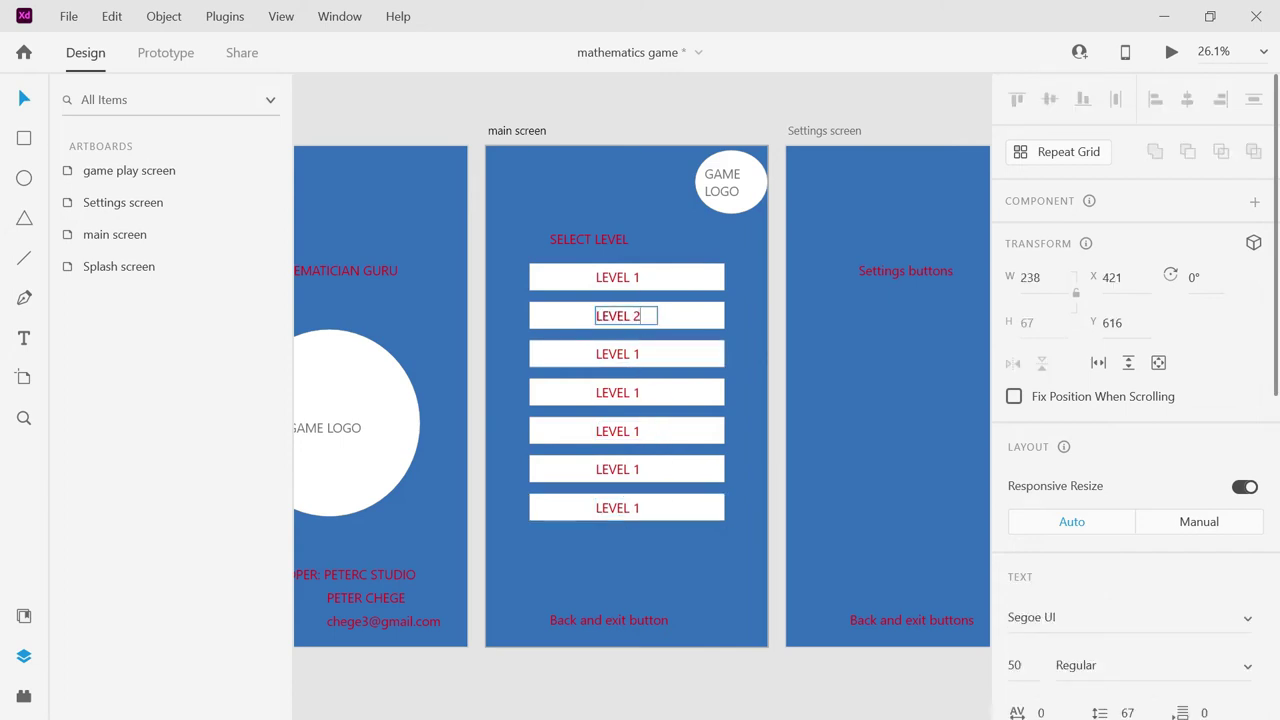
{"action": "key", "text": "Escape"}
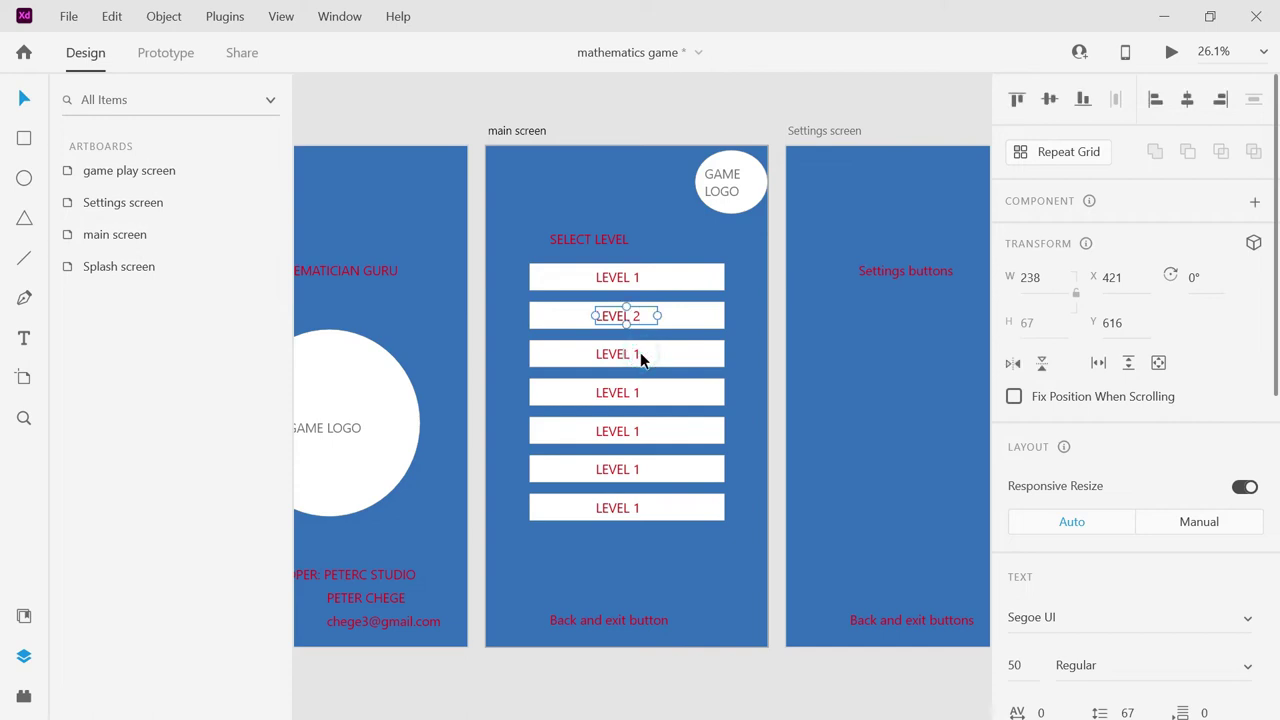
{"action": "double_click", "coordinate": [639, 352]}
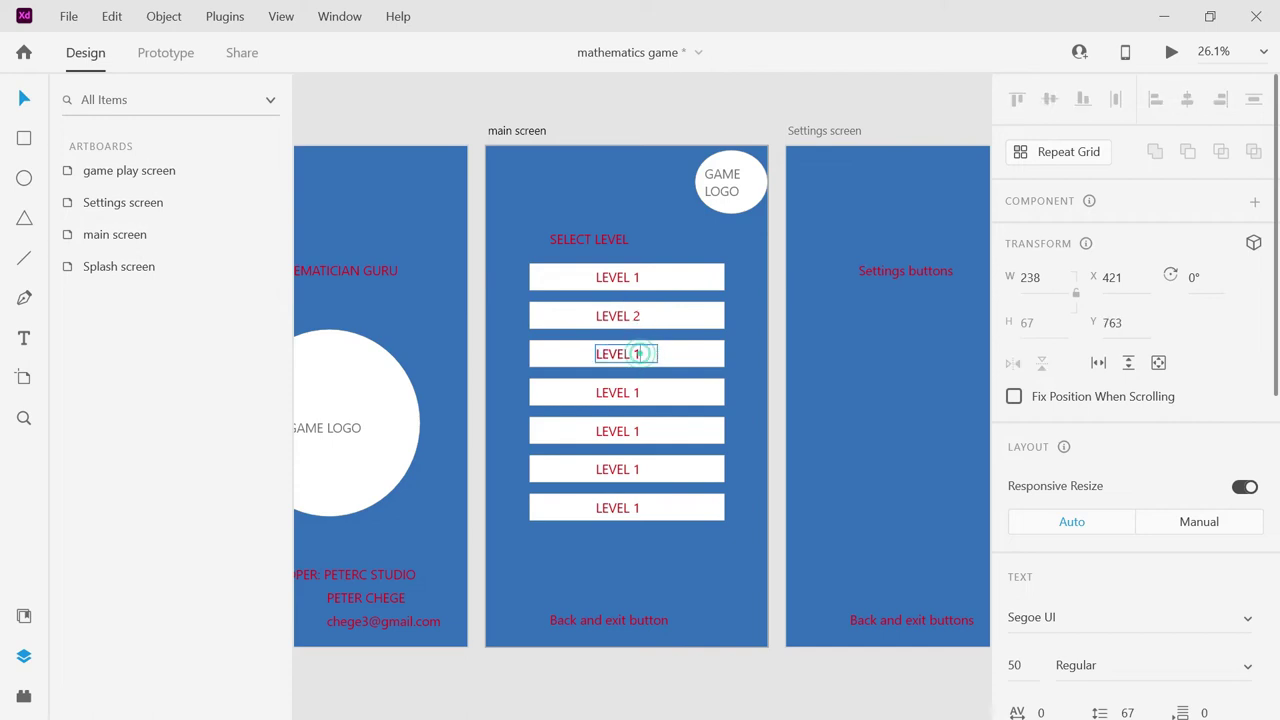
{"action": "key", "text": "BackSpace"}
{"action": "type", "text": "3"}
{"action": "left_click", "coordinate": [641, 397]}
{"action": "double_click", "coordinate": [641, 397]}
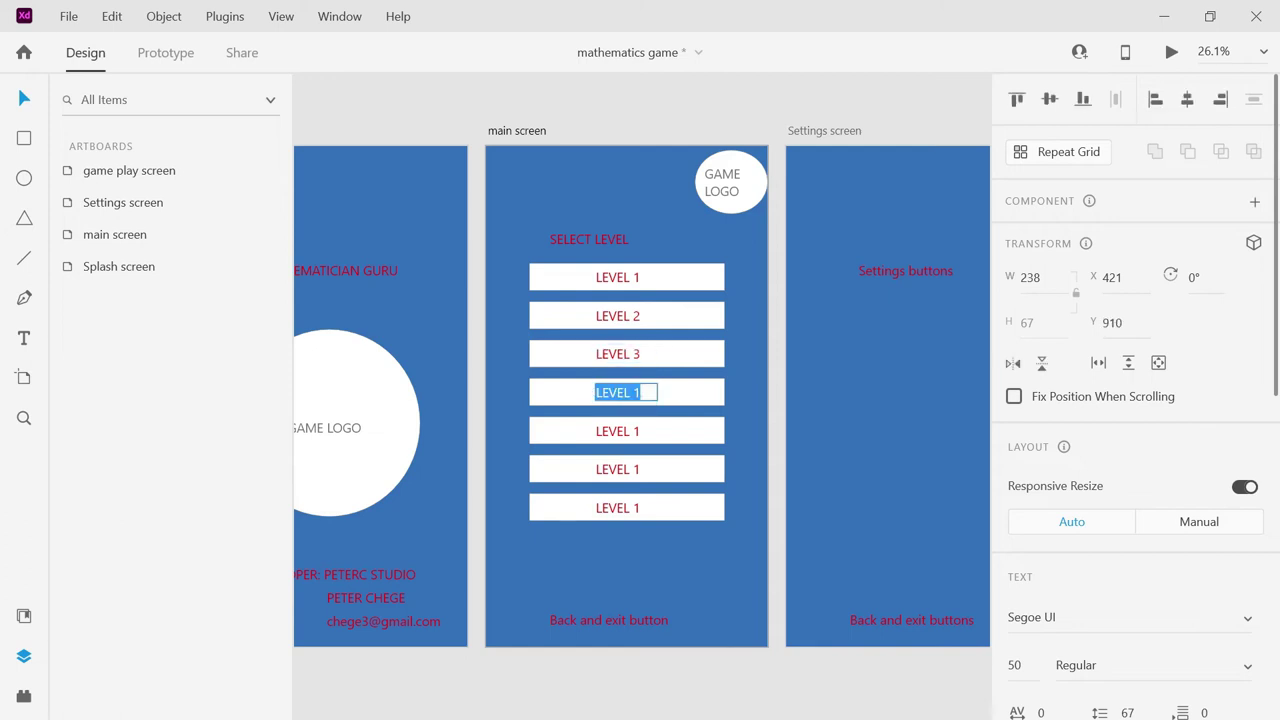
{"action": "left_click", "coordinate": [643, 393]}
{"action": "key", "text": "BackSpace"}
{"action": "type", "text": "4"}
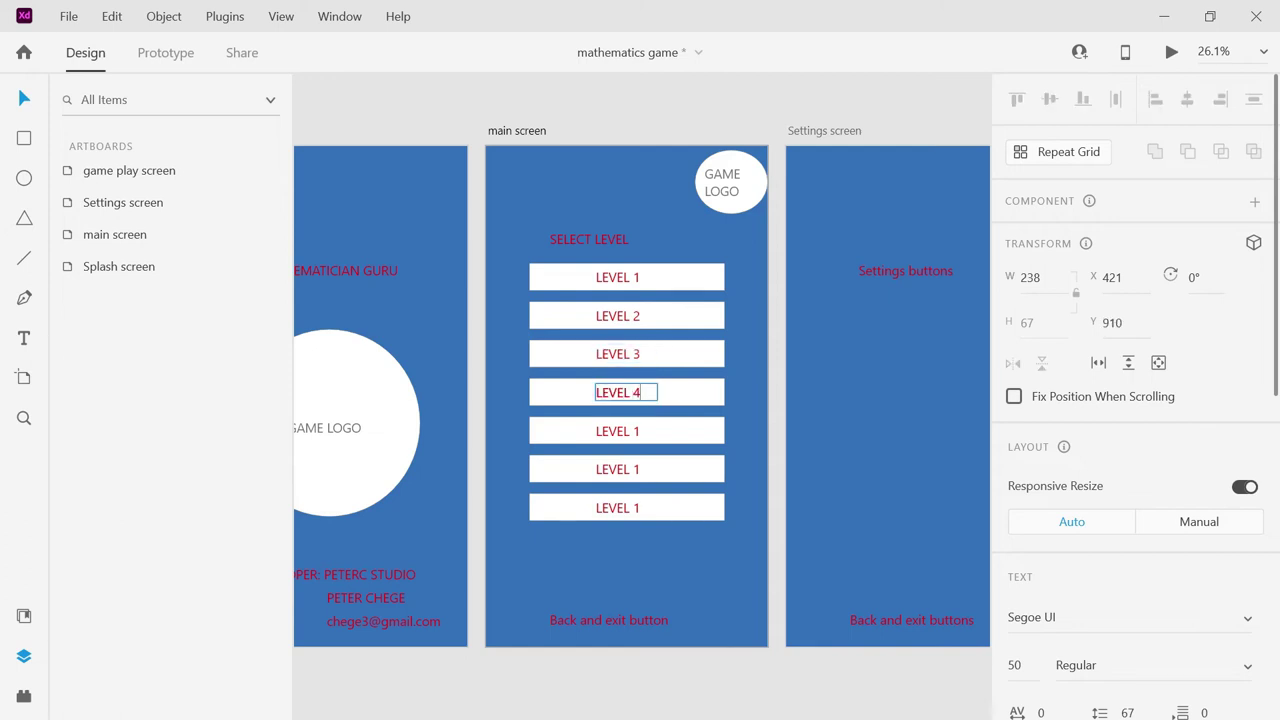
Renumber the fifth, sixth and seventh button labels to LEVEL 5, LEVEL 6 and LEVEL 7.
{"action": "left_click", "coordinate": [640, 432]}
{"action": "double_click", "coordinate": [640, 432]}
{"action": "left_click", "coordinate": [640, 432]}
{"action": "key", "text": "BackSpace"}
{"action": "type", "text": "5"}
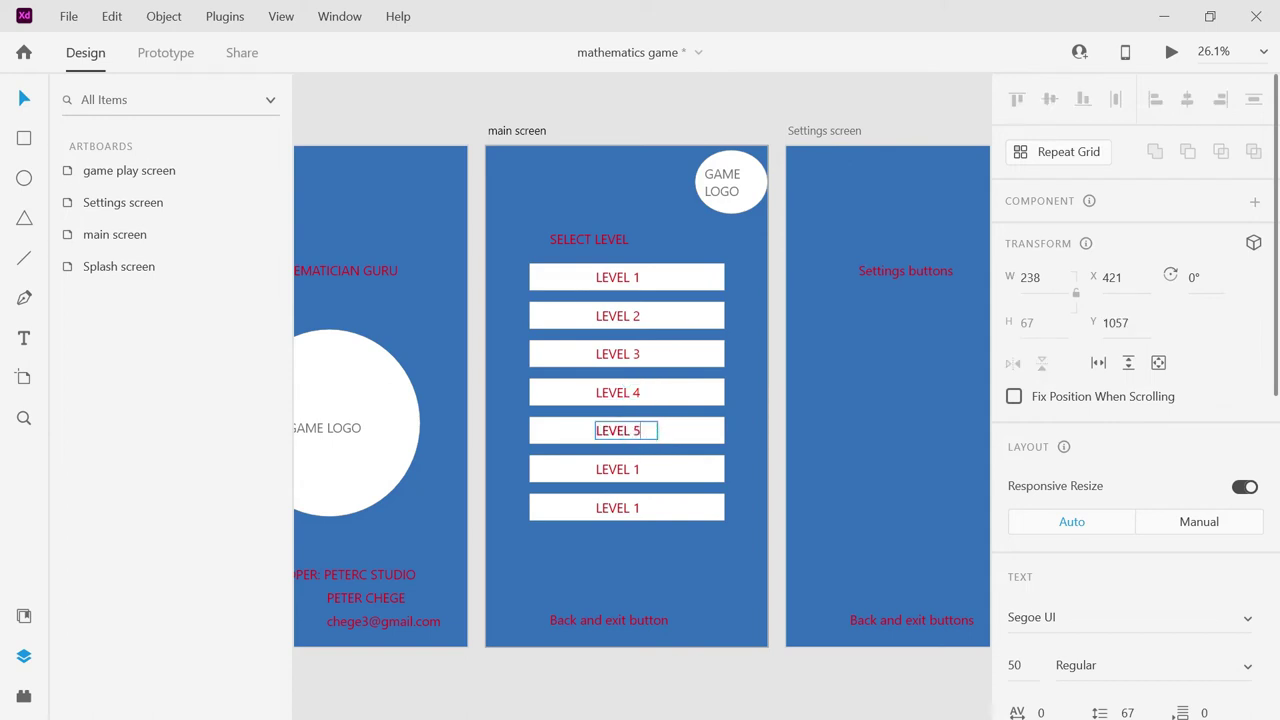
{"action": "left_click", "coordinate": [640, 469]}
{"action": "double_click", "coordinate": [640, 470]}
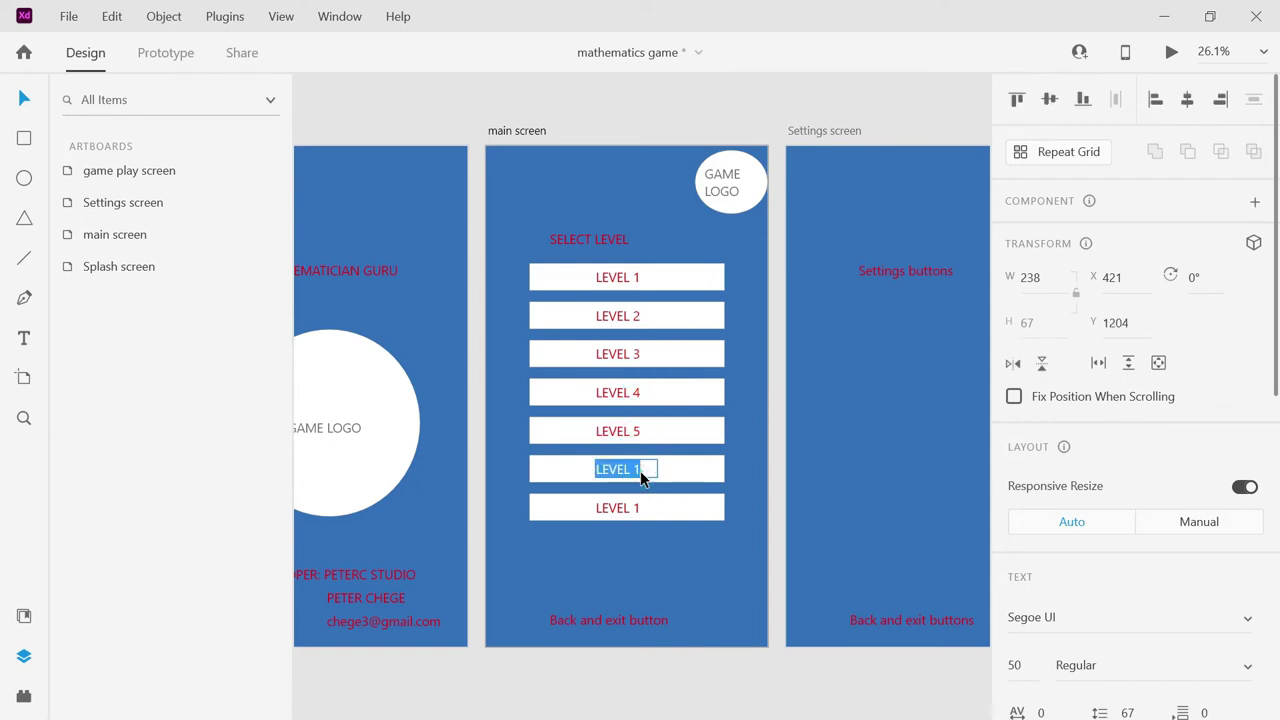
{"action": "left_click", "coordinate": [640, 471]}
{"action": "key", "text": "BackSpace"}
{"action": "type", "text": "6"}
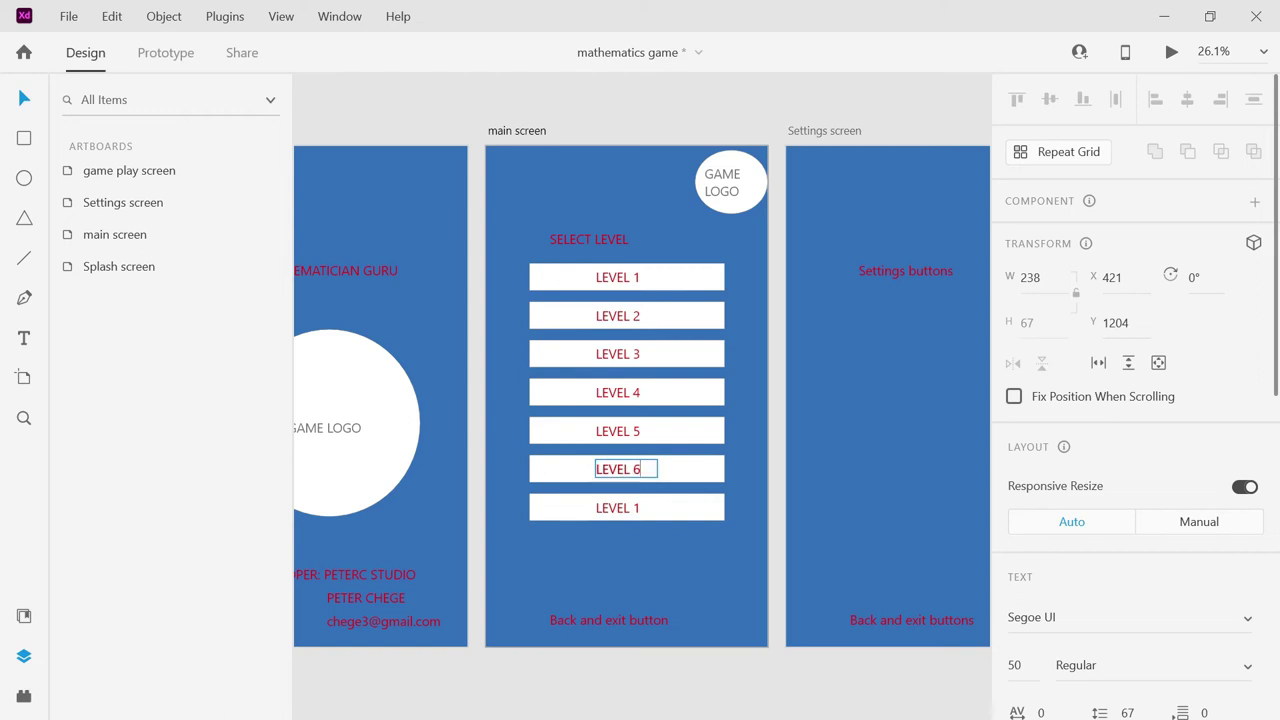
{"action": "left_click", "coordinate": [641, 509]}
{"action": "double_click", "coordinate": [642, 509]}
{"action": "left_click", "coordinate": [640, 509]}
{"action": "key", "text": "BackSpace"}
{"action": "type", "text": "7"}
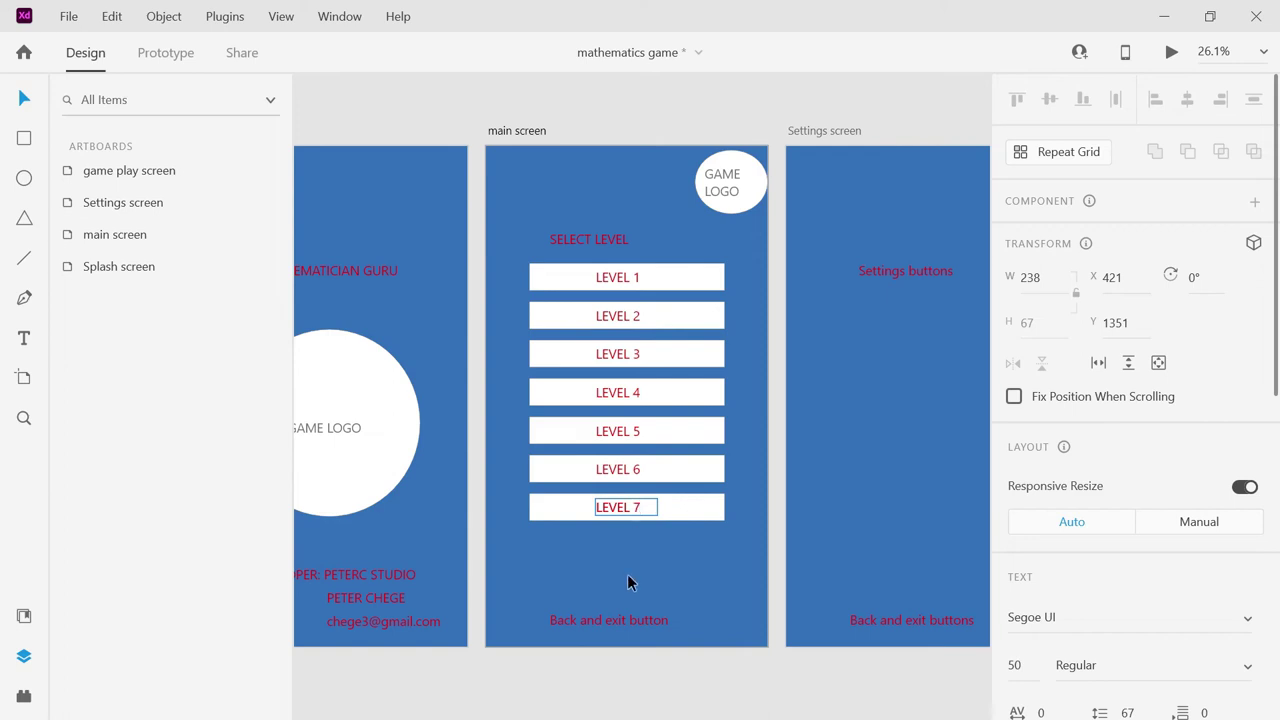
Replace the bottom caption 'Back and exit button' with 'EXIT BUTTON', then select the LEVEL 7 box.
{"action": "left_click", "coordinate": [613, 622]}
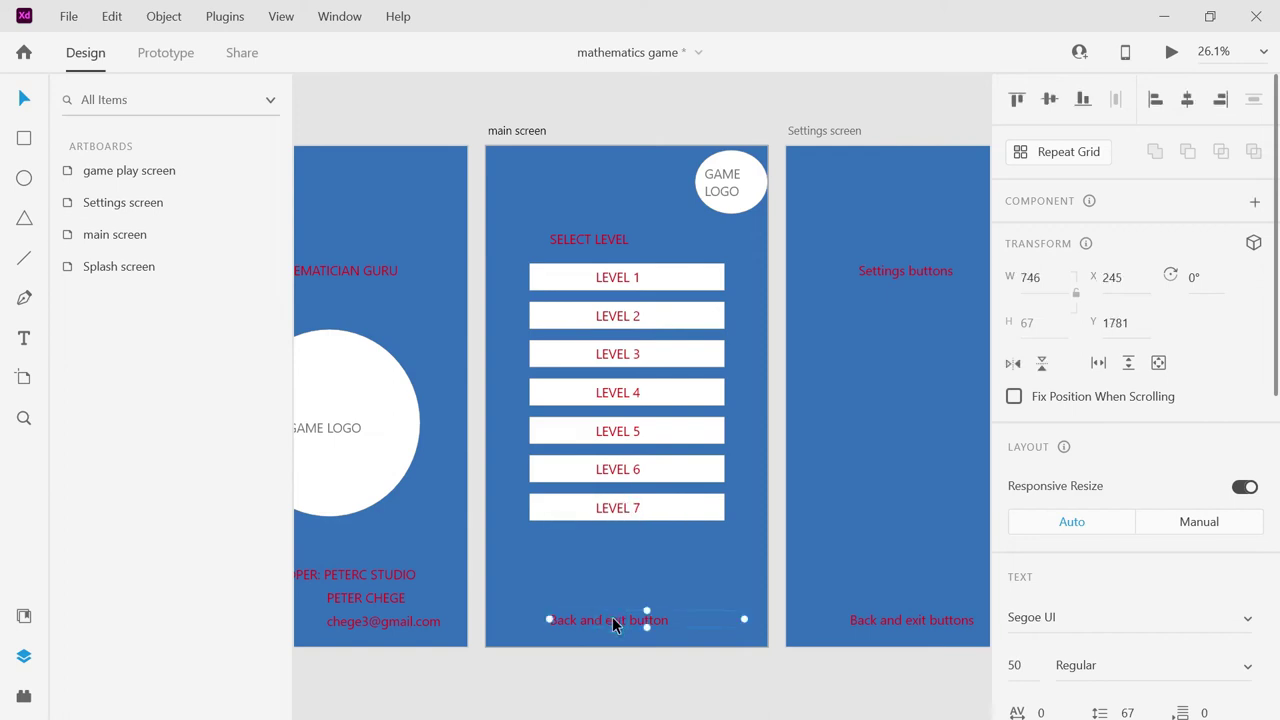
{"action": "left_click", "coordinate": [613, 622]}
{"action": "left_click_drag", "start_coordinate": [670, 620], "coordinate": [533, 604]}
{"action": "type", "text": "E"}
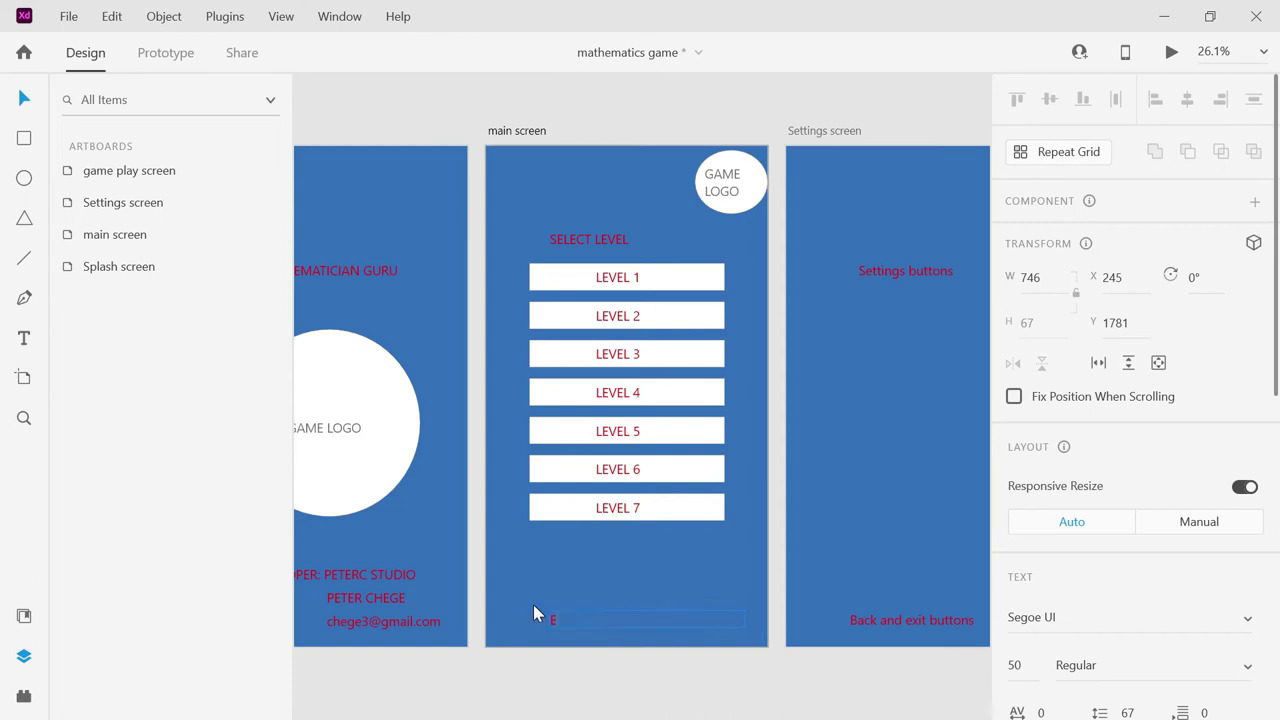
{"action": "type", "text": "XIT BUTTON"}
{"action": "left_click", "coordinate": [581, 508]}
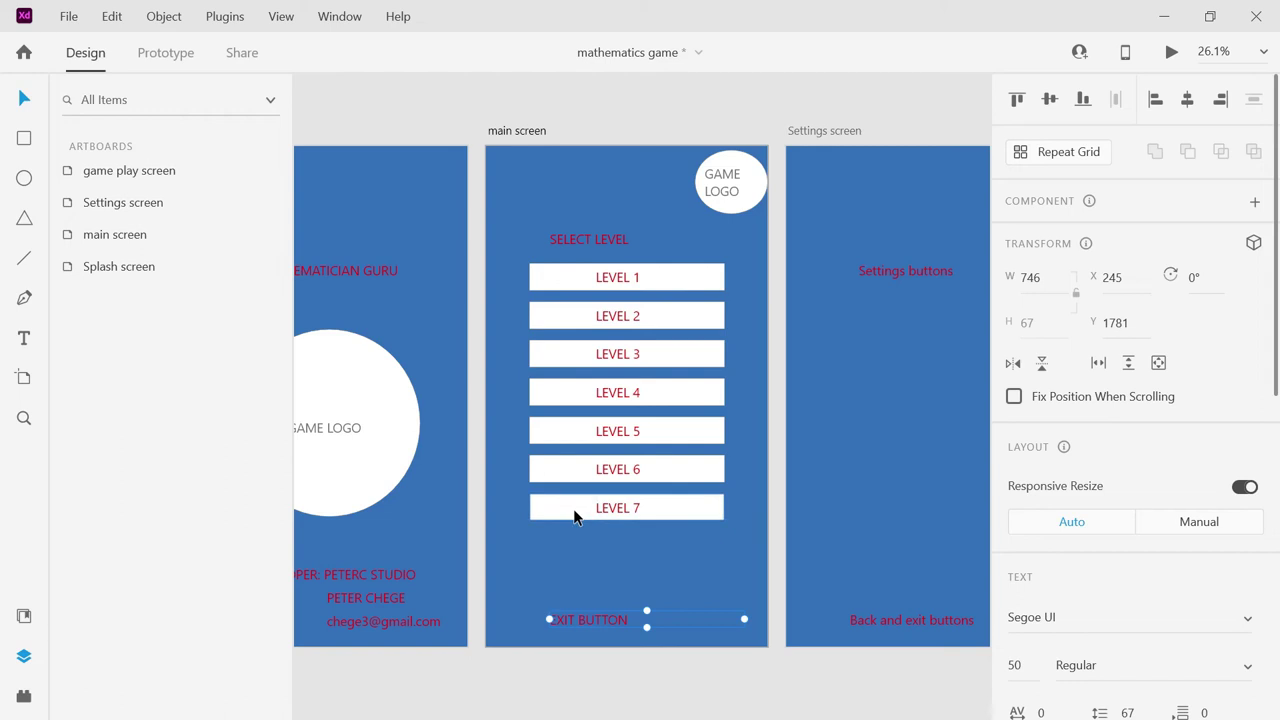
{"action": "left_click", "coordinate": [561, 510]}
Move a copy of the LEVEL 7 box onto EXIT BUTTON and layer it behind the text.
{"action": "key", "text": "Delete"}
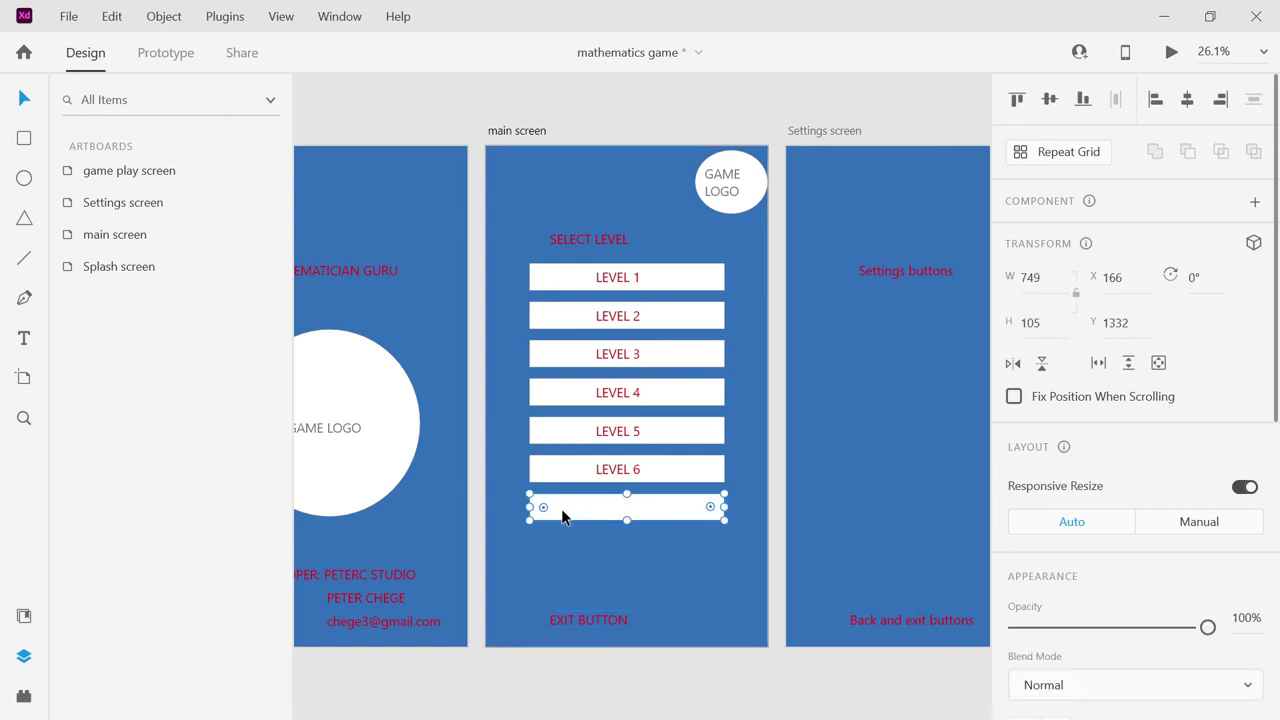
{"action": "left_click_drag", "start_coordinate": [562, 515], "coordinate": [557, 628]}
{"action": "double_click", "coordinate": [557, 628]}
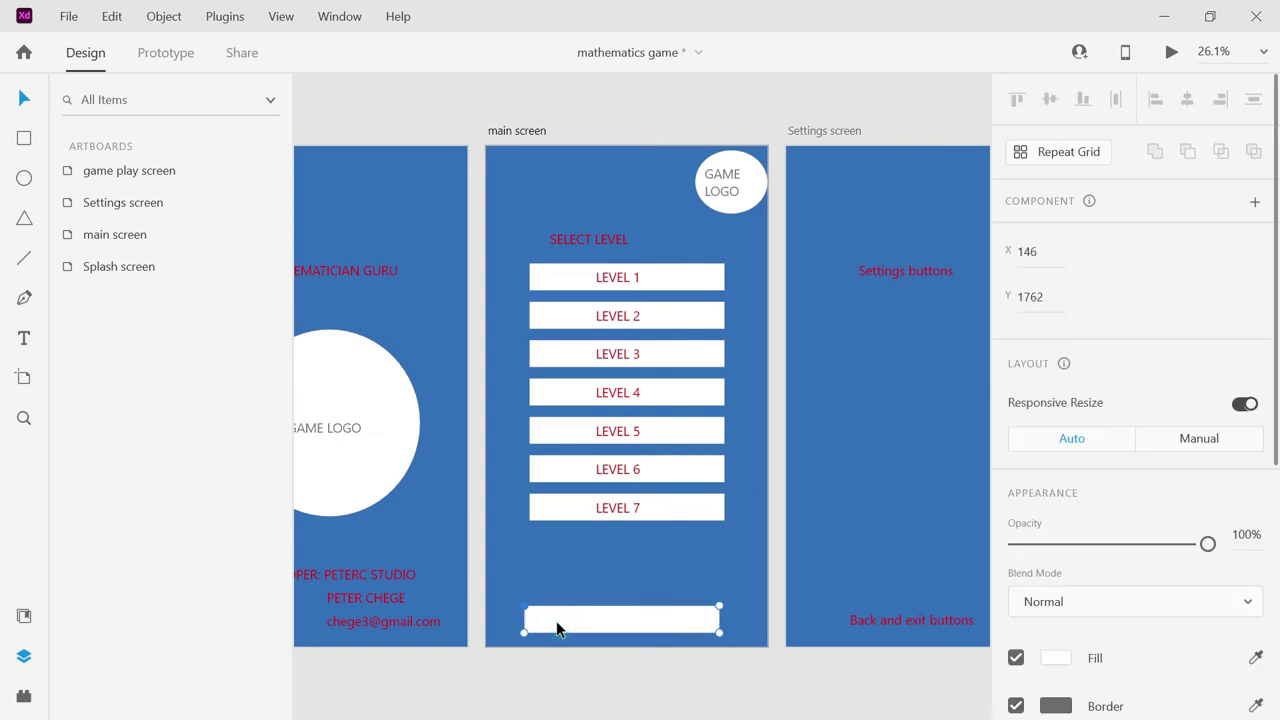
{"action": "left_click", "coordinate": [180, 55]}
{"action": "left_click", "coordinate": [112, 54]}
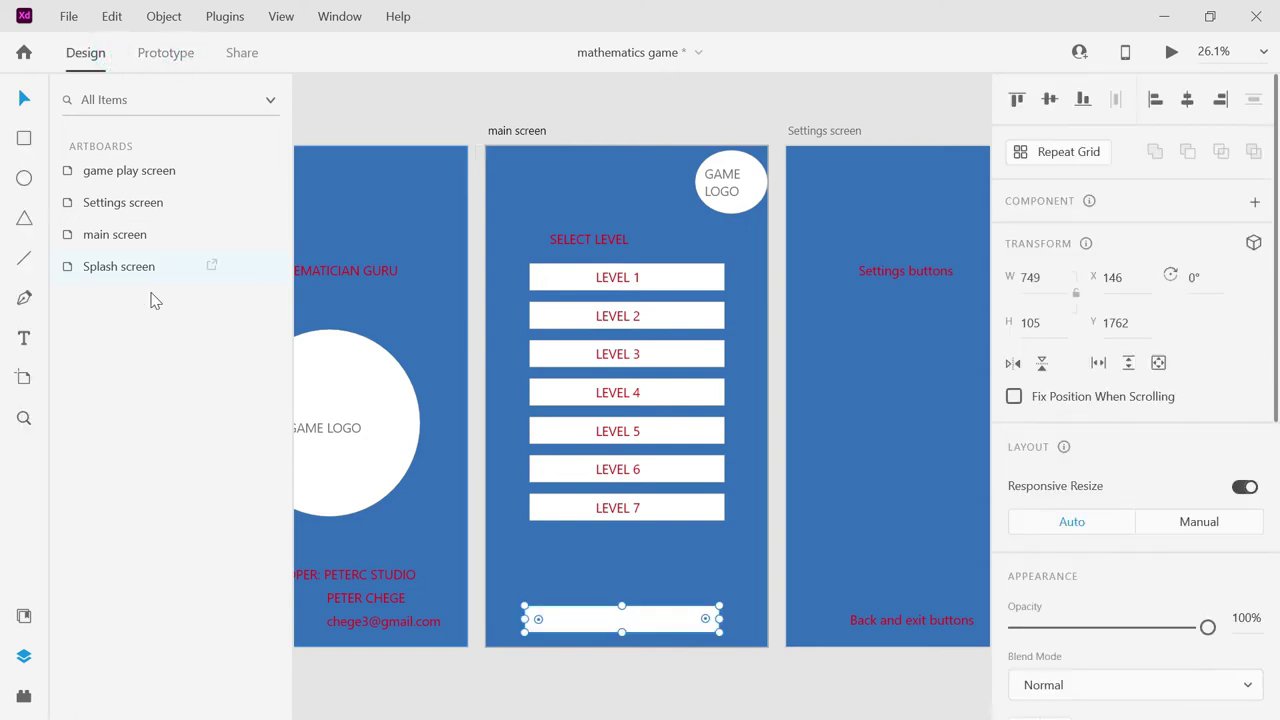
{"action": "left_click", "coordinate": [94, 240]}
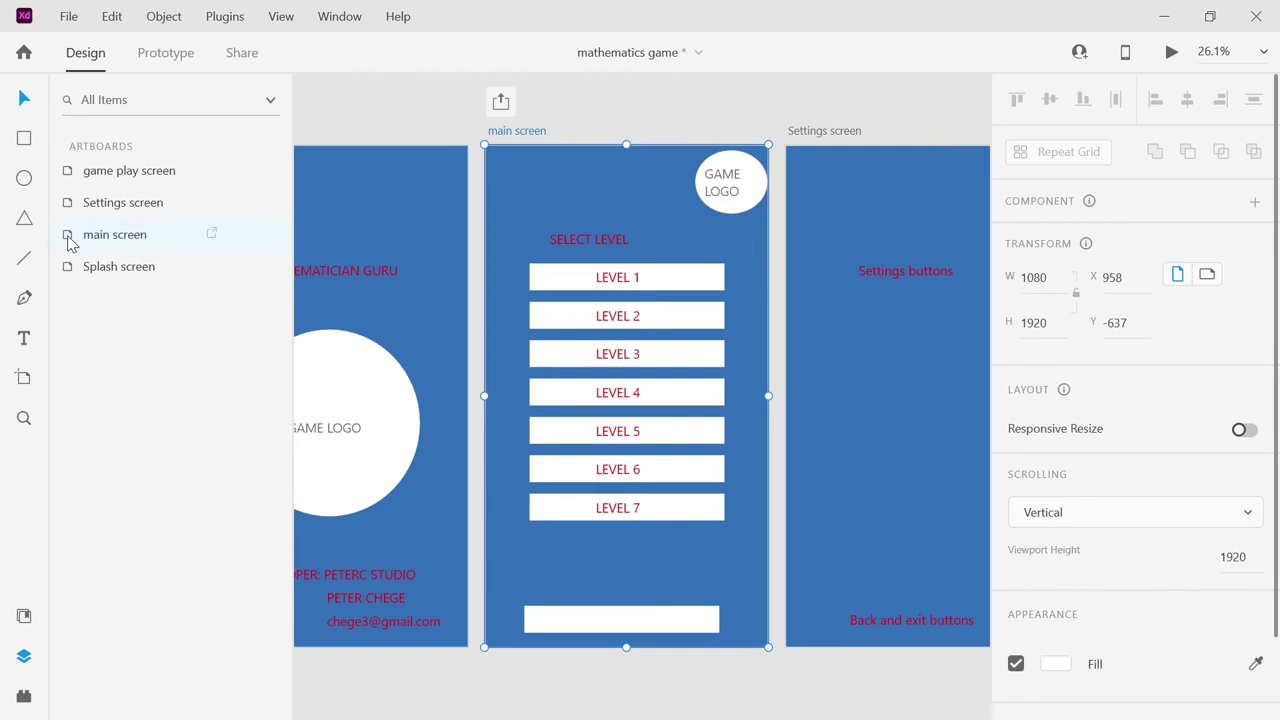
{"action": "double_click", "coordinate": [70, 240]}
{"action": "left_click", "coordinate": [69, 233]}
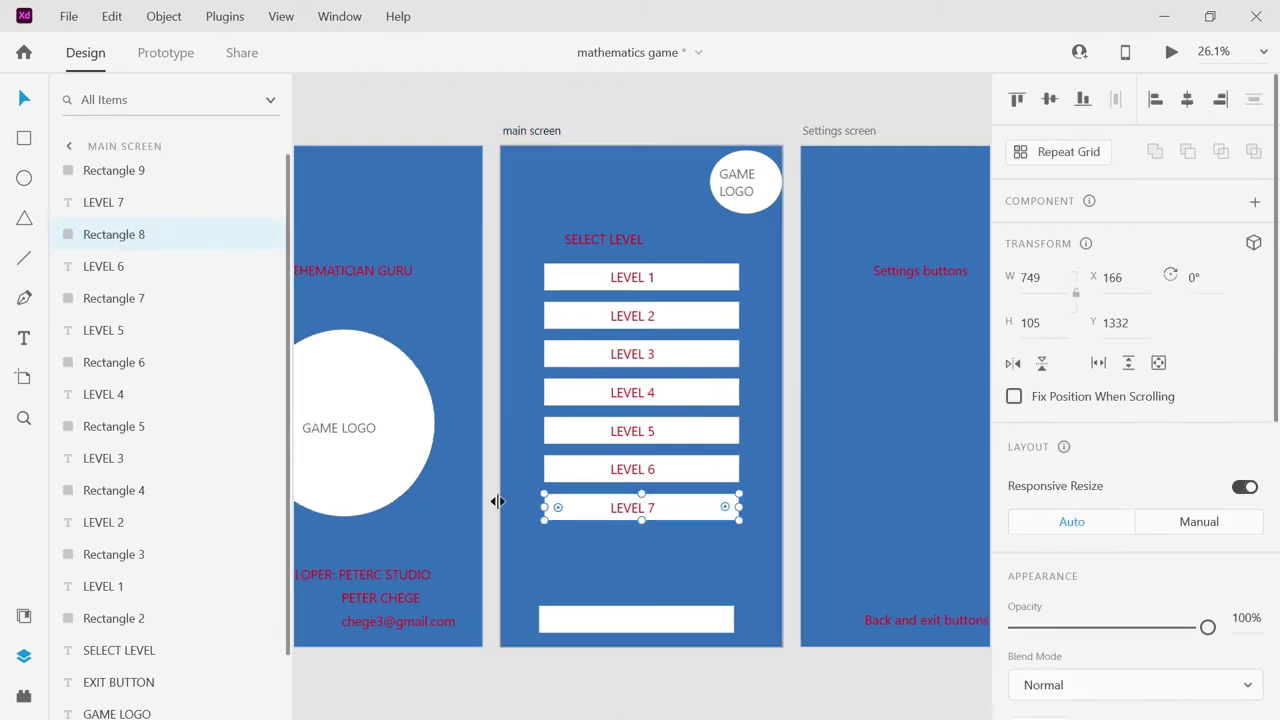
{"action": "left_click", "coordinate": [636, 621]}
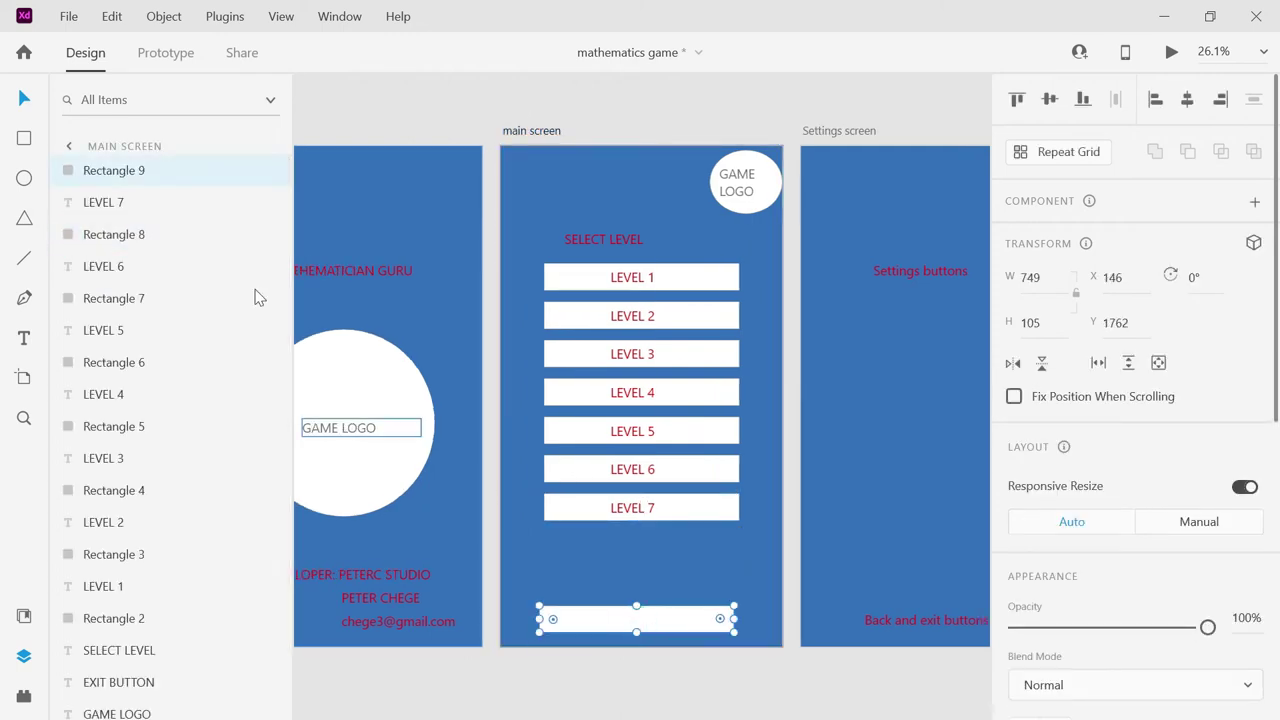
{"action": "left_click", "coordinate": [158, 170]}
{"action": "left_click_drag", "start_coordinate": [158, 378], "coordinate": [145, 630]}
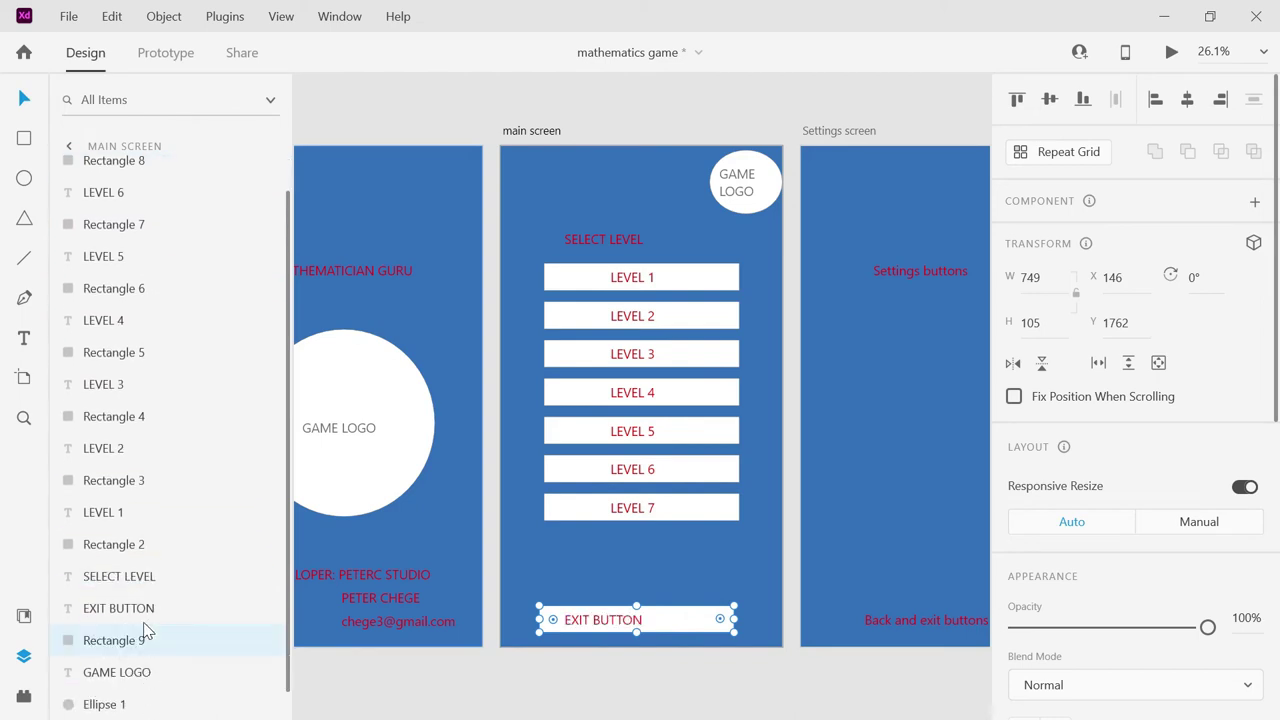
Narrow the white box and the EXIT BUTTON text box, then centre the label.
{"action": "left_click_drag", "start_coordinate": [735, 619], "coordinate": [645, 619]}
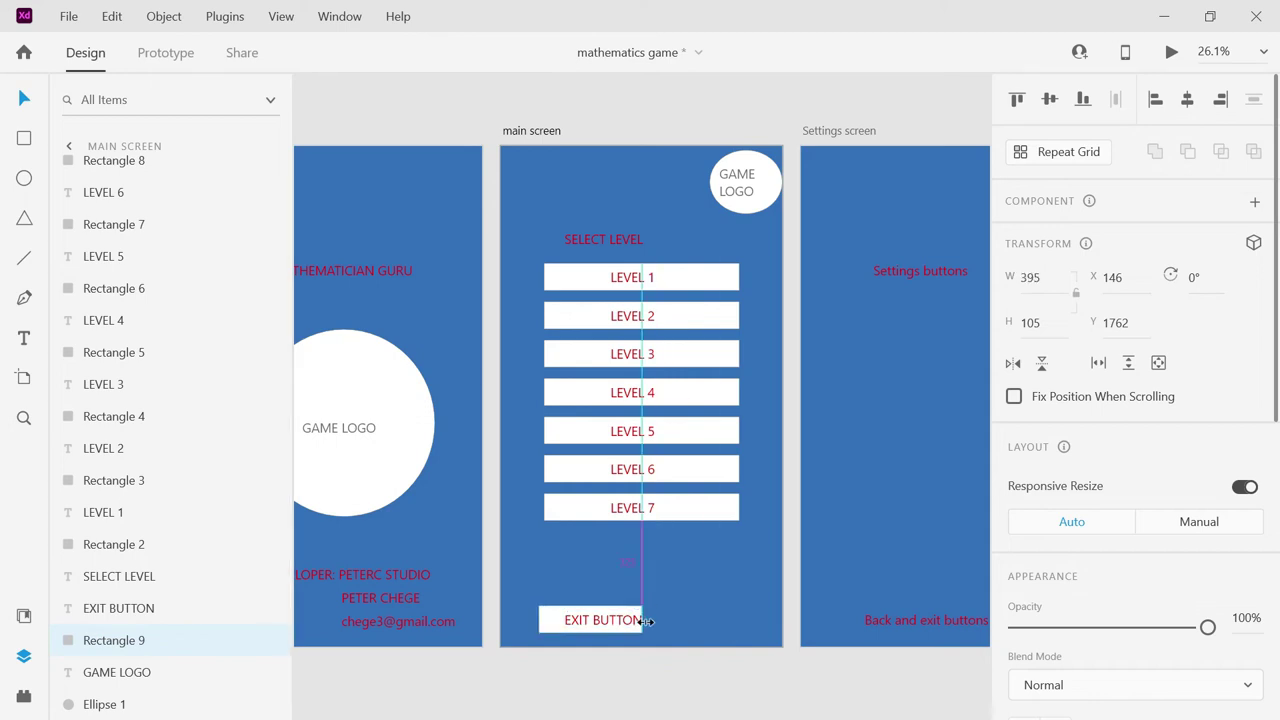
{"action": "left_click", "coordinate": [582, 622]}
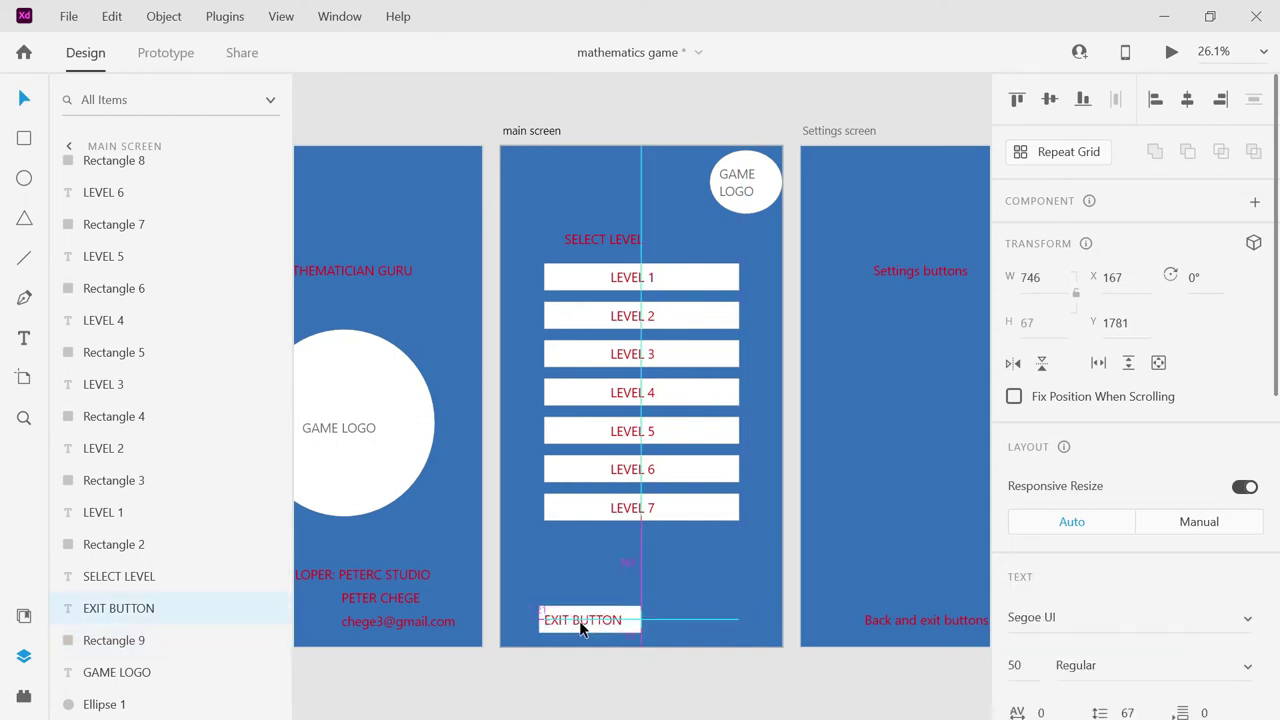
{"action": "left_click_drag", "start_coordinate": [739, 619], "coordinate": [598, 620]}
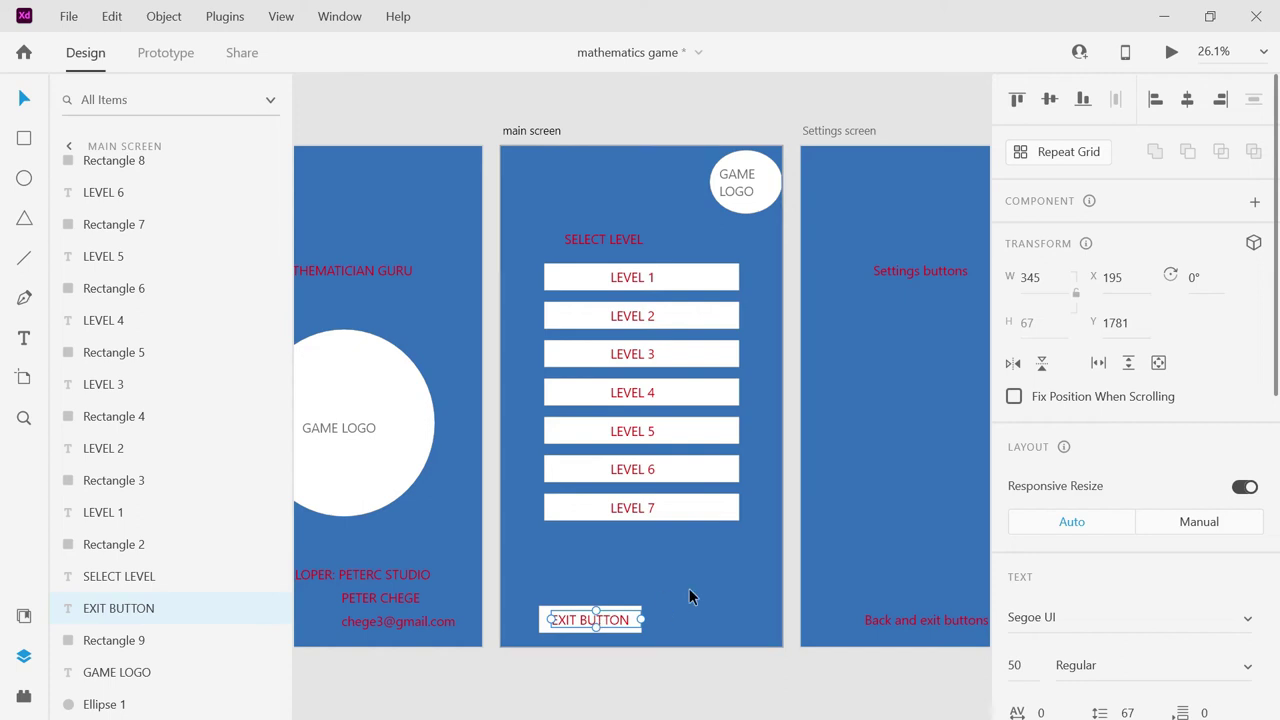
{"action": "left_click", "coordinate": [727, 587]}
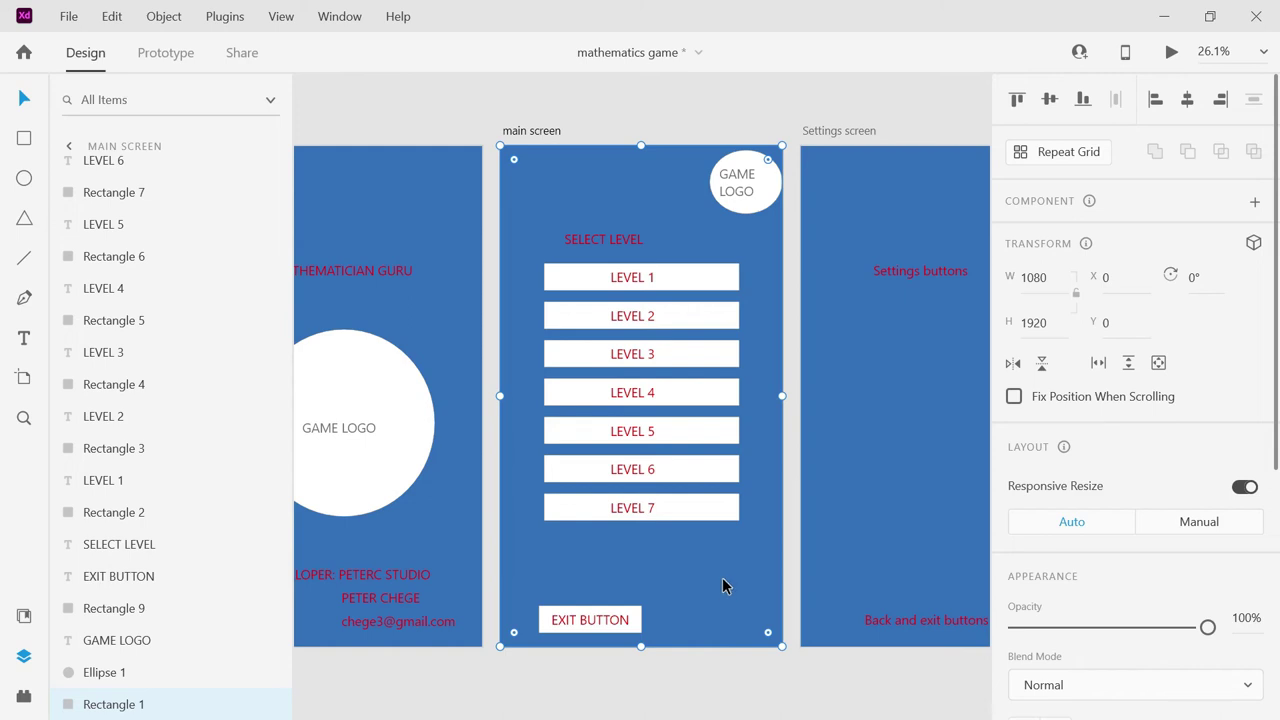
Bring the Settings screen into view and select the main screen's EXIT BUTTON with its box.
{"action": "left_click", "coordinate": [623, 243]}
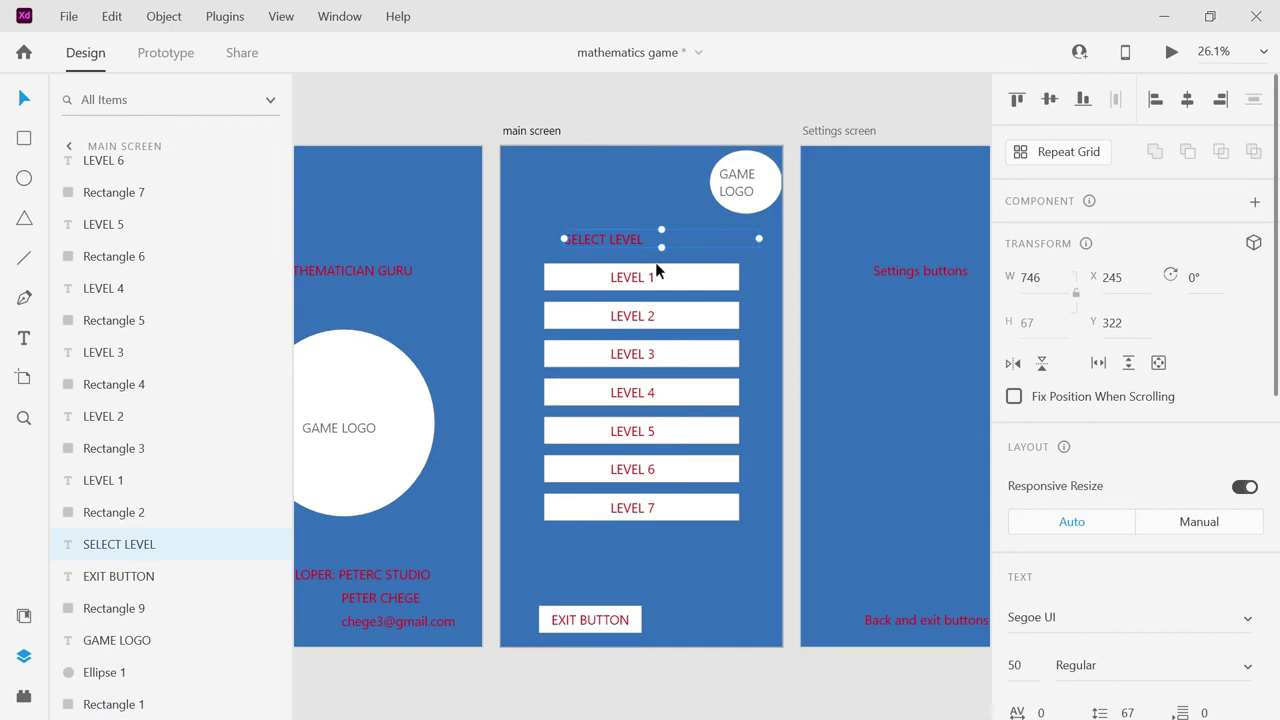
{"action": "left_click", "coordinate": [667, 104]}
{"action": "left_click_drag", "start_coordinate": [684, 88], "coordinate": [867, 209]}
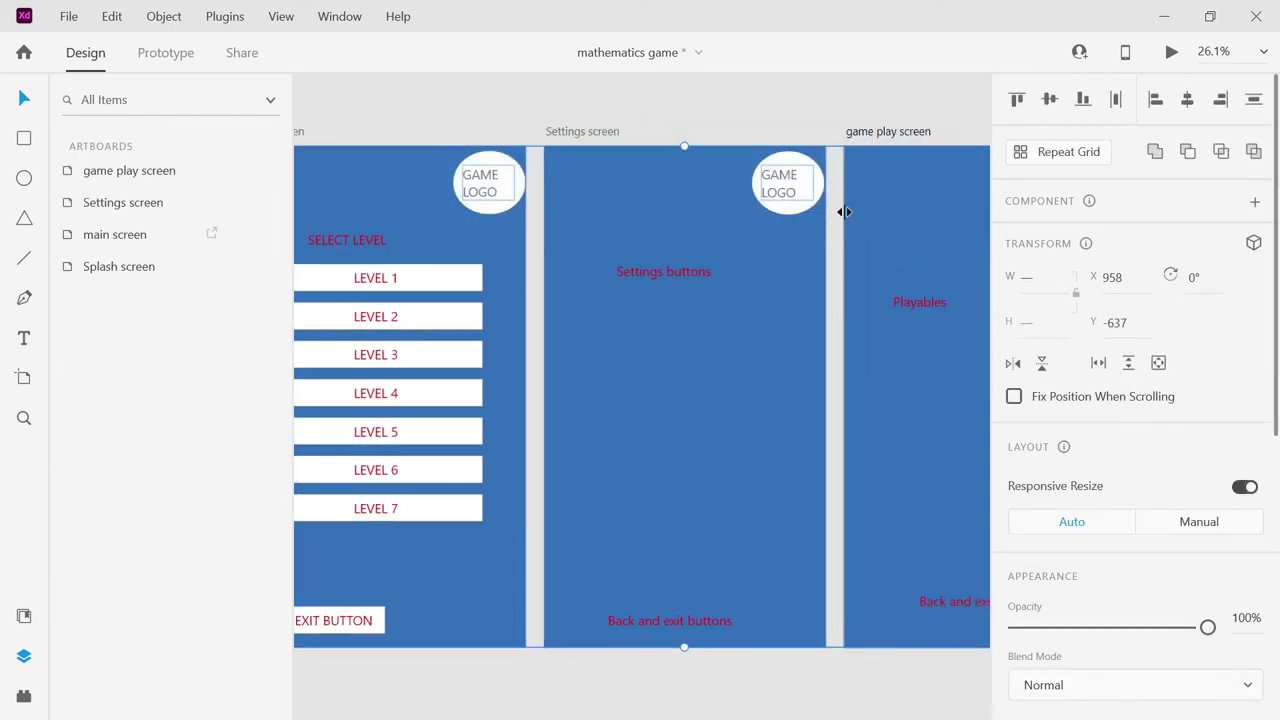
{"action": "left_click", "coordinate": [680, 271]}
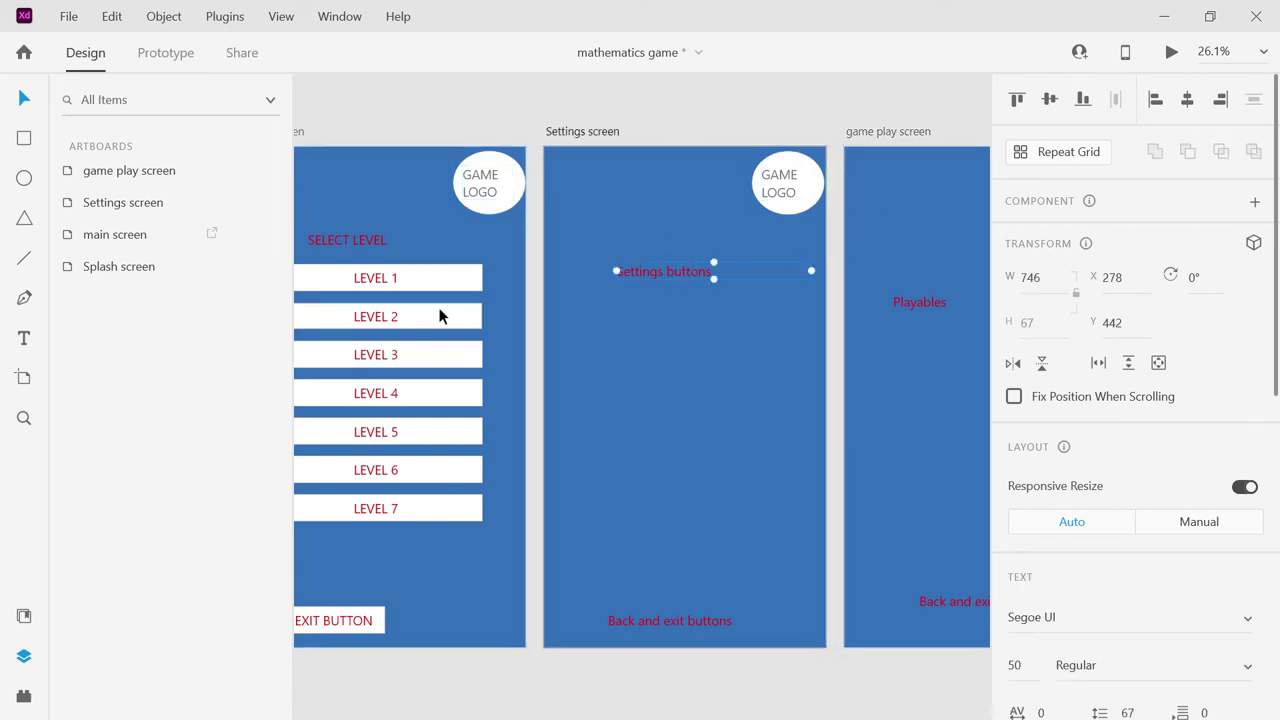
{"action": "left_click", "coordinate": [345, 620]}
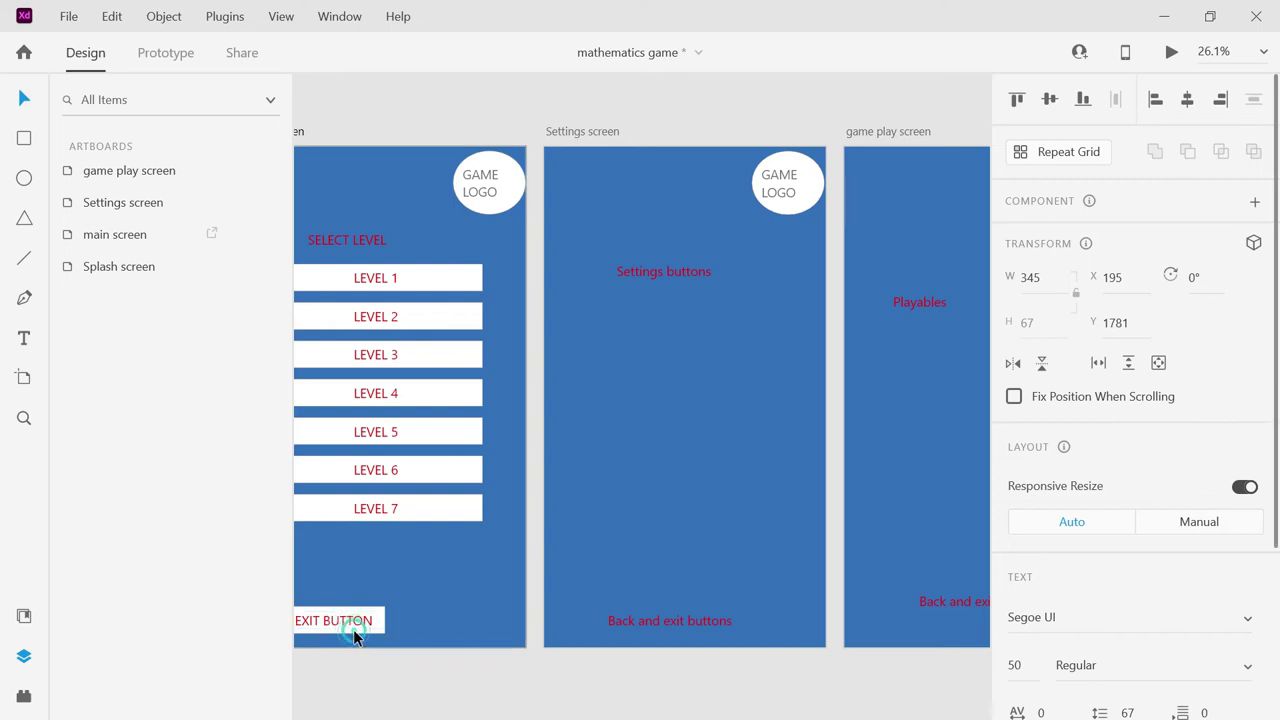
{"action": "double_click", "coordinate": [353, 629]}
{"action": "left_click", "coordinate": [348, 616]}
{"action": "double_click", "coordinate": [349, 628]}
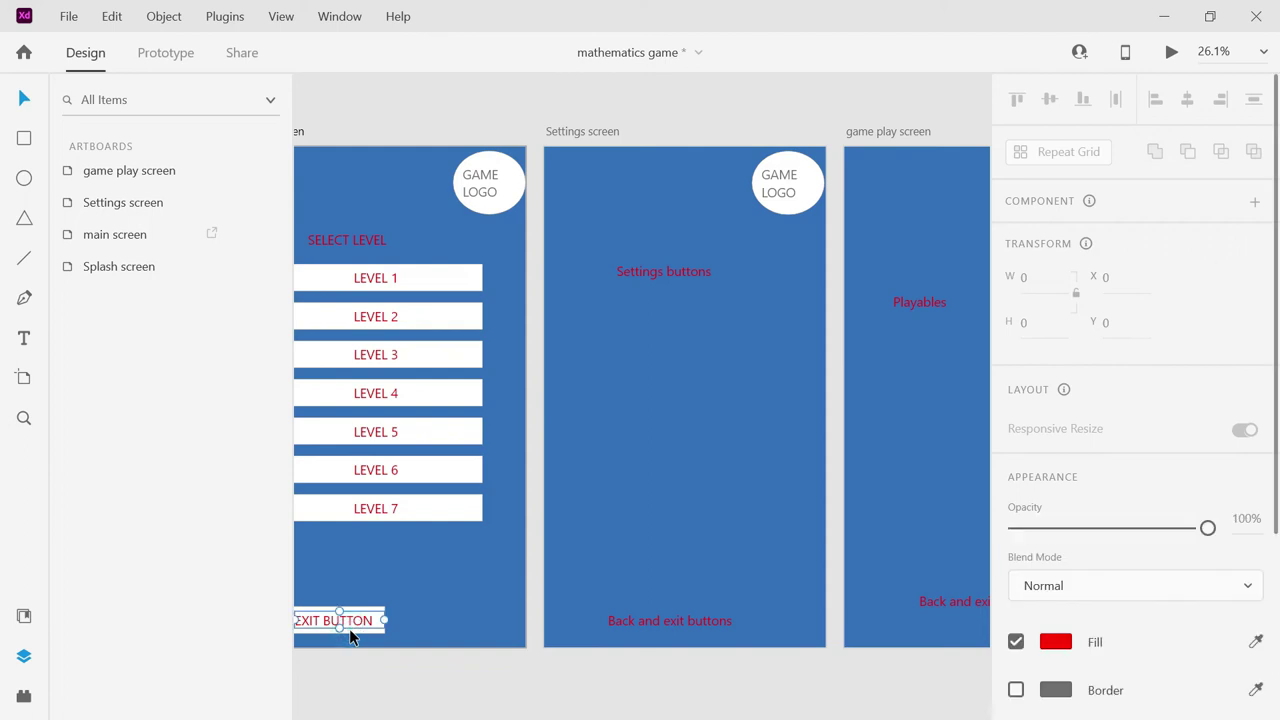
{"action": "key", "text": "Escape"}
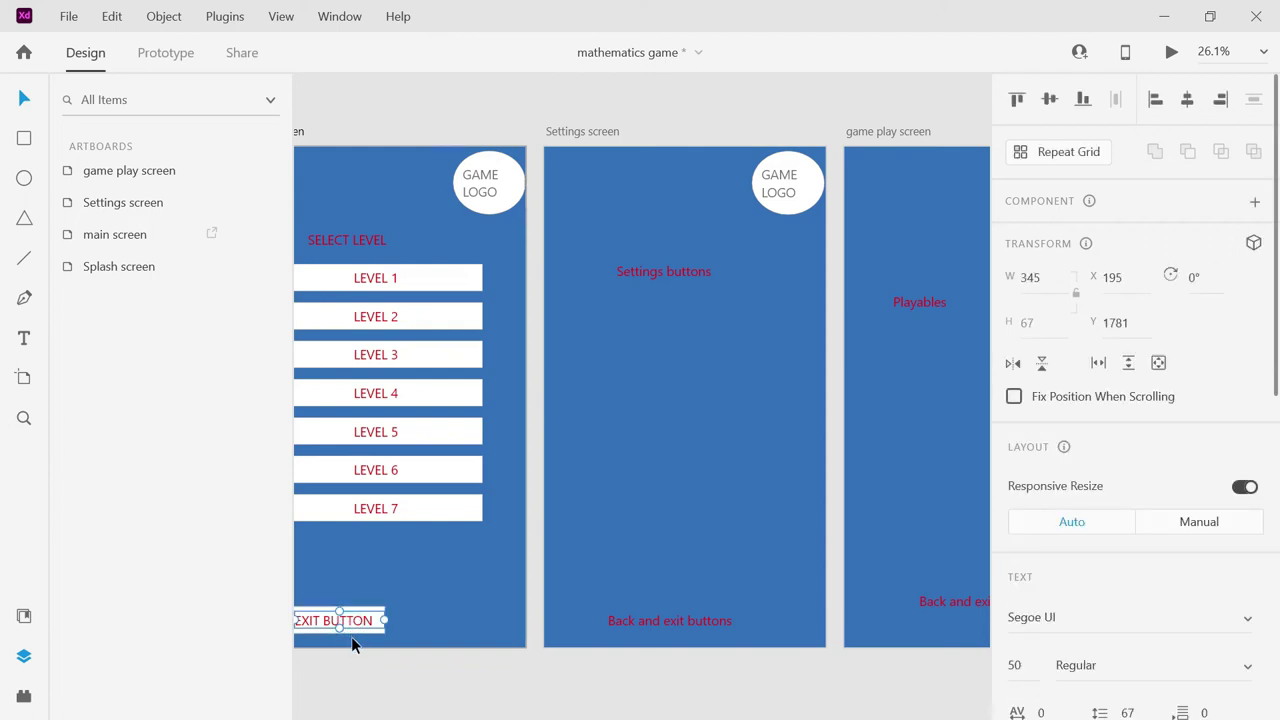
{"action": "left_click", "coordinate": [355, 634], "text": "shift"}
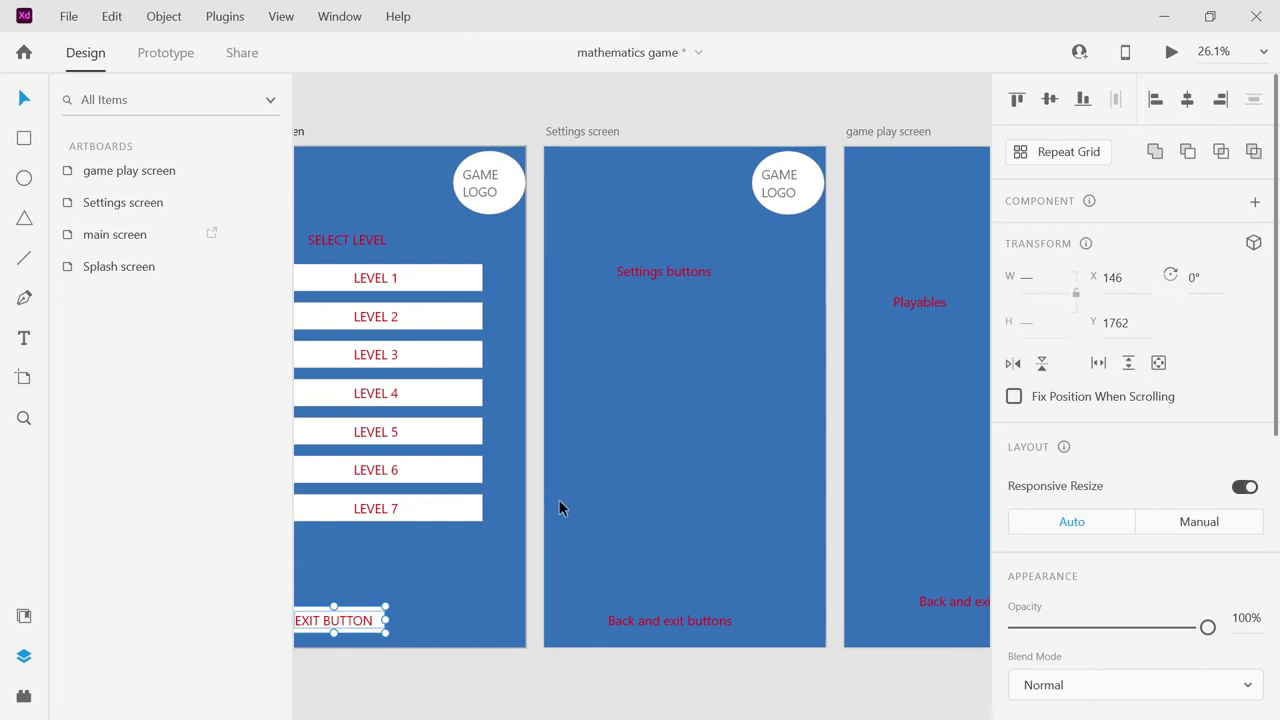
Paste the EXIT BUTTON at the Settings screen's bottom and delete the 'Back and exit buttons' placeholder.
{"action": "left_click", "coordinate": [611, 474]}
{"action": "key", "text": "ctrl+v"}
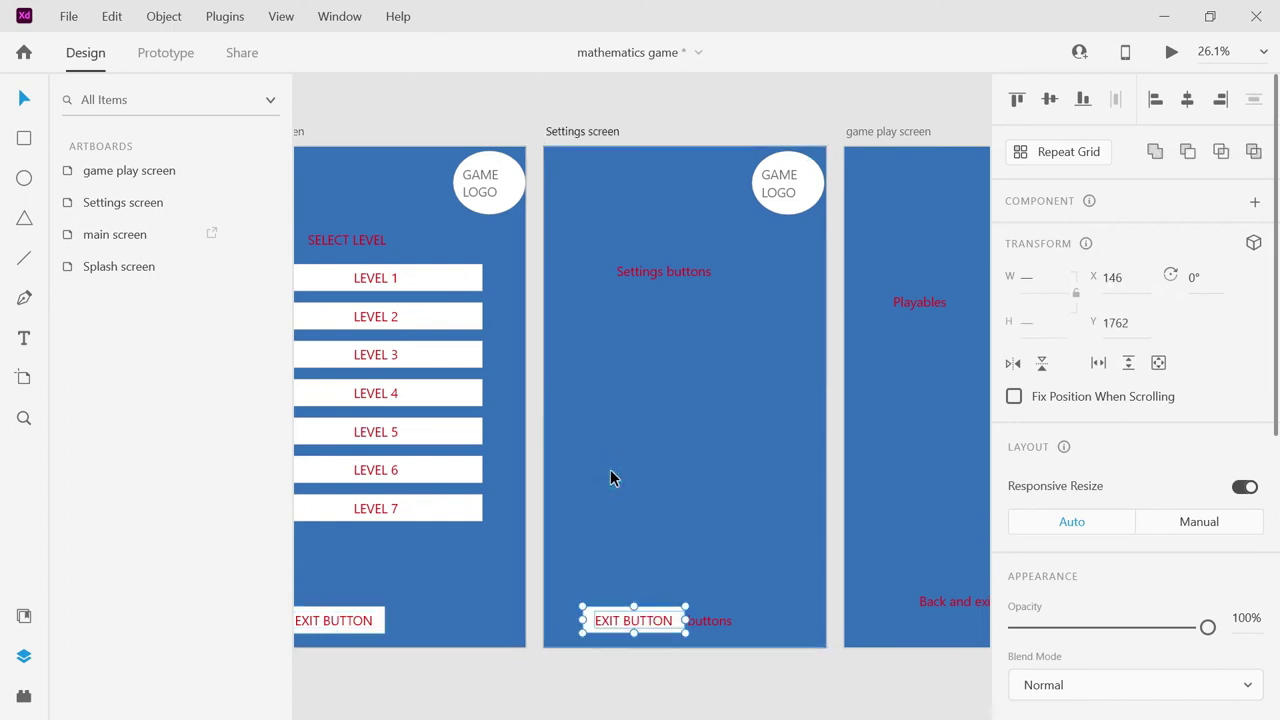
{"action": "left_click_drag", "start_coordinate": [645, 624], "coordinate": [612, 622]}
{"action": "left_click", "coordinate": [681, 620]}
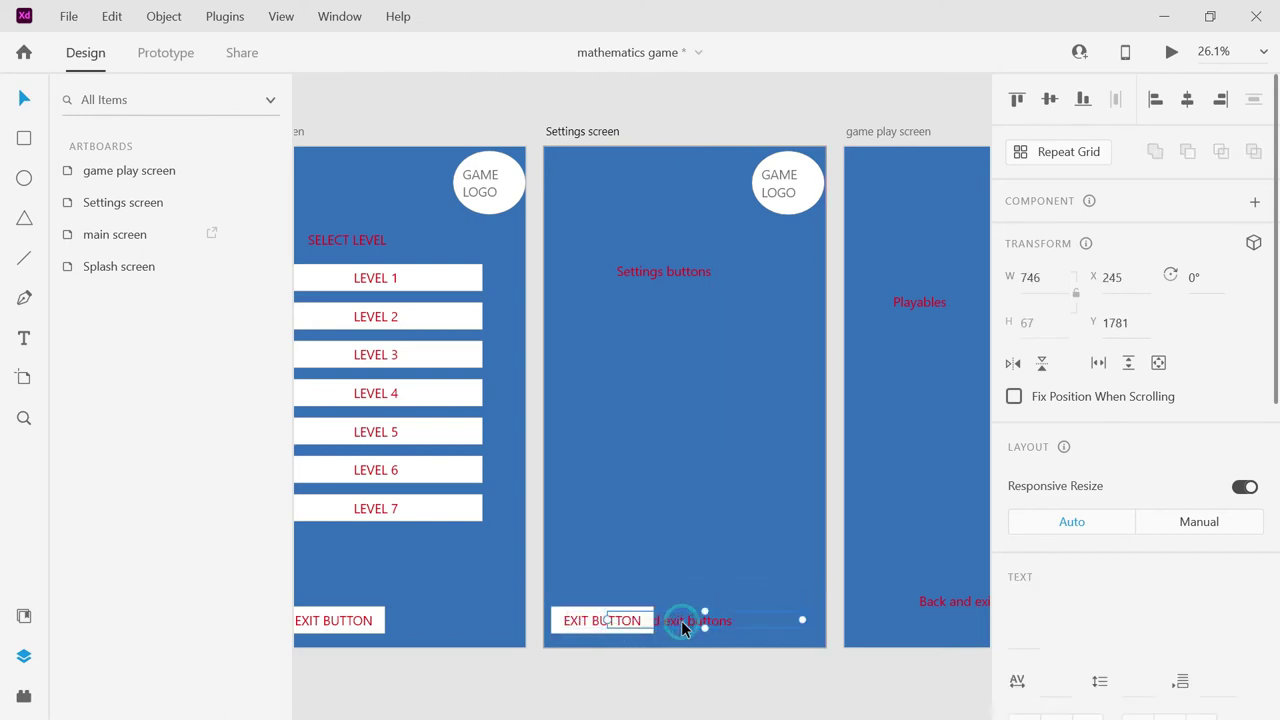
{"action": "key", "text": "Delete"}
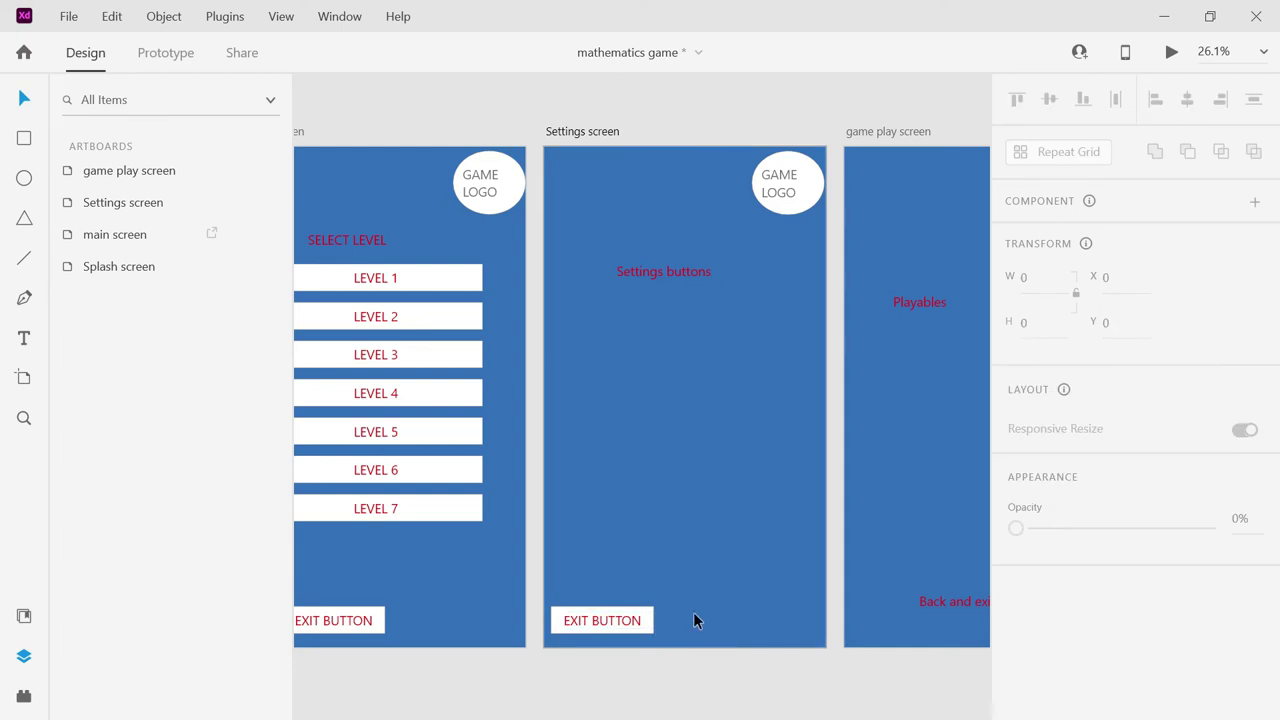
Place a second copy at the bottom right and relabel it BACK BUTTON.
{"action": "key", "text": "ctrl+v"}
{"action": "left_click_drag", "start_coordinate": [675, 620], "coordinate": [793, 625]}
{"action": "double_click", "coordinate": [765, 618]}
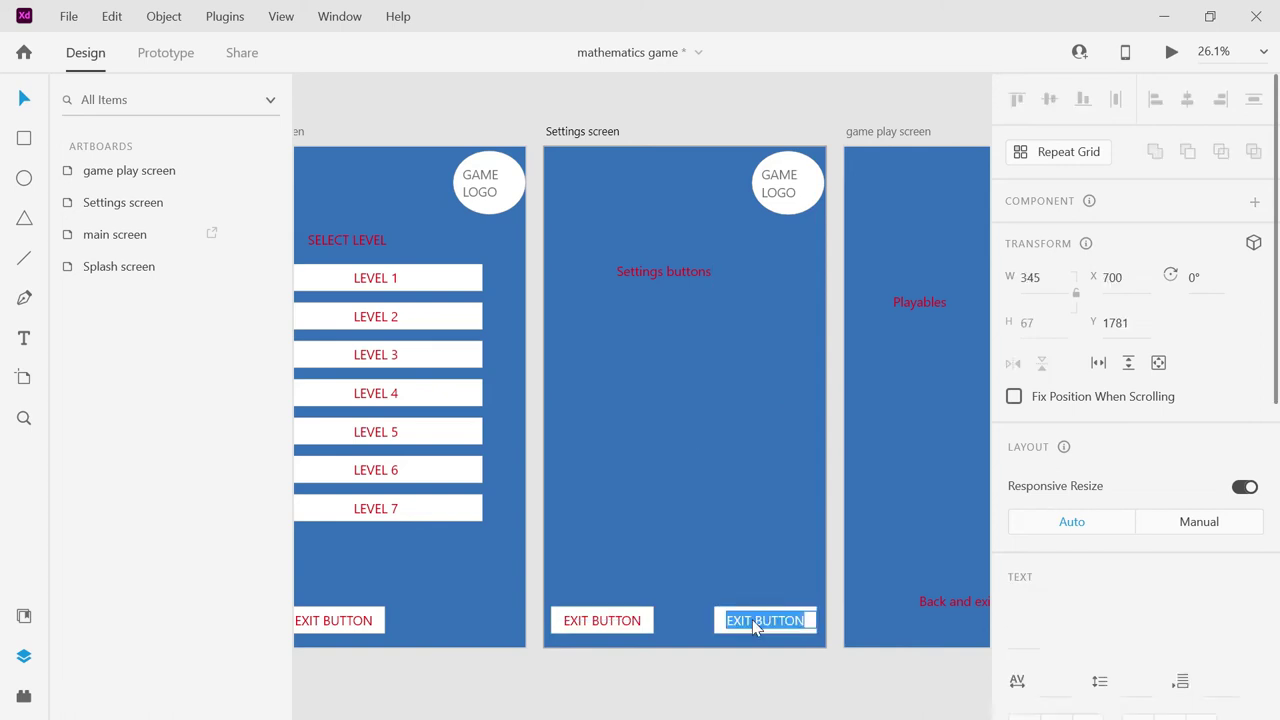
{"action": "left_click", "coordinate": [745, 620]}
{"action": "double_click", "coordinate": [746, 620]}
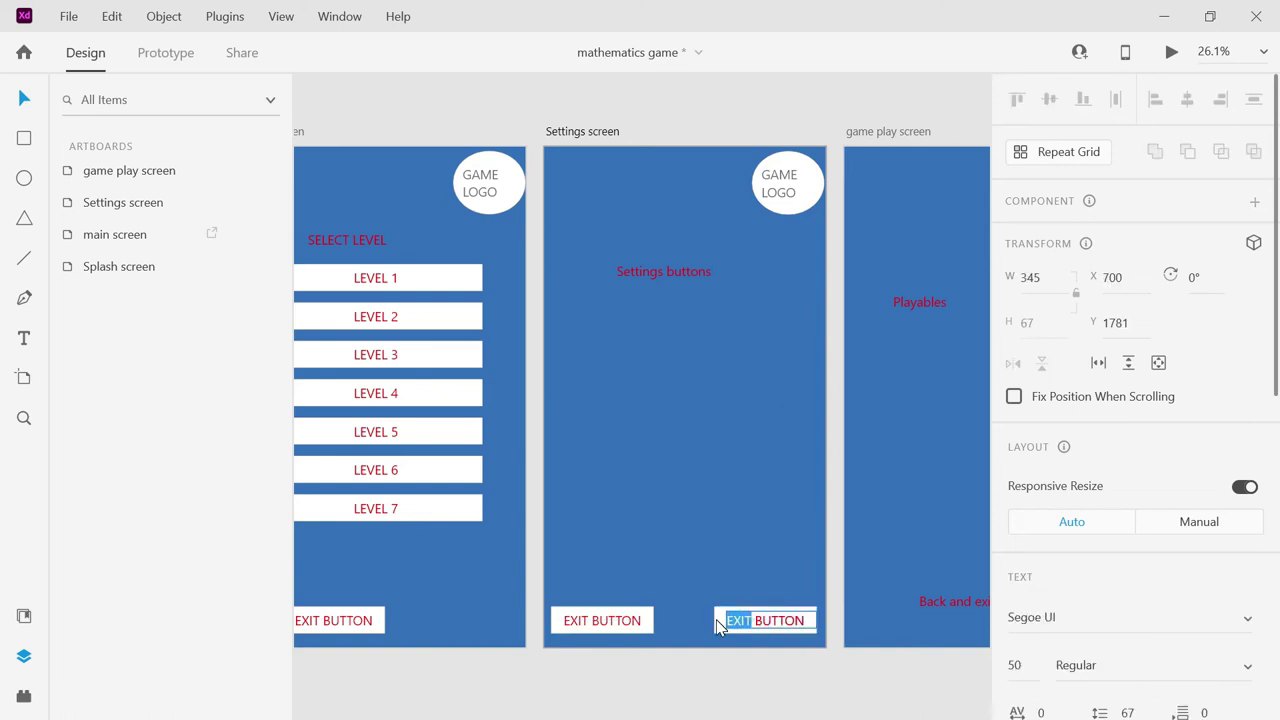
{"action": "type", "text": "BACK"}
{"action": "left_click", "coordinate": [753, 527]}
{"action": "left_click", "coordinate": [754, 530]}
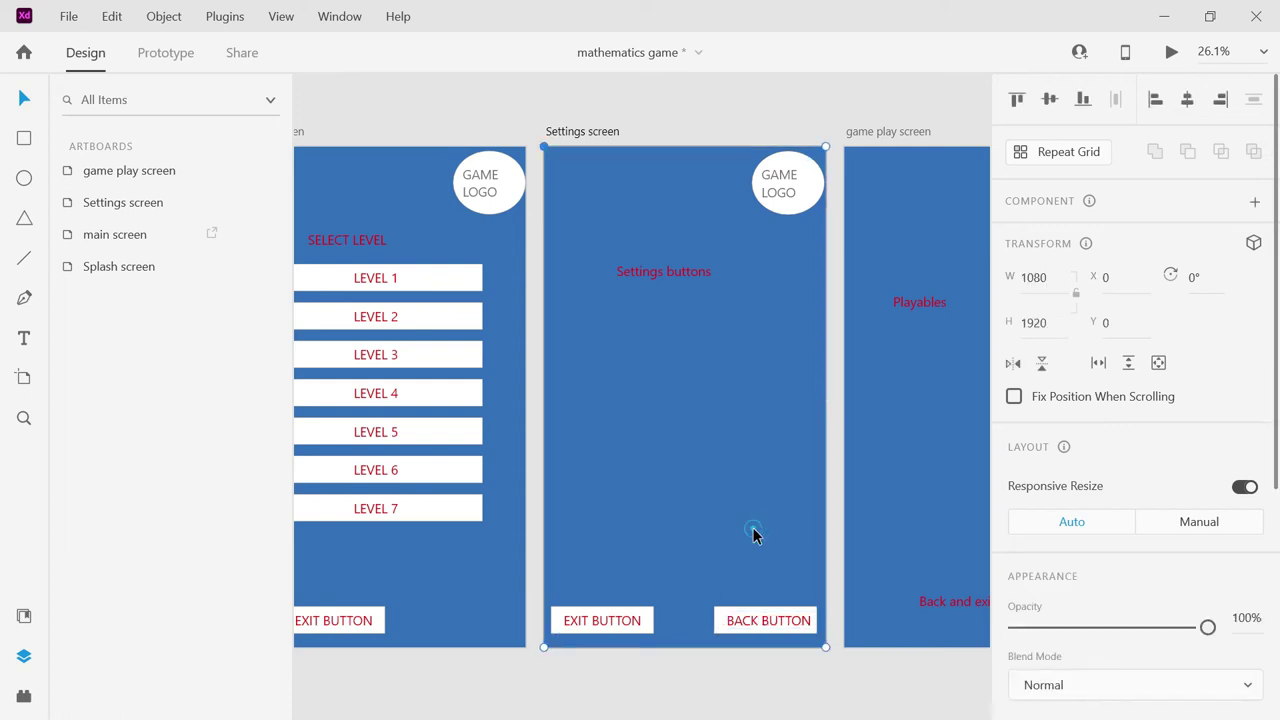
{"action": "key", "text": "ctrl+v"}
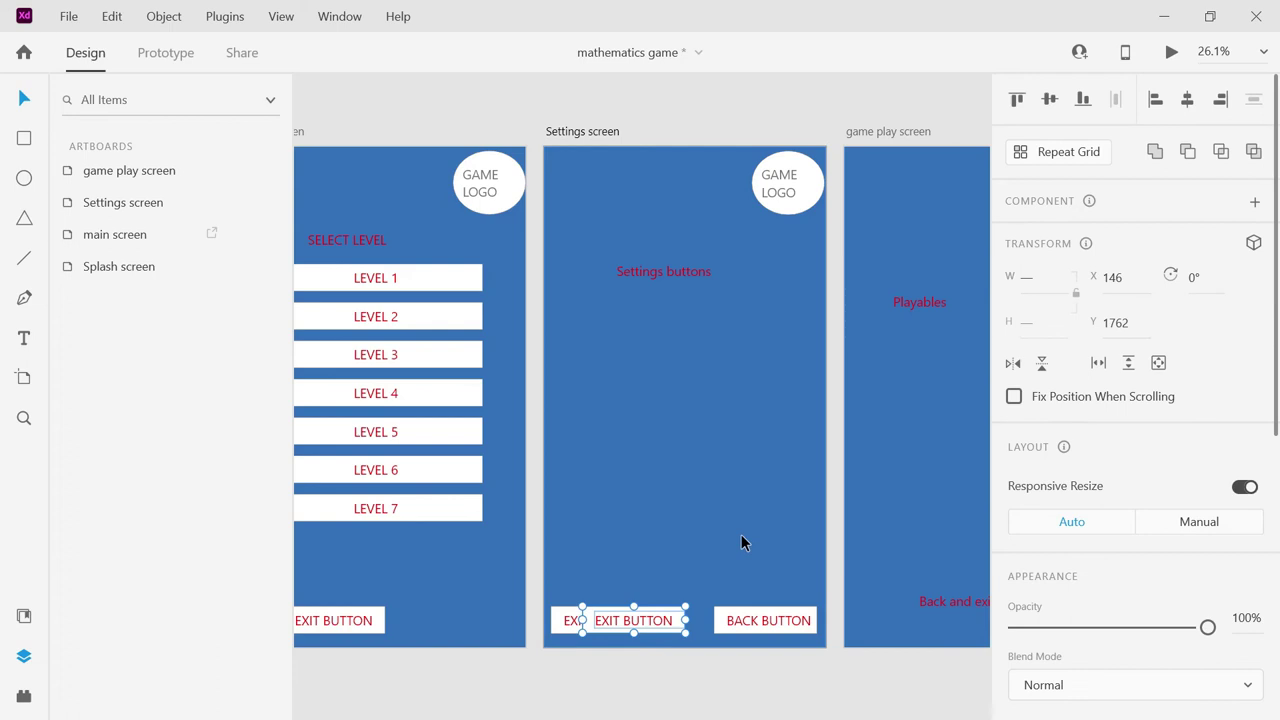
Move the pasted label under Settings buttons, retype it 'SOUNG ON and', and set font size 25.
{"action": "left_click_drag", "start_coordinate": [655, 625], "coordinate": [700, 325]}
{"action": "double_click", "coordinate": [698, 322]}
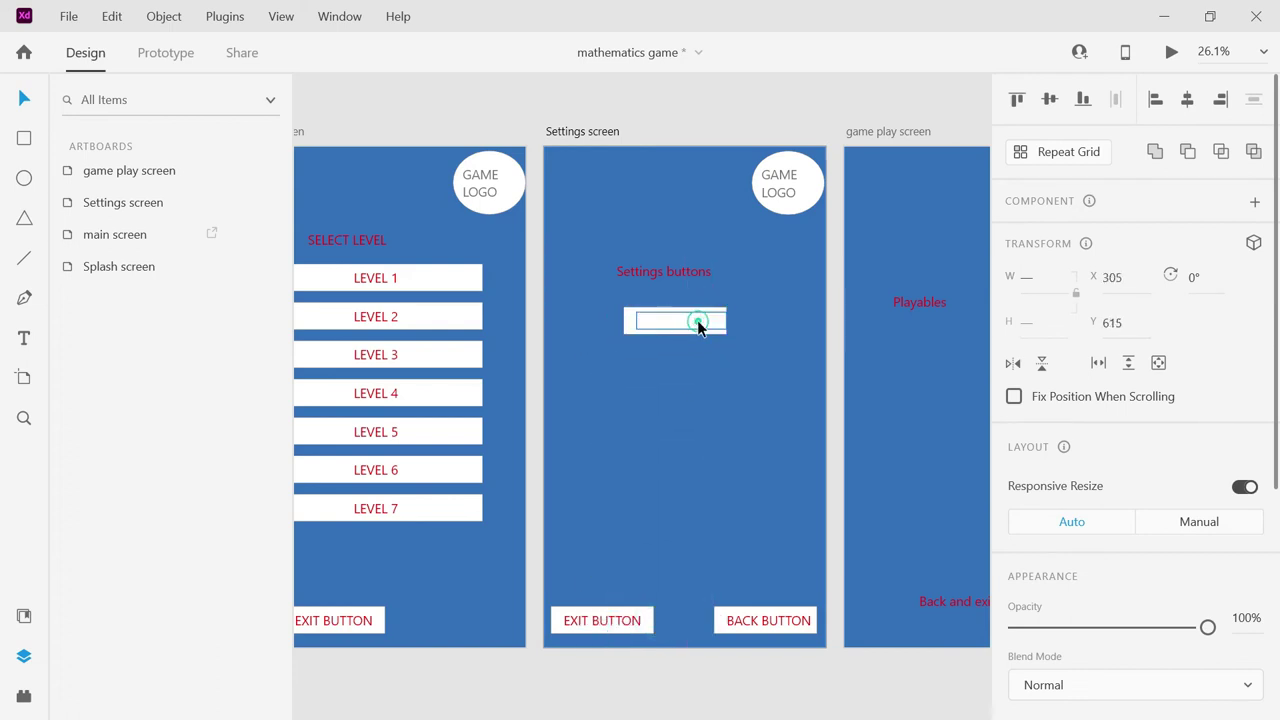
{"action": "key", "text": "ctrl+a"}
{"action": "type", "text": "SOU"}
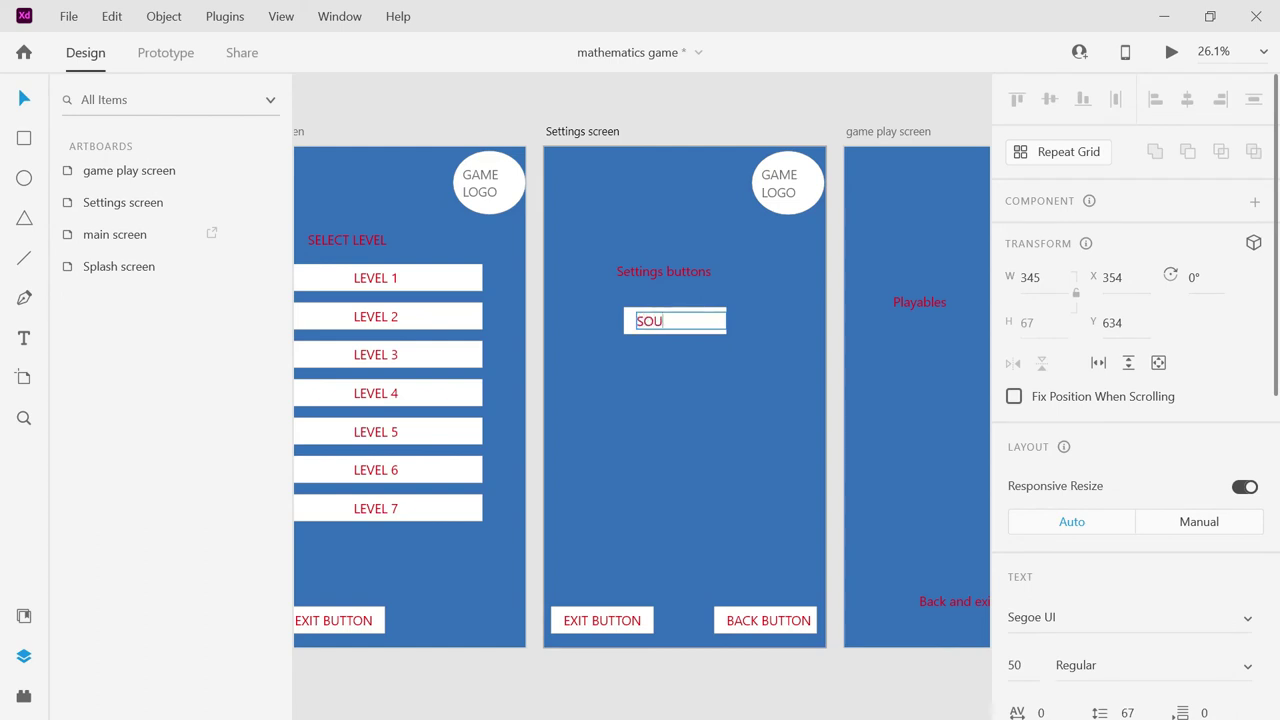
{"action": "type", "text": "NG ON and"}
{"action": "key", "text": "BackSpace"}
{"action": "key", "text": "BackSpace"}
{"action": "key", "text": "BackSpace"}
{"action": "left_click", "coordinate": [1020, 665]}
{"action": "type", "text": "25"}
{"action": "key", "text": "Return"}
{"action": "left_click", "coordinate": [708, 325]}
{"action": "key", "text": "ctrl+a"}
{"action": "left_click", "coordinate": [1014, 665]}
{"action": "type", "text": "25"}
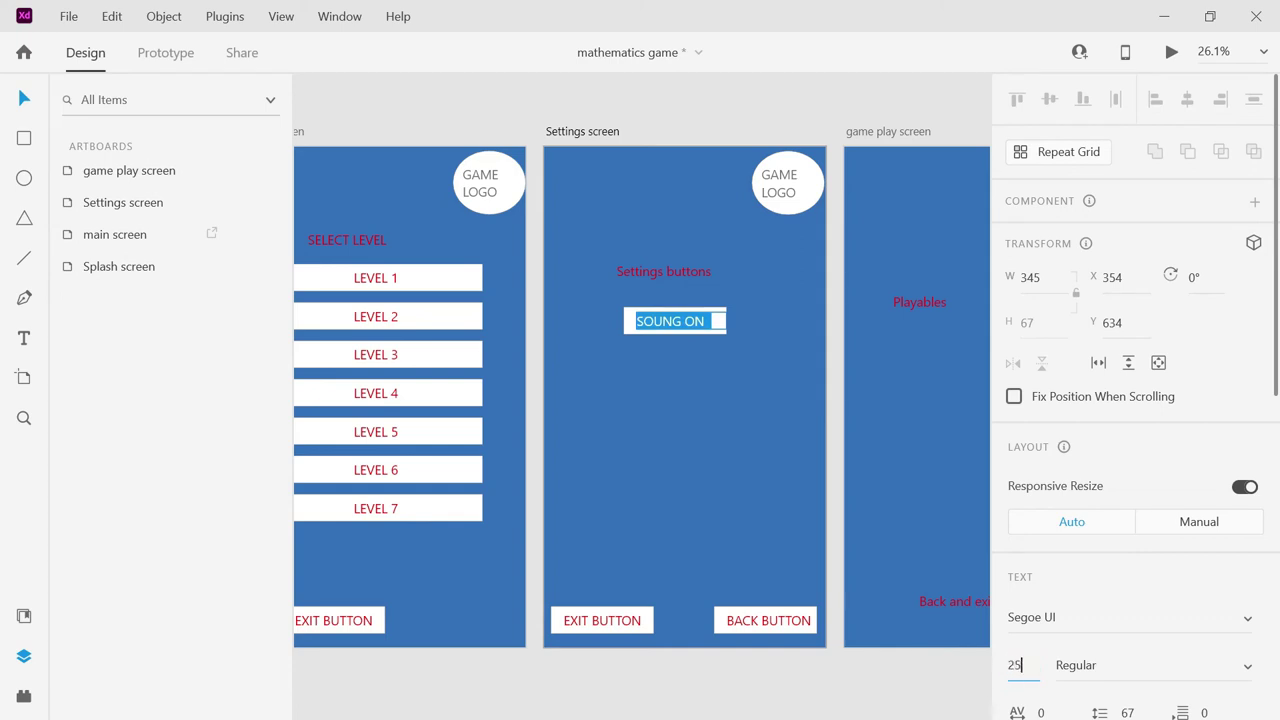
{"action": "key", "text": "Return"}
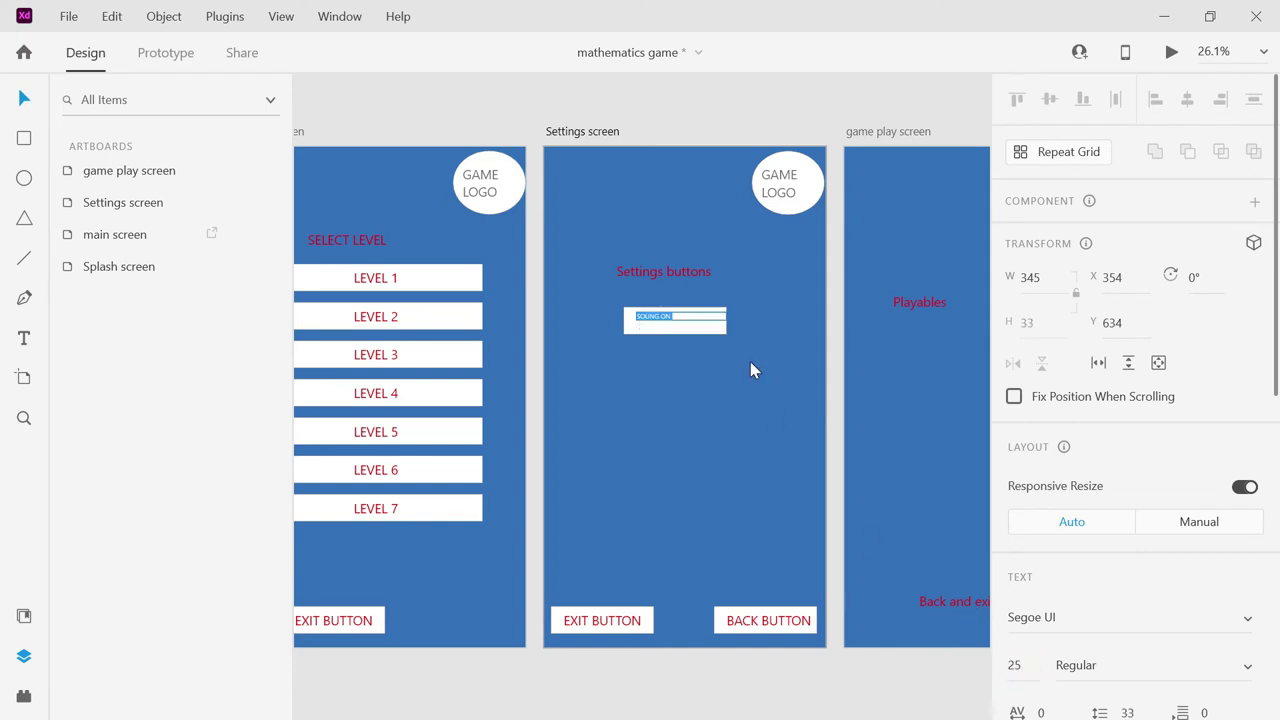
Complete the label as 'SOUNG ON AND OFF' at size 40, widen it, and duplicate the button below.
{"action": "left_click", "coordinate": [691, 312]}
{"action": "type", "text": "AND OFF"}
{"action": "key", "text": "ctrl+a"}
{"action": "left_click", "coordinate": [1014, 665]}
{"action": "type", "text": "40"}
{"action": "key", "text": "Return"}
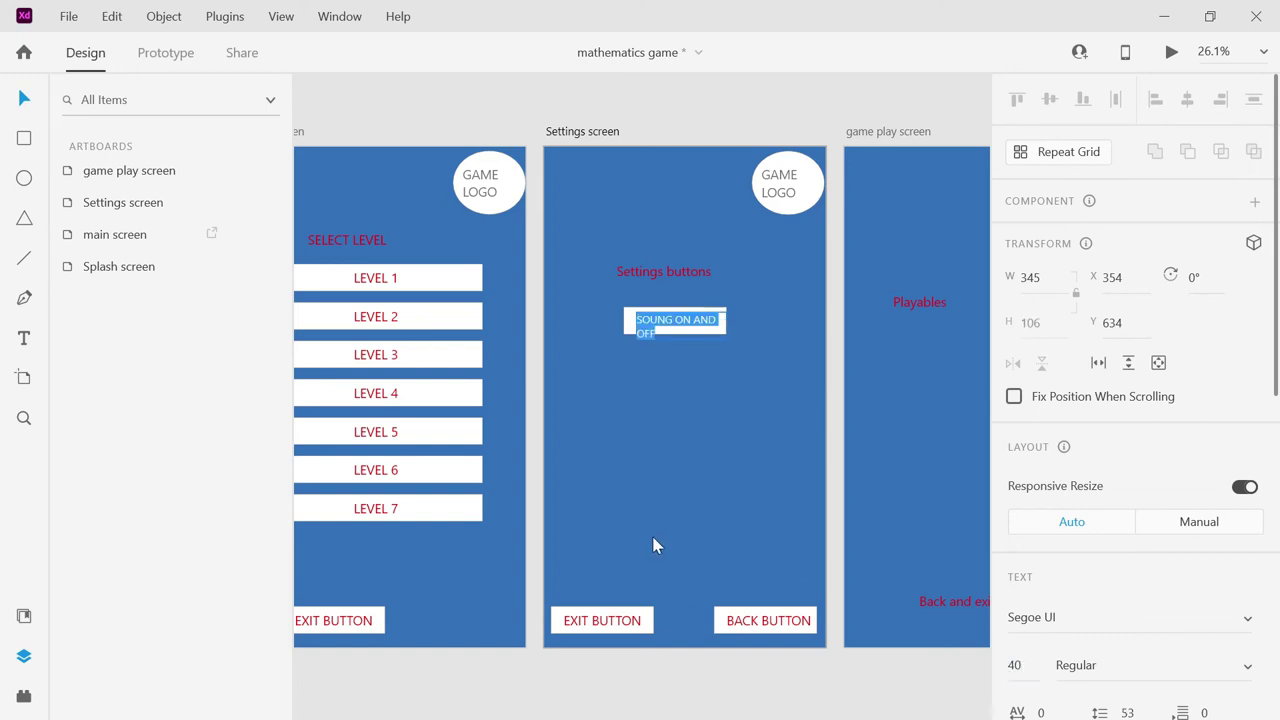
{"action": "key", "text": "Escape"}
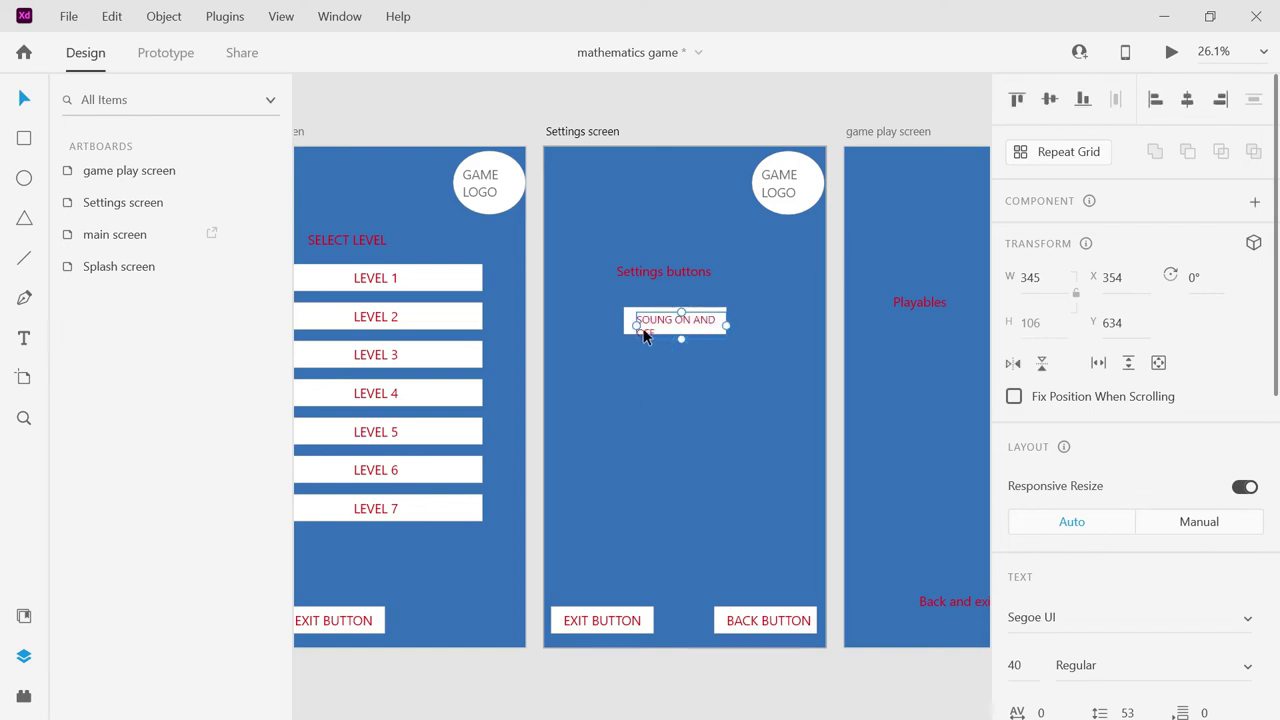
{"action": "left_click_drag", "start_coordinate": [634, 322], "coordinate": [624, 322]}
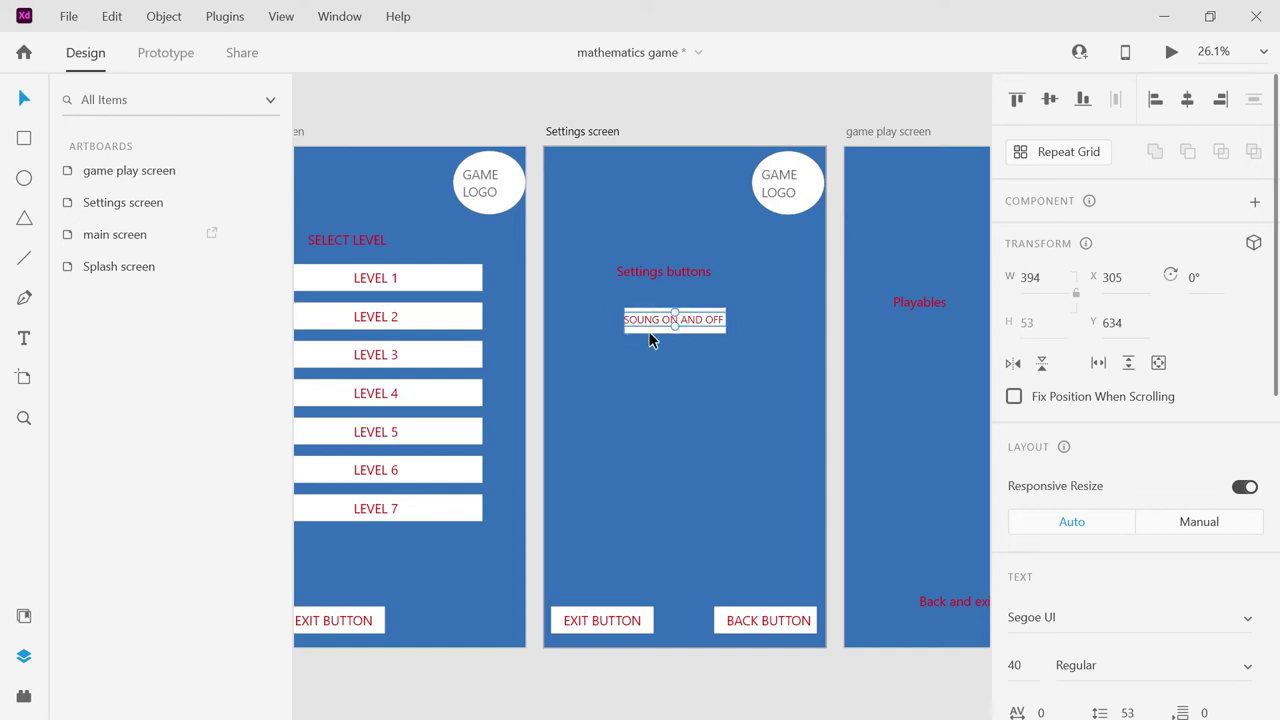
{"action": "left_click", "coordinate": [649, 334], "text": "shift"}
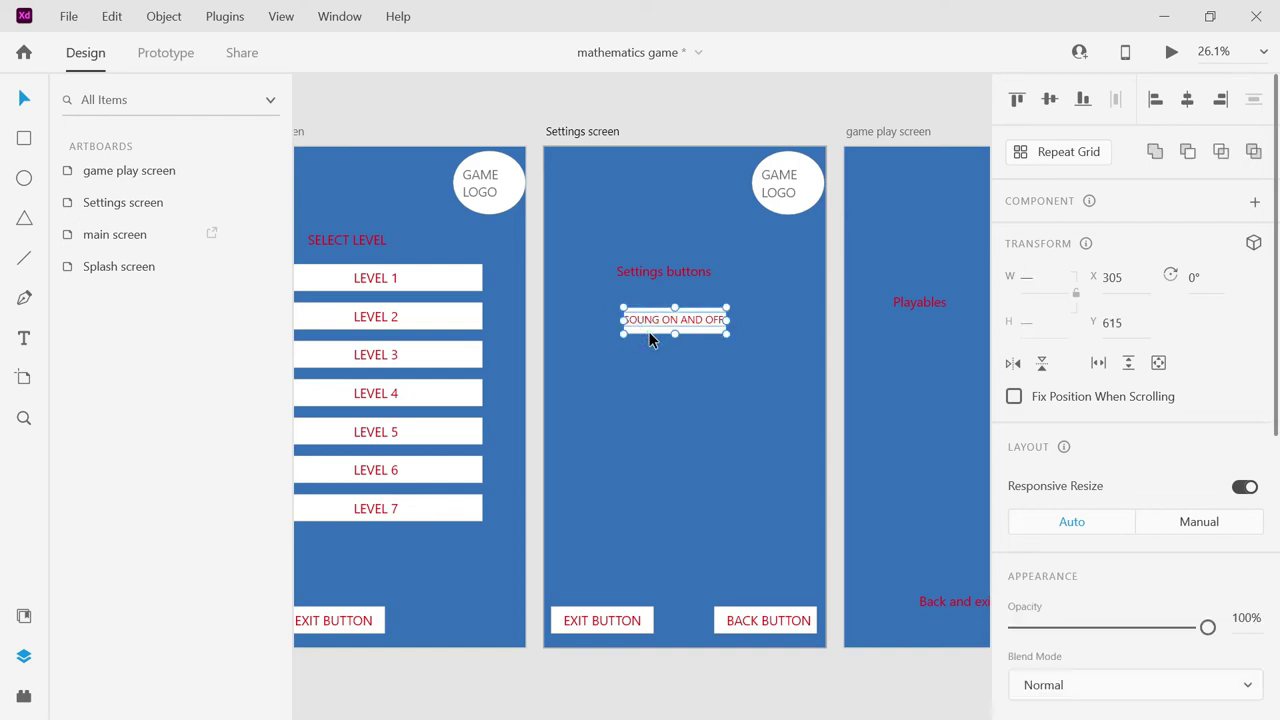
{"action": "left_click_drag", "start_coordinate": [650, 340], "coordinate": [660, 368]}
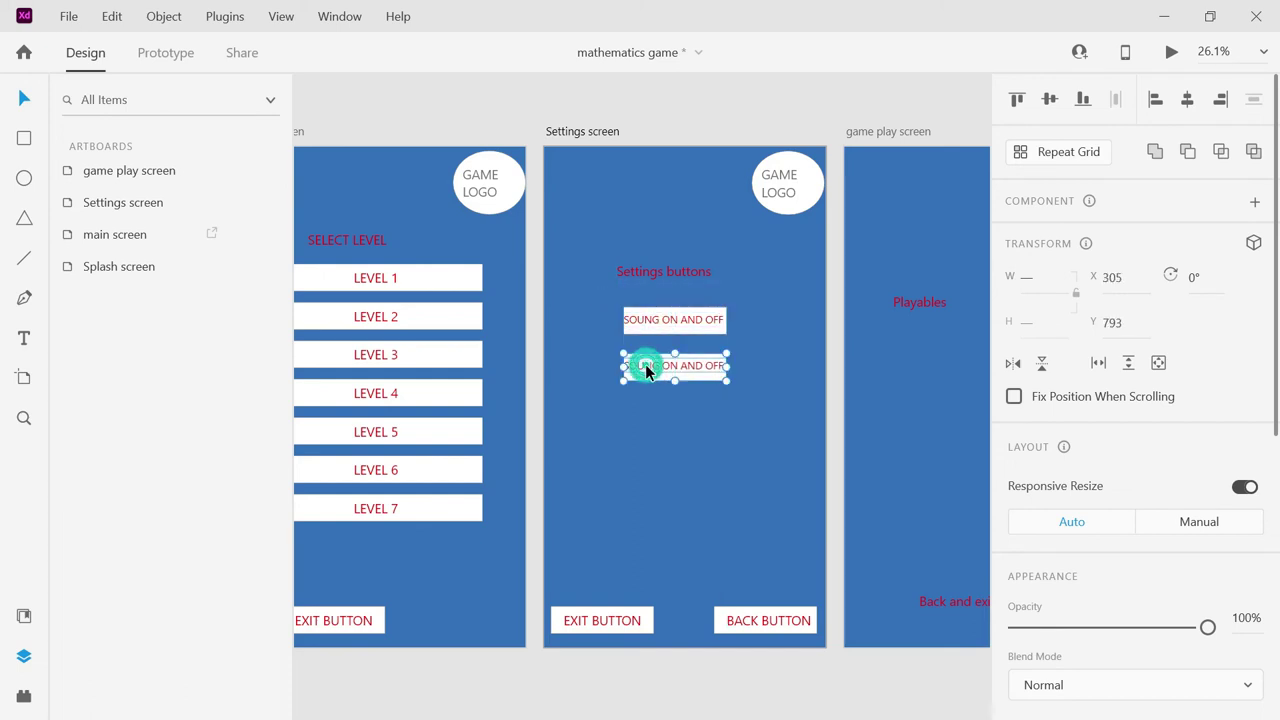
Correct the upper label's SOUNG to SOUND.
{"action": "double_click", "coordinate": [645, 366]}
{"action": "left_click", "coordinate": [660, 327]}
{"action": "double_click", "coordinate": [659, 324]}
{"action": "left_click", "coordinate": [658, 322]}
{"action": "key", "text": "BackSpace"}
{"action": "type", "text": "D"}
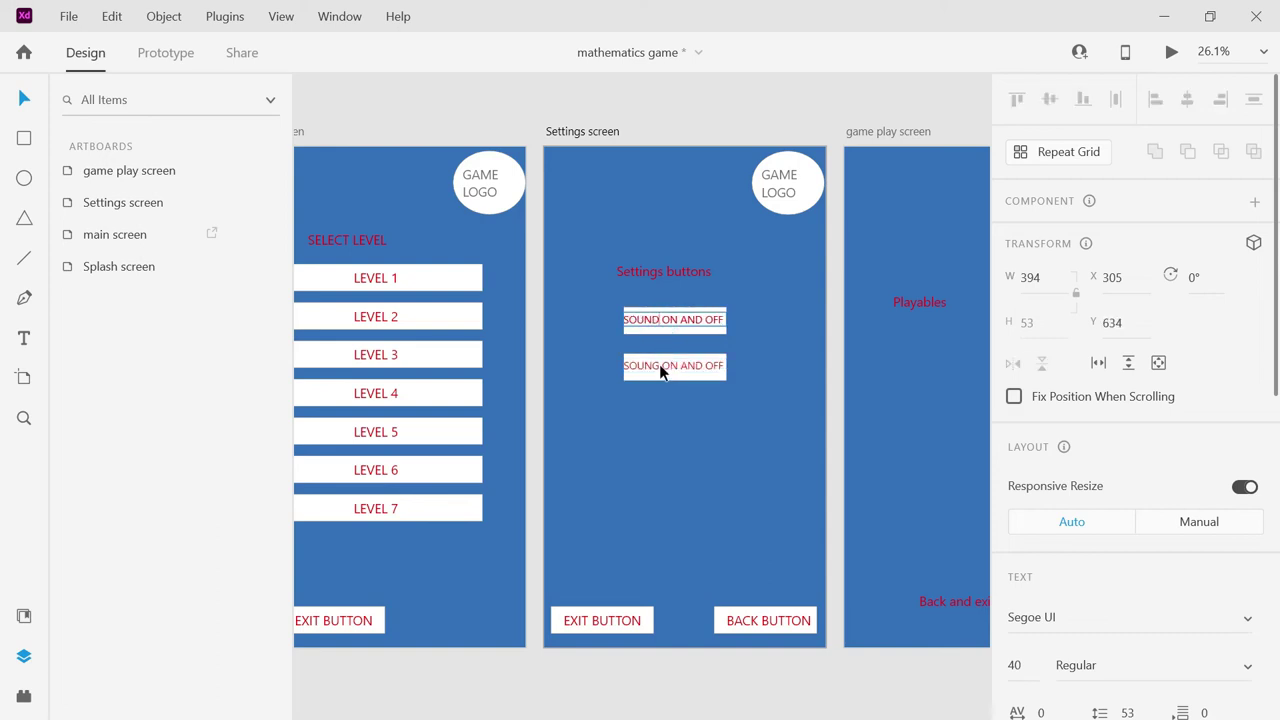
Rename the lower copy to MUSIC ON AND OFF and widen its text box.
{"action": "left_click", "coordinate": [659, 369]}
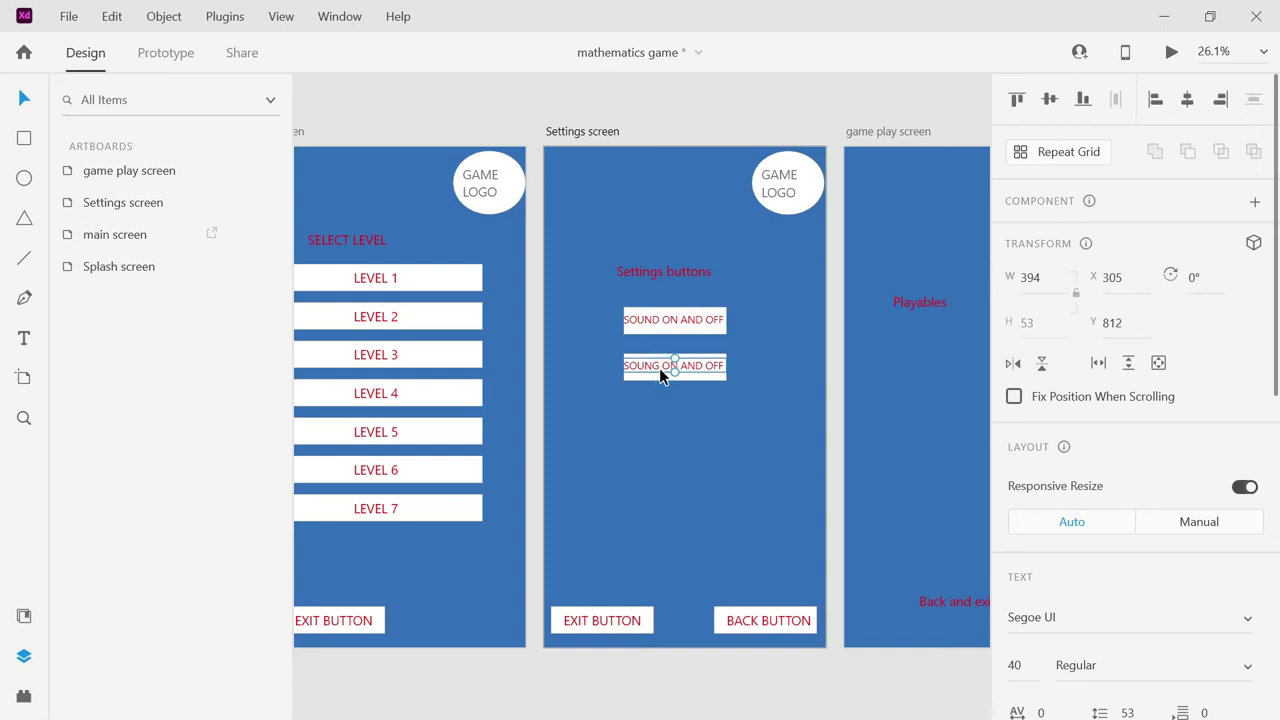
{"action": "double_click", "coordinate": [659, 366]}
{"action": "left_click", "coordinate": [659, 366]}
{"action": "double_click", "coordinate": [655, 366]}
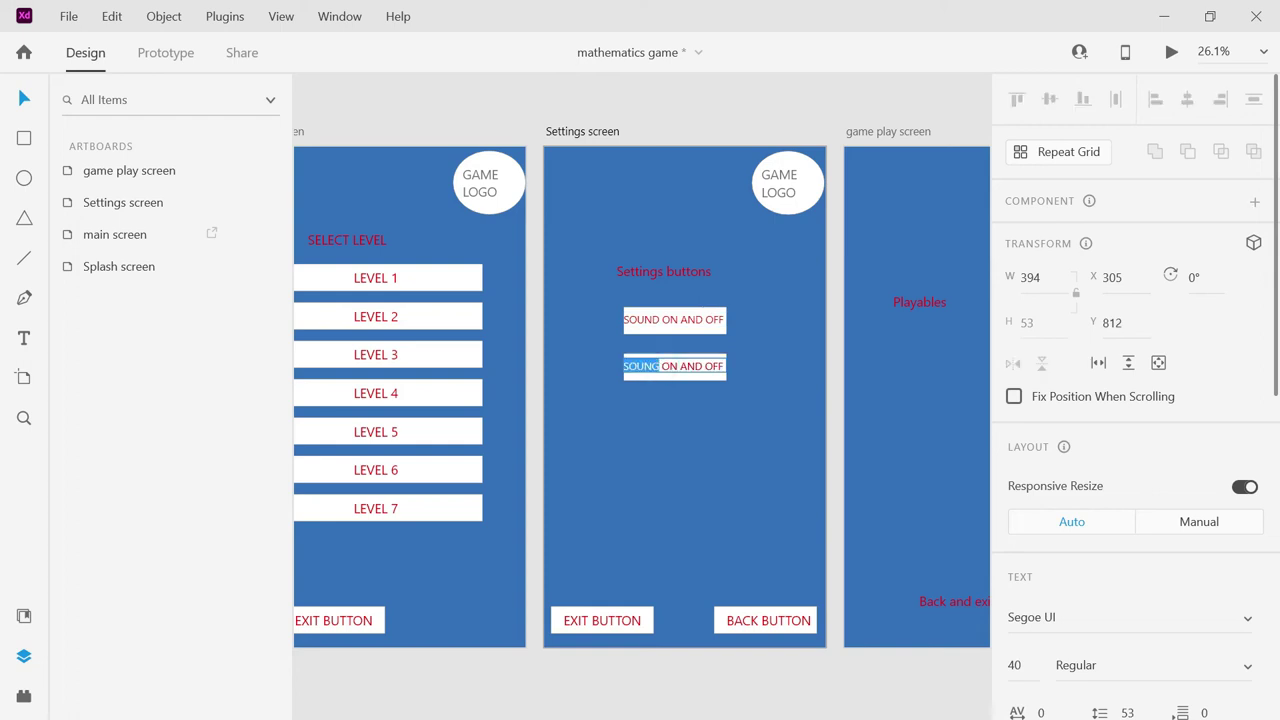
{"action": "type", "text": "MUSIC"}
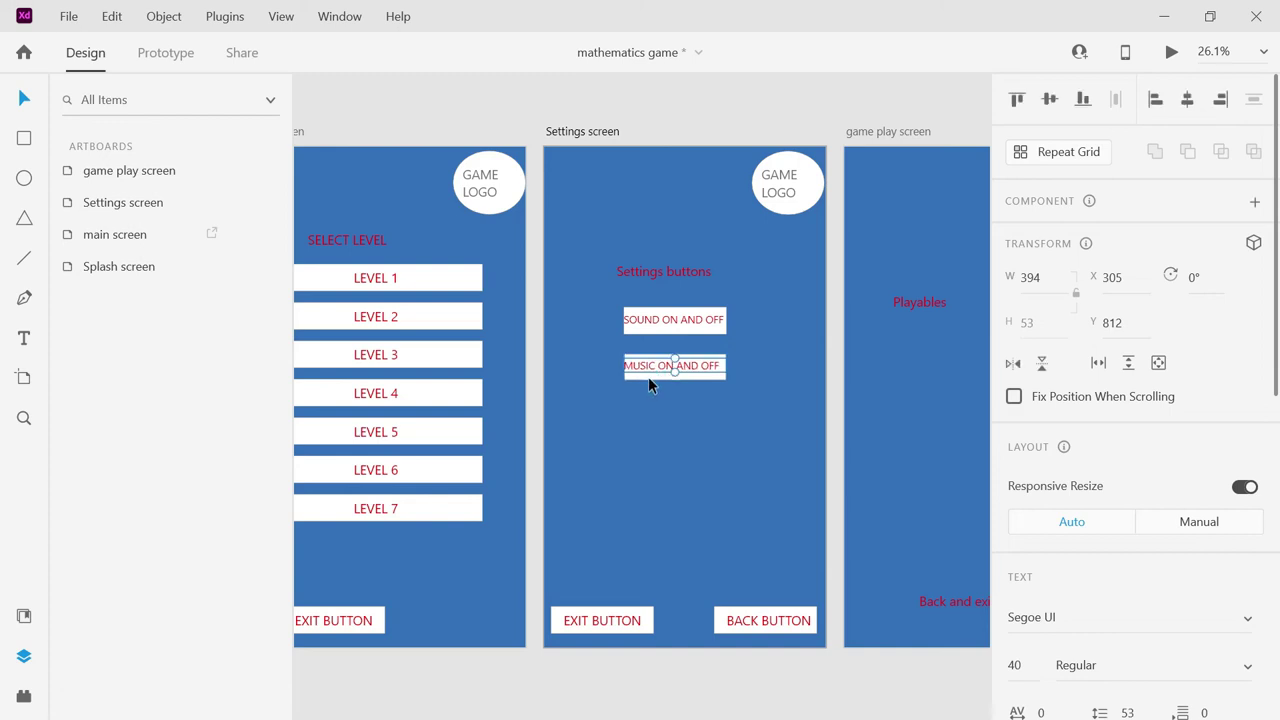
{"action": "key", "text": "Escape"}
{"action": "left_click_drag", "start_coordinate": [622, 367], "coordinate": [614, 367]}
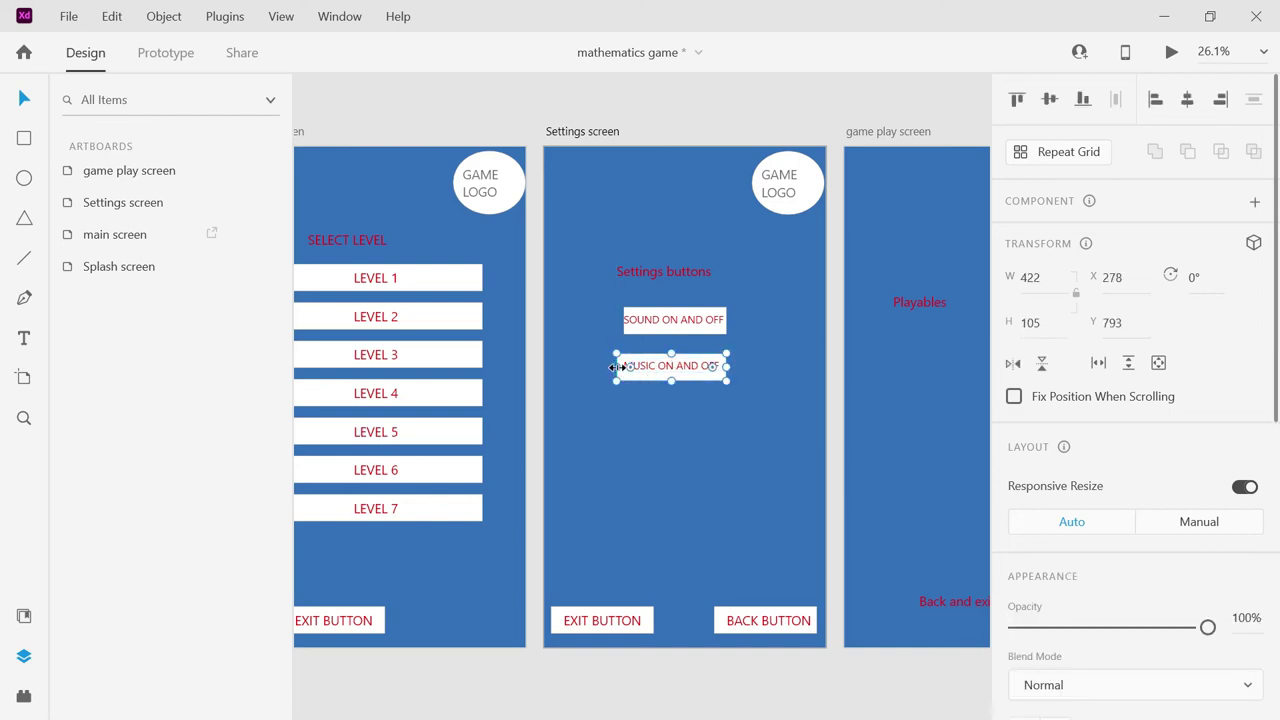
{"action": "left_click", "coordinate": [757, 355]}
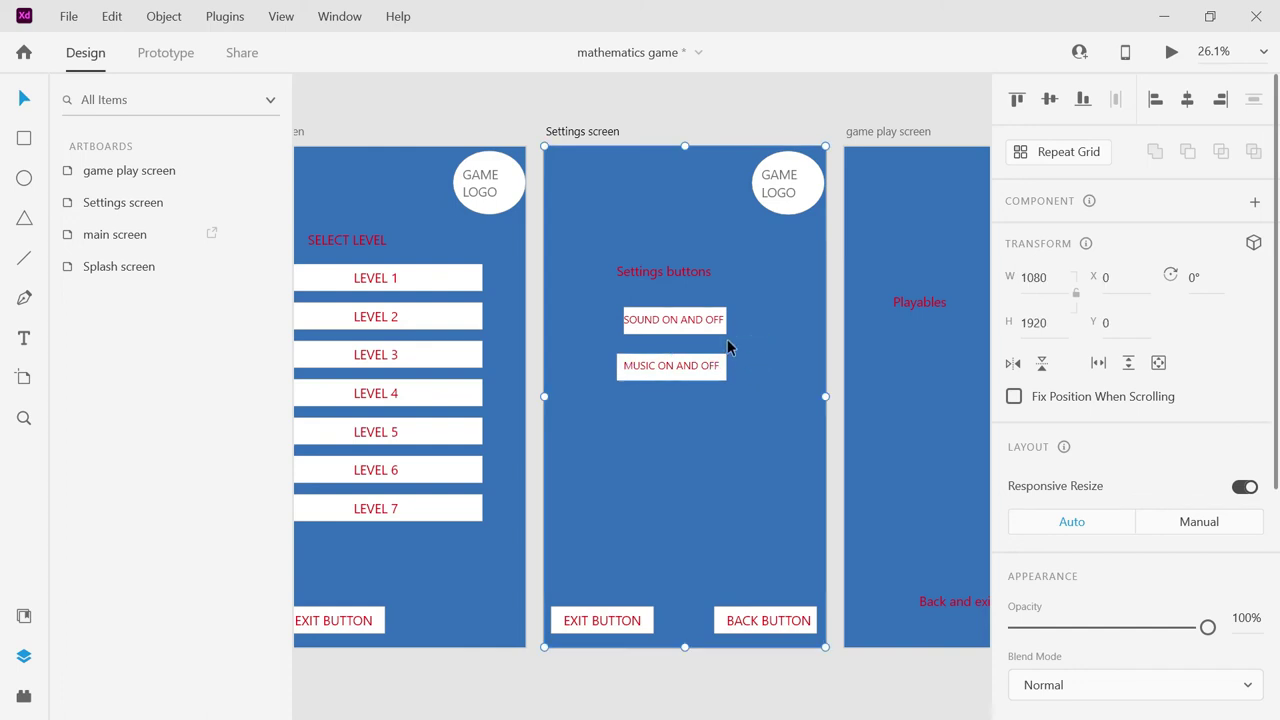
{"action": "left_click", "coordinate": [637, 331]}
{"action": "left_click_drag", "start_coordinate": [623, 320], "coordinate": [612, 321]}
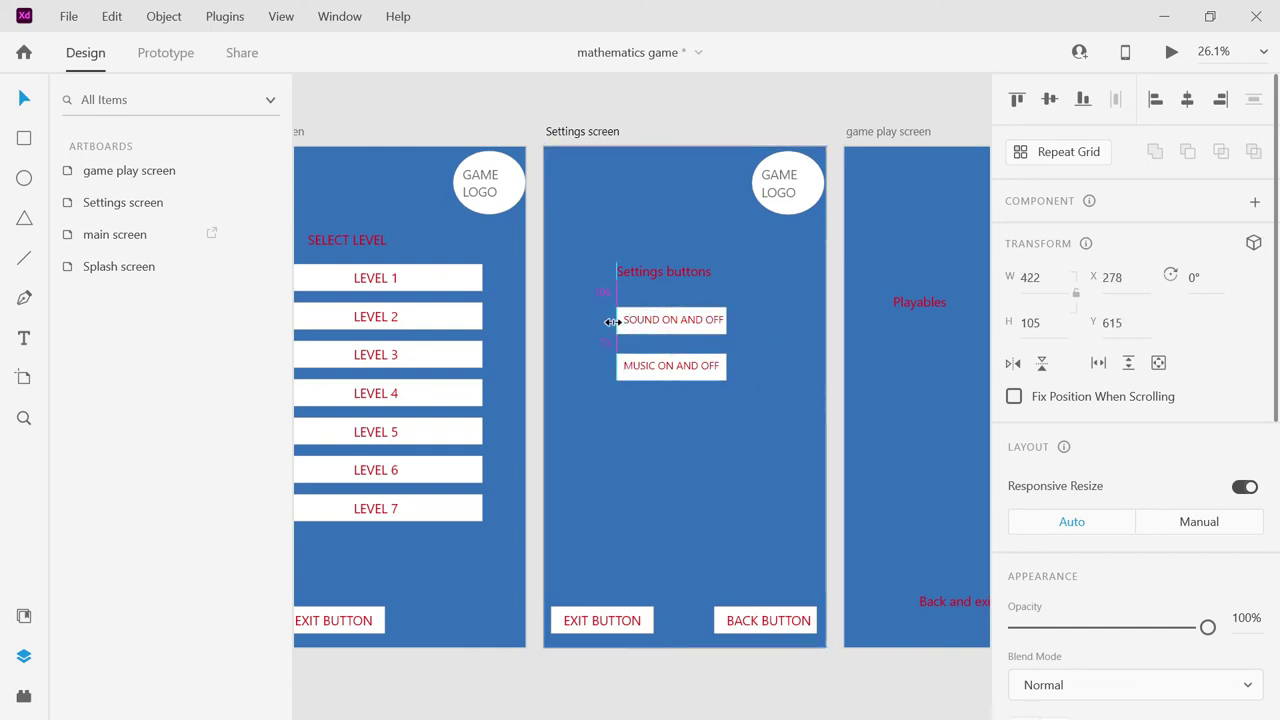
{"action": "left_click", "coordinate": [661, 432]}
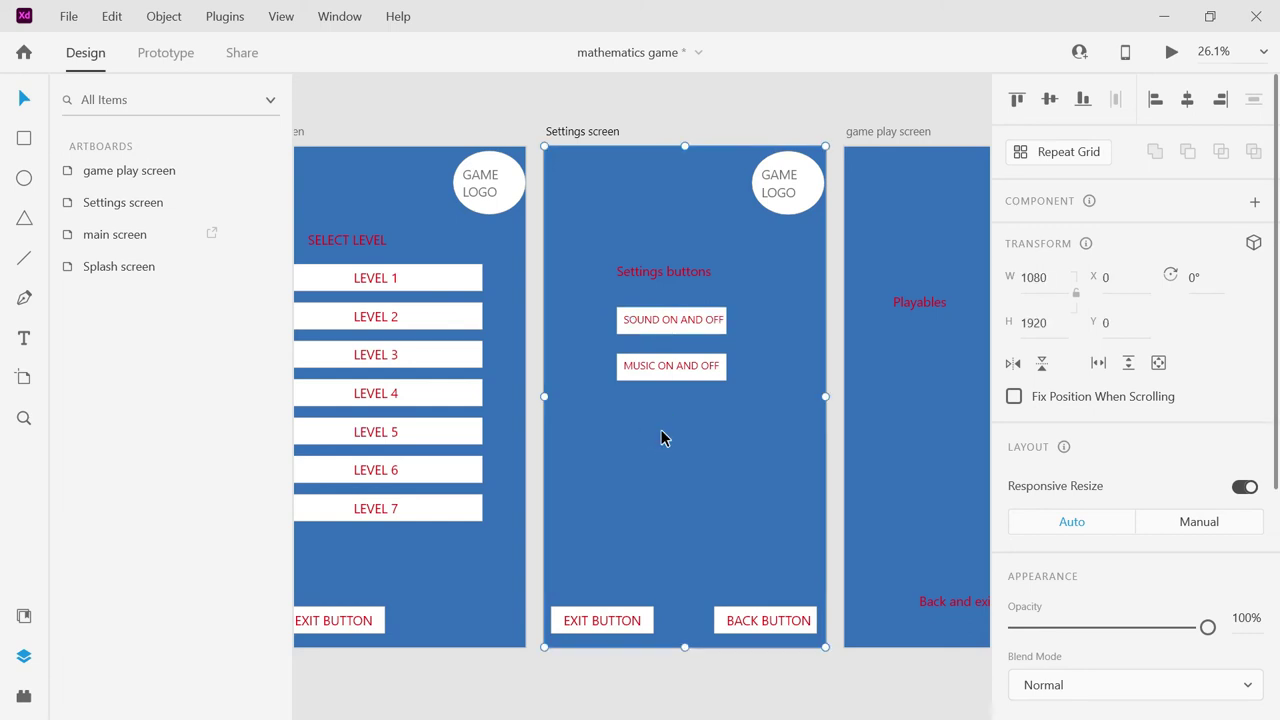
{"action": "key", "text": "ctrl+z"}
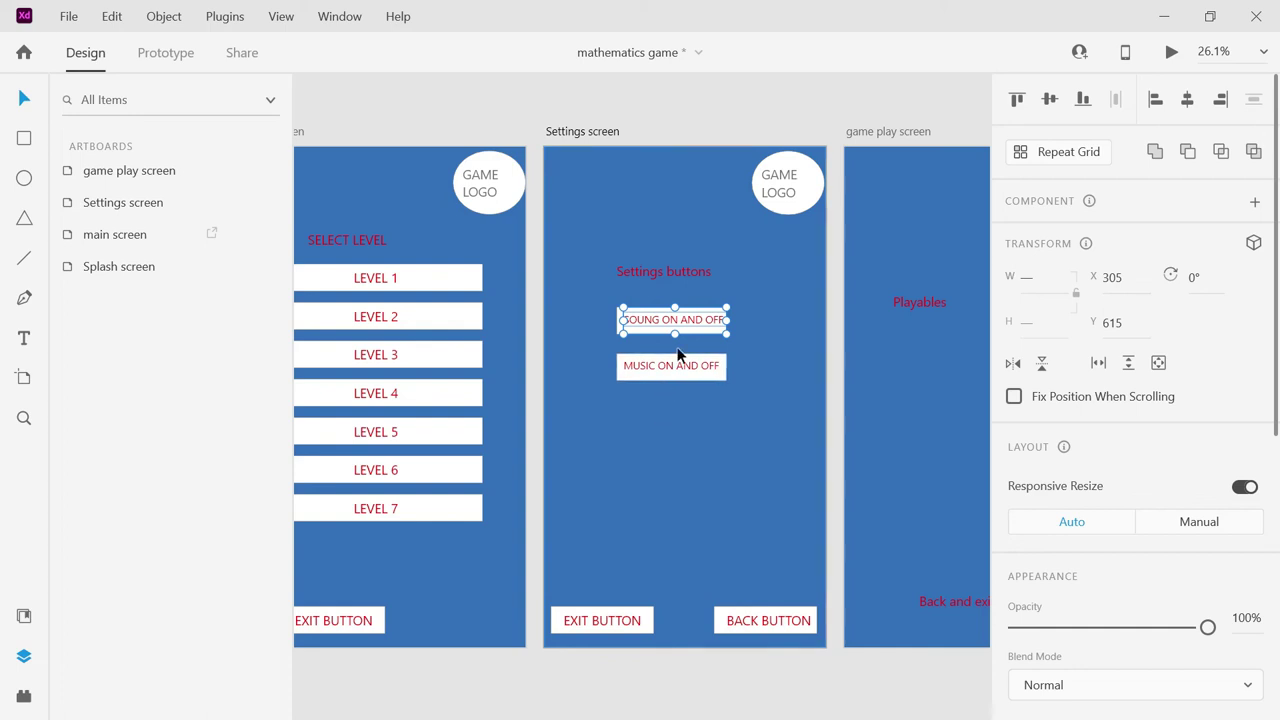
Add a button copy below MUSIC labelled PRO VERSION and adjust its position.
{"action": "left_click_drag", "start_coordinate": [666, 331], "coordinate": [612, 427]}
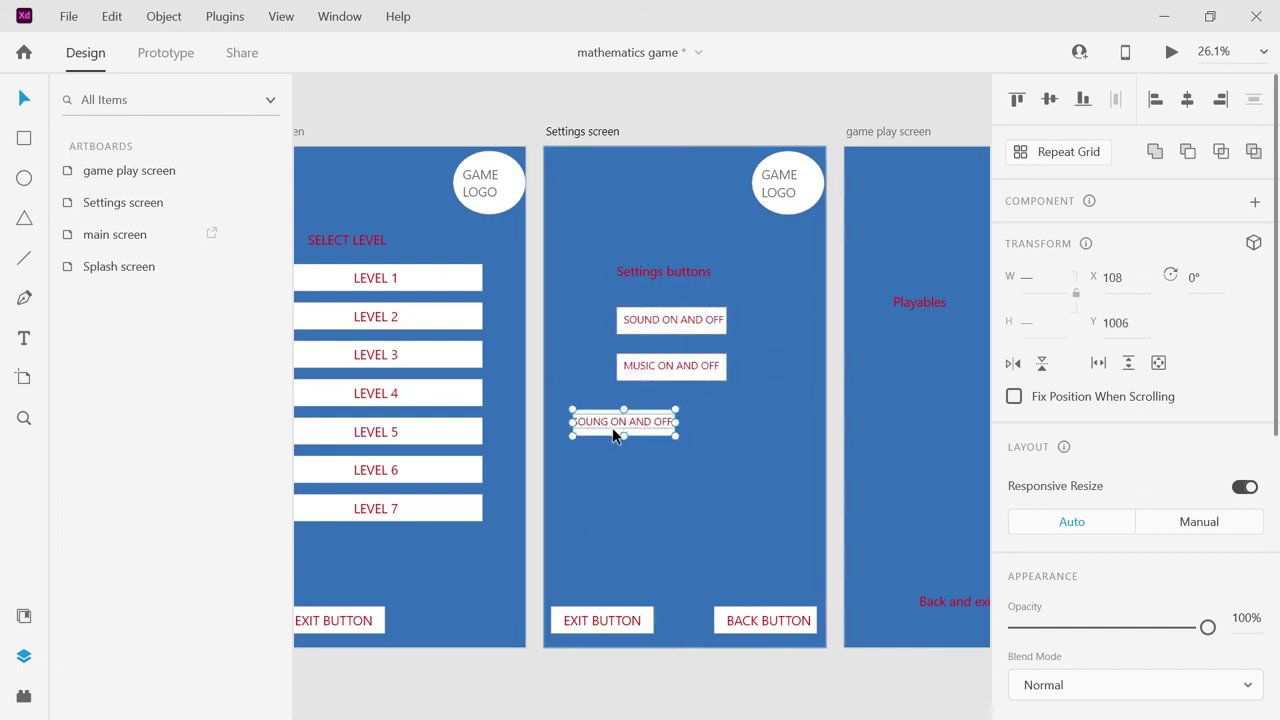
{"action": "double_click", "coordinate": [615, 425]}
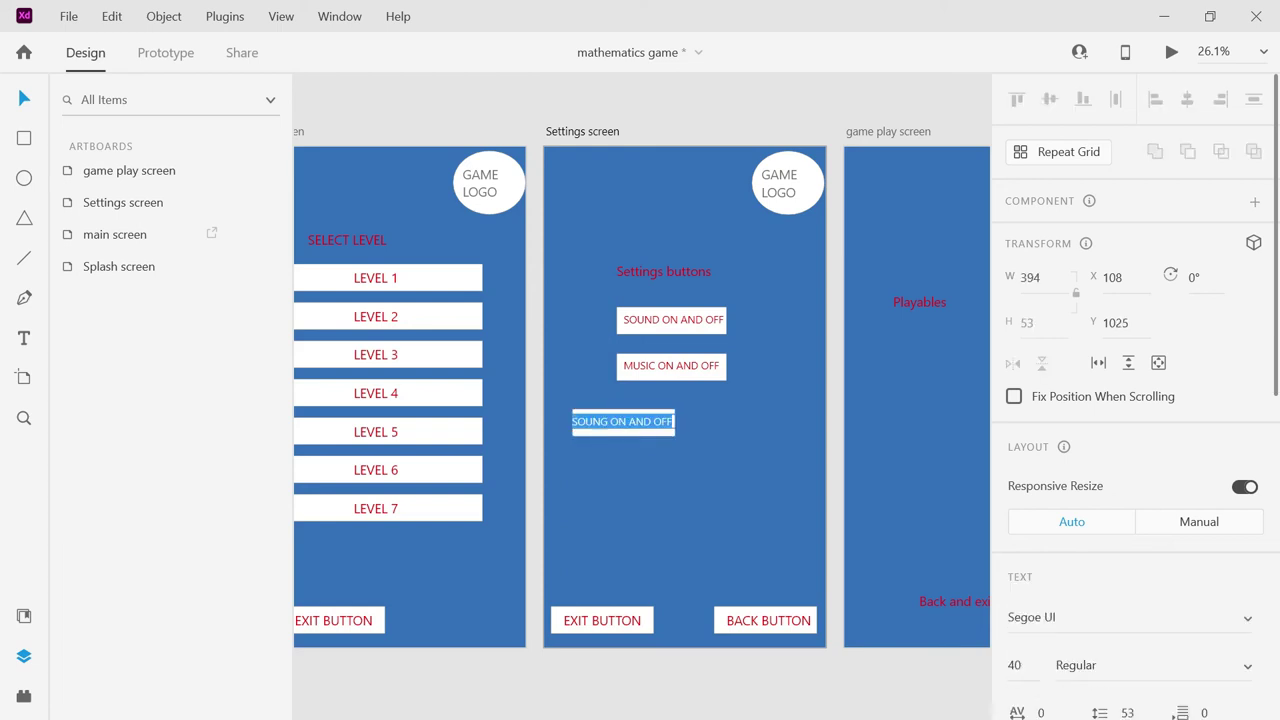
{"action": "type", "text": "PRO V"}
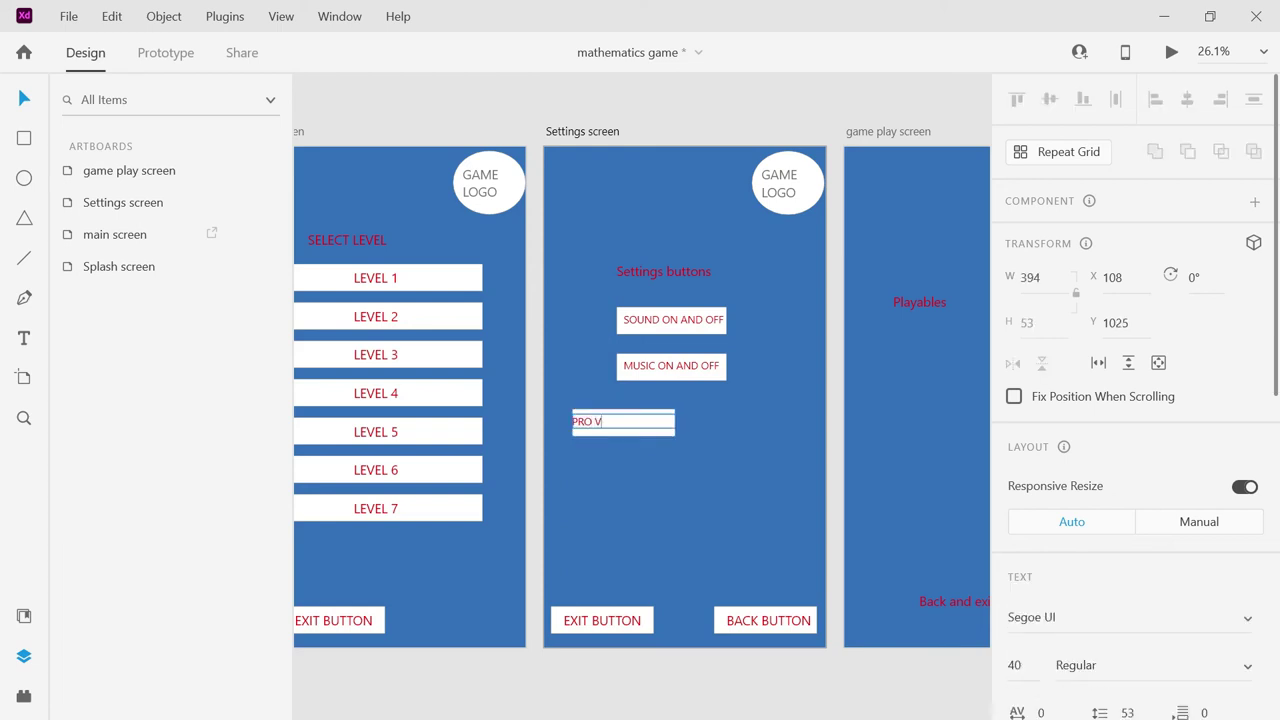
{"action": "type", "text": "ERSION"}
{"action": "left_click", "coordinate": [630, 458]}
{"action": "left_click", "coordinate": [701, 423]}
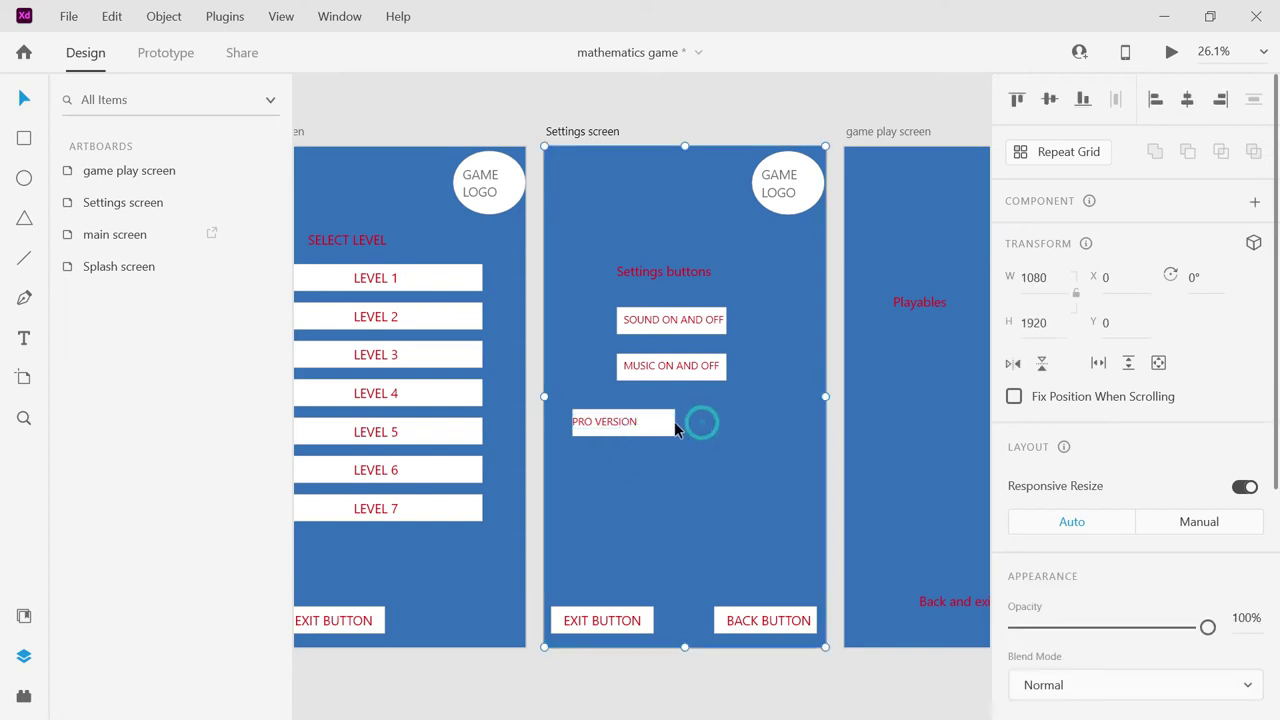
{"action": "left_click", "coordinate": [640, 419]}
{"action": "left_click", "coordinate": [591, 420]}
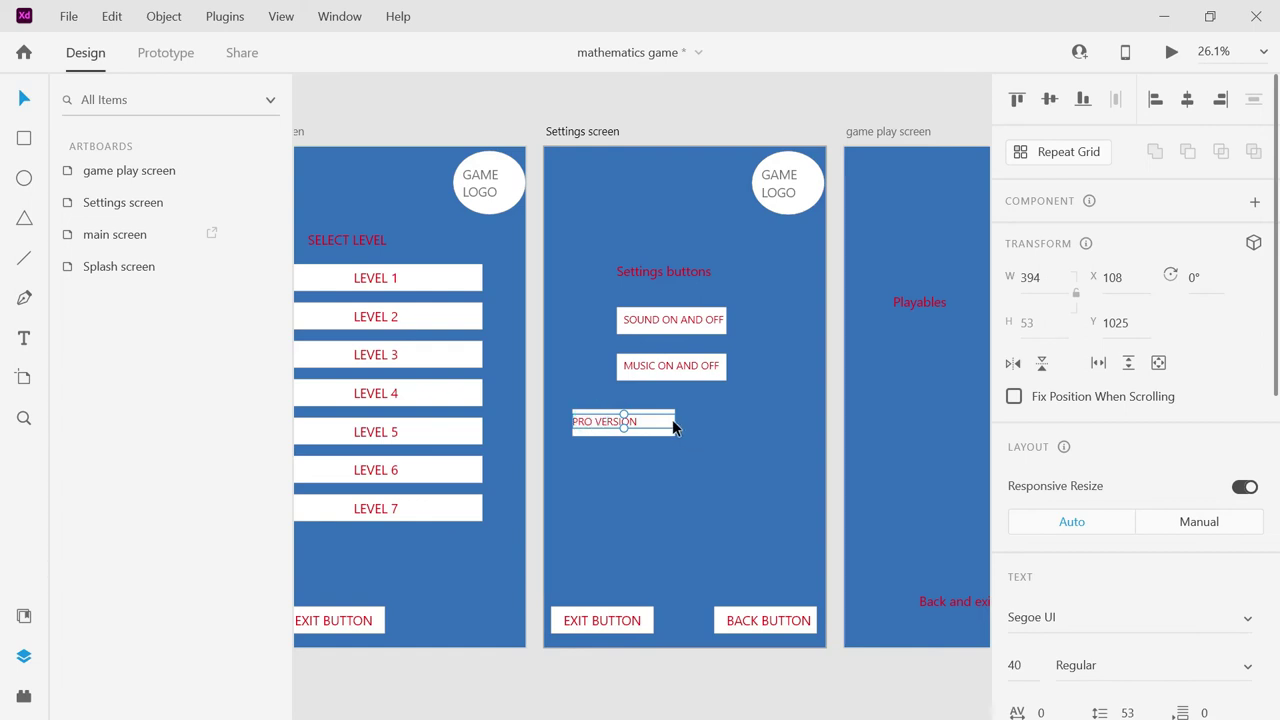
{"action": "left_click_drag", "start_coordinate": [673, 427], "coordinate": [683, 426]}
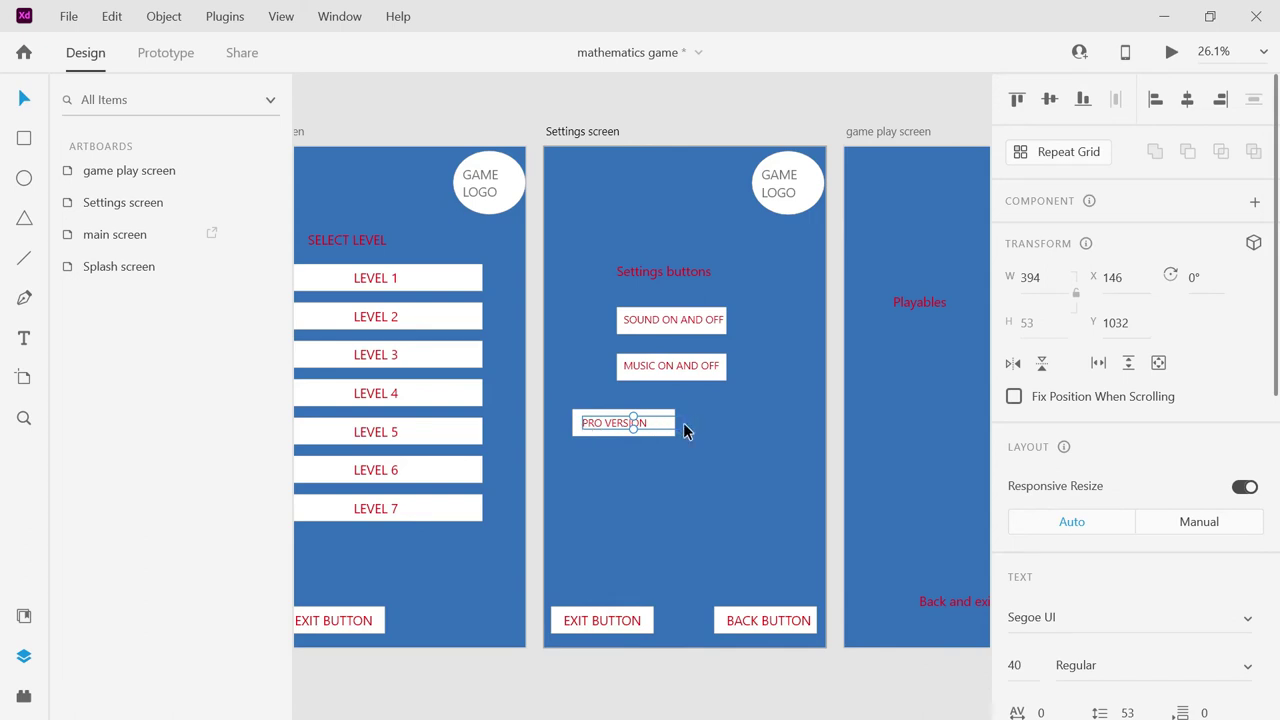
{"action": "left_click_drag", "start_coordinate": [686, 431], "coordinate": [686, 430]}
{"action": "left_click", "coordinate": [652, 440]}
{"action": "left_click", "coordinate": [685, 482]}
Add an ADS FREE button copy beside PRO VERSION and line them up.
{"action": "left_click_drag", "start_coordinate": [664, 326], "coordinate": [733, 422]}
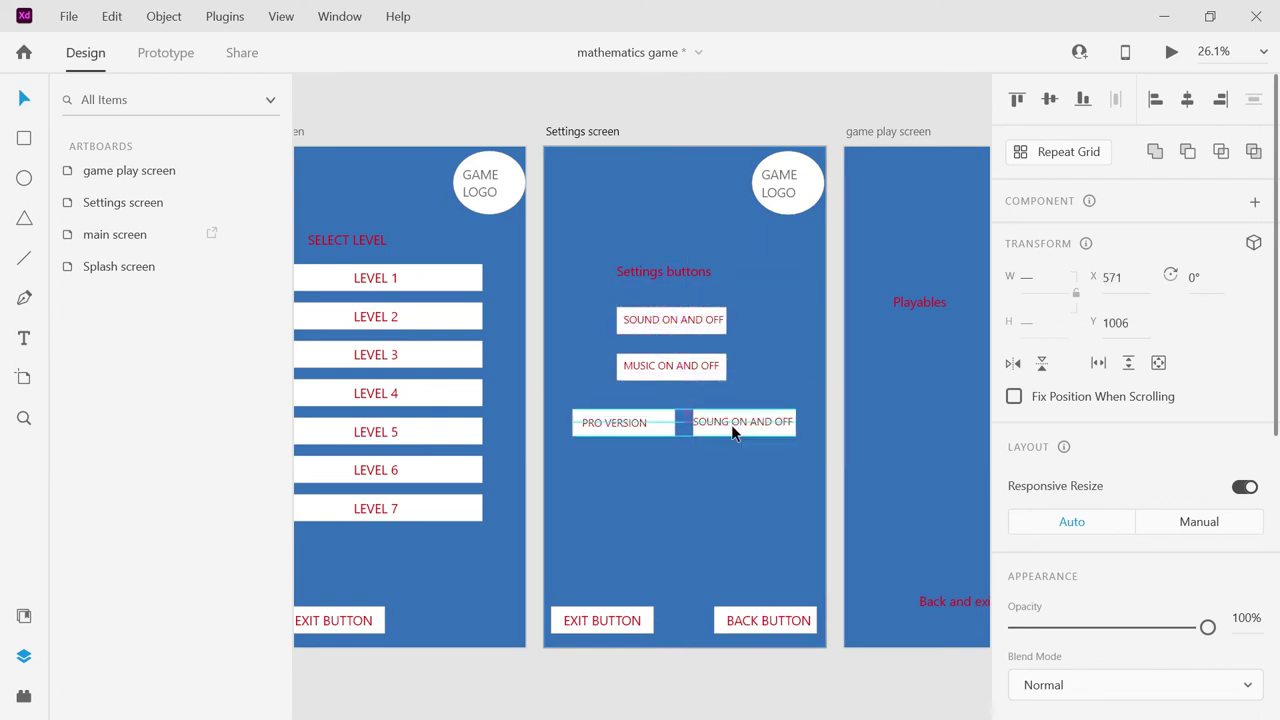
{"action": "double_click", "coordinate": [731, 421]}
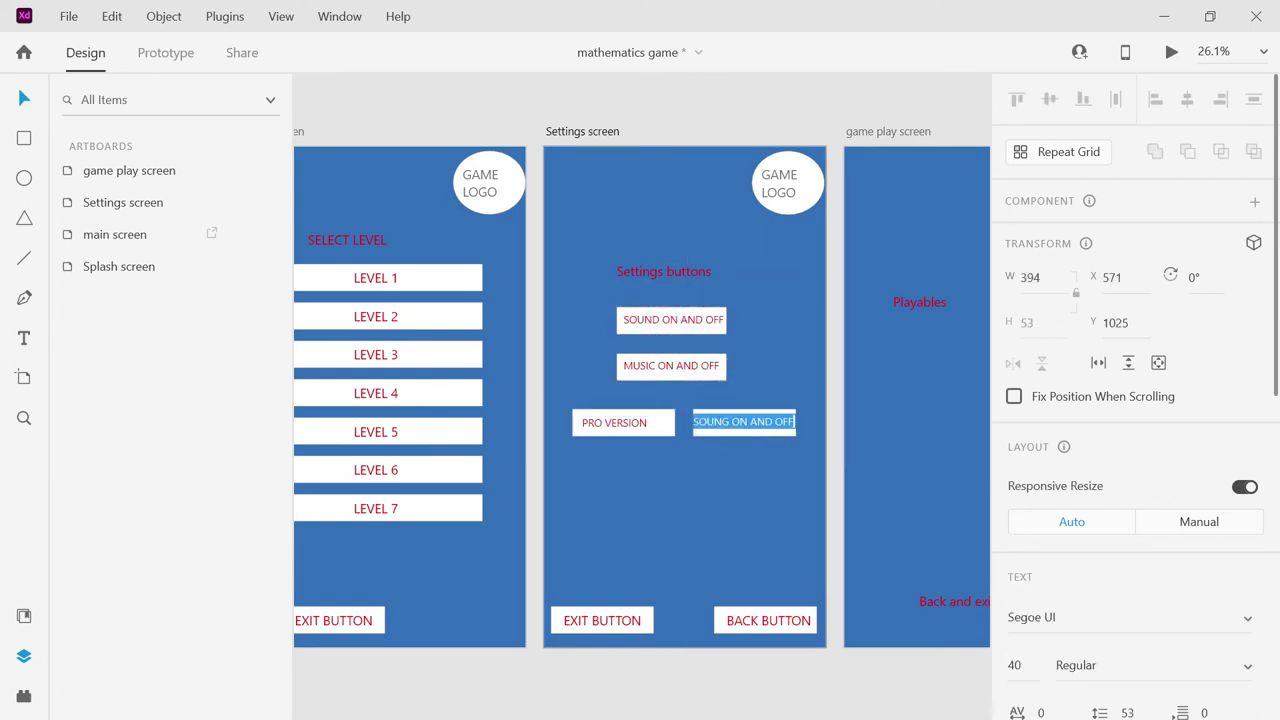
{"action": "type", "text": "ADS FREE"}
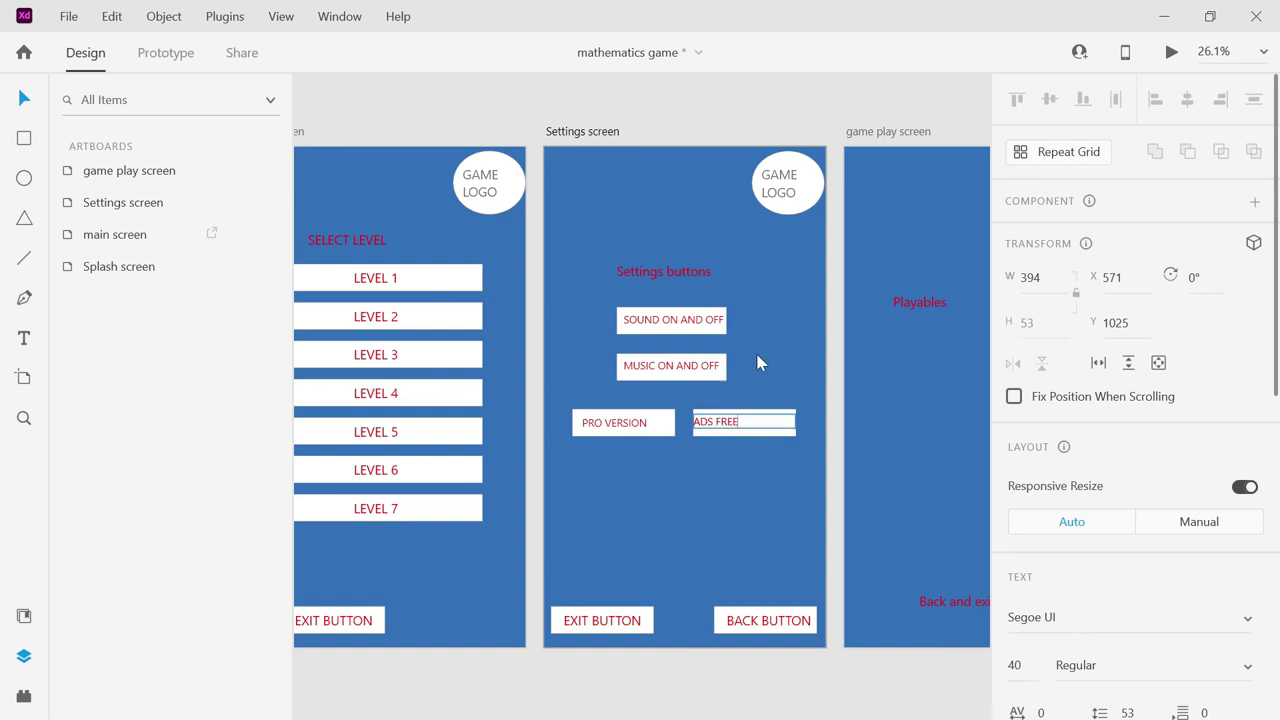
{"action": "left_click_drag", "start_coordinate": [723, 420], "coordinate": [742, 415]}
{"action": "left_click", "coordinate": [720, 474]}
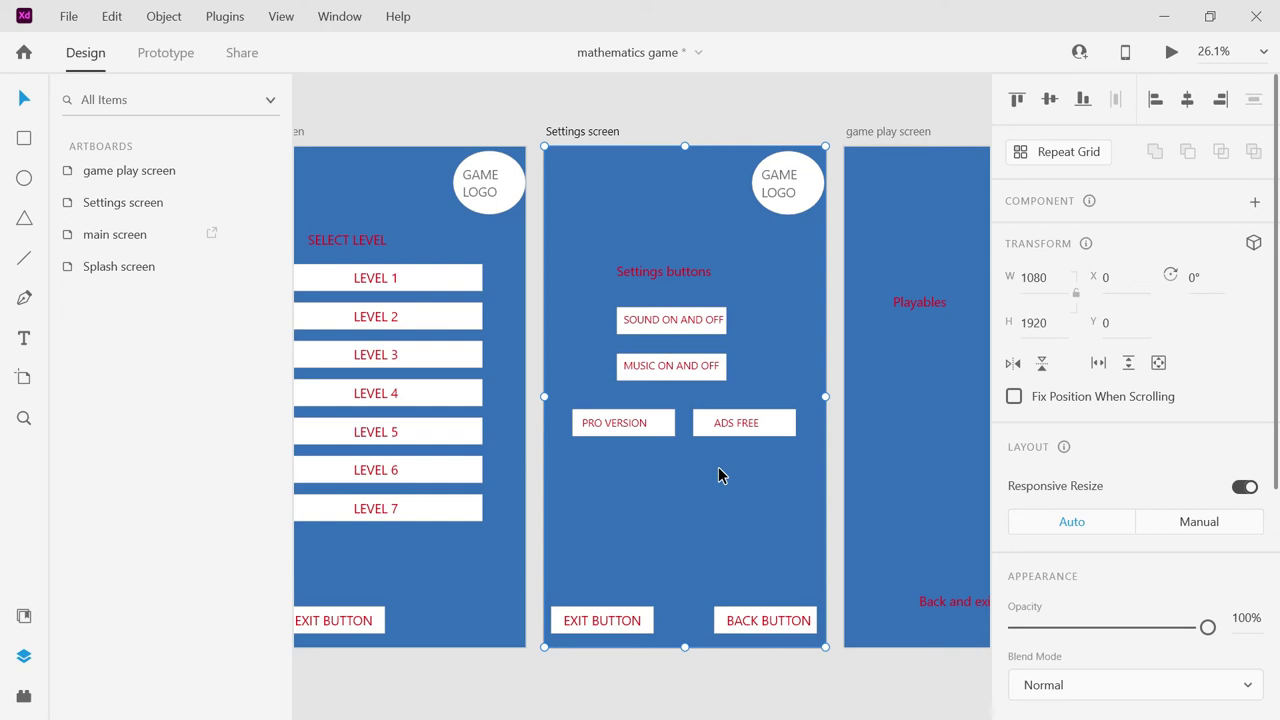
{"action": "key", "text": "Tab"}
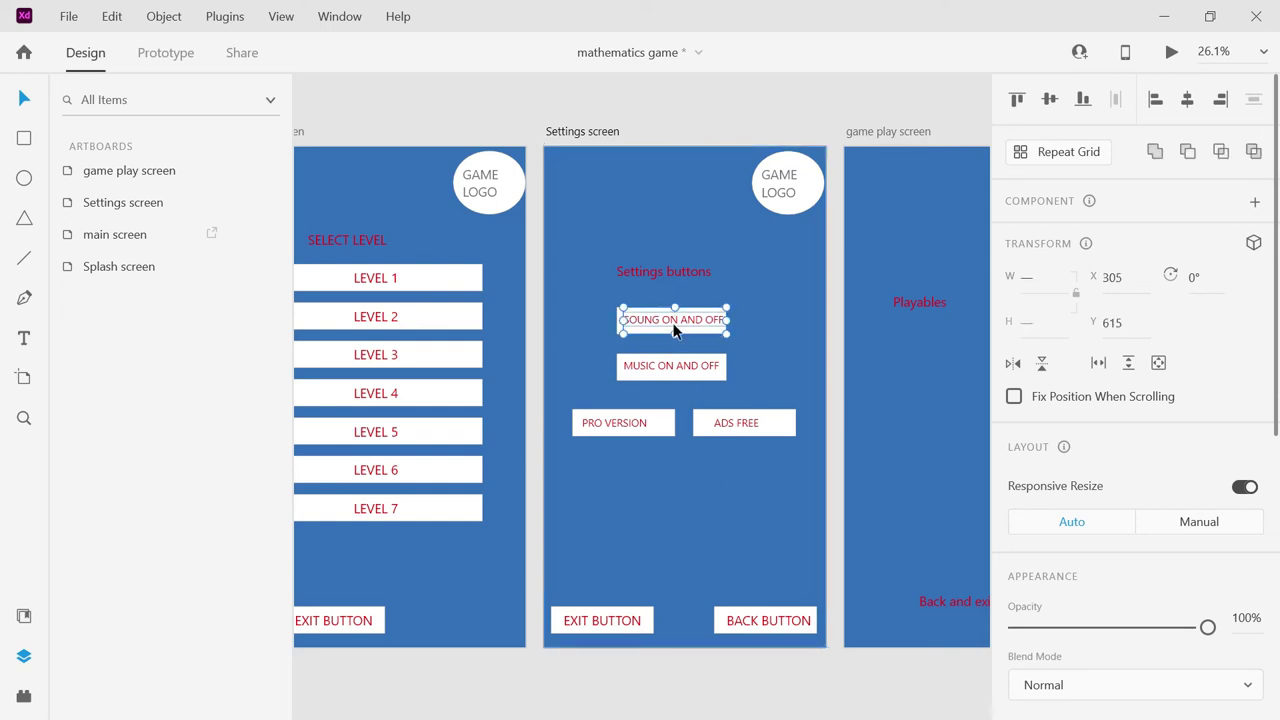
Duplicate the sound button below the pair, label it RESET GAME, and centre it.
{"action": "left_click_drag", "start_coordinate": [672, 322], "coordinate": [678, 485]}
{"action": "double_click", "coordinate": [678, 483]}
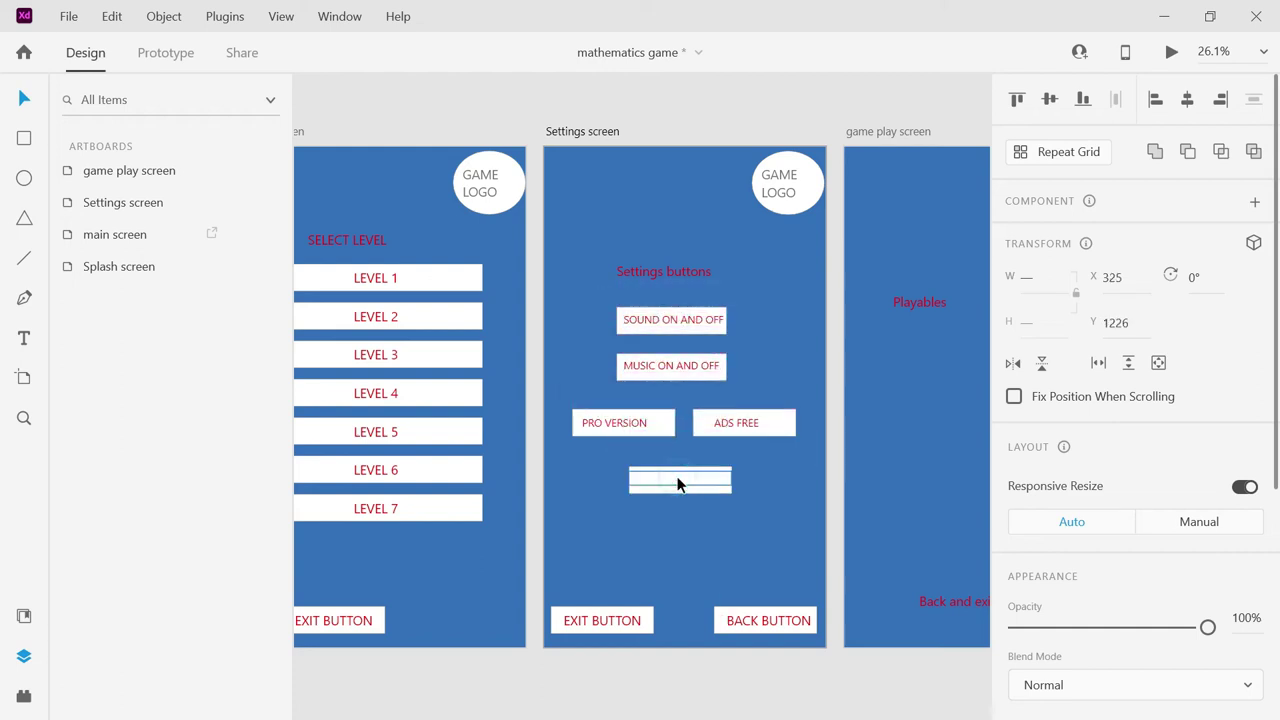
{"action": "key", "text": "ctrl+a"}
{"action": "type", "text": "REST"}
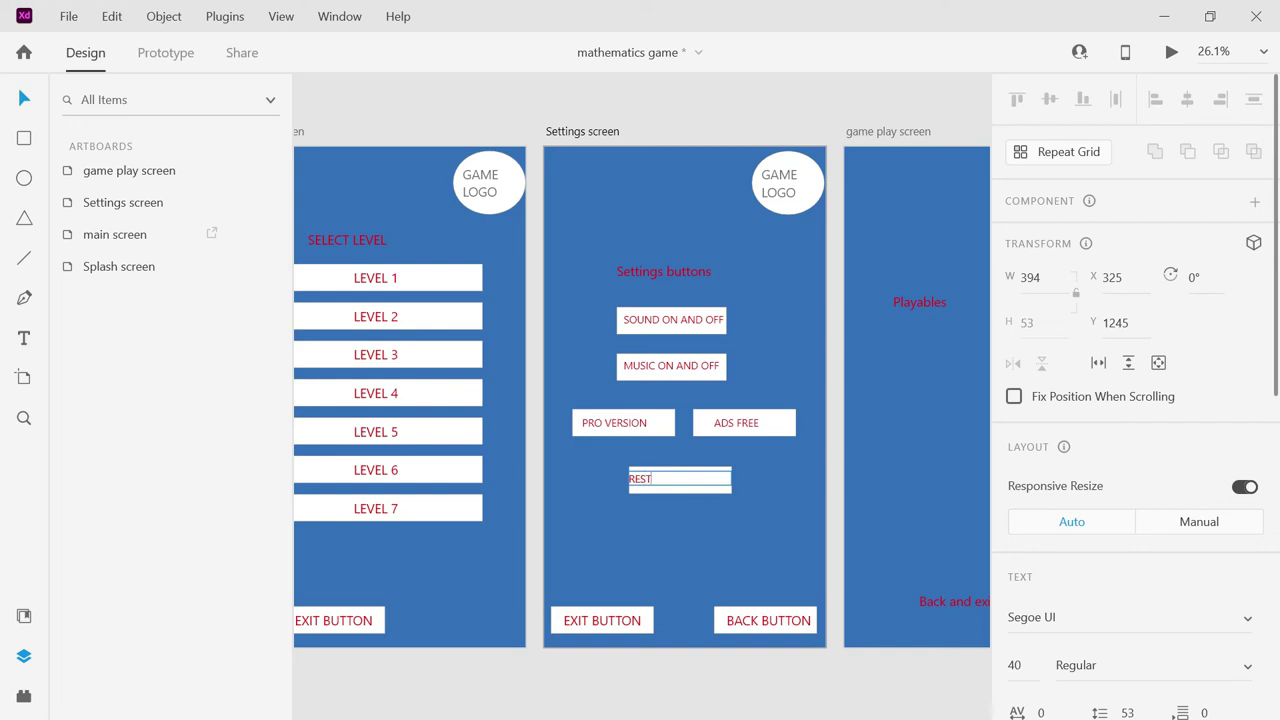
{"action": "key", "text": "BackSpace"}
{"action": "type", "text": "ET GAME"}
{"action": "key", "text": "Escape"}
{"action": "left_click_drag", "start_coordinate": [657, 477], "coordinate": [680, 481]}
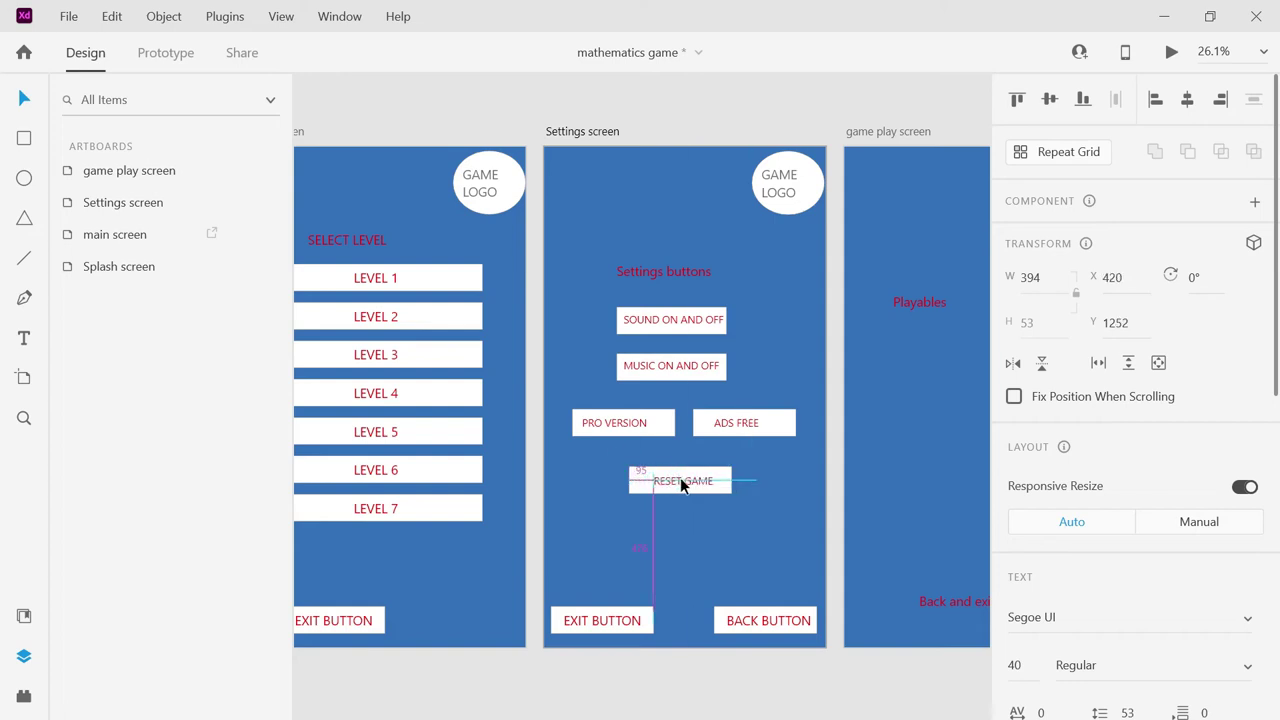
{"action": "left_click", "coordinate": [668, 523]}
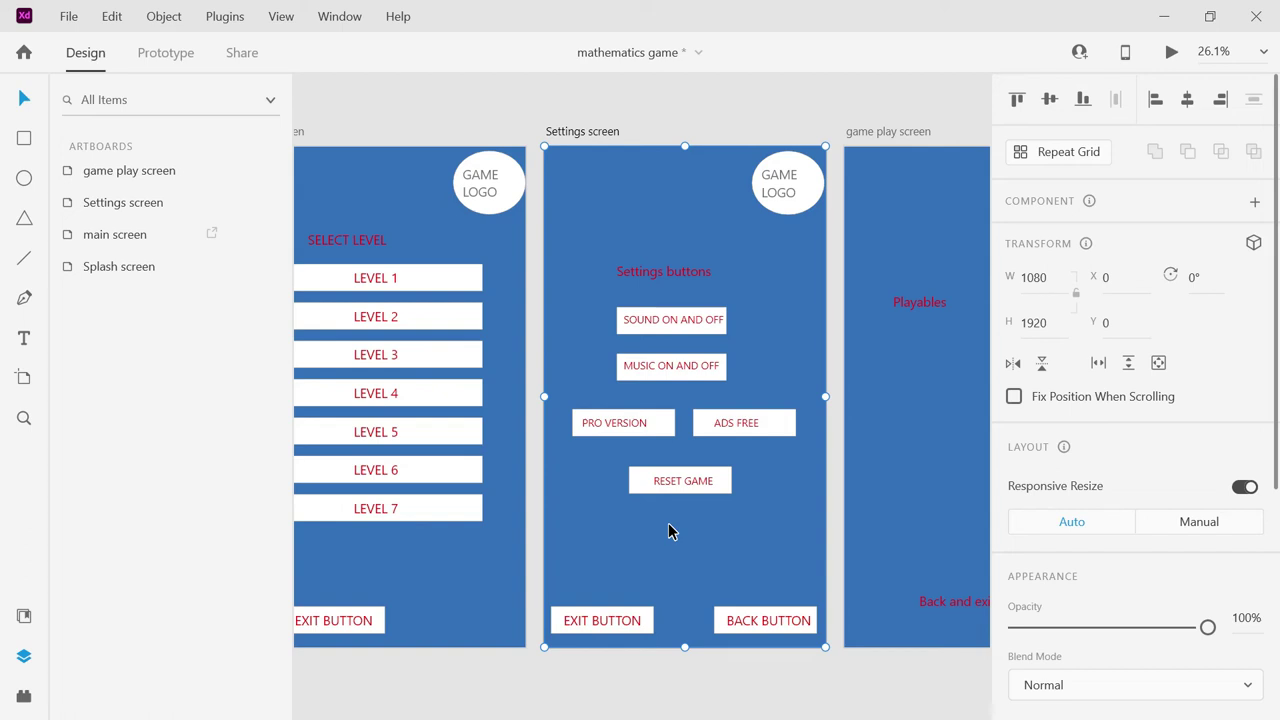
Delete the Playables text on the game play screen, paste the copied button there and narrow it.
{"action": "left_click", "coordinate": [841, 94]}
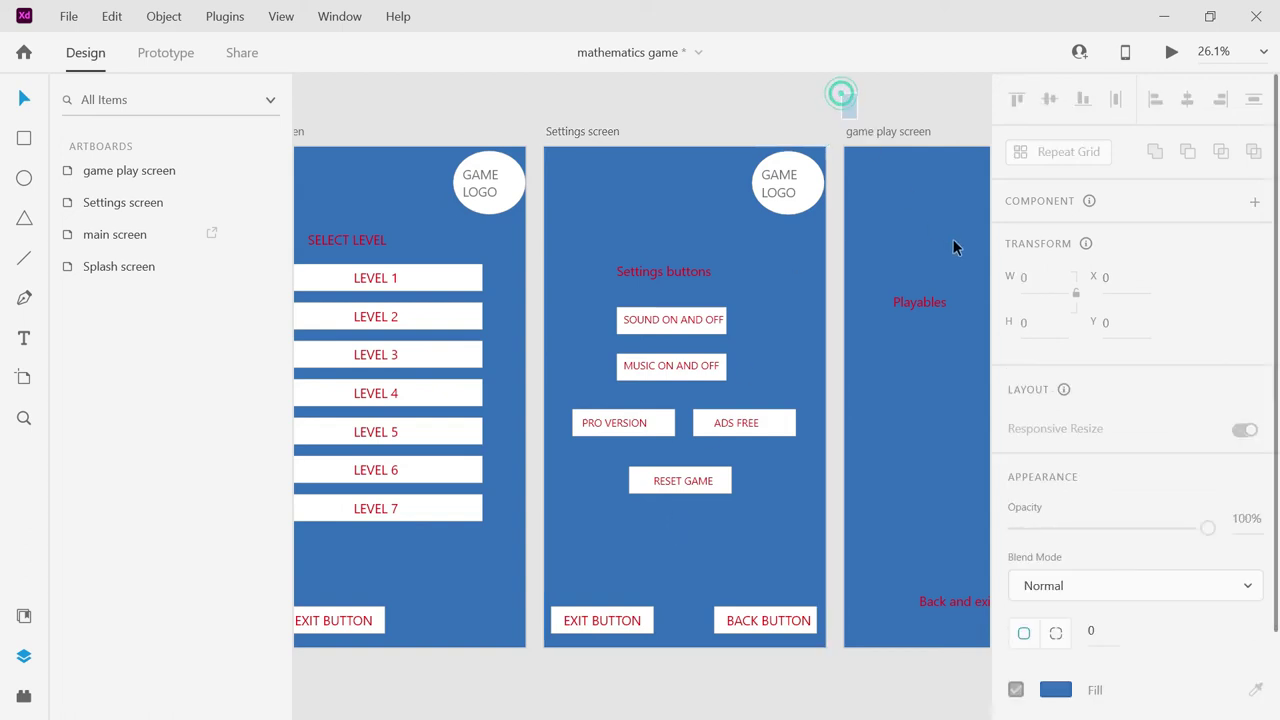
{"action": "left_click", "coordinate": [953, 247]}
{"action": "scroll", "coordinate": [922, 264], "scroll_direction": "right", "scroll_amount": 5}
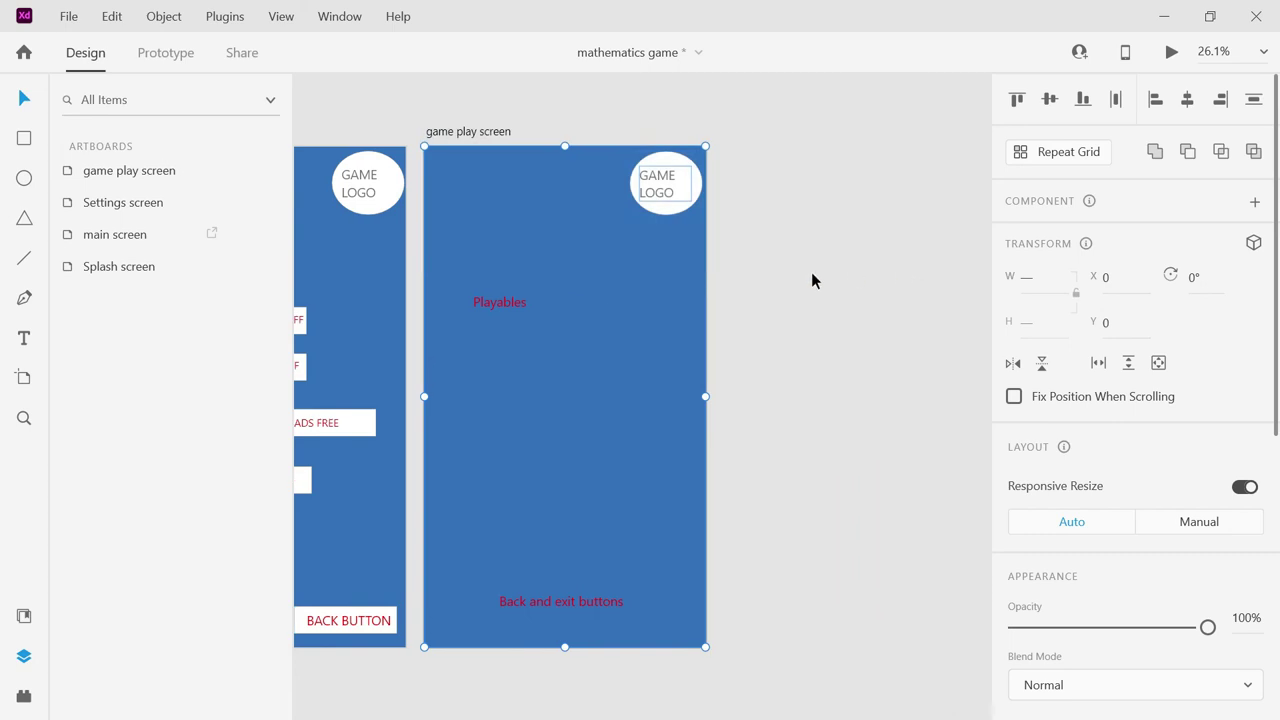
{"action": "left_click", "coordinate": [811, 274]}
{"action": "left_click", "coordinate": [509, 301]}
{"action": "left_click", "coordinate": [509, 302]}
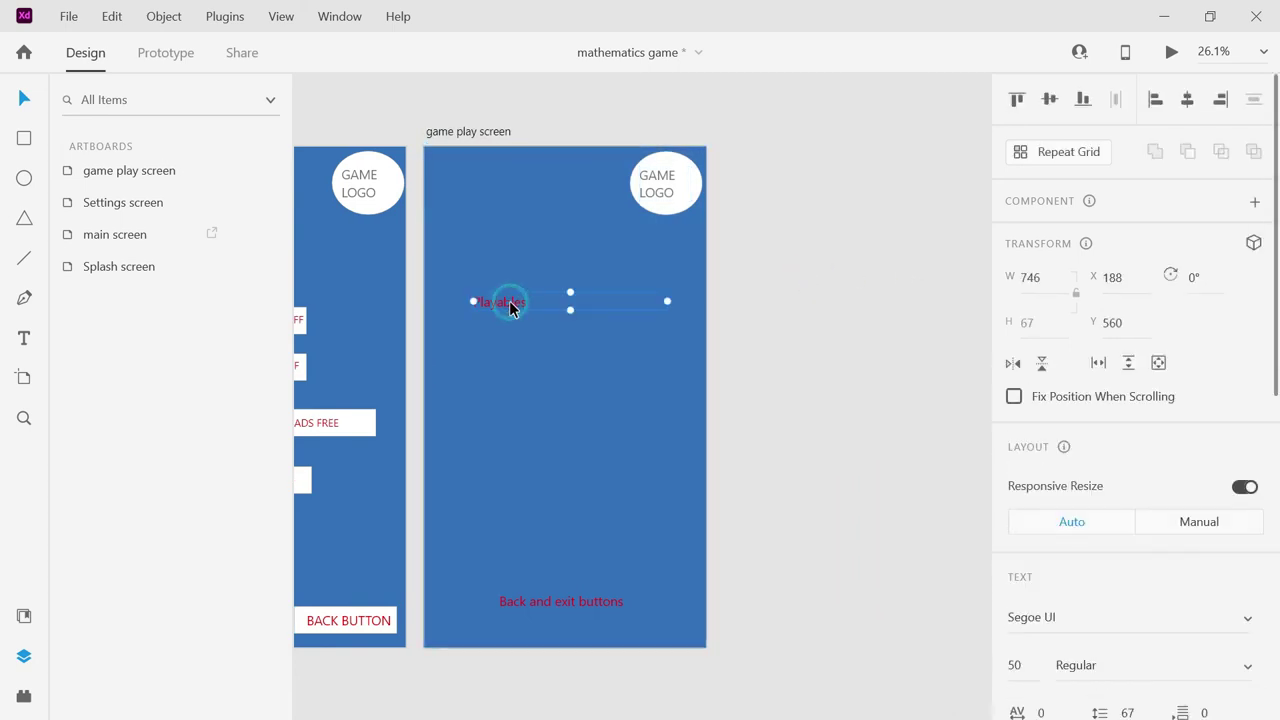
{"action": "key", "text": "Delete"}
{"action": "key", "text": "ctrl+v"}
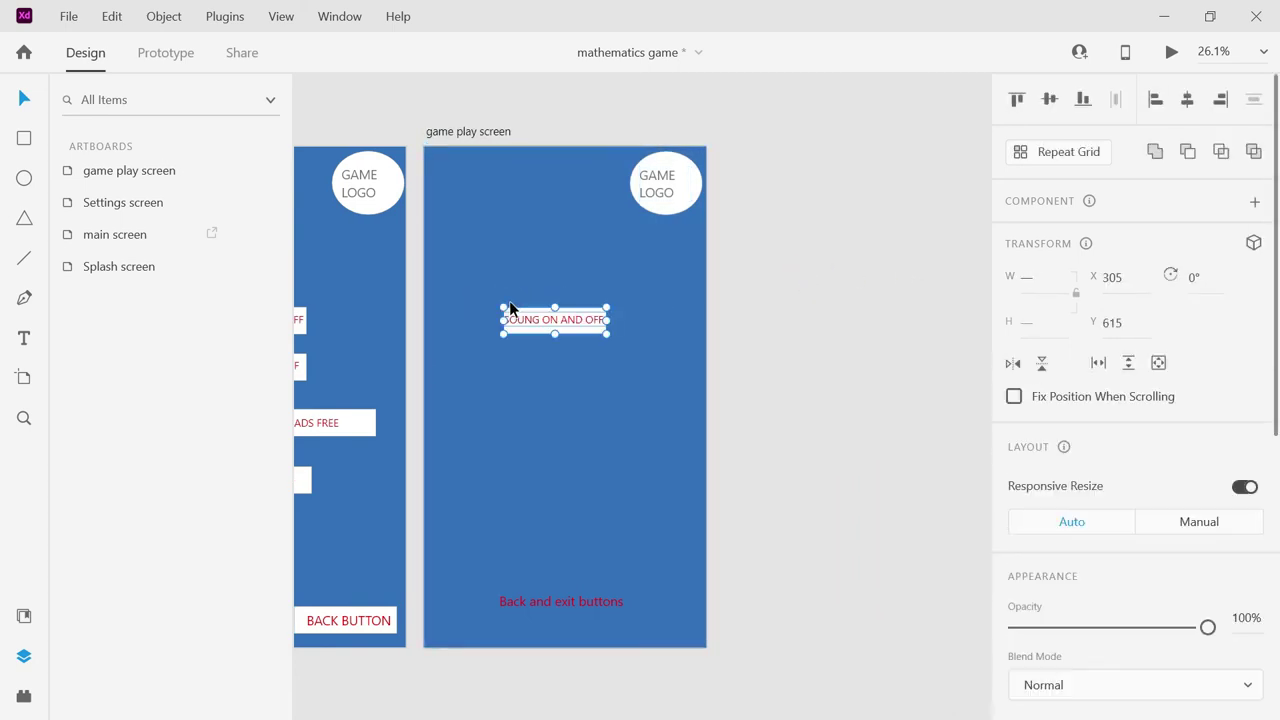
{"action": "left_click_drag", "start_coordinate": [607, 319], "coordinate": [555, 320]}
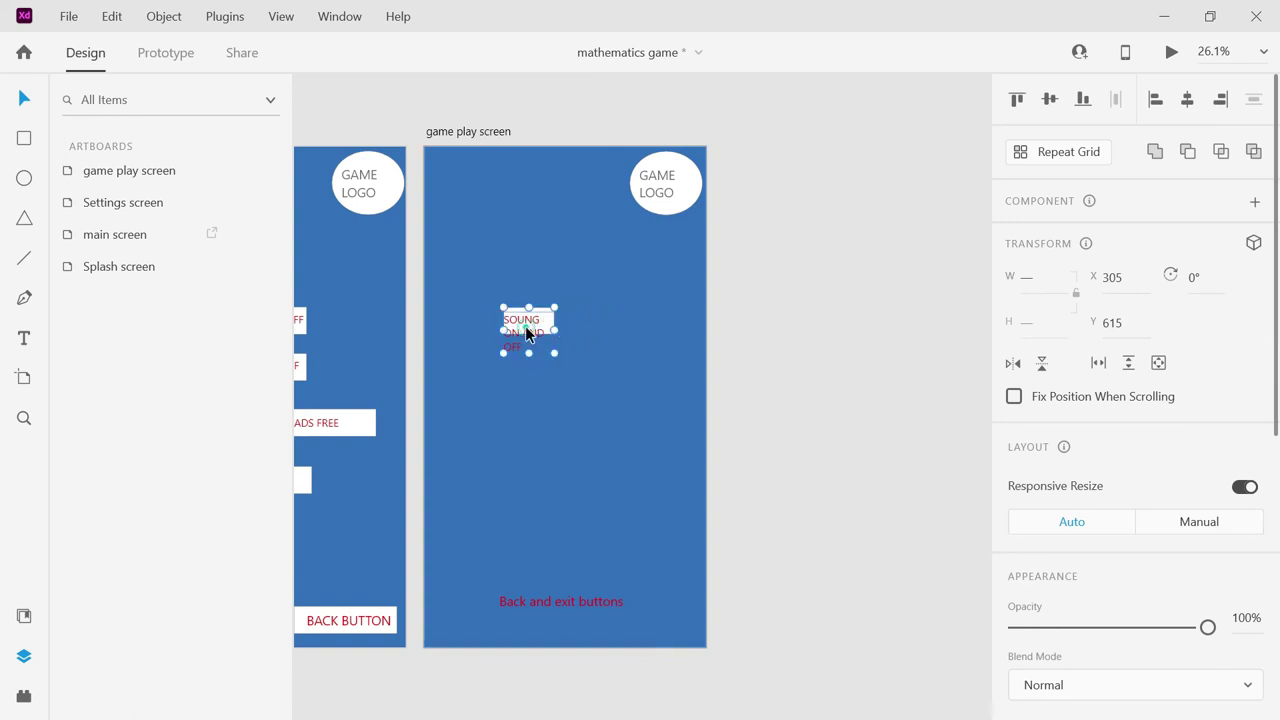
Change the pasted button's text to 1 at font size 60.
{"action": "double_click", "coordinate": [526, 328]}
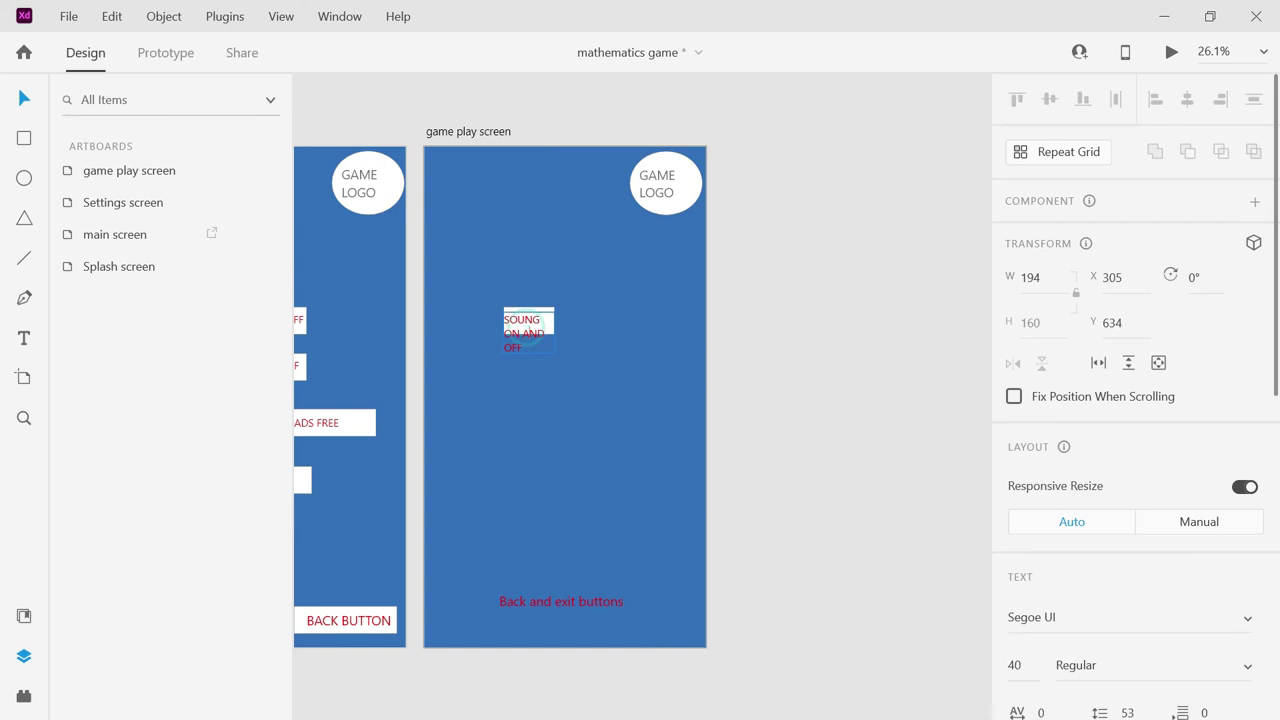
{"action": "left_click_drag", "start_coordinate": [506, 333], "coordinate": [518, 347]}
{"action": "key", "text": "ctrl+a"}
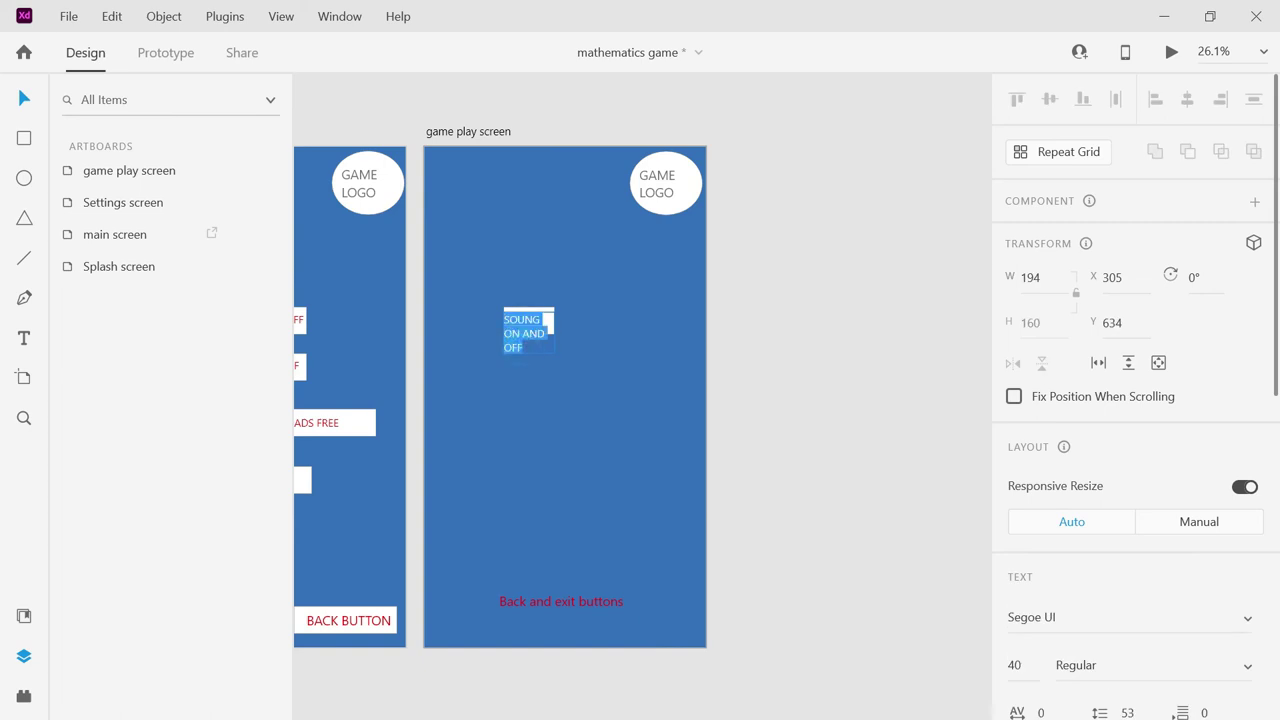
{"action": "type", "text": "1"}
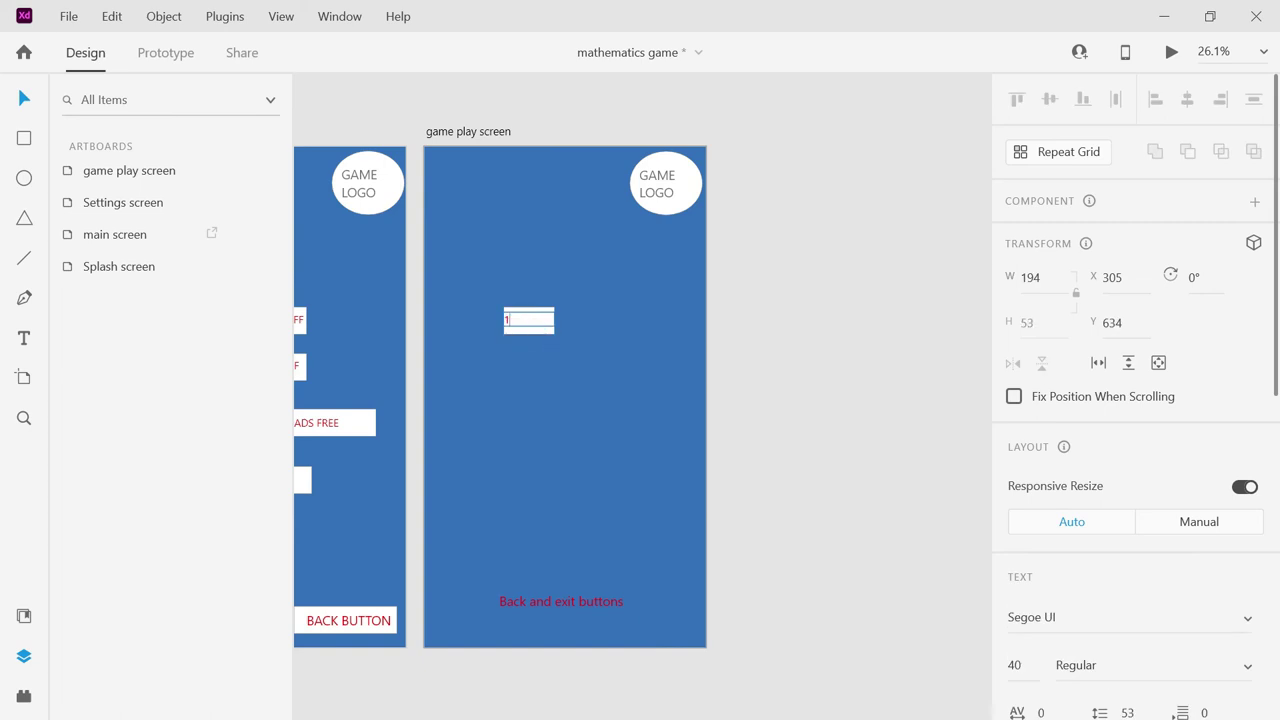
{"action": "left_click", "coordinate": [1014, 665]}
{"action": "type", "text": "60"}
{"action": "key", "text": "Return"}
{"action": "key", "text": "ctrl+z"}
{"action": "left_click", "coordinate": [1015, 665]}
{"action": "type", "text": "60"}
{"action": "key", "text": "Return"}
Narrow the text box and white rectangle into a small tile and centre the 1.
{"action": "left_click", "coordinate": [778, 352]}
{"action": "left_click_drag", "start_coordinate": [555, 322], "coordinate": [515, 324]}
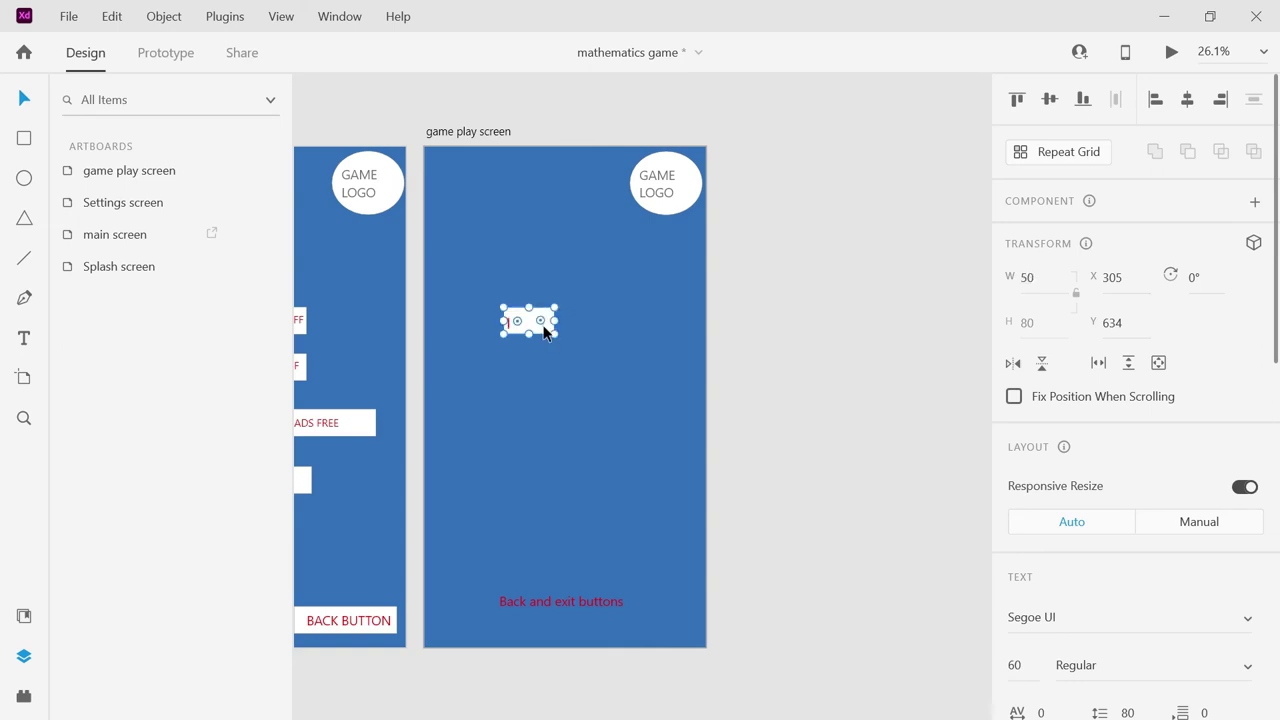
{"action": "left_click", "coordinate": [545, 322]}
{"action": "left_click_drag", "start_coordinate": [552, 322], "coordinate": [526, 320]}
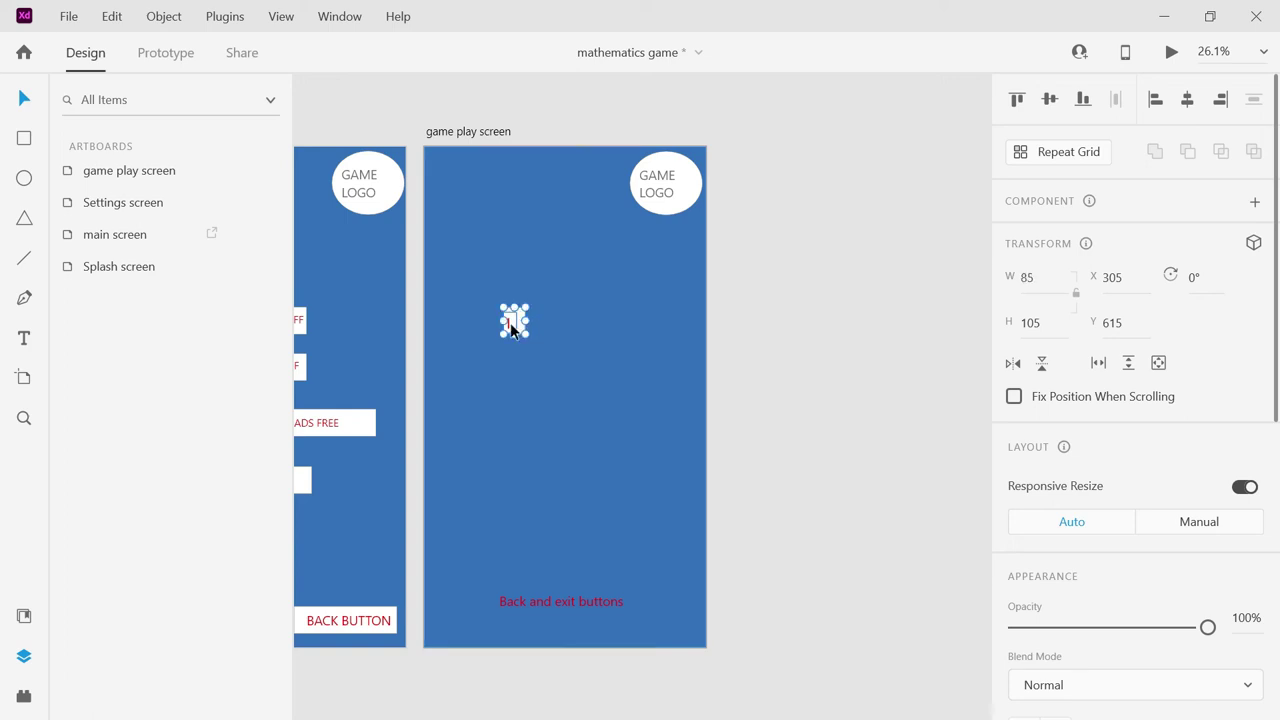
{"action": "left_click", "coordinate": [511, 326]}
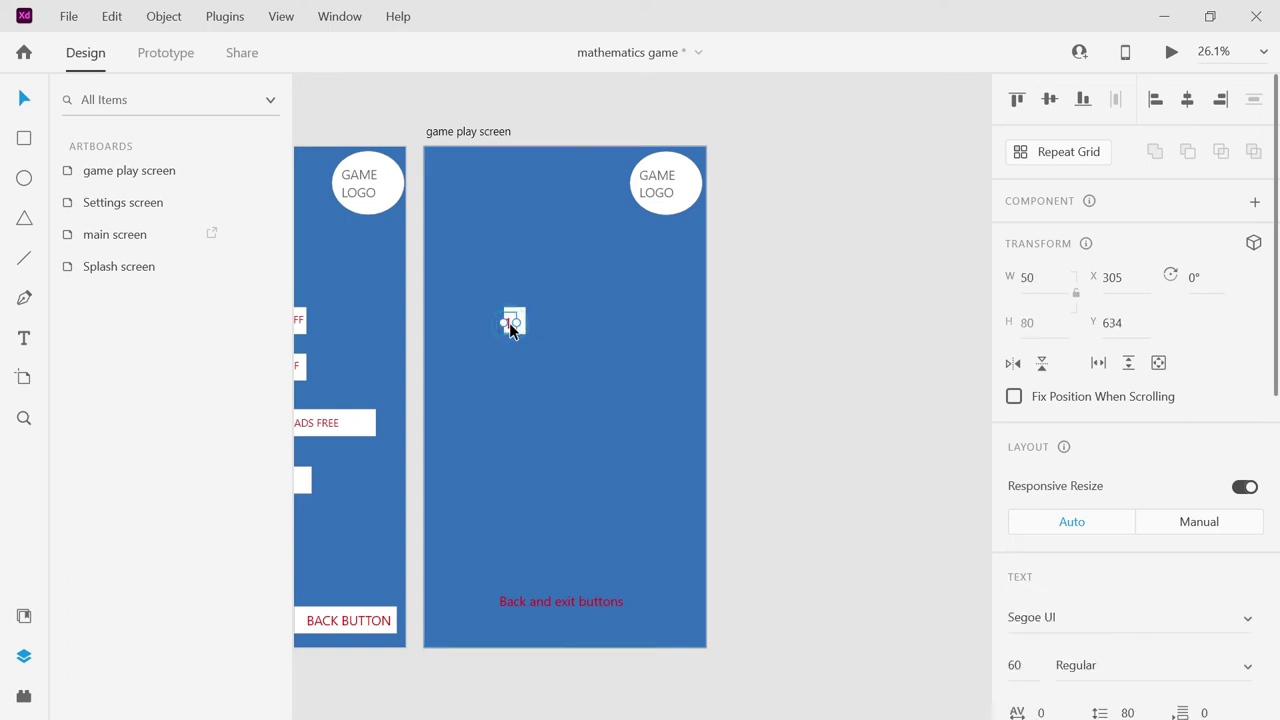
{"action": "left_click_drag", "start_coordinate": [513, 324], "coordinate": [514, 323]}
{"action": "left_click", "coordinate": [551, 339]}
{"action": "left_click", "coordinate": [512, 322]}
{"action": "left_click", "coordinate": [481, 304]}
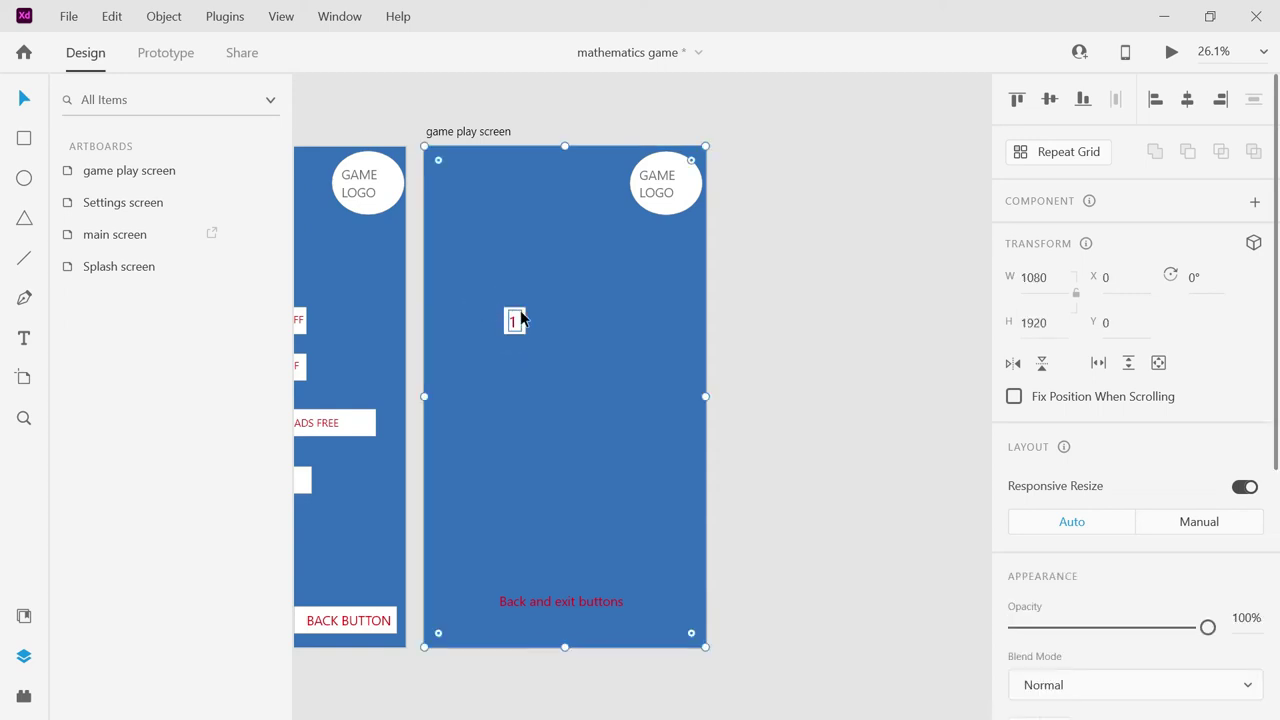
{"action": "left_click", "coordinate": [518, 312]}
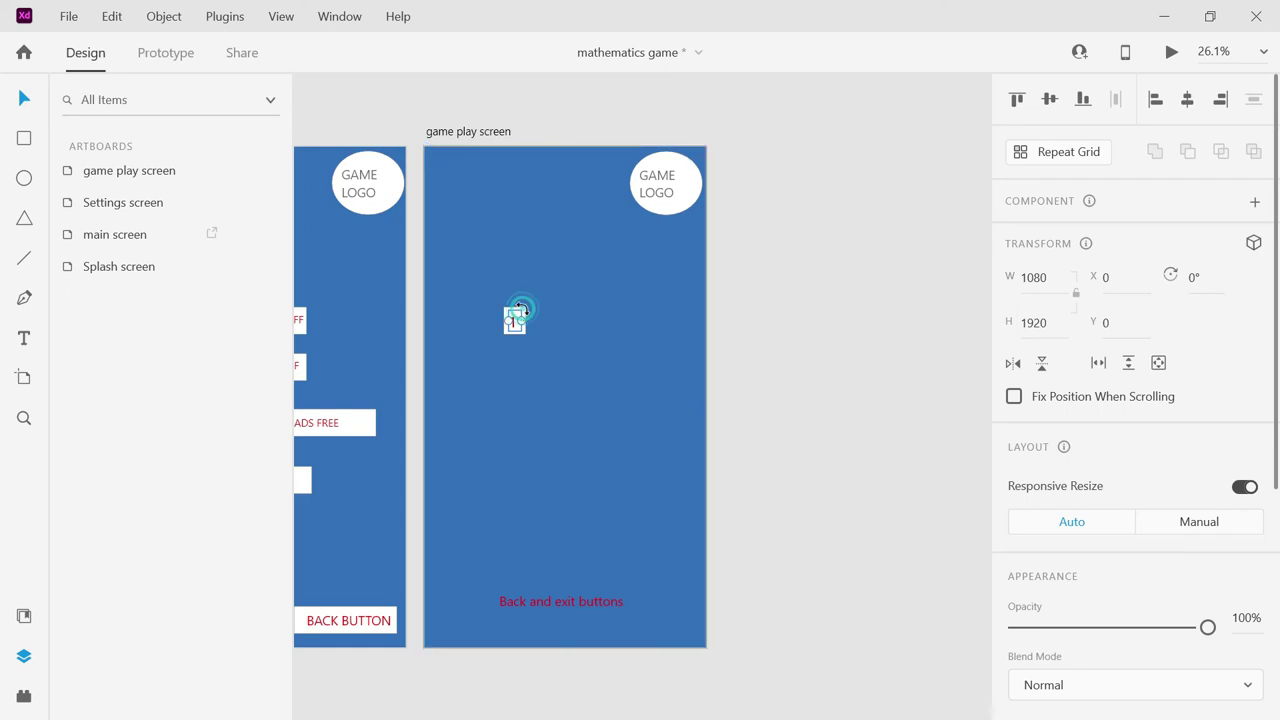
{"action": "left_click", "coordinate": [539, 312]}
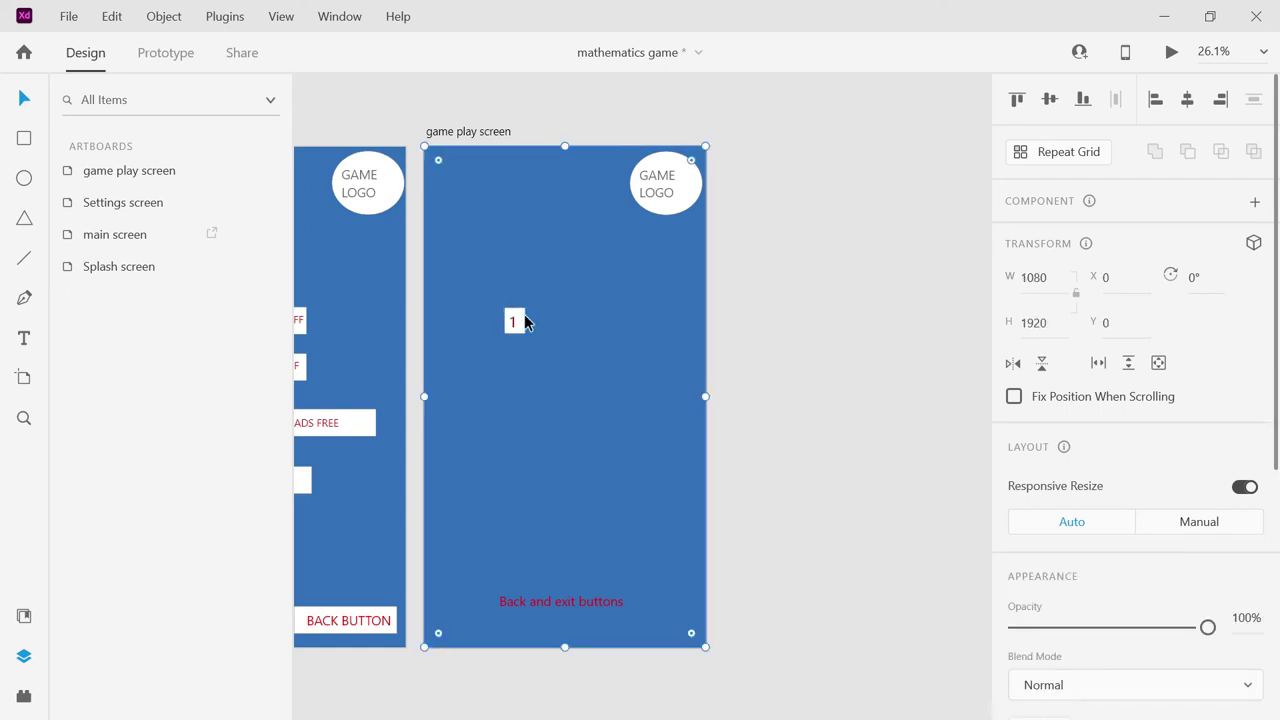
{"action": "left_click", "coordinate": [520, 316]}
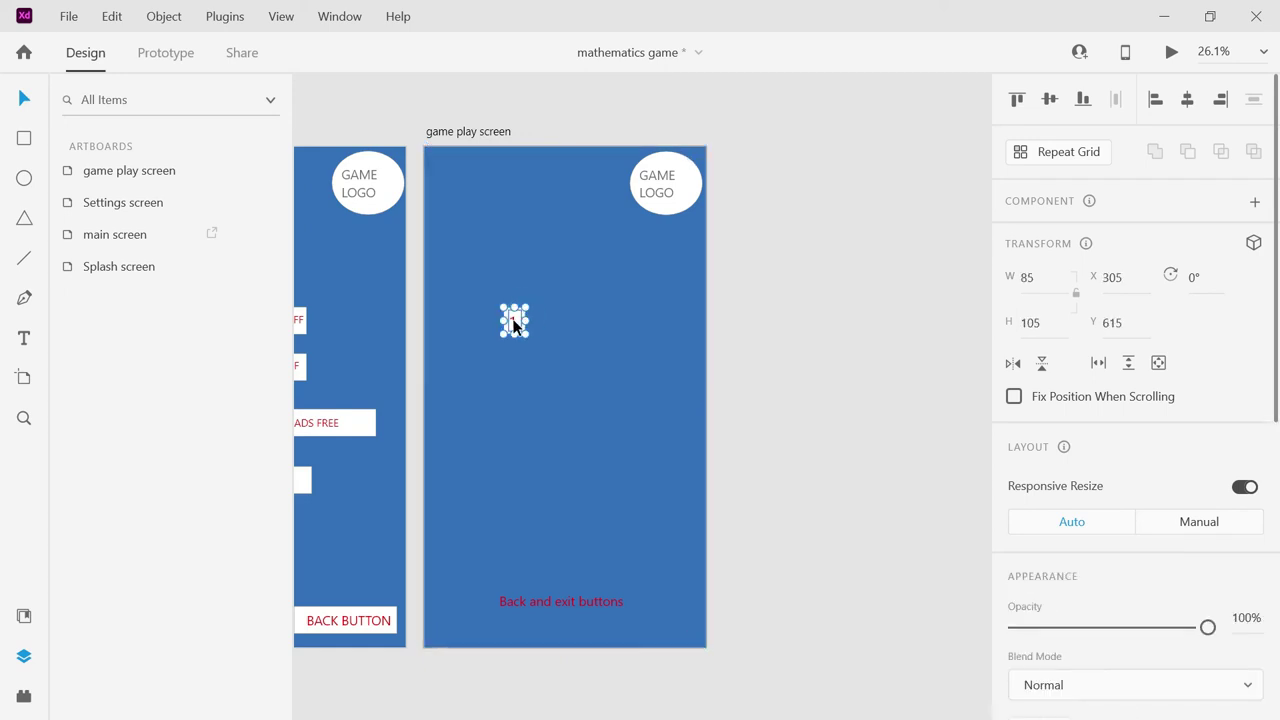
Alt-drag copies of the 1 tile left and right until six tiles sit in a row.
{"action": "left_click", "coordinate": [513, 324], "text": "shift"}
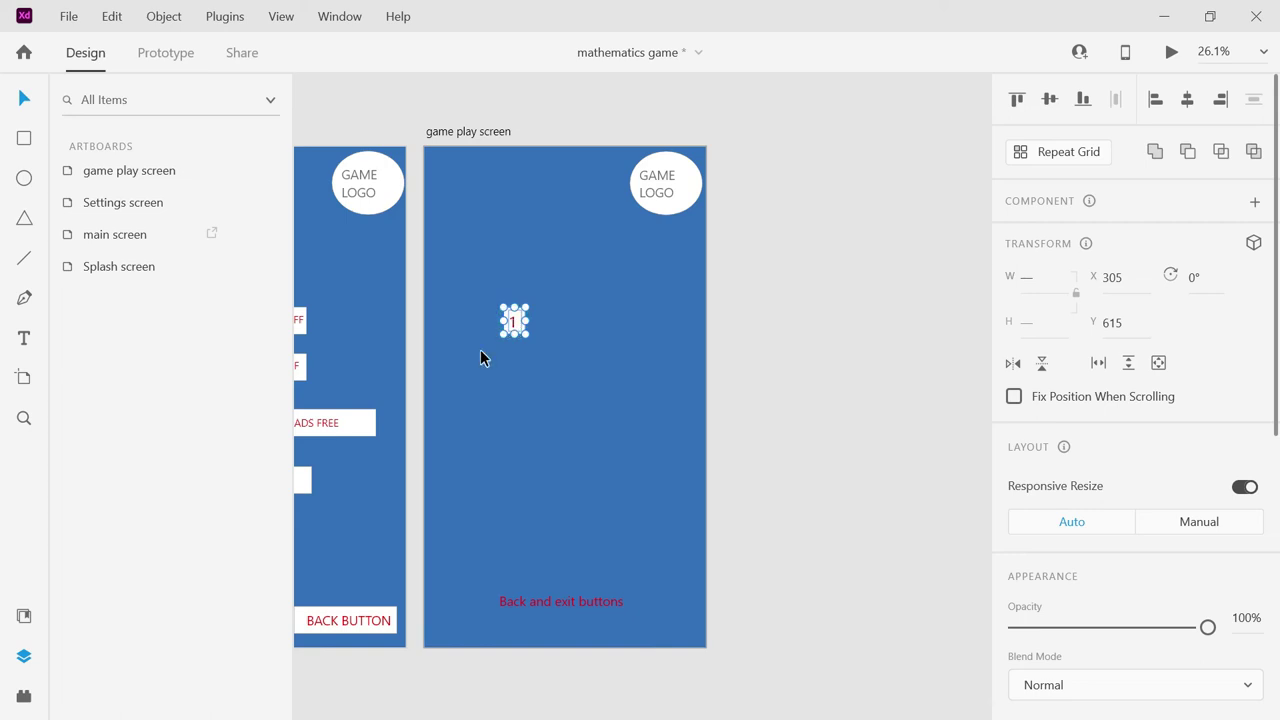
{"action": "left_click_drag", "start_coordinate": [514, 323], "coordinate": [530, 324]}
{"action": "left_click_drag", "start_coordinate": [541, 323], "coordinate": [571, 328]}
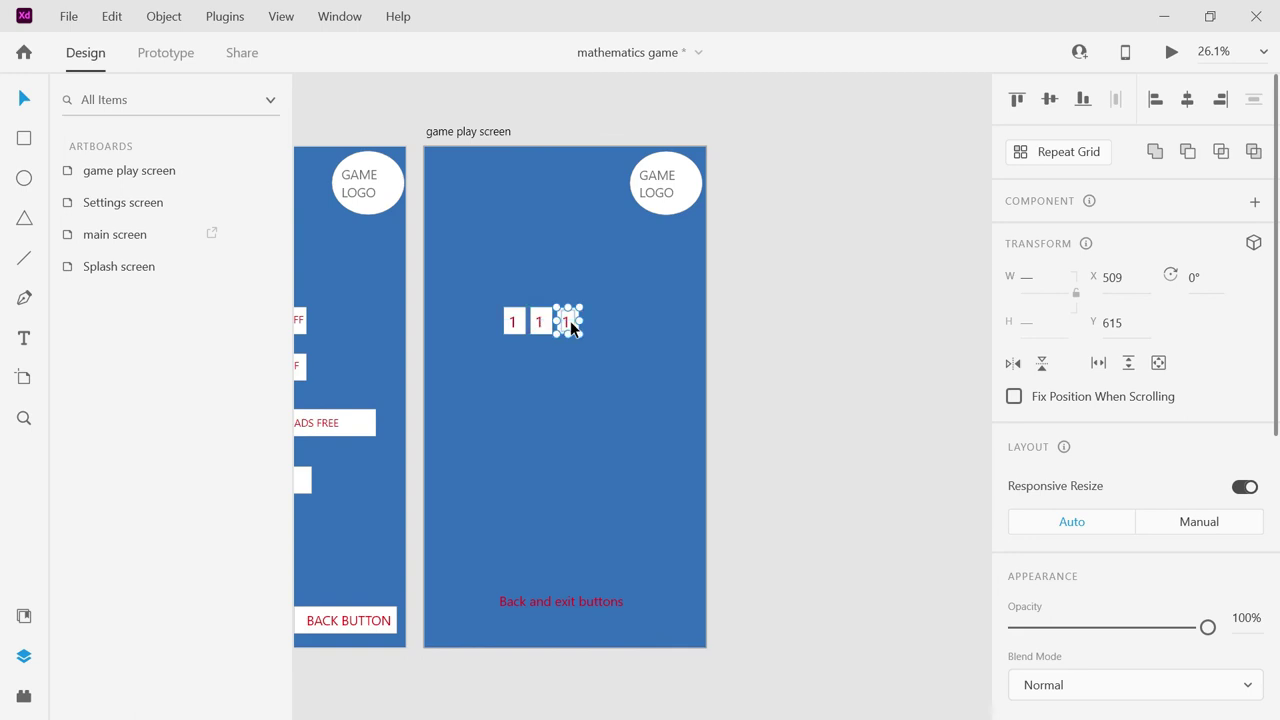
{"action": "left_click_drag", "start_coordinate": [514, 322], "coordinate": [488, 326]}
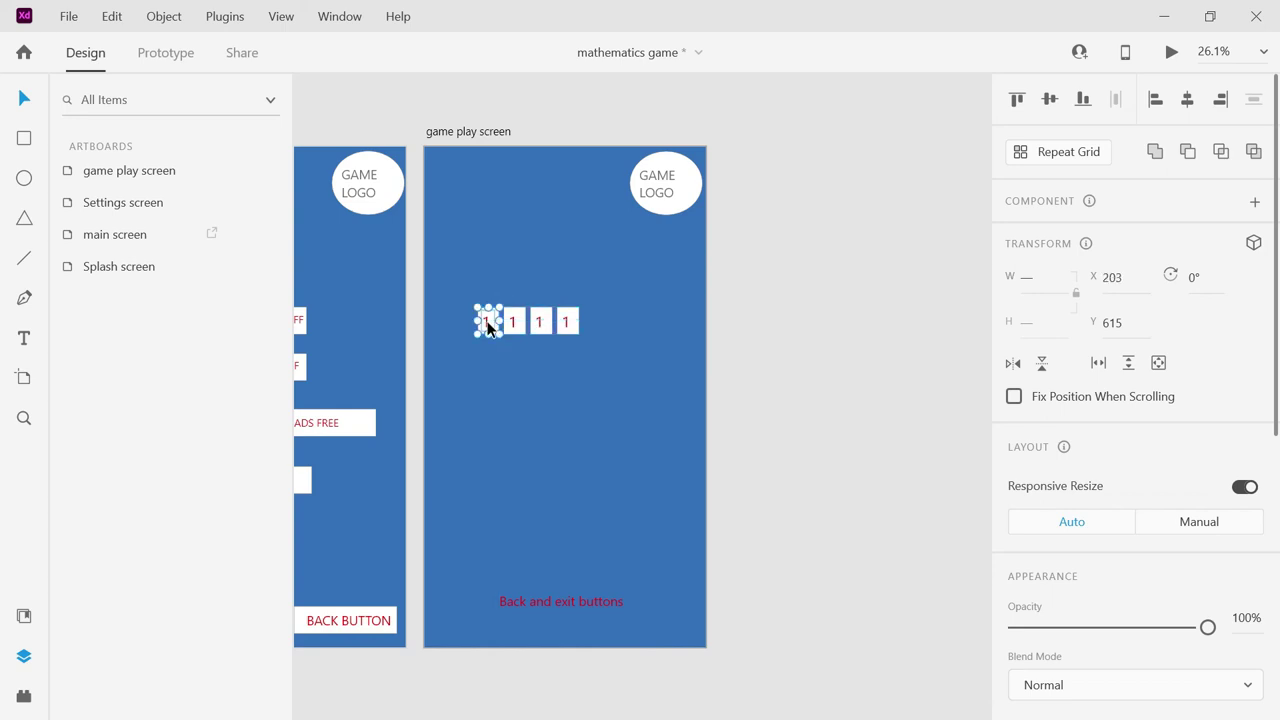
{"action": "left_click", "coordinate": [514, 325]}
{"action": "left_click_drag", "start_coordinate": [533, 332], "coordinate": [600, 333]}
{"action": "key", "text": "ctrl+z"}
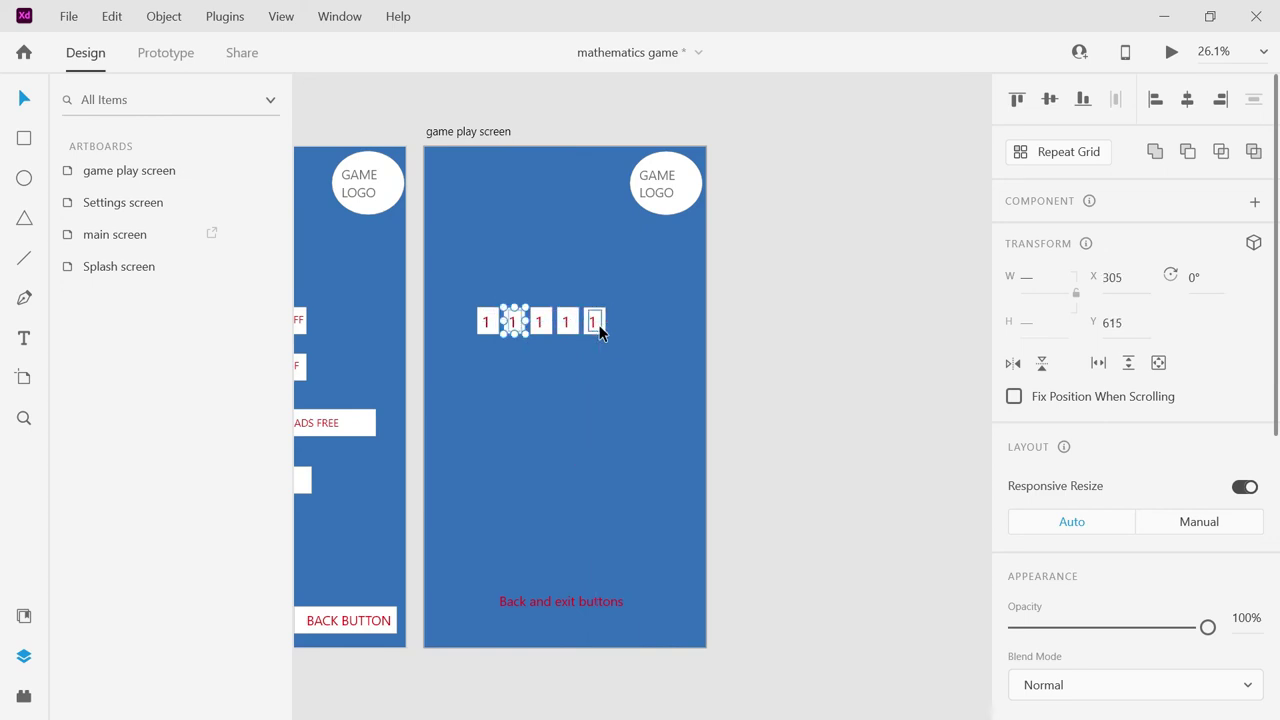
{"action": "left_click_drag", "start_coordinate": [518, 328], "coordinate": [624, 331]}
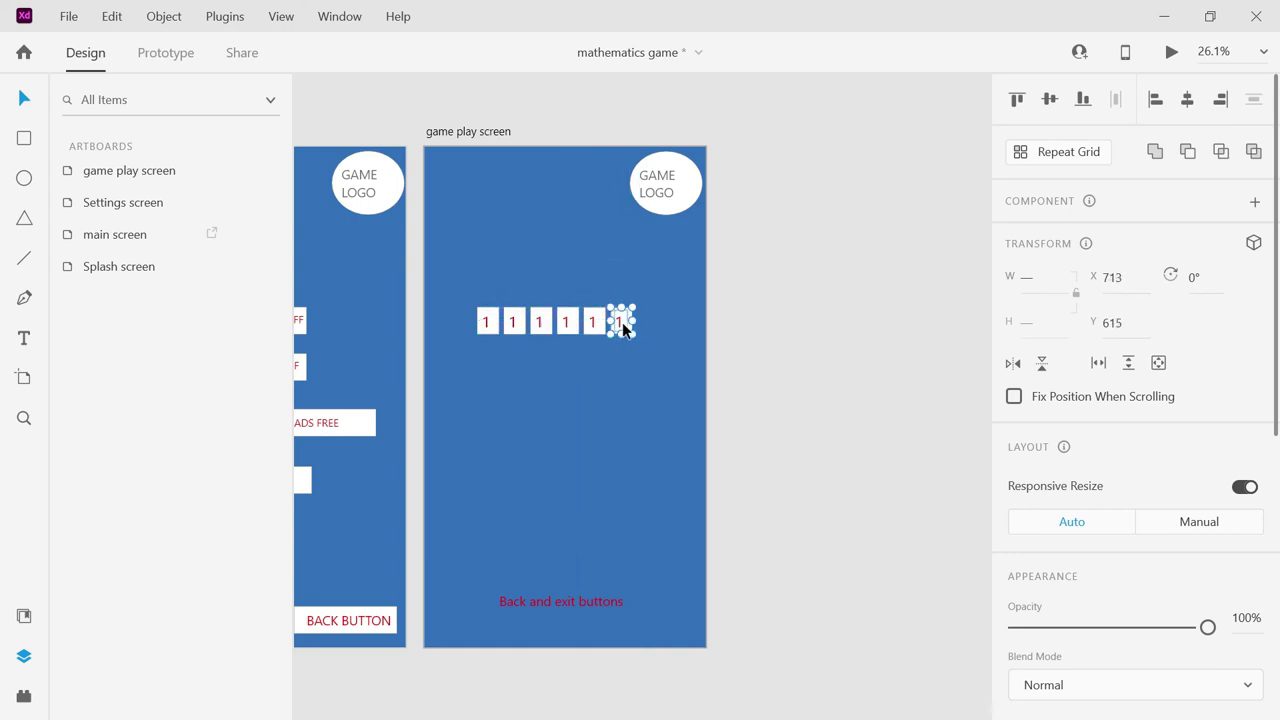
{"action": "left_click_drag", "start_coordinate": [468, 297], "coordinate": [471, 300]}
Hide Rectangle 1's blue background in the game play layers, then marquee-select the six tiles.
{"action": "left_click", "coordinate": [812, 309]}
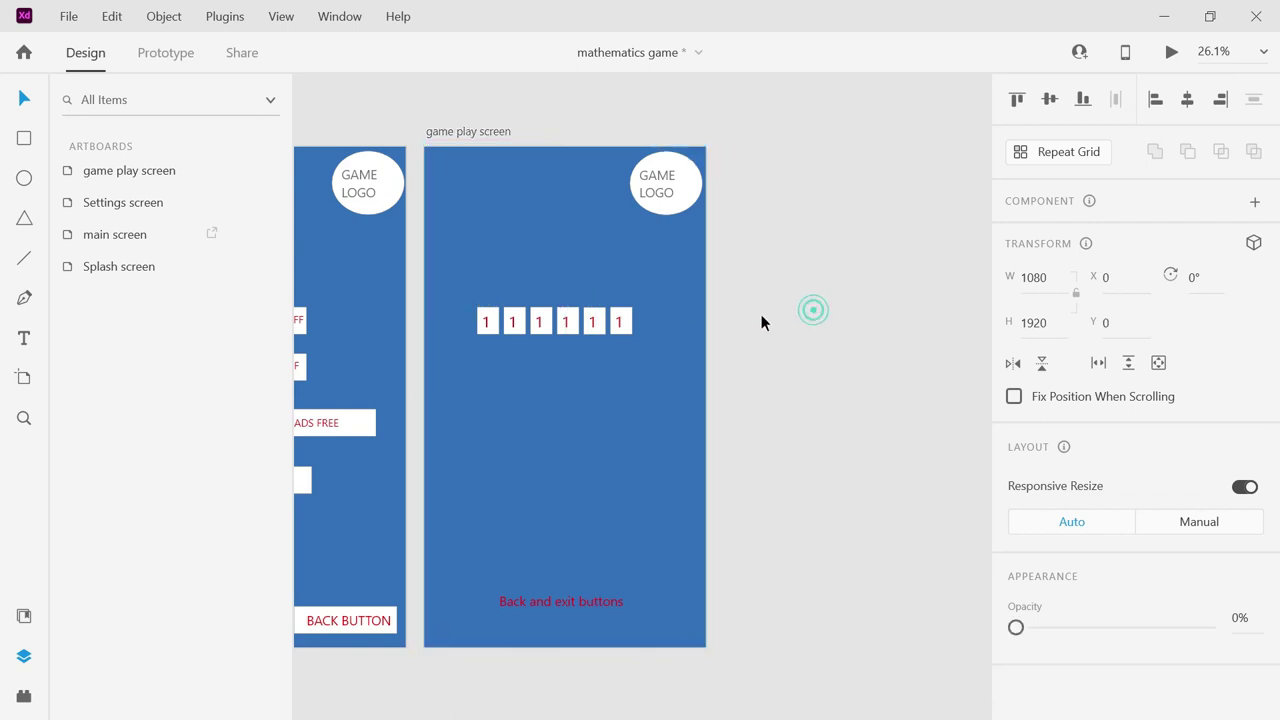
{"action": "left_click_drag", "start_coordinate": [639, 335], "coordinate": [635, 342]}
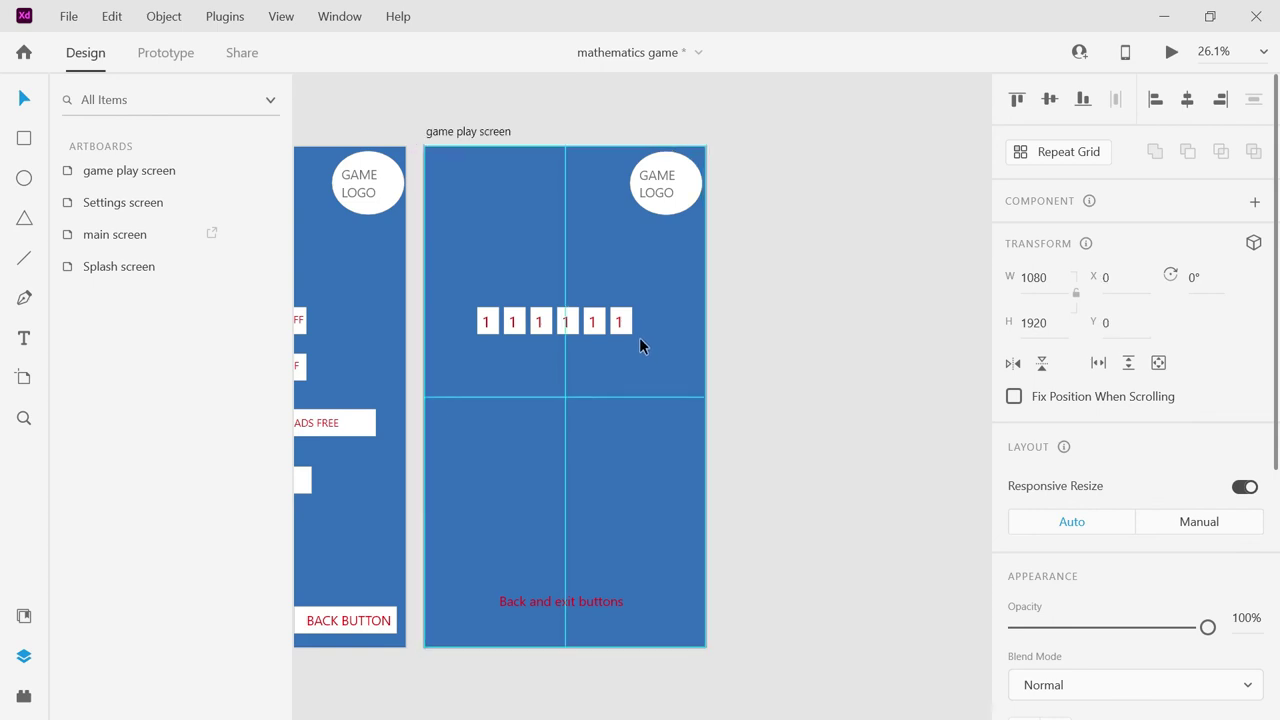
{"action": "left_click", "coordinate": [768, 342]}
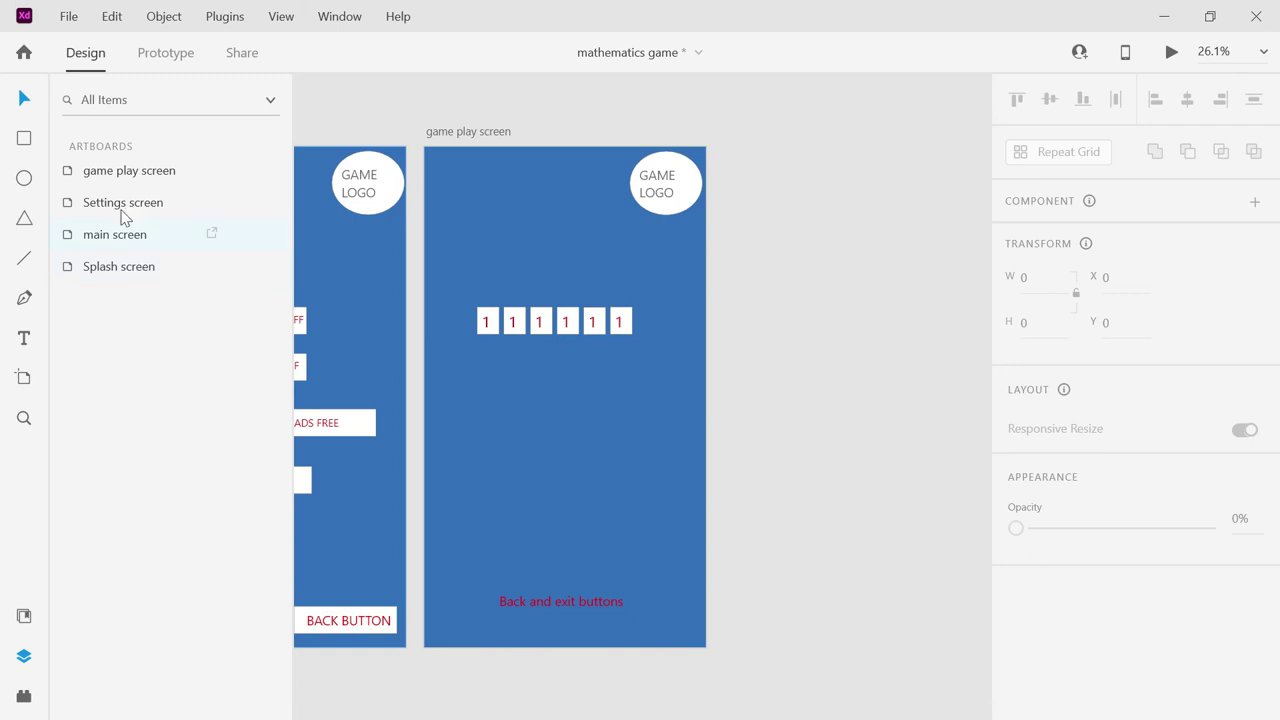
{"action": "double_click", "coordinate": [117, 178]}
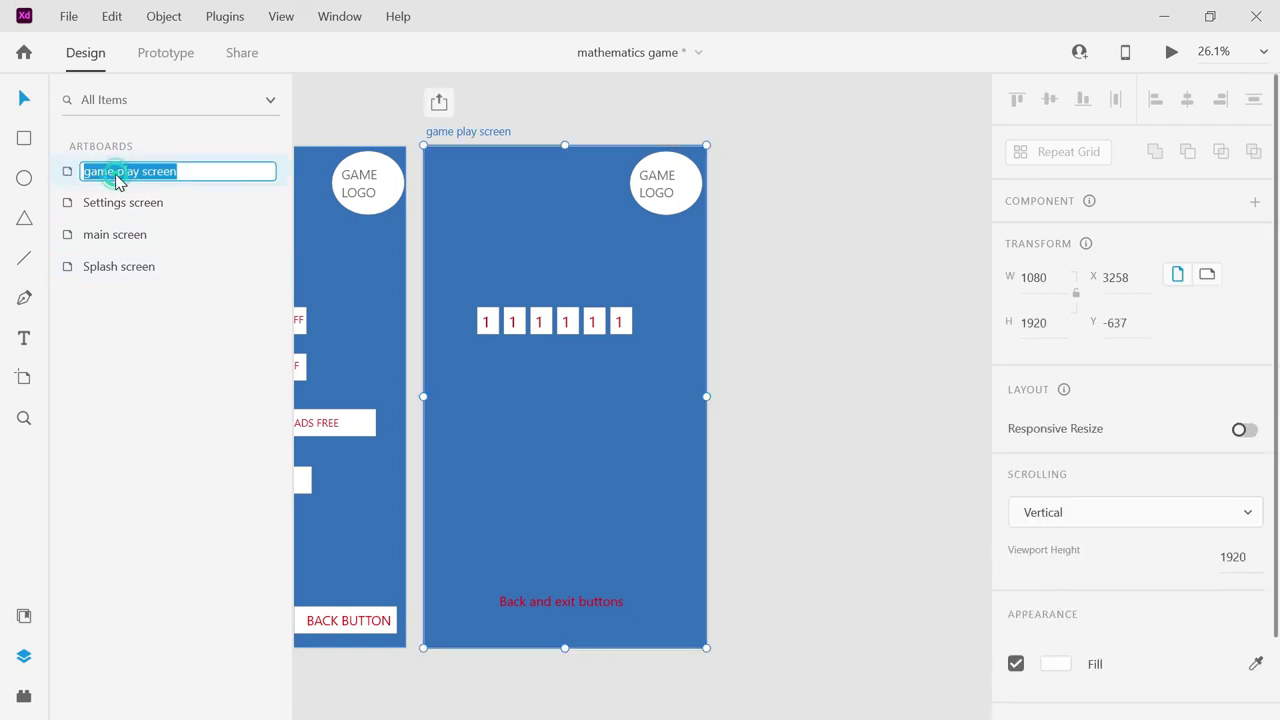
{"action": "left_click", "coordinate": [71, 173]}
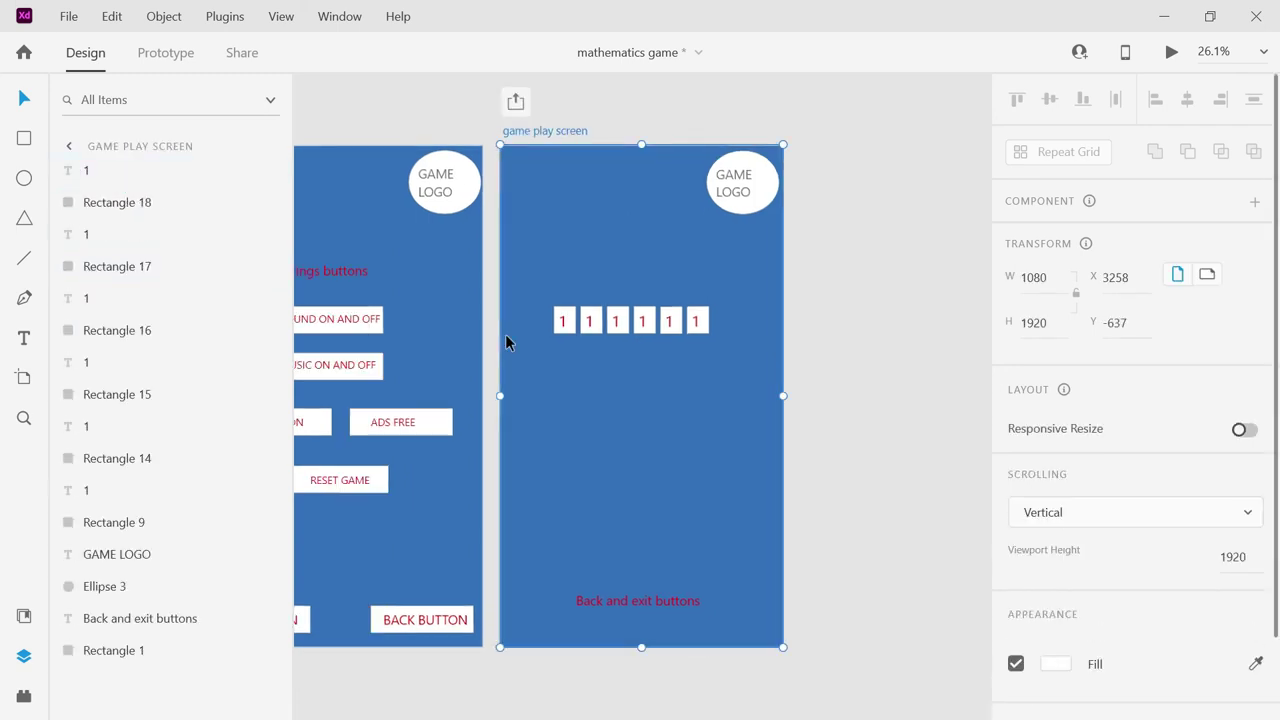
{"action": "left_click", "coordinate": [574, 249]}
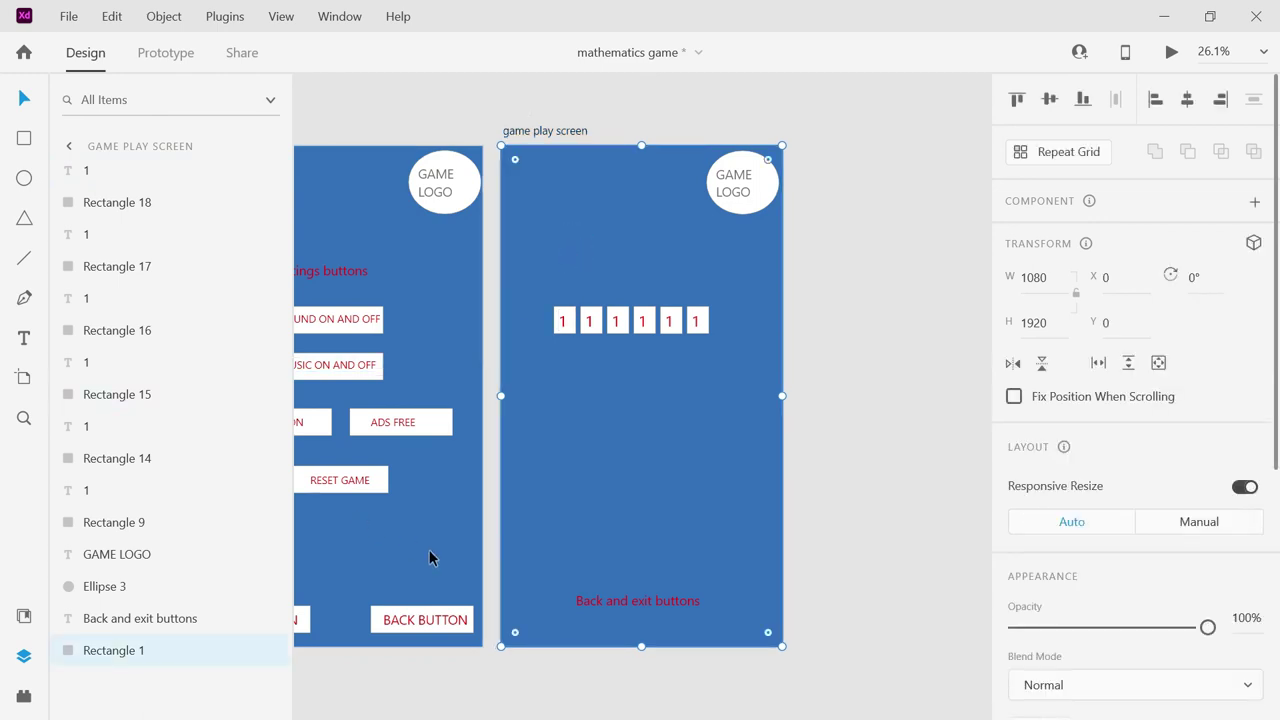
{"action": "left_click", "coordinate": [268, 652]}
{"action": "left_click_drag", "start_coordinate": [548, 283], "coordinate": [716, 338]}
Undo a stray duplicate, re-hide the blue background and reselect the row of six tiles.
{"action": "key", "text": "ctrl+d"}
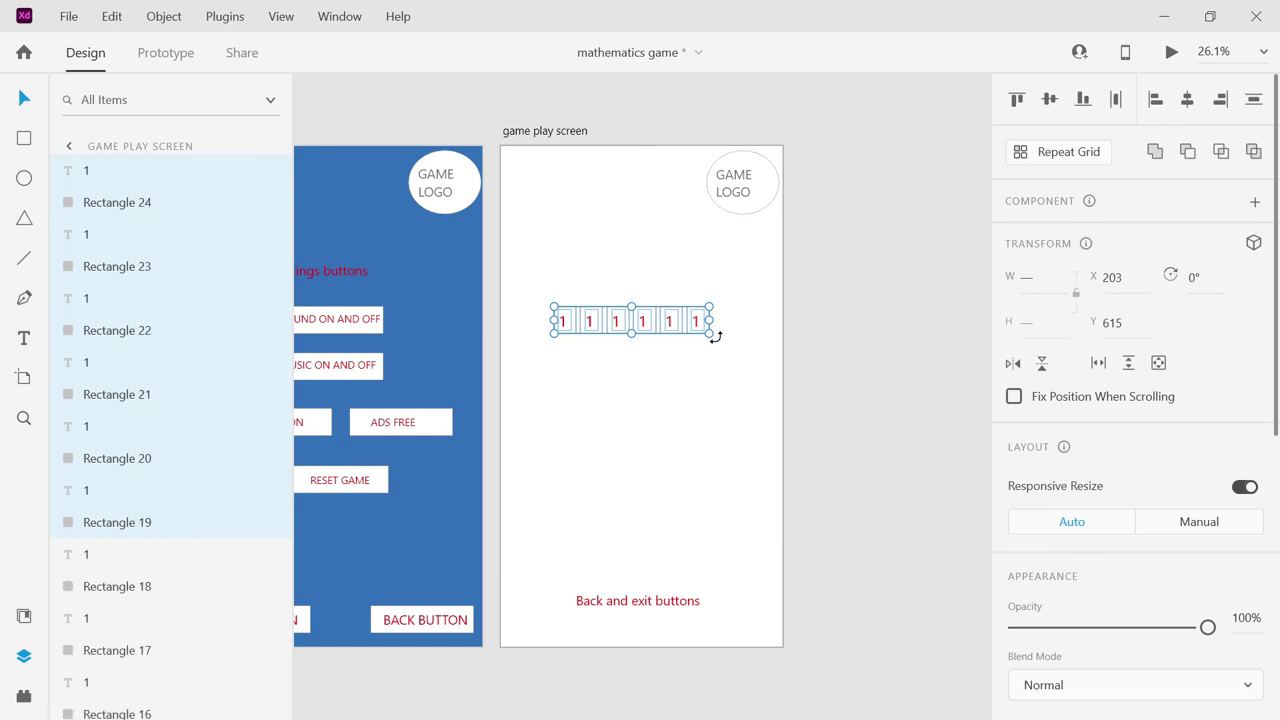
{"action": "double_click", "coordinate": [674, 322]}
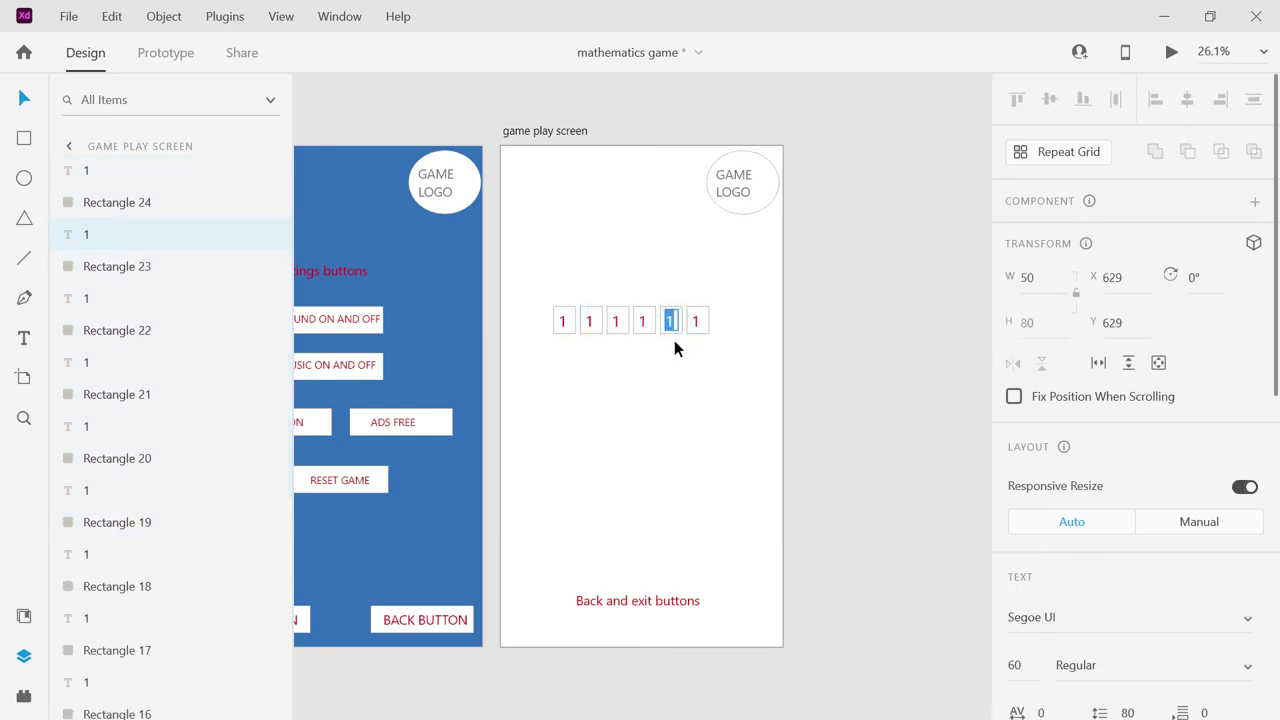
{"action": "left_click", "coordinate": [546, 286]}
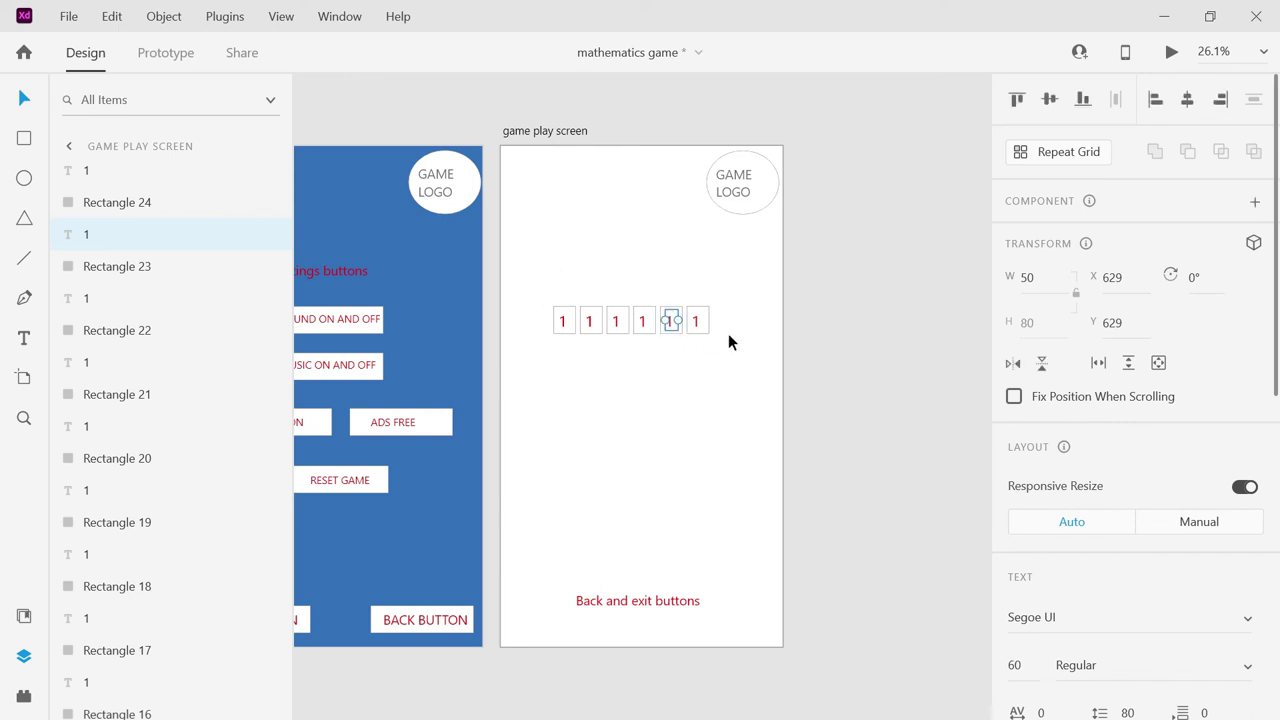
{"action": "left_click", "coordinate": [646, 363]}
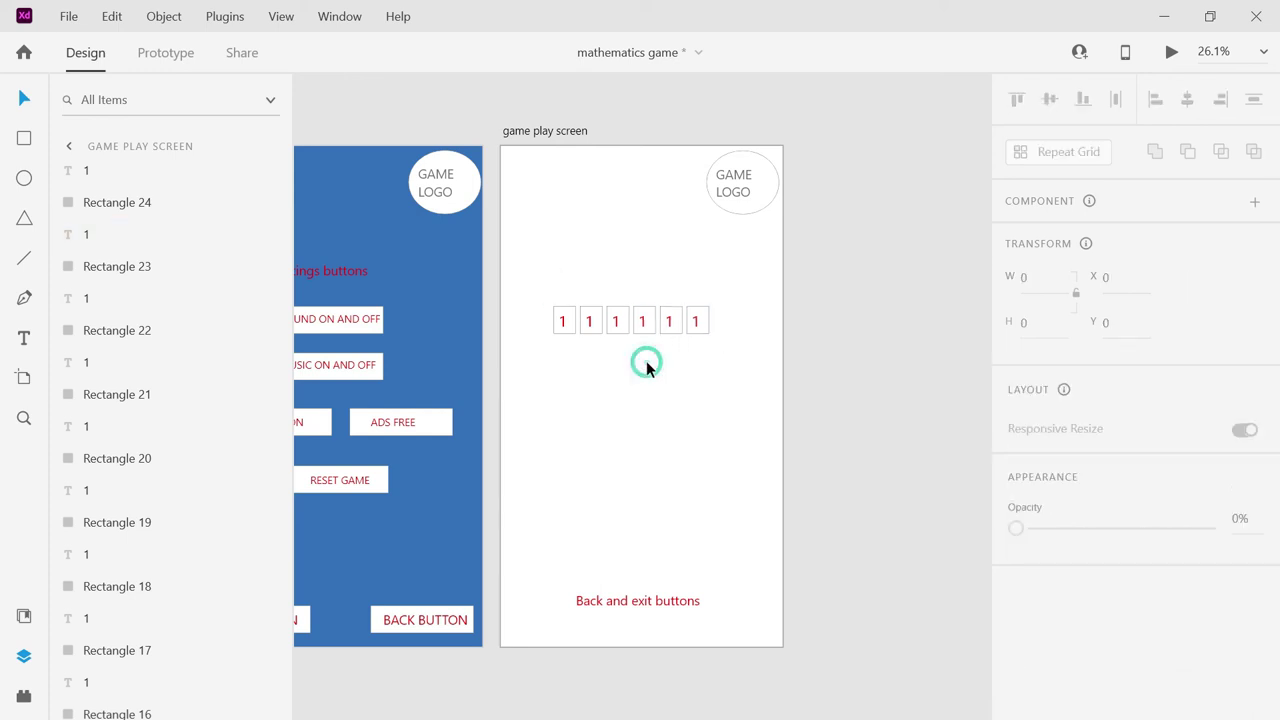
{"action": "key", "text": "ctrl+a"}
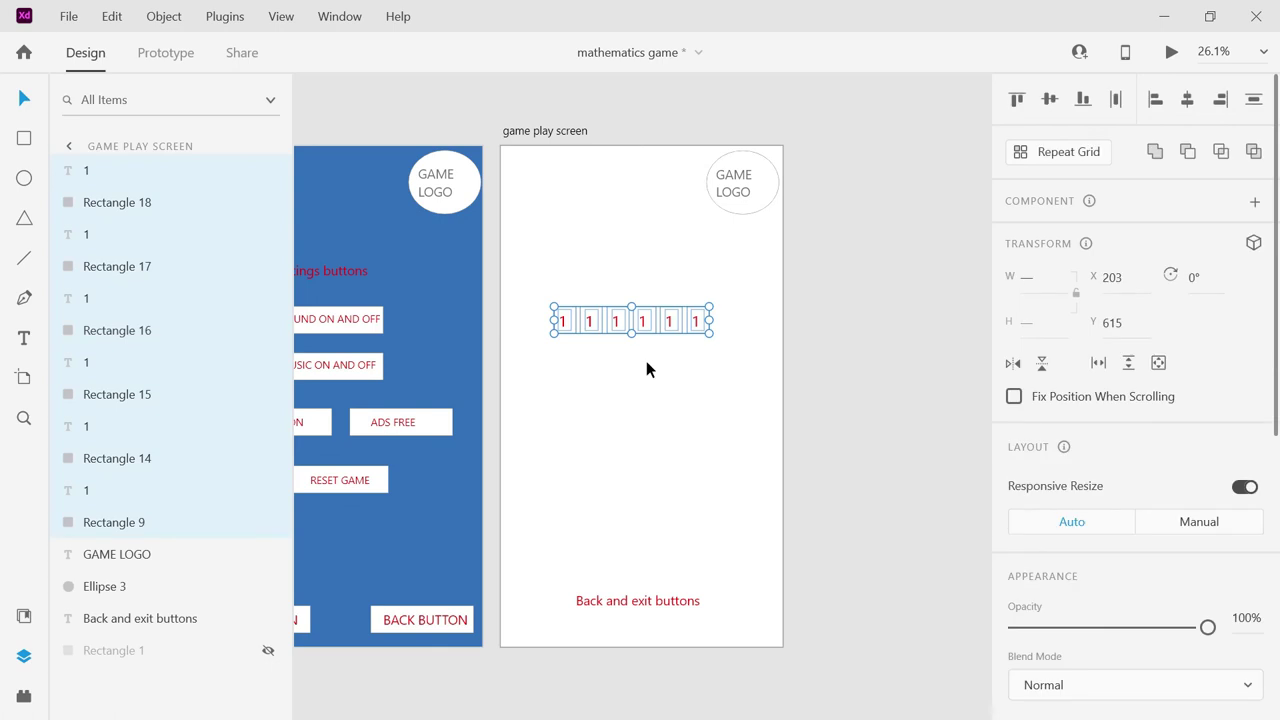
{"action": "key", "text": "ctrl+z"}
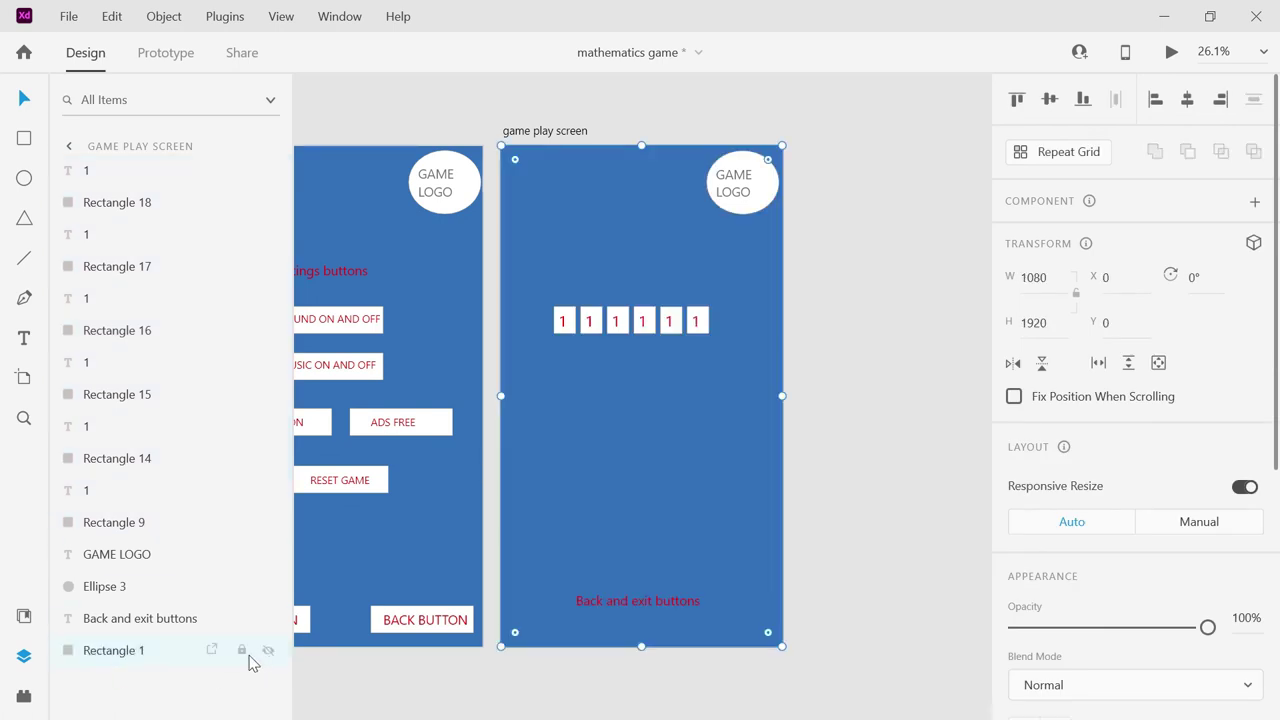
{"action": "left_click", "coordinate": [268, 652]}
{"action": "left_click_drag", "start_coordinate": [572, 311], "coordinate": [736, 333]}
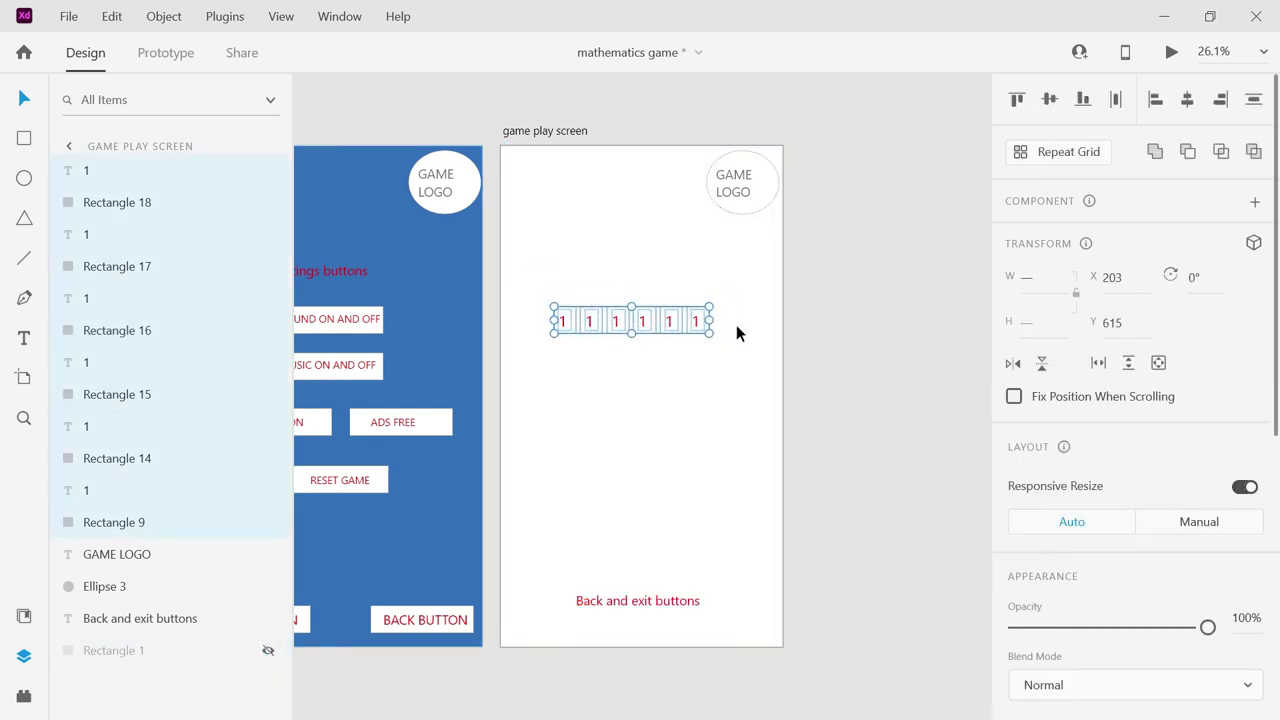
Duplicate the tile row with Ctrl+D and move the copies down to add rows.
{"action": "key", "text": "ctrl+d"}
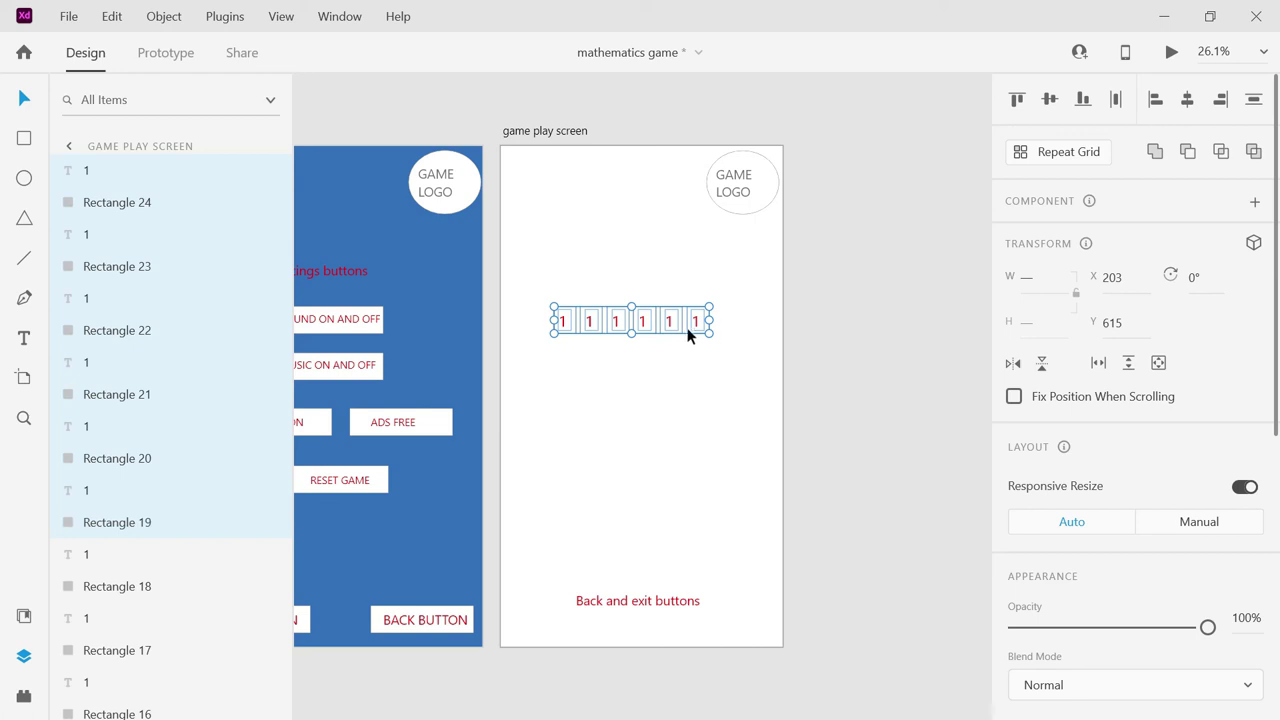
{"action": "left_click_drag", "start_coordinate": [659, 318], "coordinate": [660, 392]}
{"action": "key", "text": "ctrl+d"}
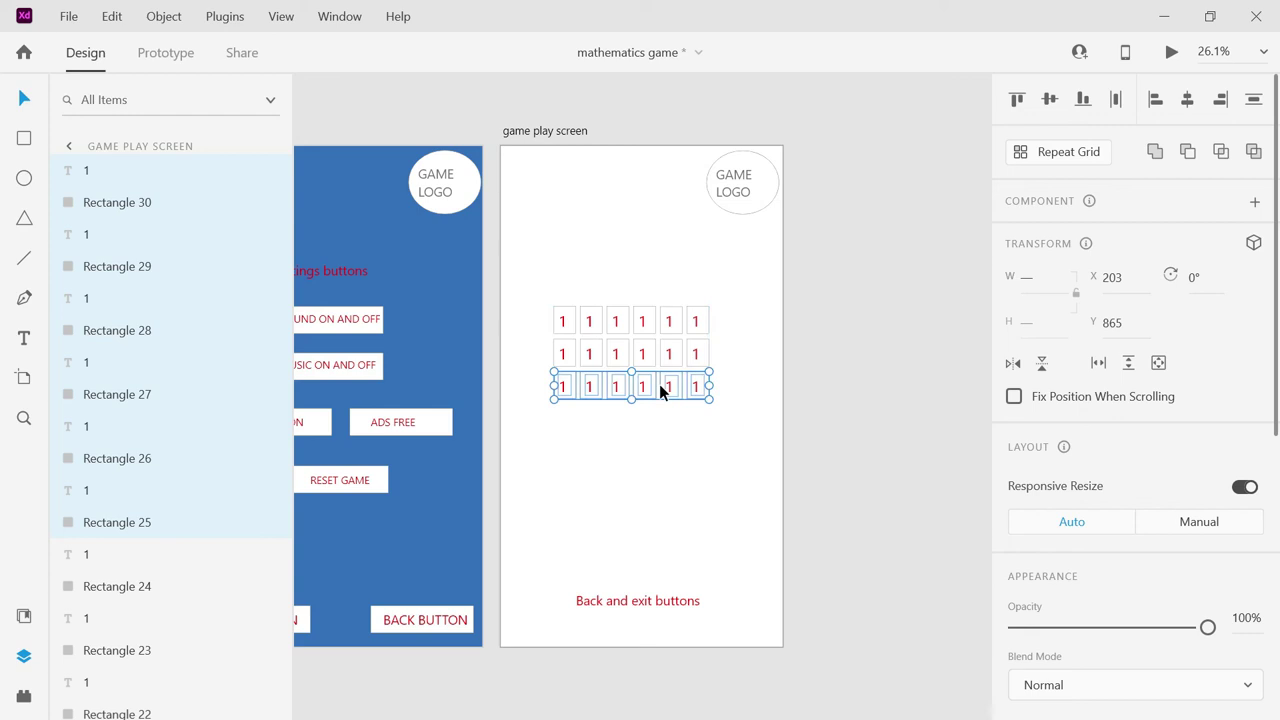
{"action": "key", "text": "ctrl+d"}
{"action": "left_click_drag", "start_coordinate": [655, 348], "coordinate": [658, 422]}
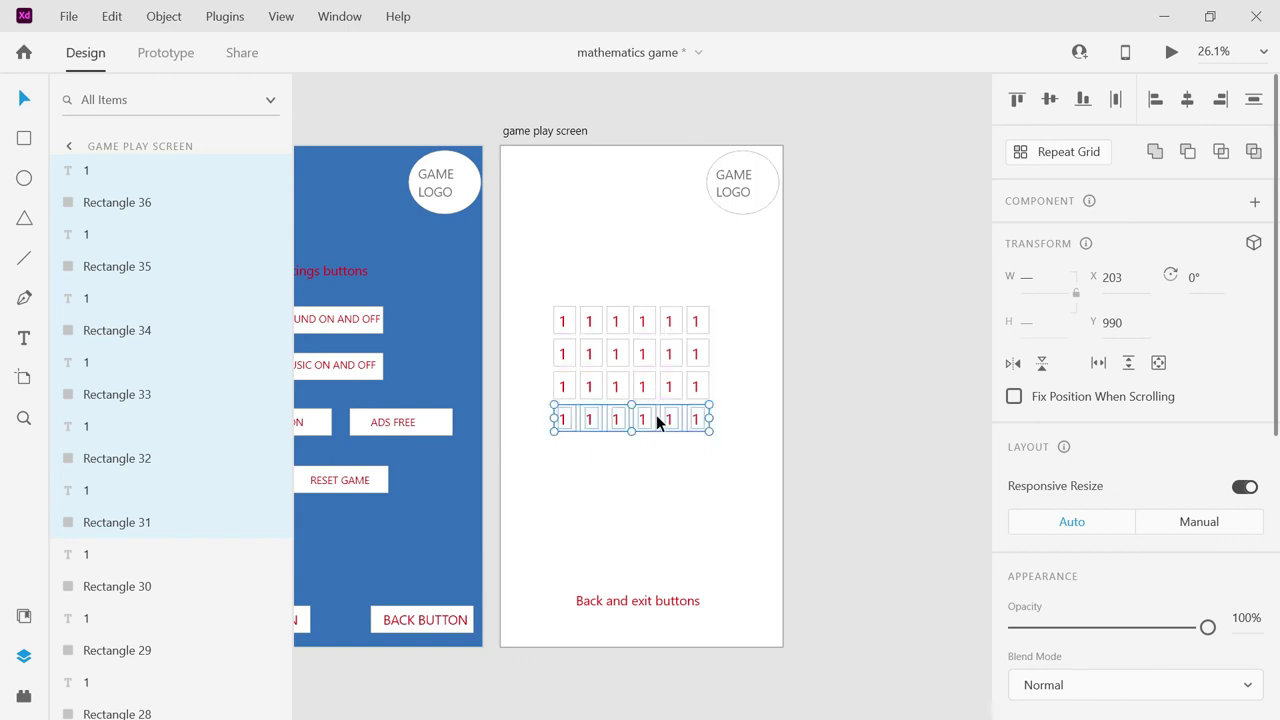
Remove a misplaced copy and drag rows down to complete the 6×6 grid of 1 tiles.
{"action": "key", "text": "ctrl+d"}
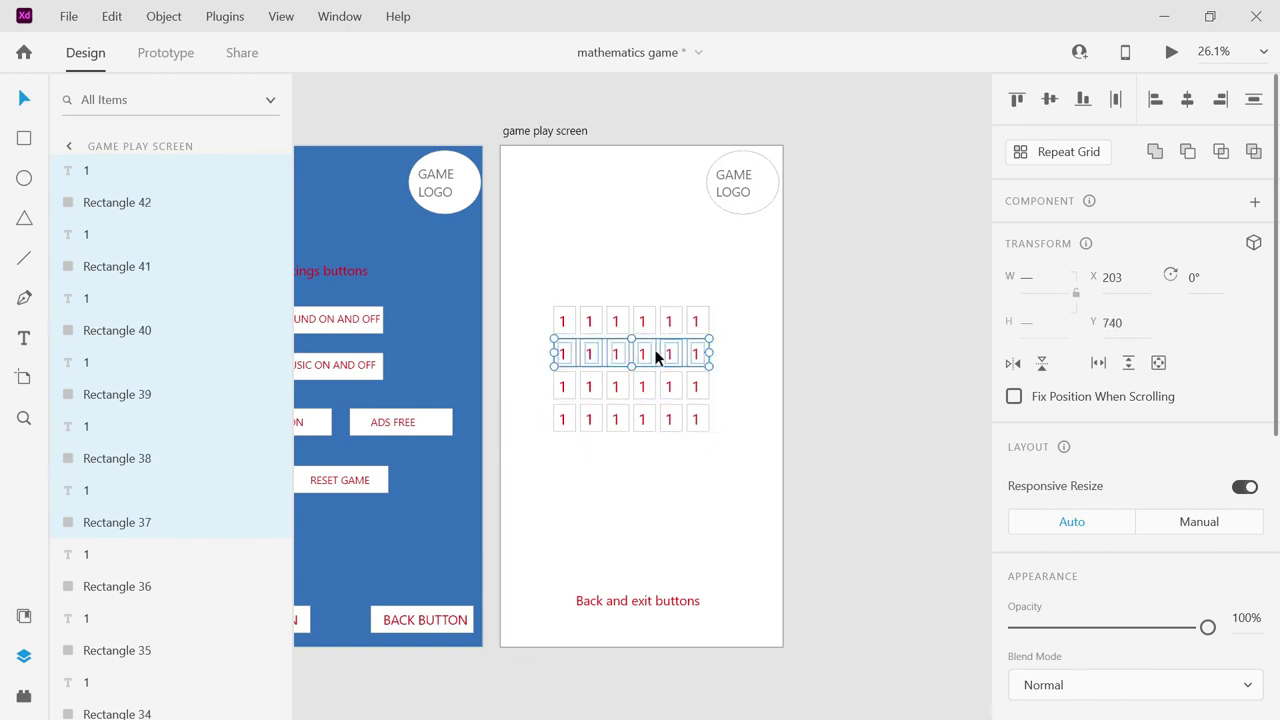
{"action": "left_click", "coordinate": [651, 387]}
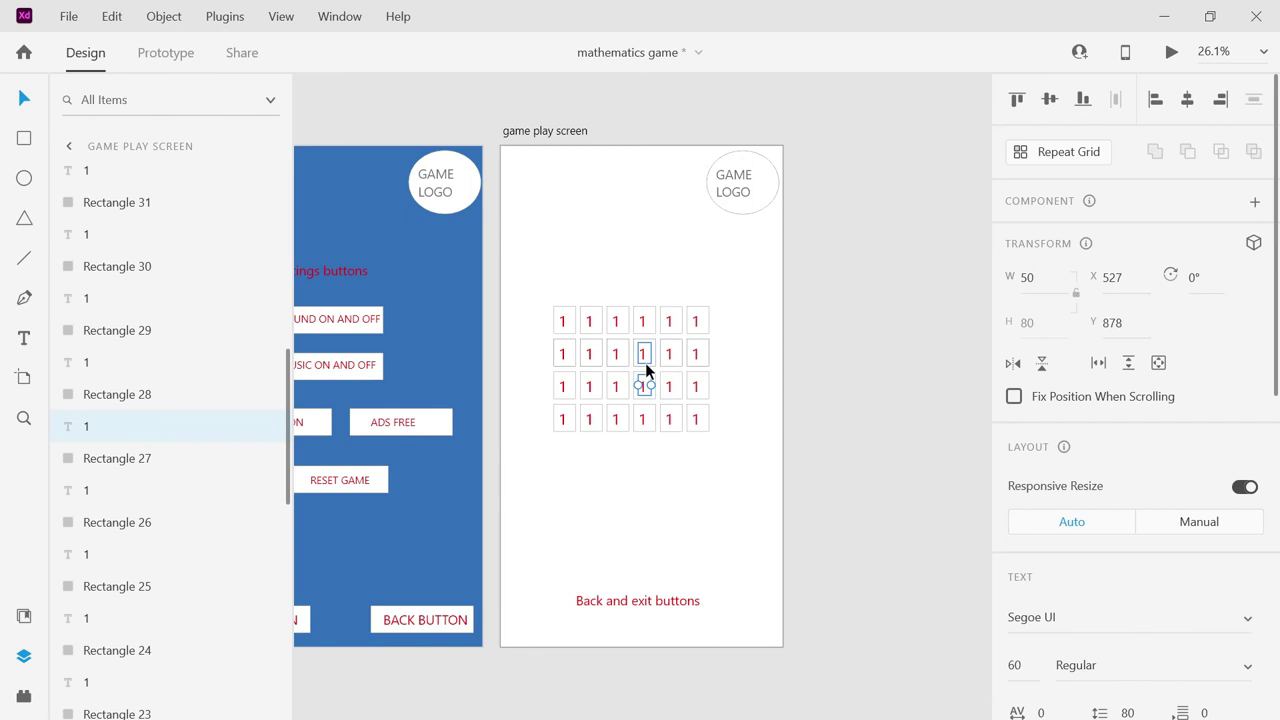
{"action": "key", "text": "ctrl+z"}
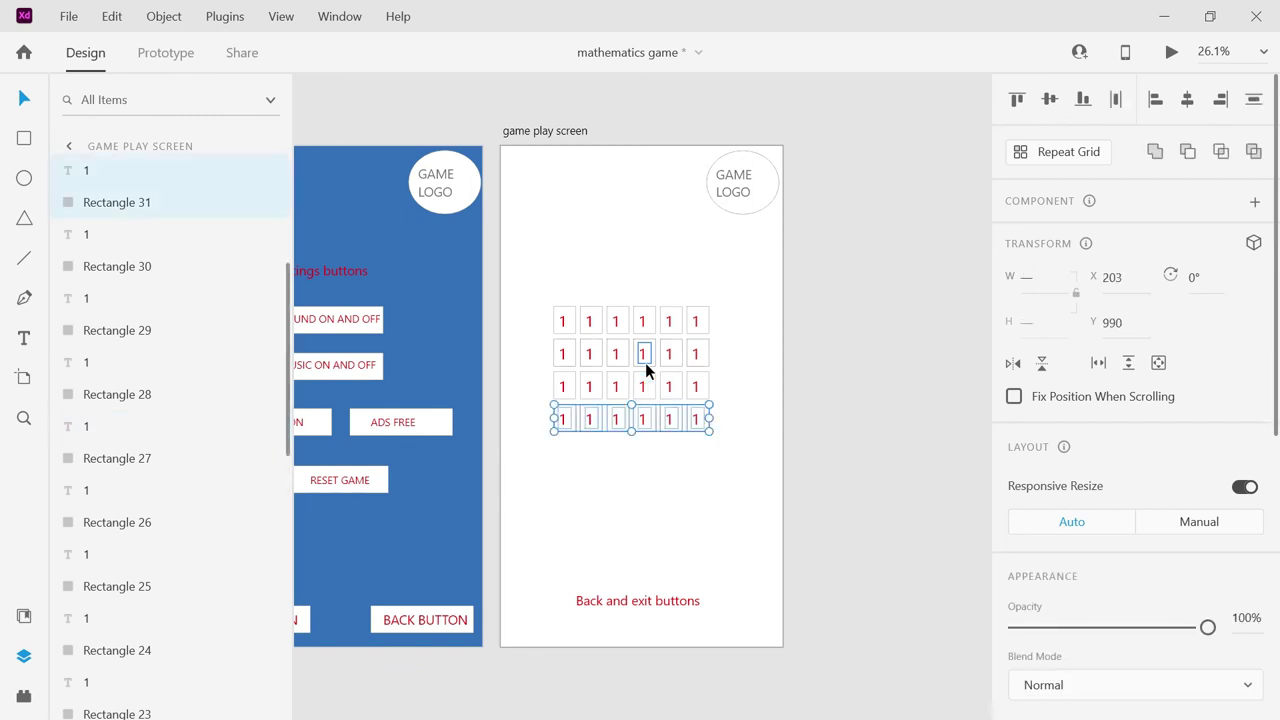
{"action": "key", "text": "ctrl+z"}
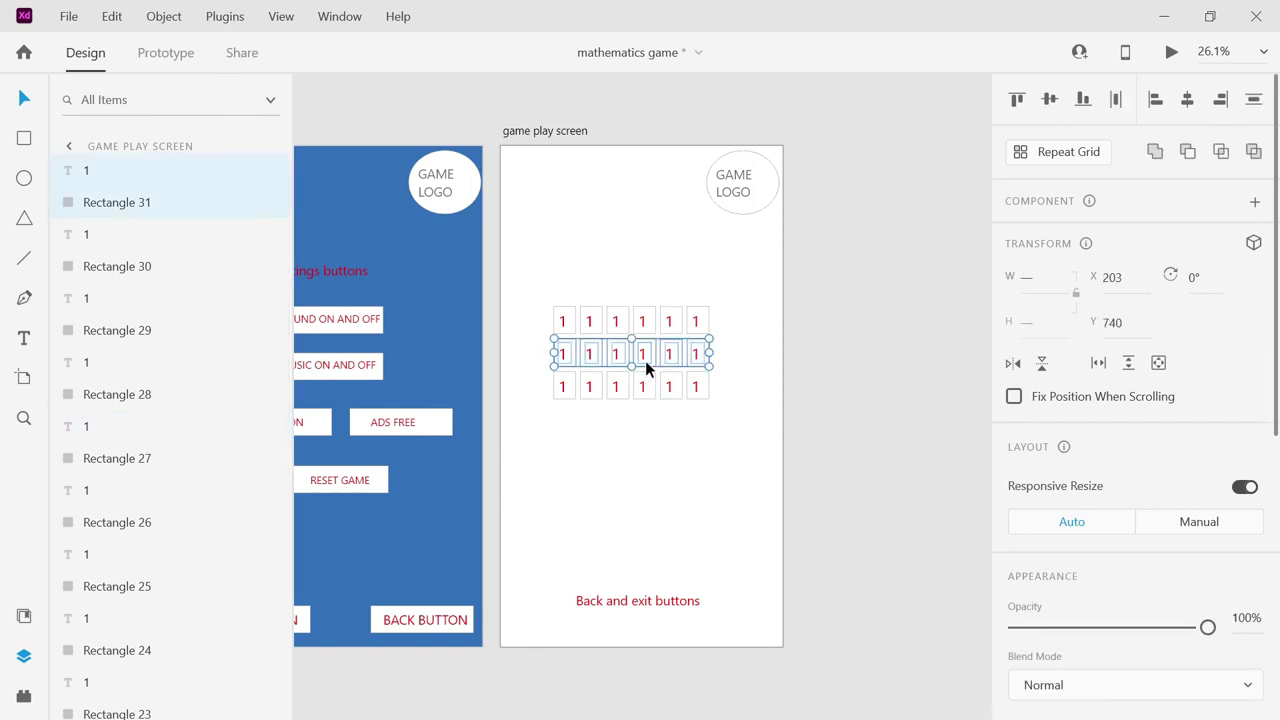
{"action": "left_click_drag", "start_coordinate": [645, 354], "coordinate": [646, 420]}
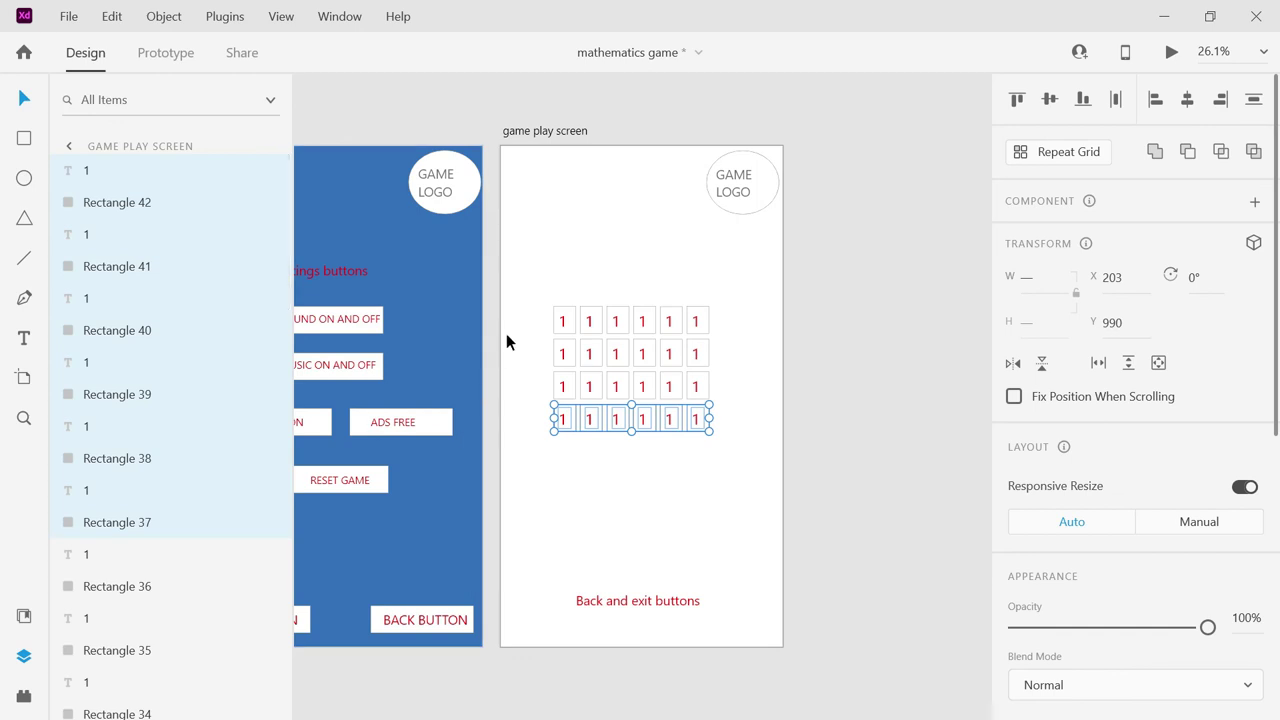
{"action": "left_click_drag", "start_coordinate": [608, 417], "coordinate": [607, 487]}
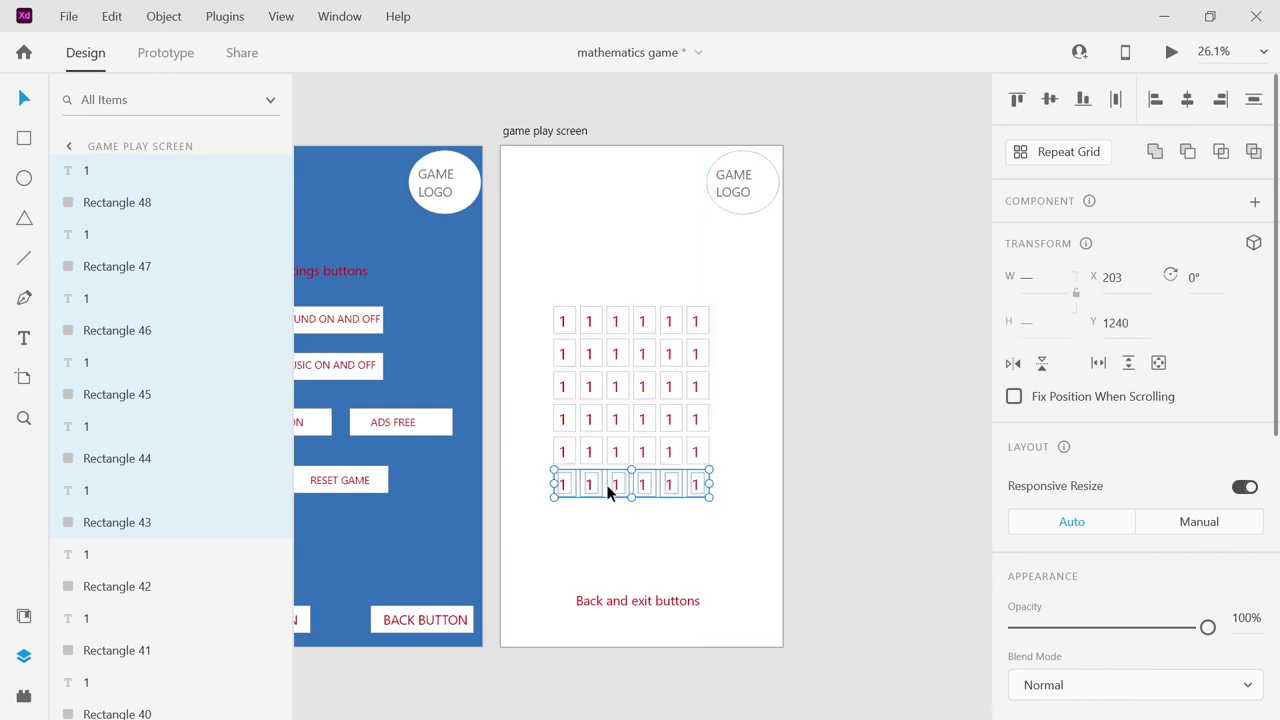
{"action": "left_click", "coordinate": [801, 387]}
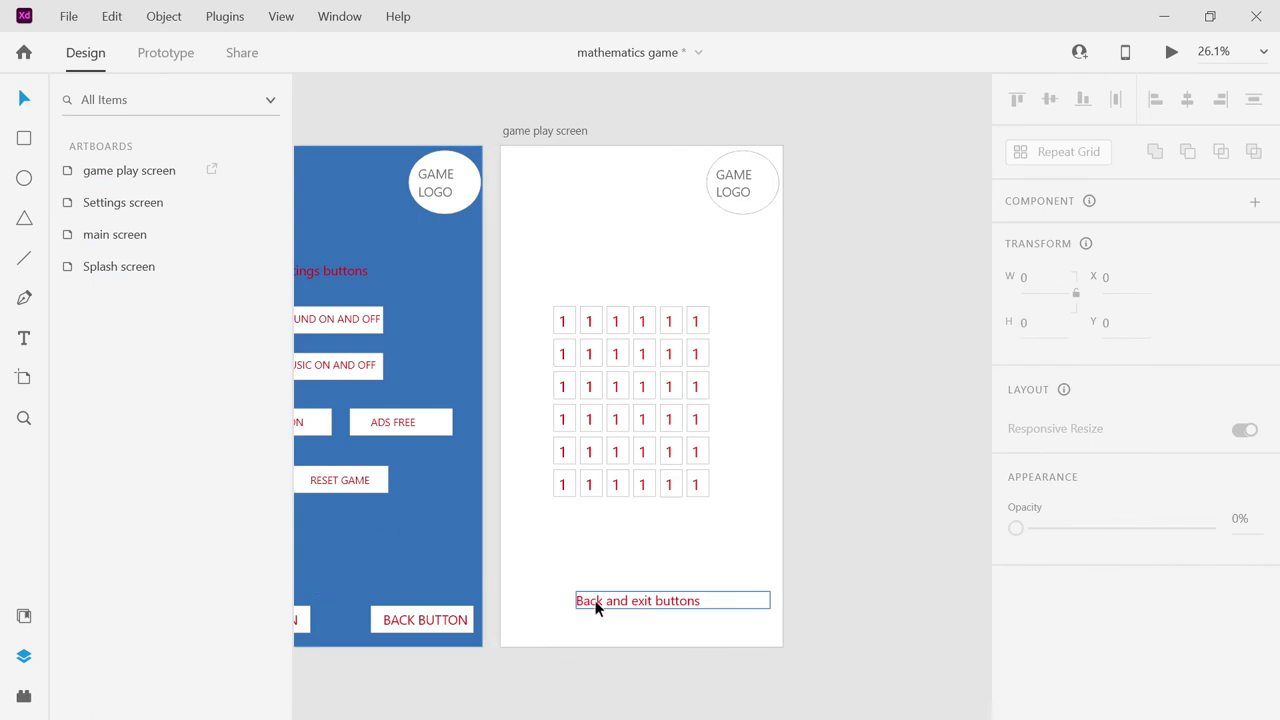
Unhide Rectangle 1 in the game play screen's layers to restore the blue backdrop.
{"action": "double_click", "coordinate": [128, 172]}
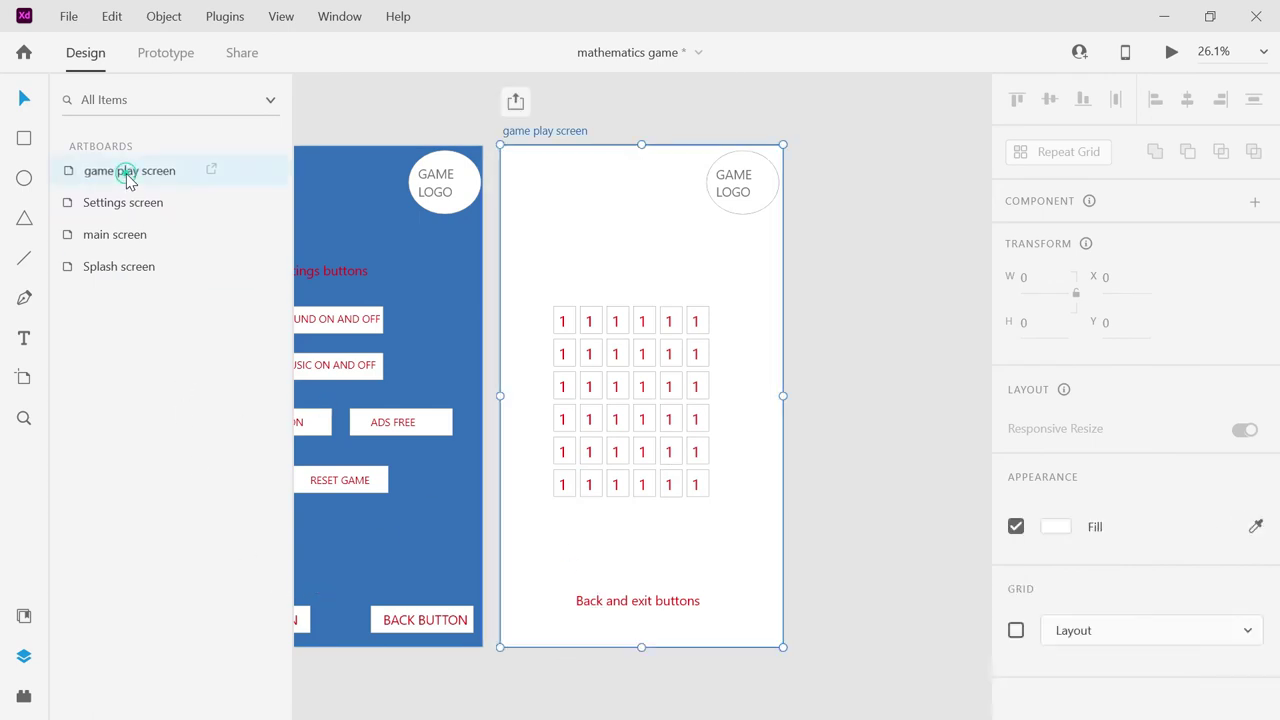
{"action": "left_click", "coordinate": [70, 174]}
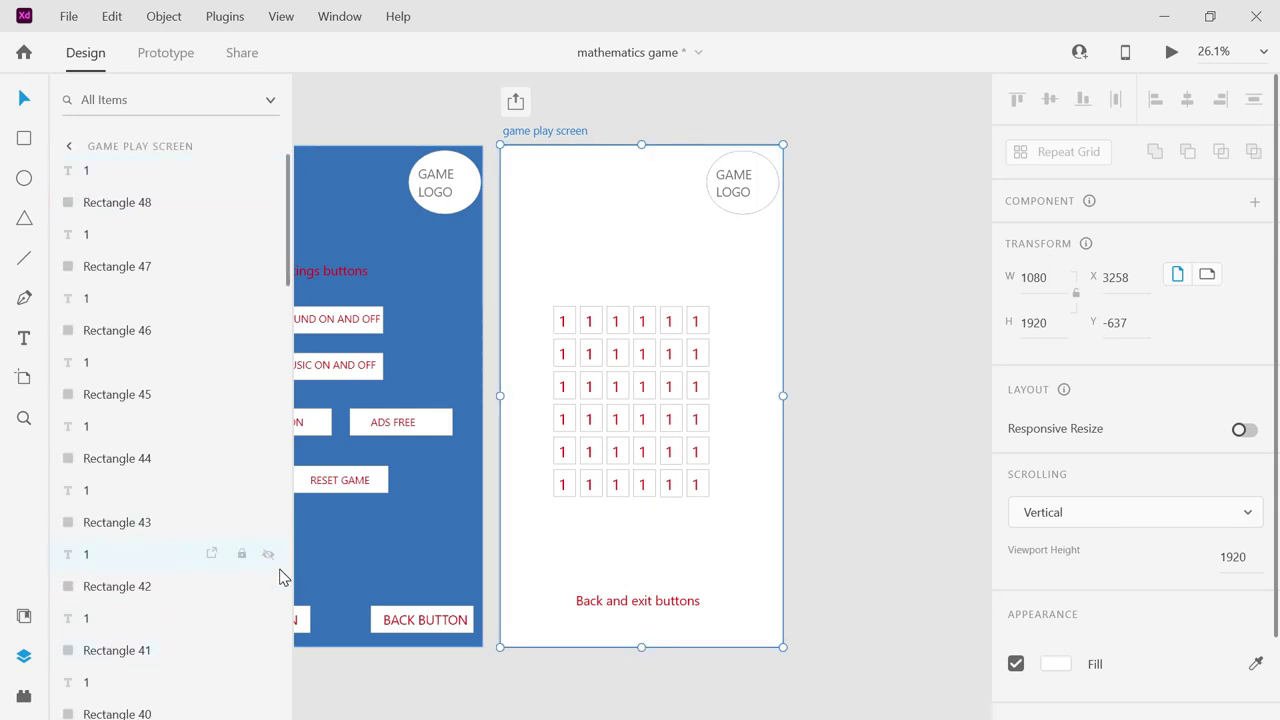
{"action": "left_click_drag", "start_coordinate": [288, 252], "coordinate": [266, 700]}
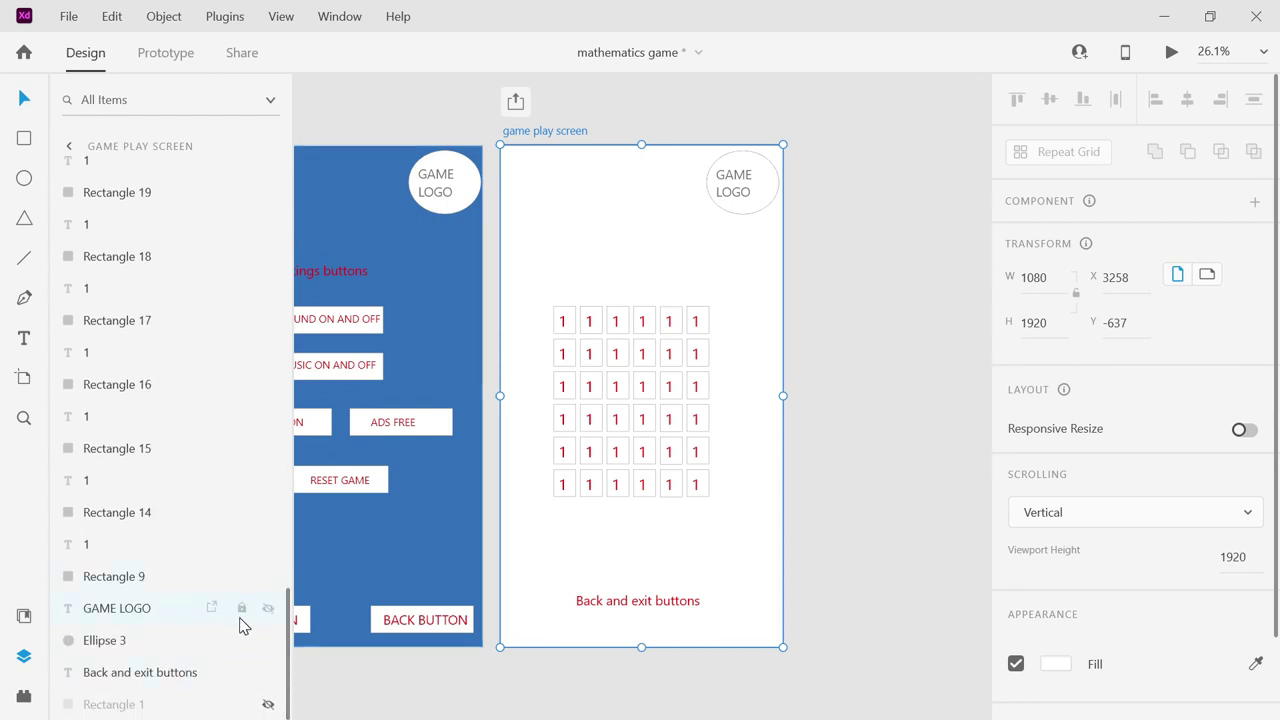
{"action": "left_click", "coordinate": [268, 705]}
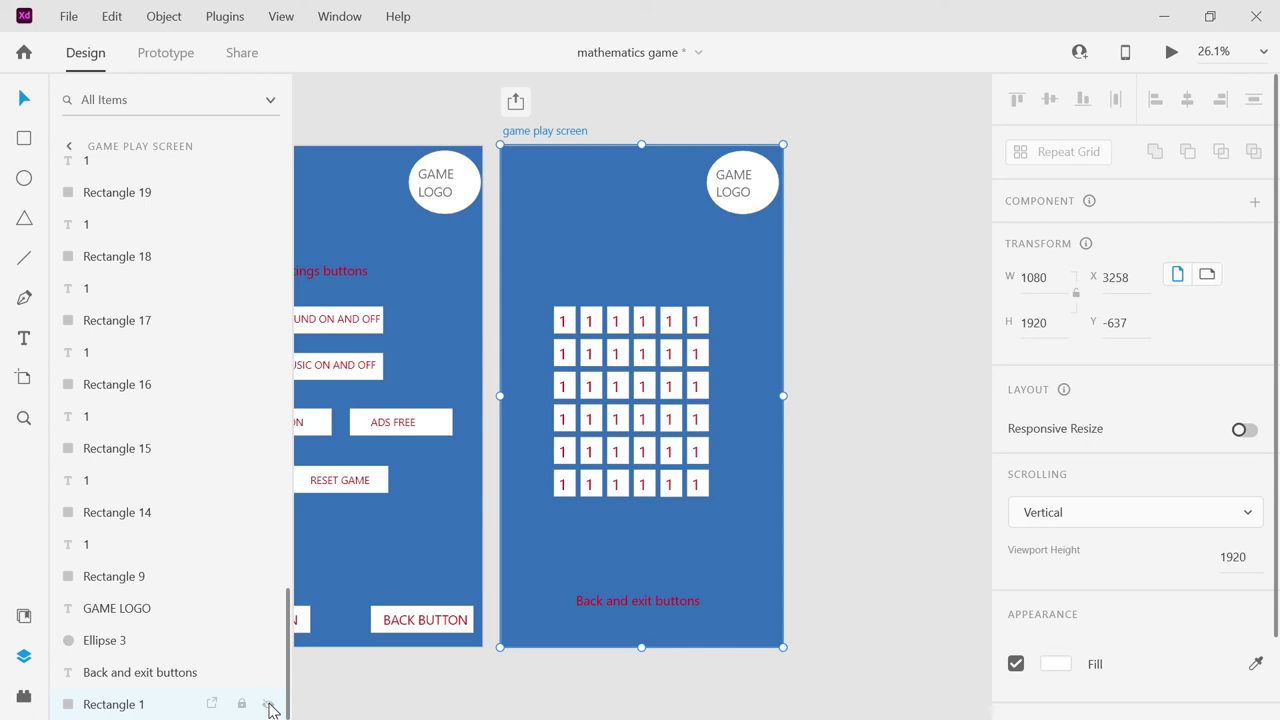
Copy the settings screen's BACK BUTTON and paste it onto the game play screen.
{"action": "left_click", "coordinate": [378, 622]}
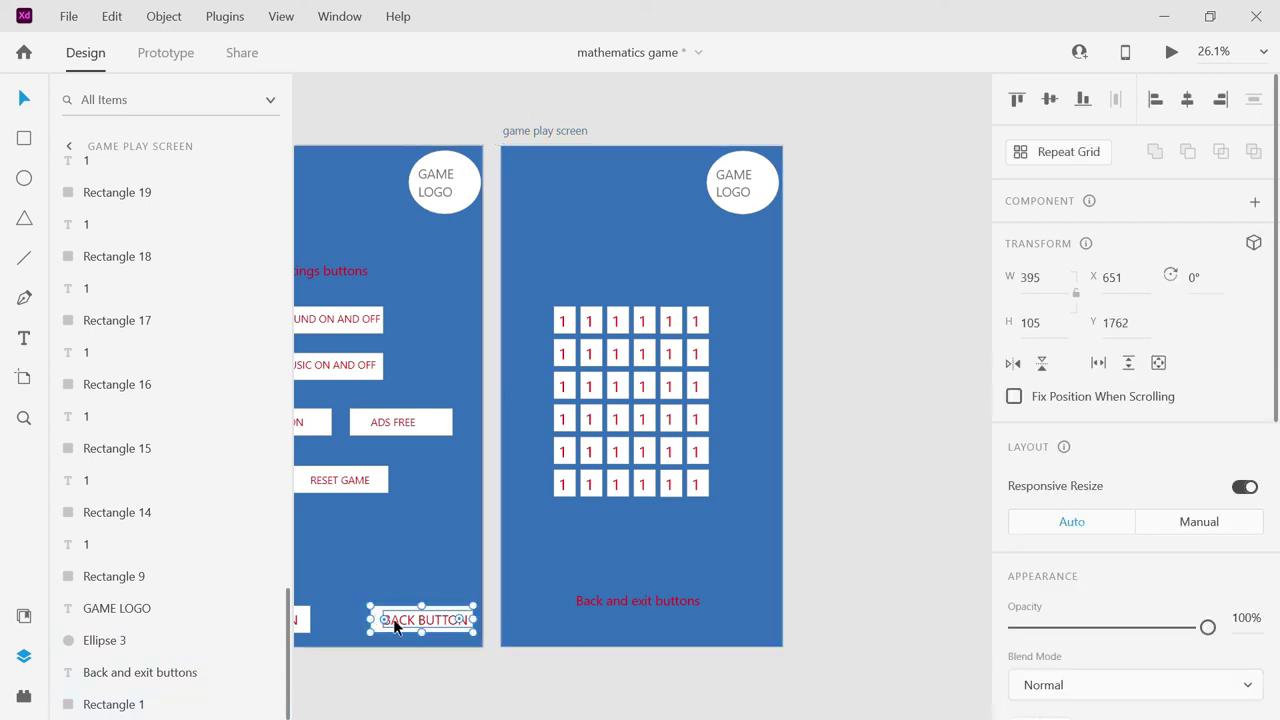
{"action": "left_click", "coordinate": [397, 622], "text": "shift"}
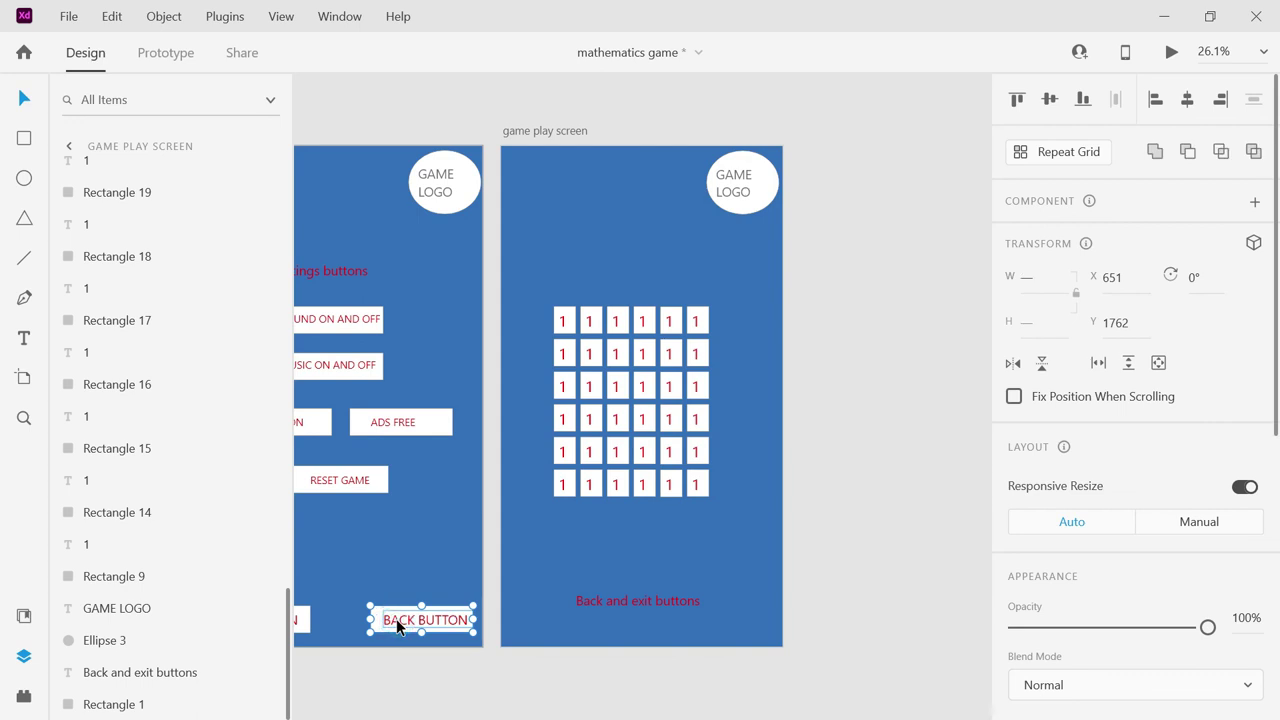
{"action": "left_click", "coordinate": [522, 578]}
{"action": "key", "text": "ctrl+v"}
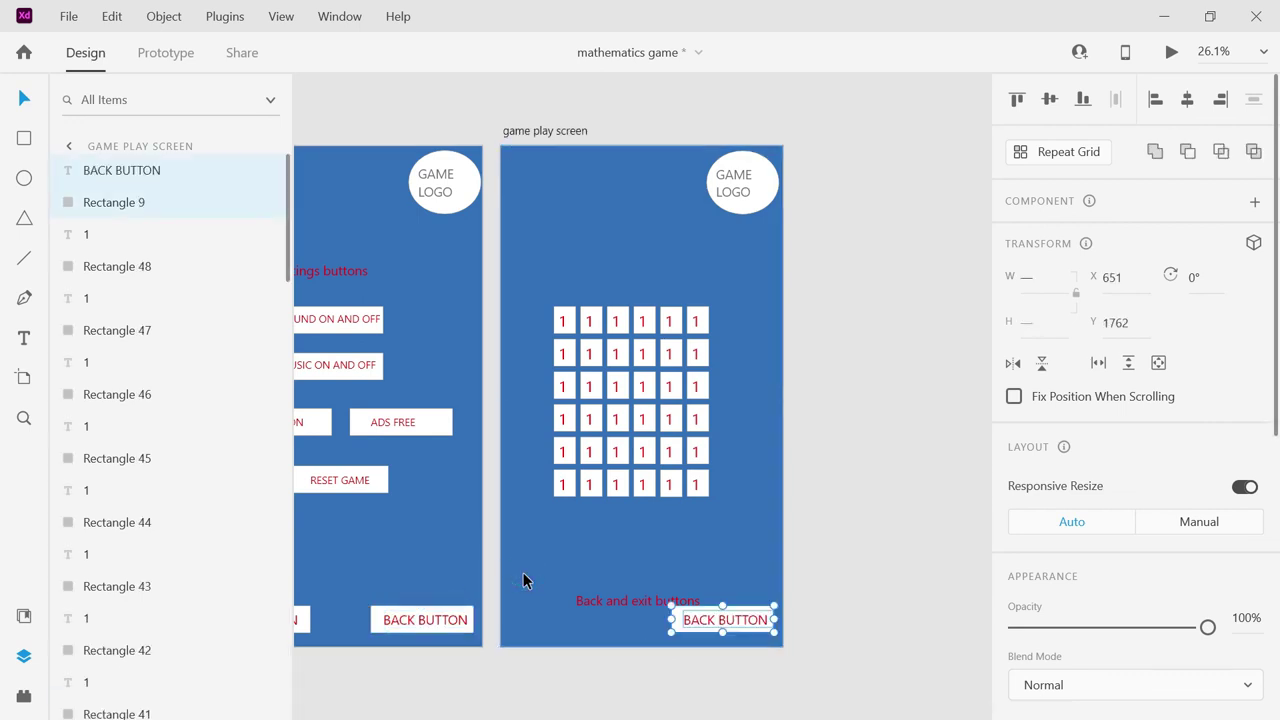
Delete the 'Back and exit buttons' label and centre the BACK BUTTON text in its button.
{"action": "left_click", "coordinate": [598, 608]}
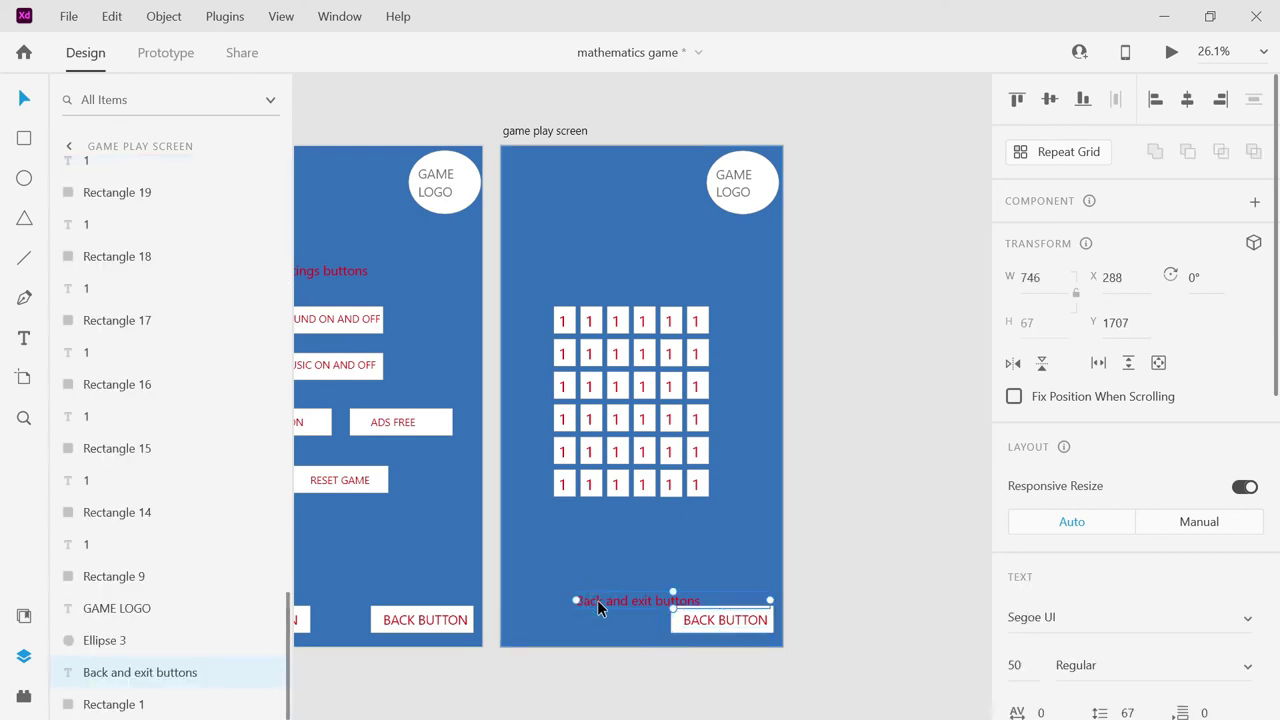
{"action": "key", "text": "Delete"}
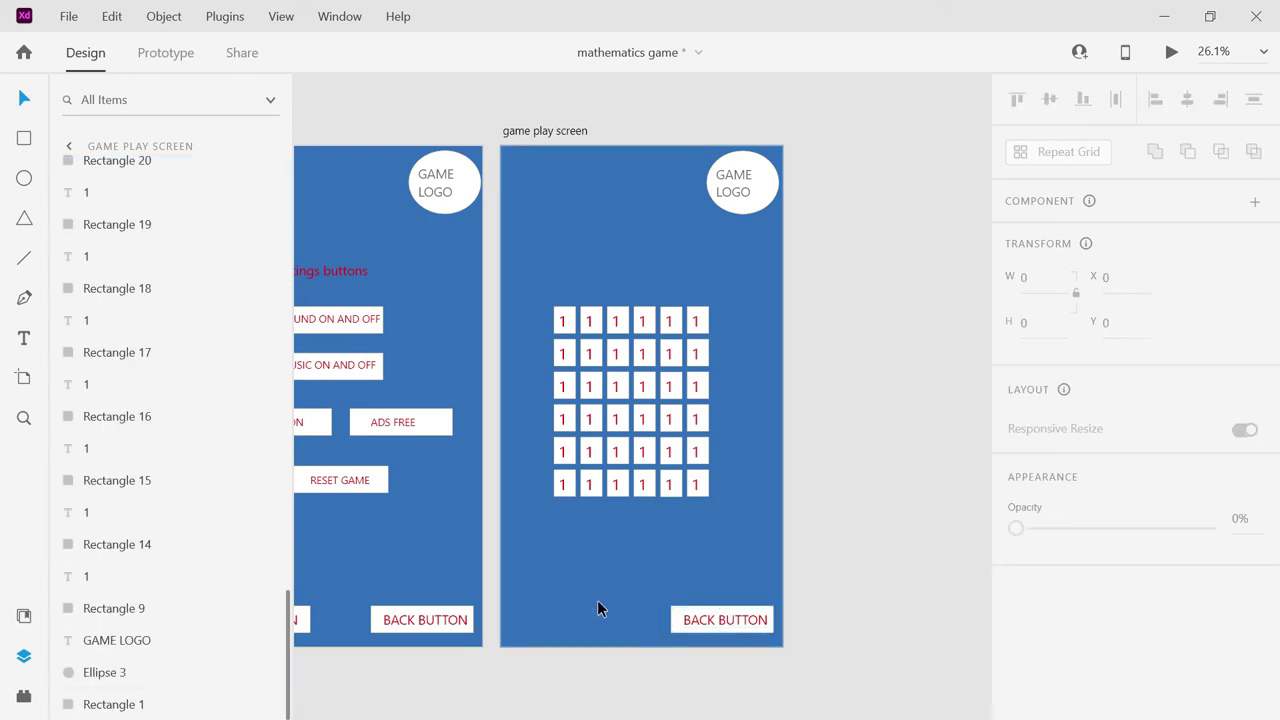
{"action": "left_click", "coordinate": [688, 627]}
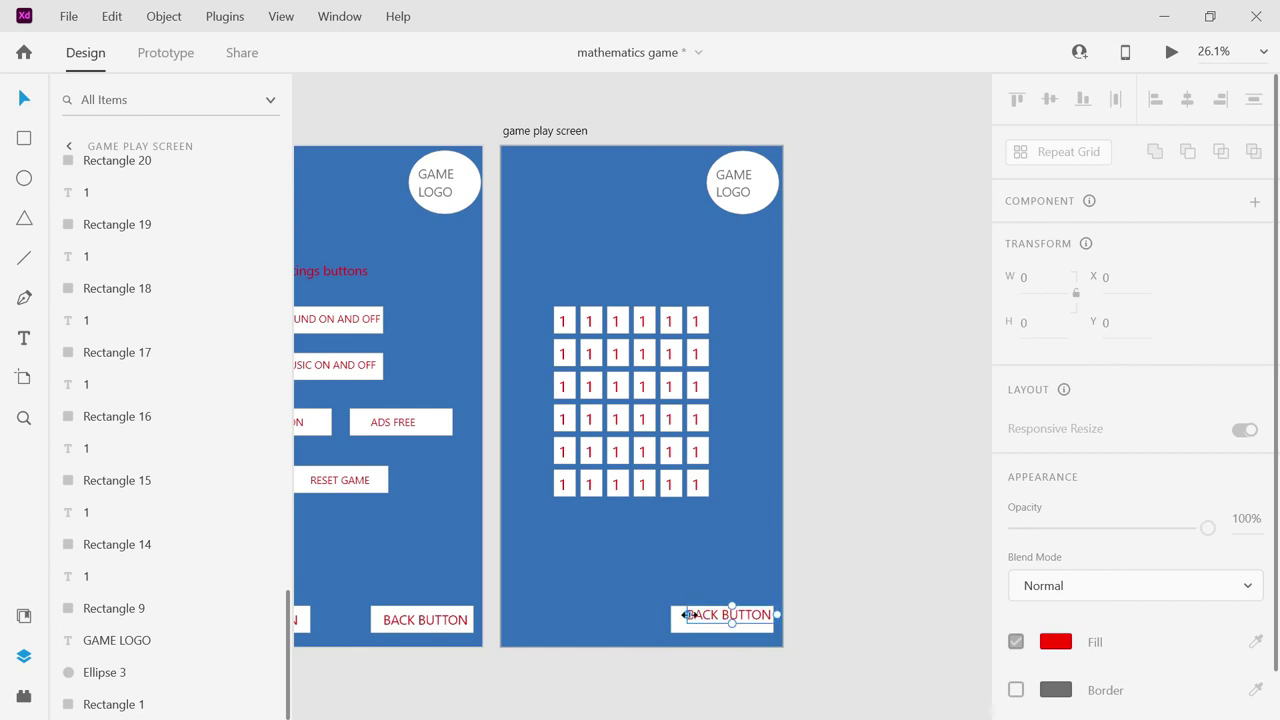
{"action": "left_click", "coordinate": [688, 620]}
{"action": "left_click_drag", "start_coordinate": [707, 623], "coordinate": [705, 628]}
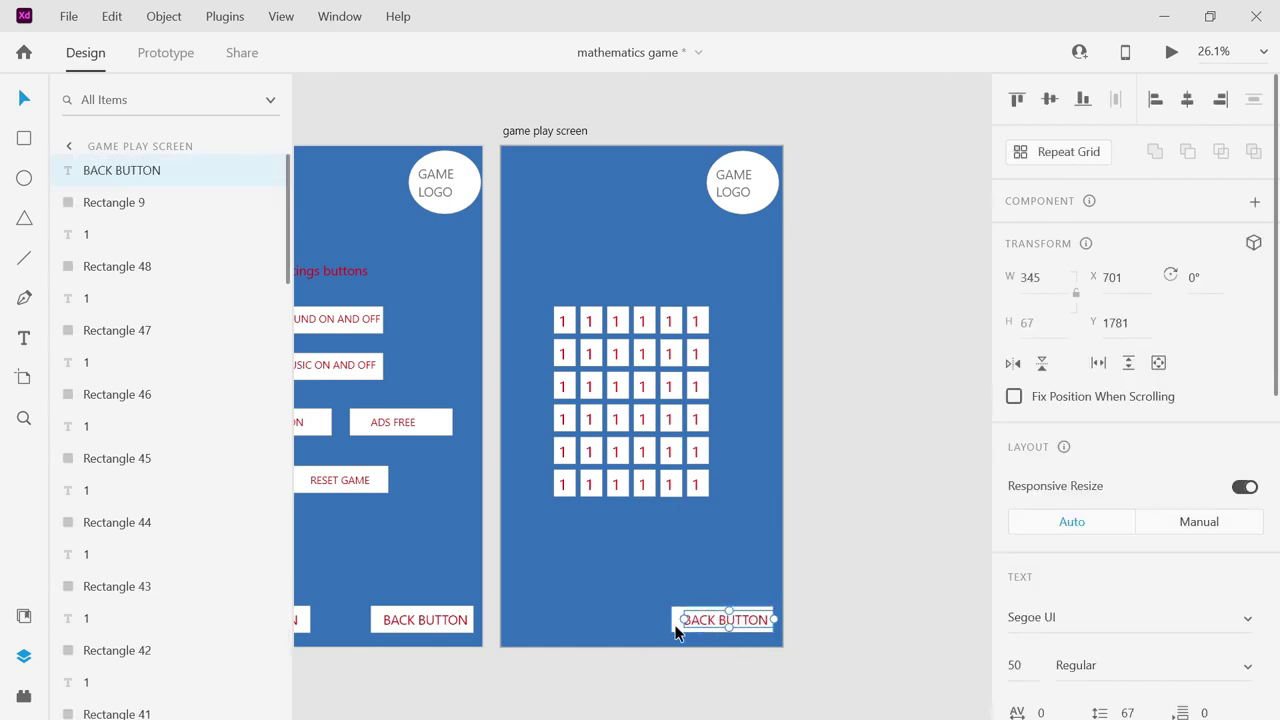
{"action": "left_click", "coordinate": [333, 317]}
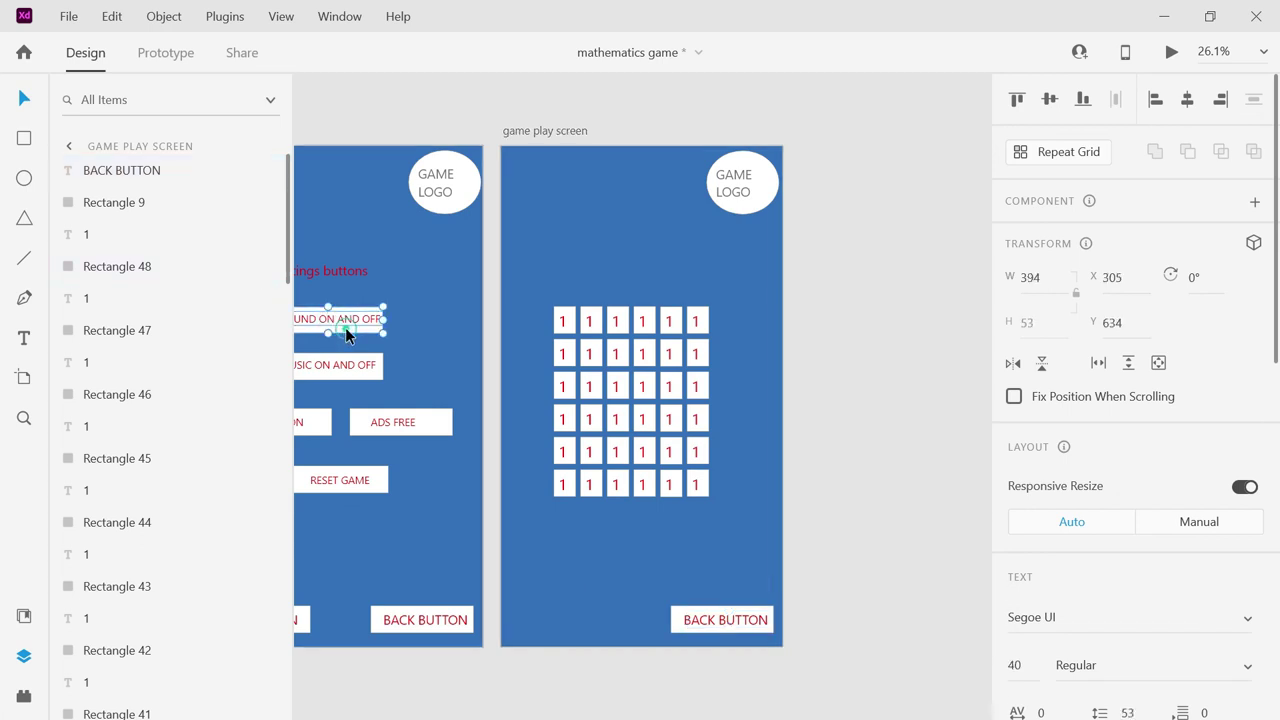
Place a copy of the SOUND ON AND OFF button near the top left of the game play screen.
{"action": "left_click", "coordinate": [345, 327], "text": "shift"}
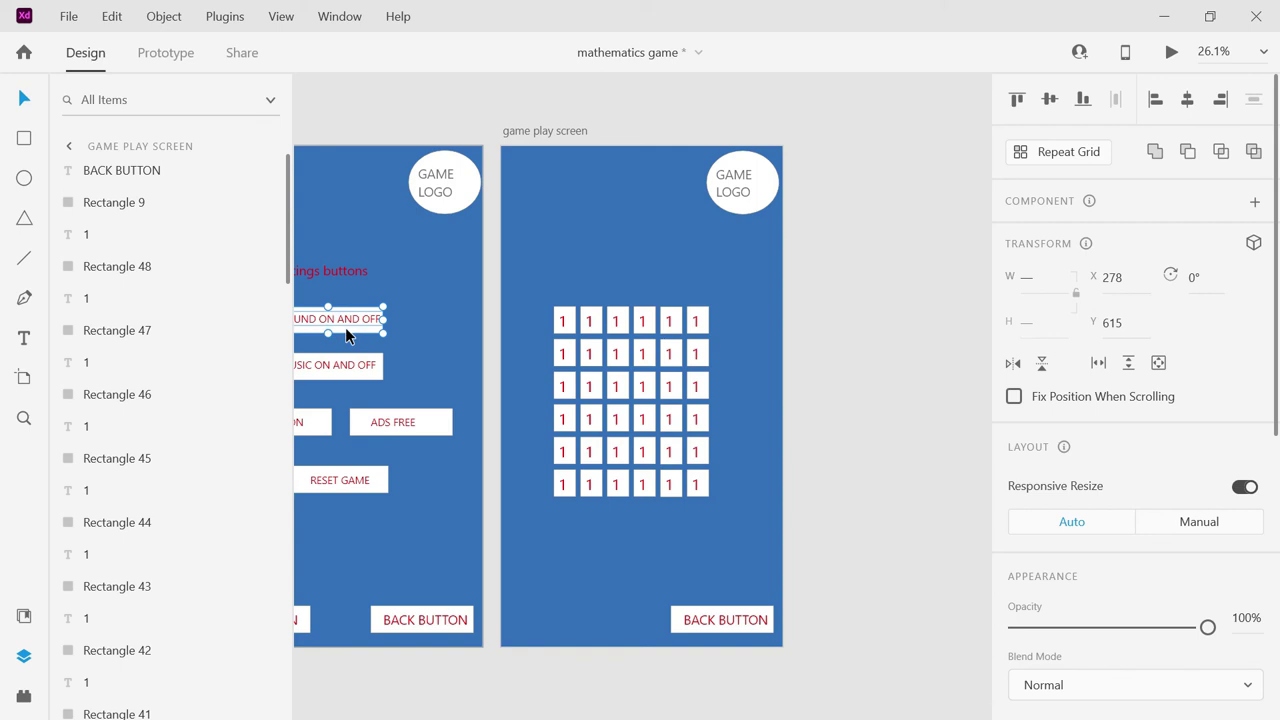
{"action": "left_click_drag", "start_coordinate": [338, 319], "coordinate": [582, 263]}
{"action": "left_click_drag", "start_coordinate": [602, 238], "coordinate": [583, 240]}
Paste the MUSIC ON AND OFF button onto the game play screen beside the sound button.
{"action": "left_click", "coordinate": [326, 362]}
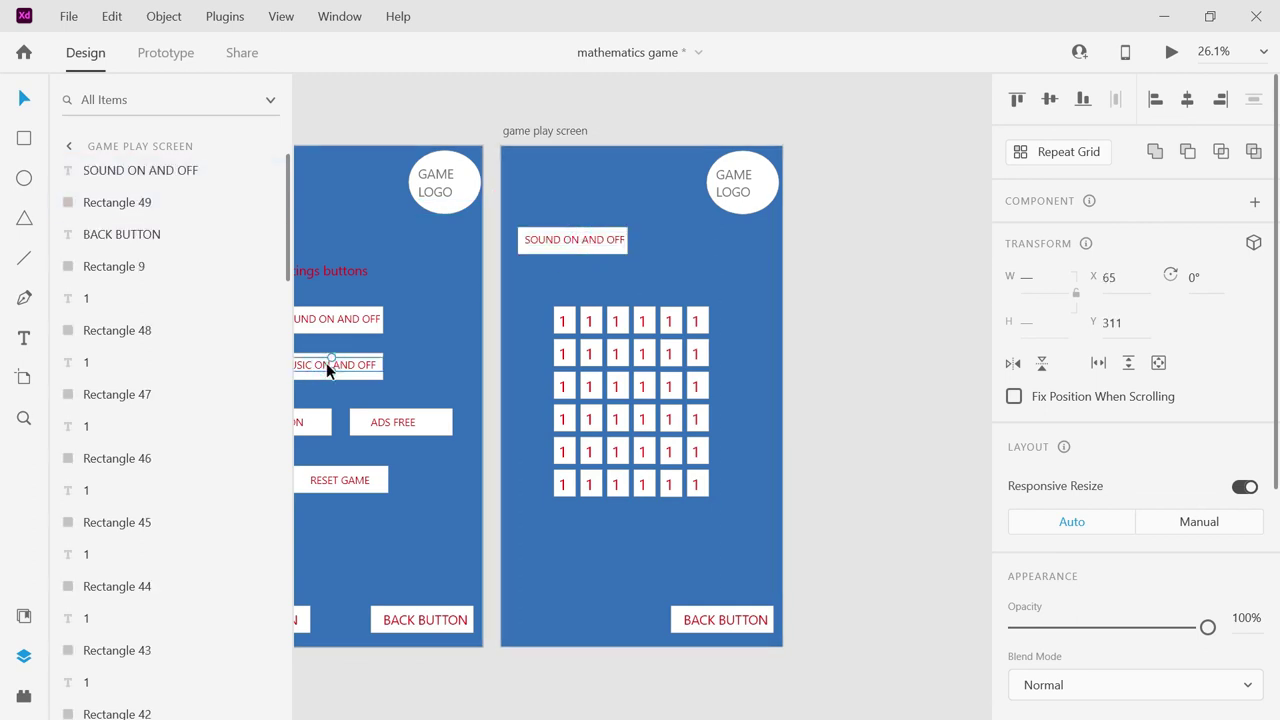
{"action": "left_click", "coordinate": [316, 380], "text": "shift"}
{"action": "left_click", "coordinate": [738, 253]}
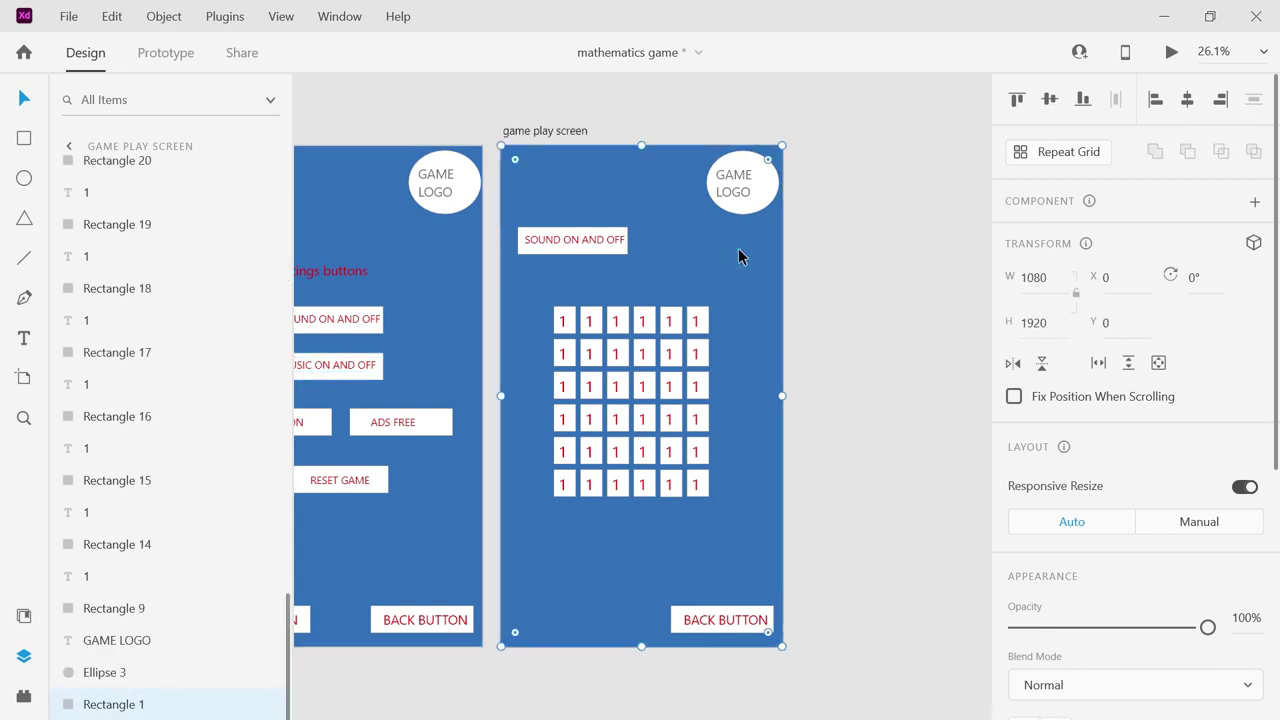
{"action": "key", "text": "ctrl+v"}
{"action": "left_click_drag", "start_coordinate": [627, 366], "coordinate": [706, 249]}
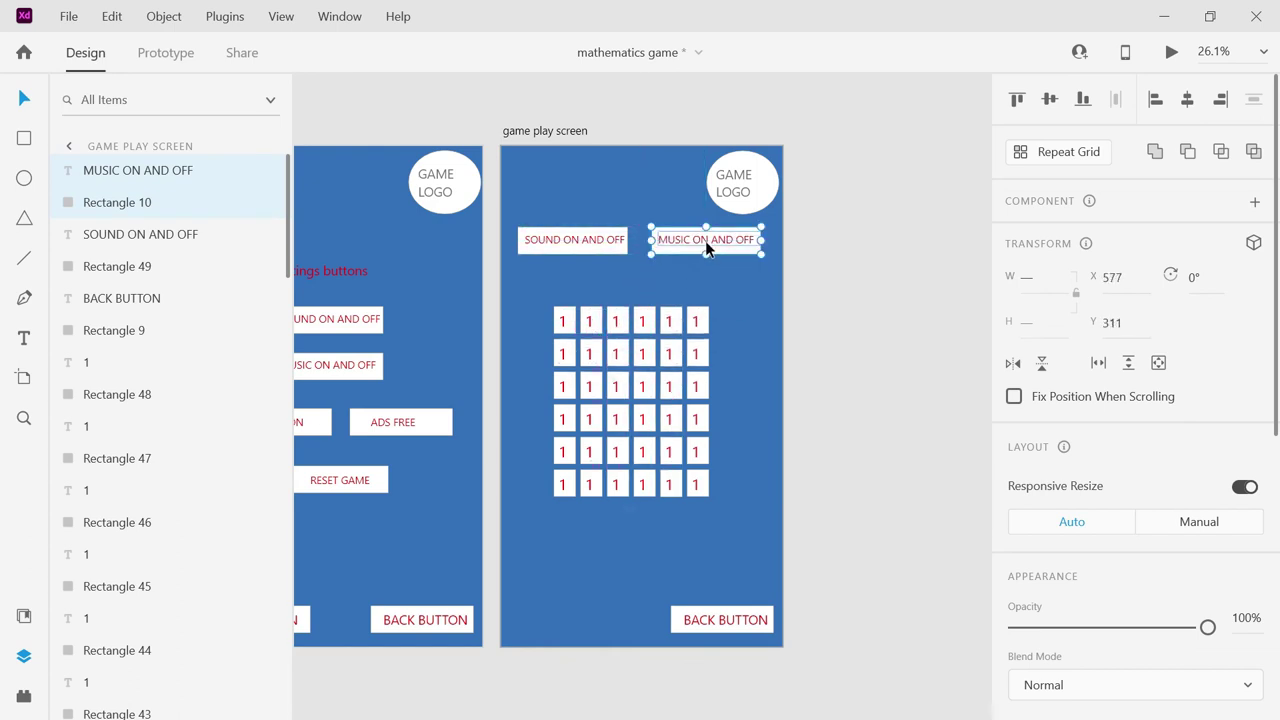
{"action": "left_click", "coordinate": [823, 276]}
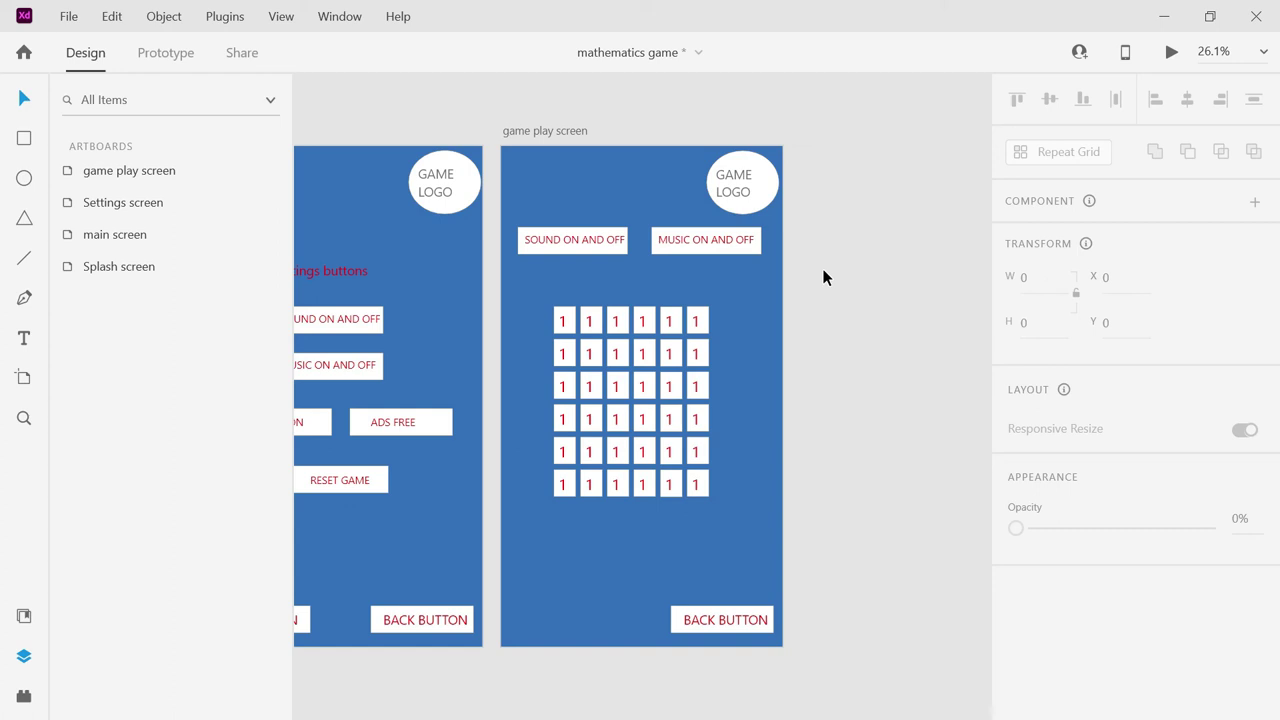
Alt-drag a copy of the EXIT BUTTON to its right and relabel the copy SETTINGS.
{"action": "left_click_drag", "start_coordinate": [817, 628], "coordinate": [566, 546]}
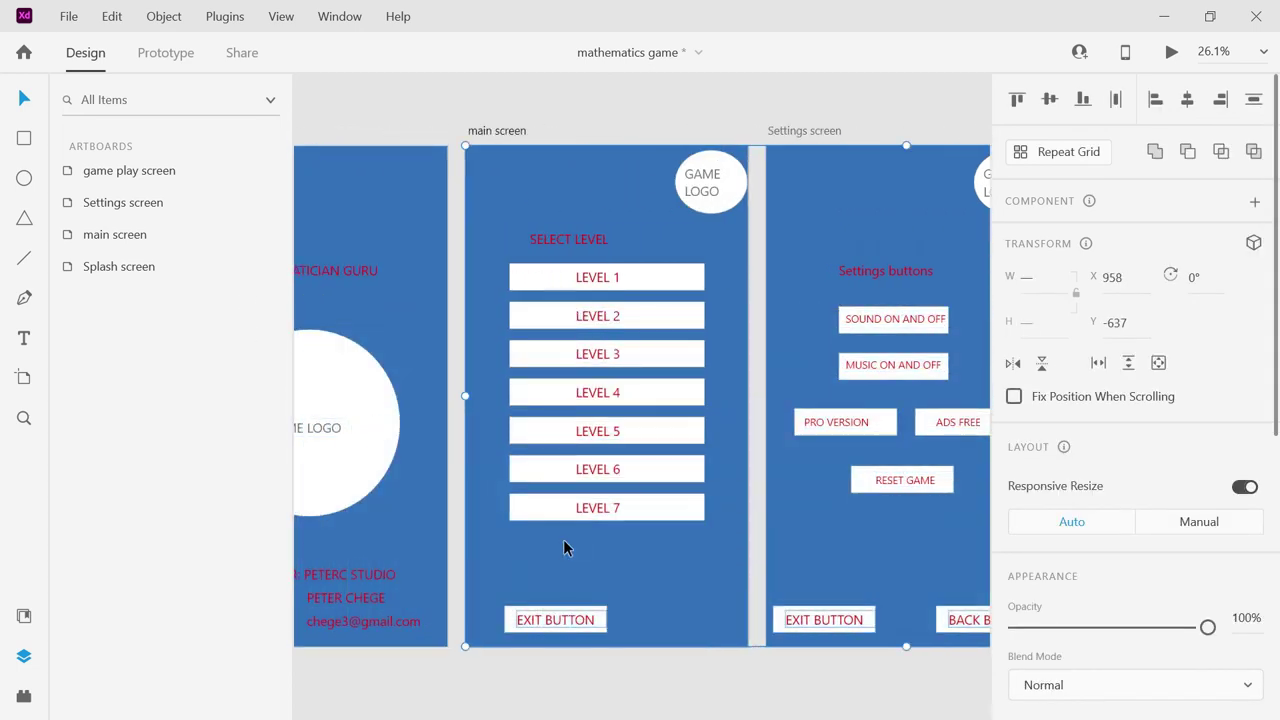
{"action": "left_click", "coordinate": [600, 675]}
{"action": "left_click", "coordinate": [564, 620]}
{"action": "left_click", "coordinate": [557, 623]}
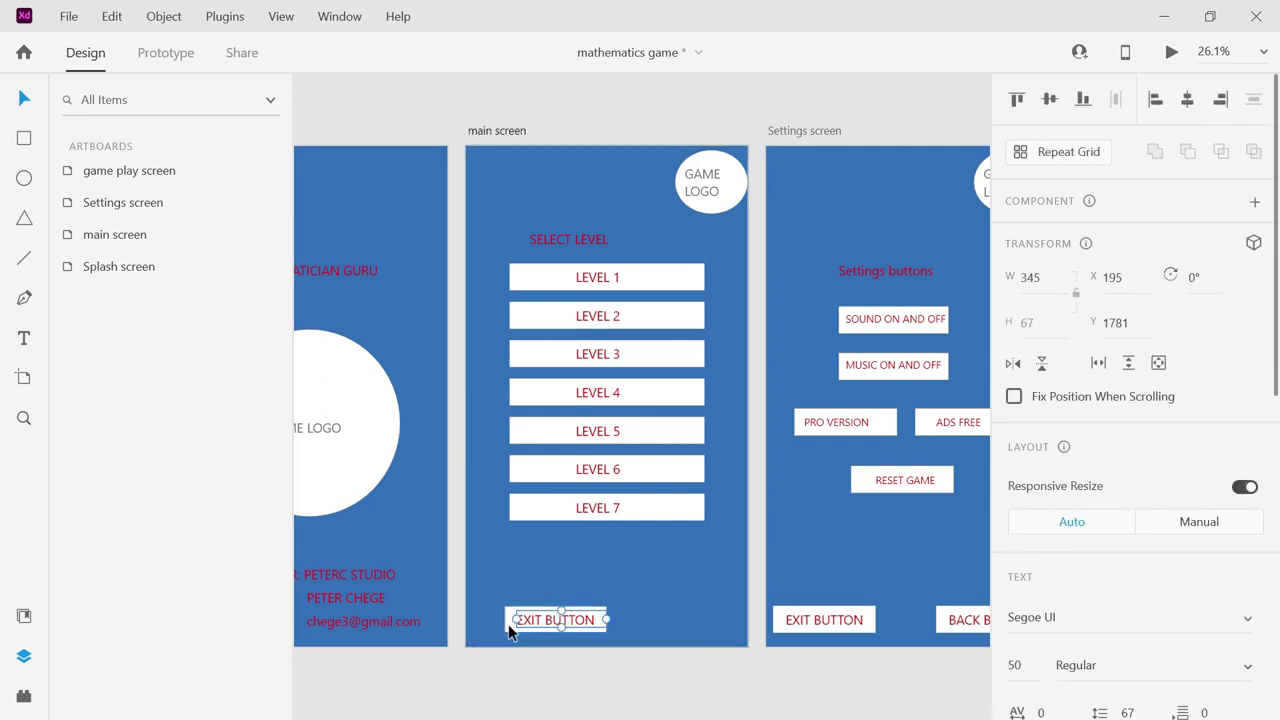
{"action": "left_click", "coordinate": [508, 624], "text": "shift"}
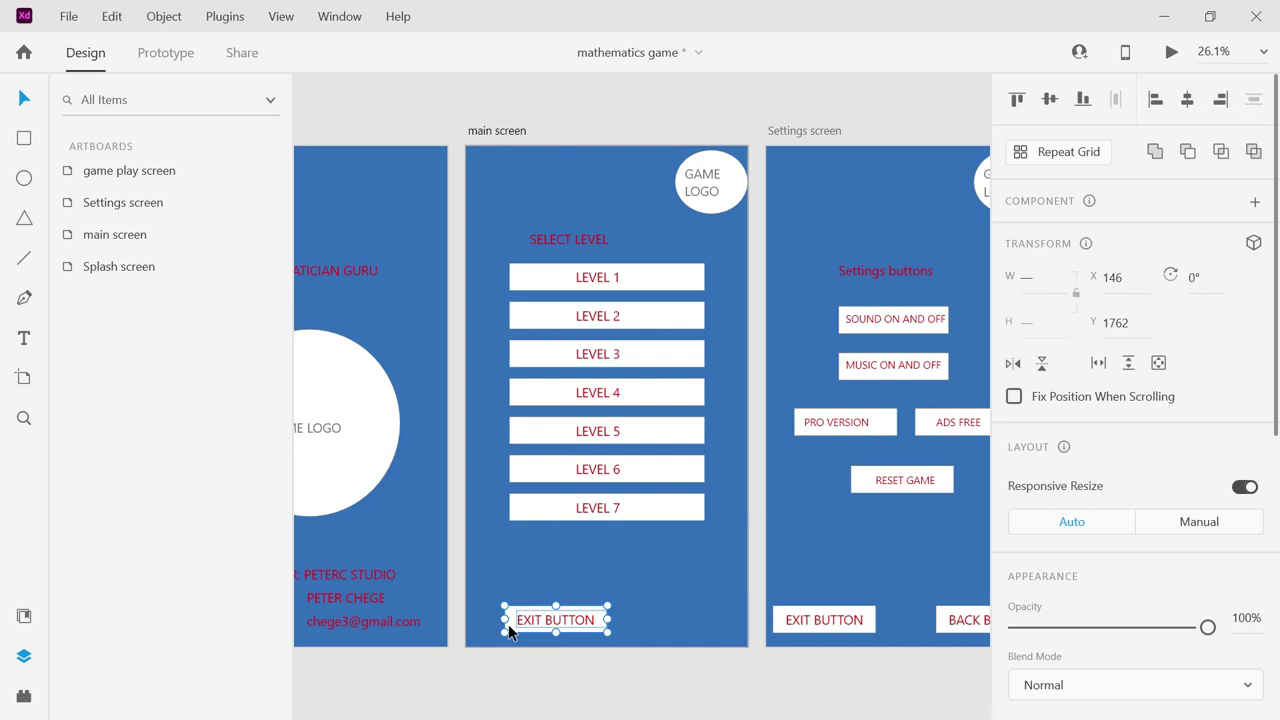
{"action": "left_click_drag", "start_coordinate": [508, 624], "coordinate": [663, 624]}
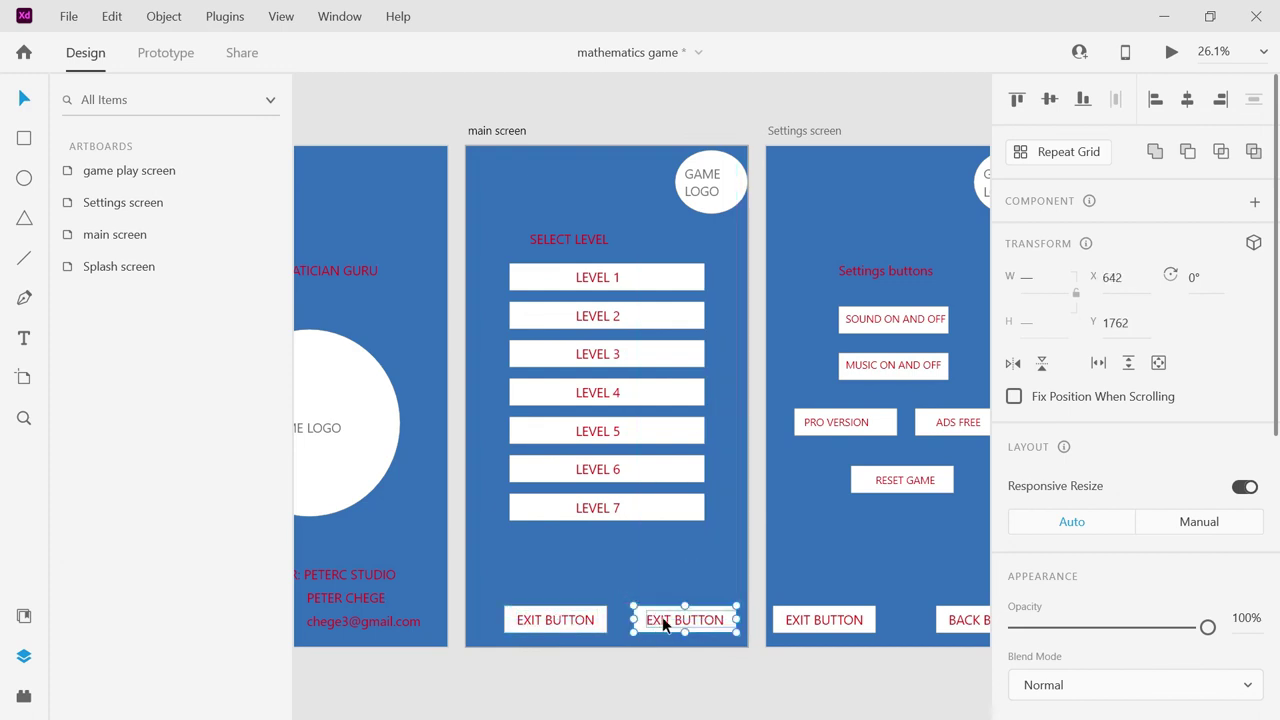
{"action": "double_click", "coordinate": [664, 622]}
{"action": "double_click", "coordinate": [665, 621]}
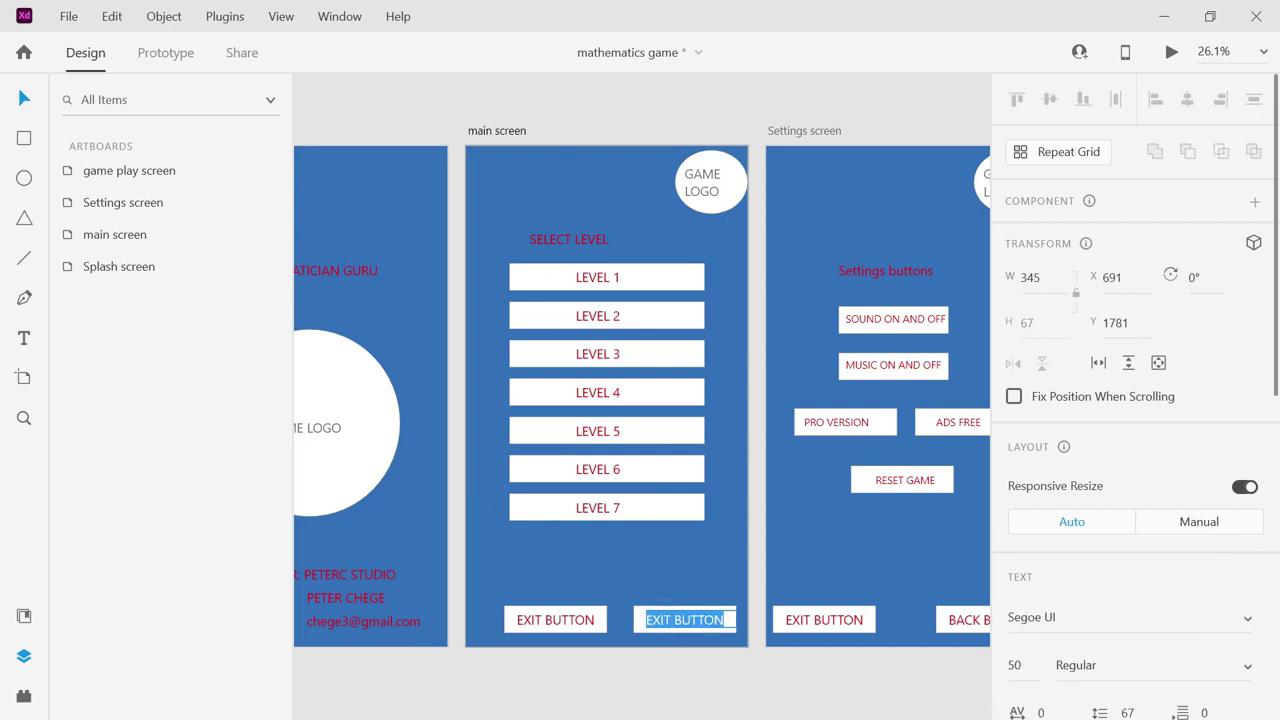
{"action": "type", "text": "SETTINGS"}
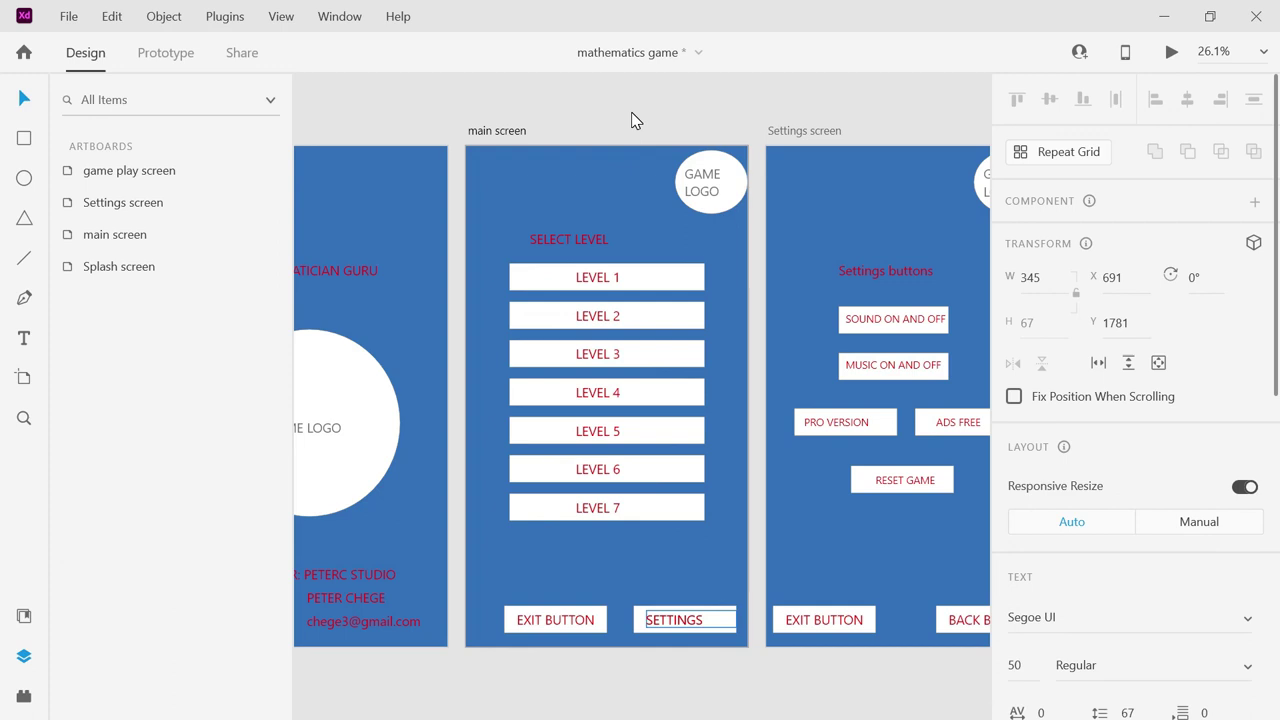
{"action": "key", "text": "Escape"}
{"action": "left_click", "coordinate": [631, 119]}
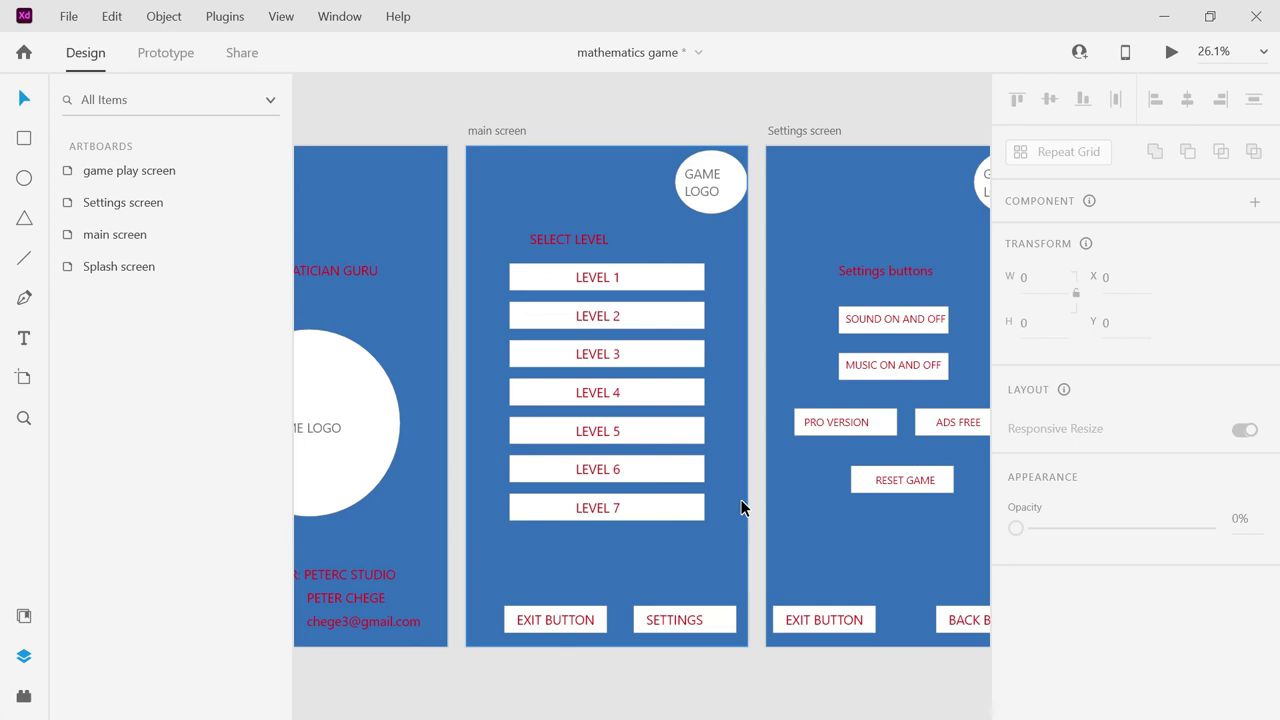
Zoom to 13% and marquee-select the four artboards to check them together.
{"action": "left_click", "coordinate": [1263, 55]}
{"action": "type", "text": "13"}
{"action": "key", "text": "Return"}
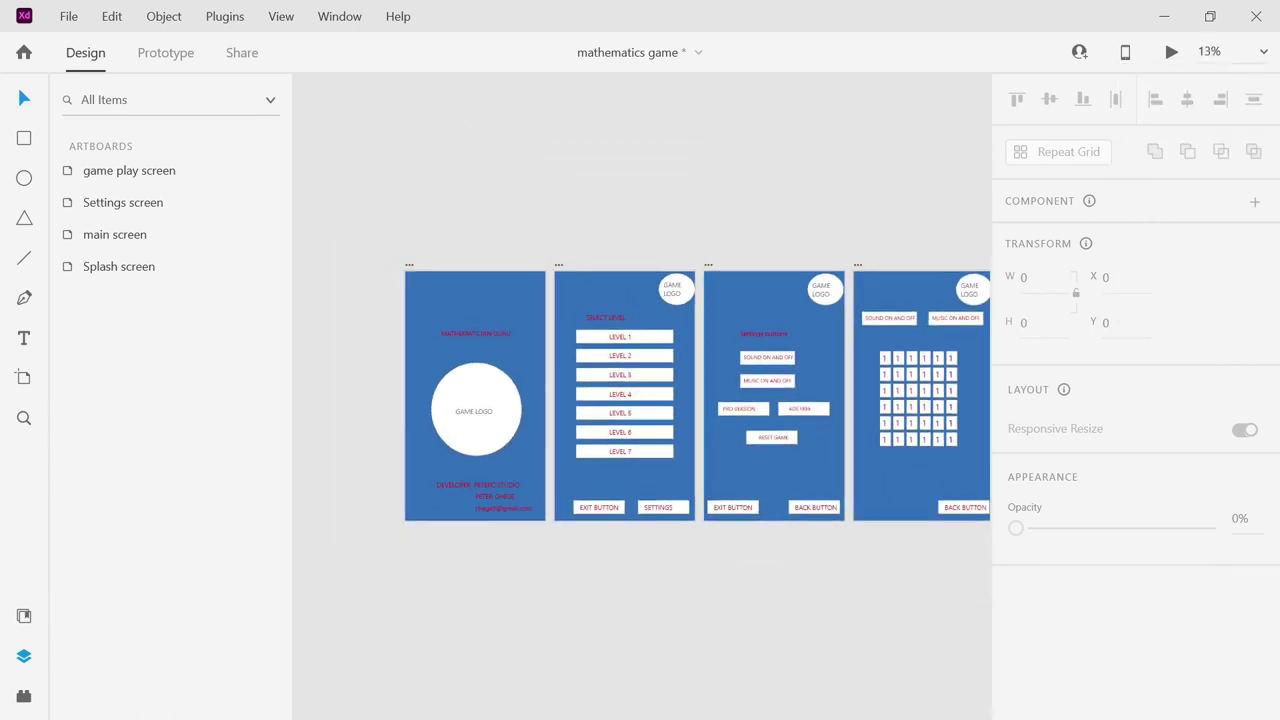
{"action": "left_click_drag", "start_coordinate": [402, 214], "coordinate": [808, 397]}
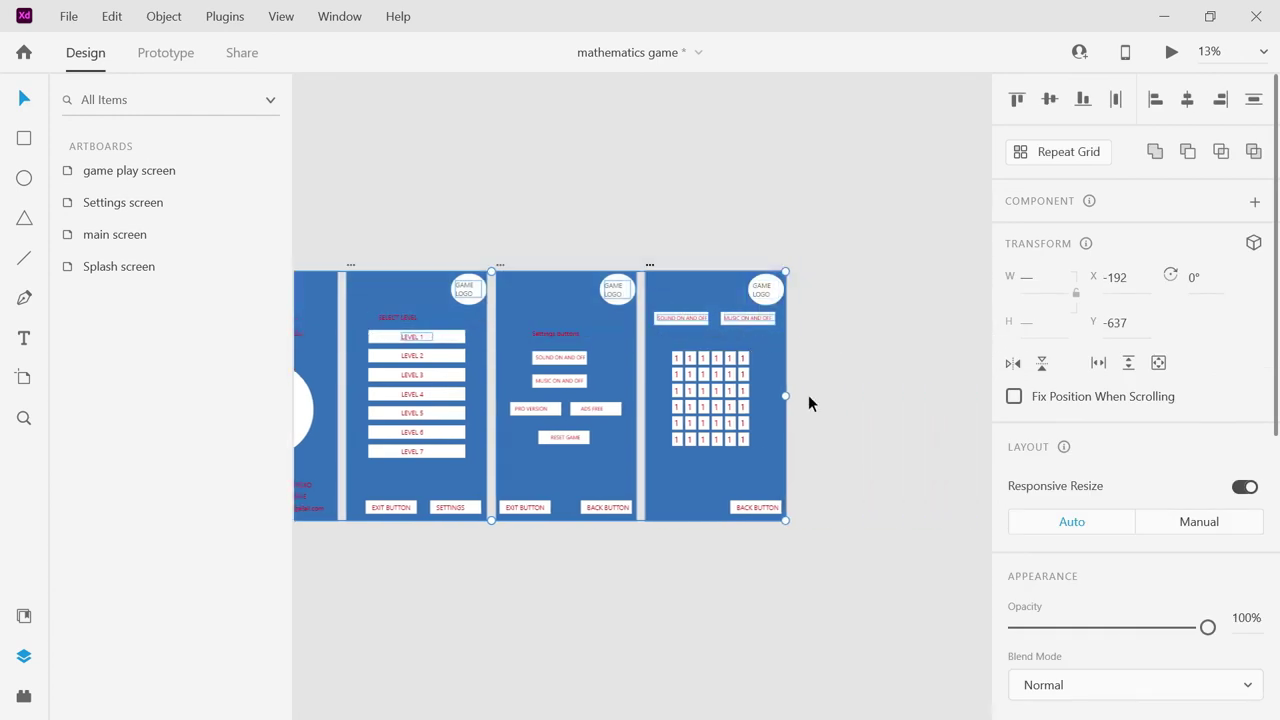
{"action": "left_click_drag", "start_coordinate": [859, 551], "coordinate": [334, 482]}
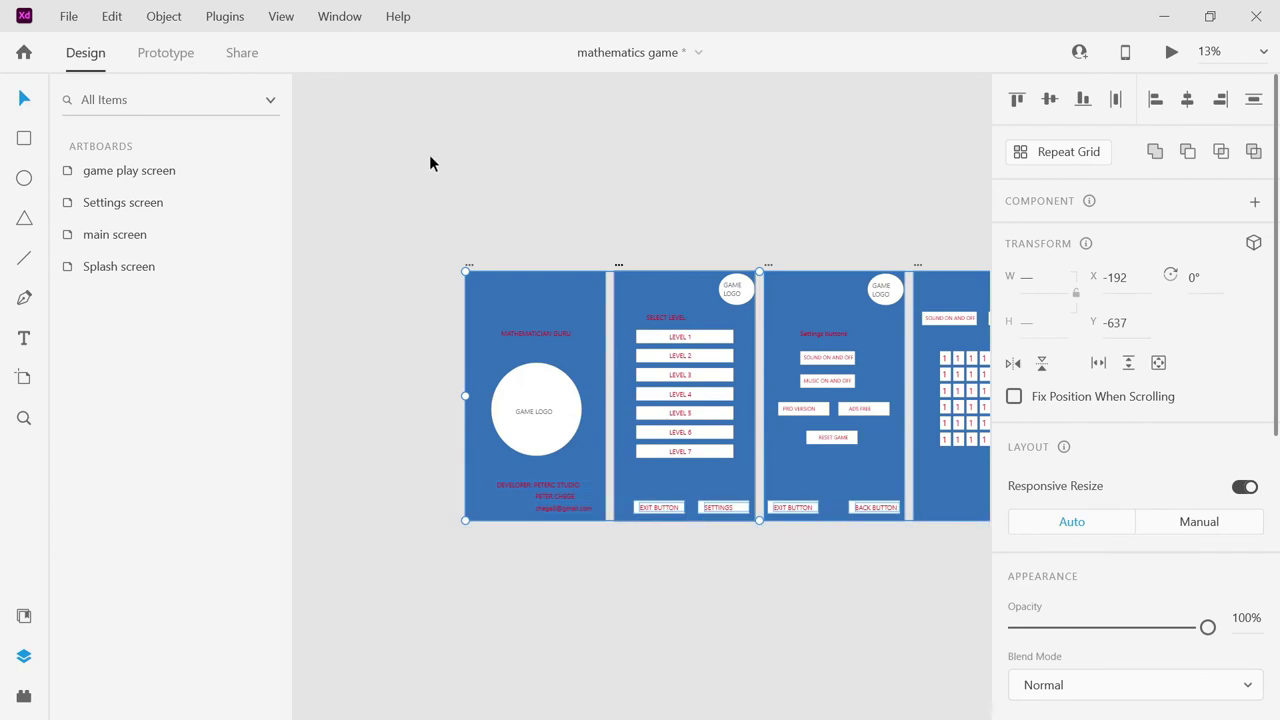
{"action": "left_click_drag", "start_coordinate": [437, 209], "coordinate": [870, 312]}
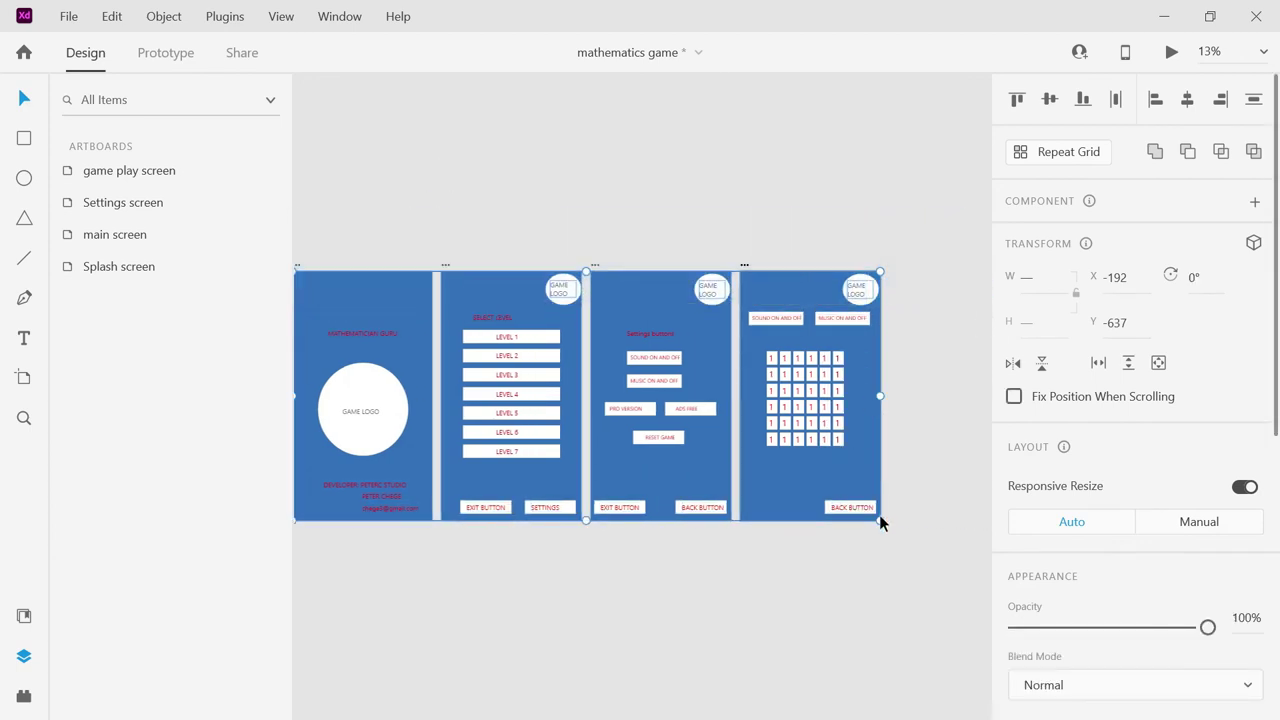
{"action": "left_click_drag", "start_coordinate": [882, 551], "coordinate": [471, 523]}
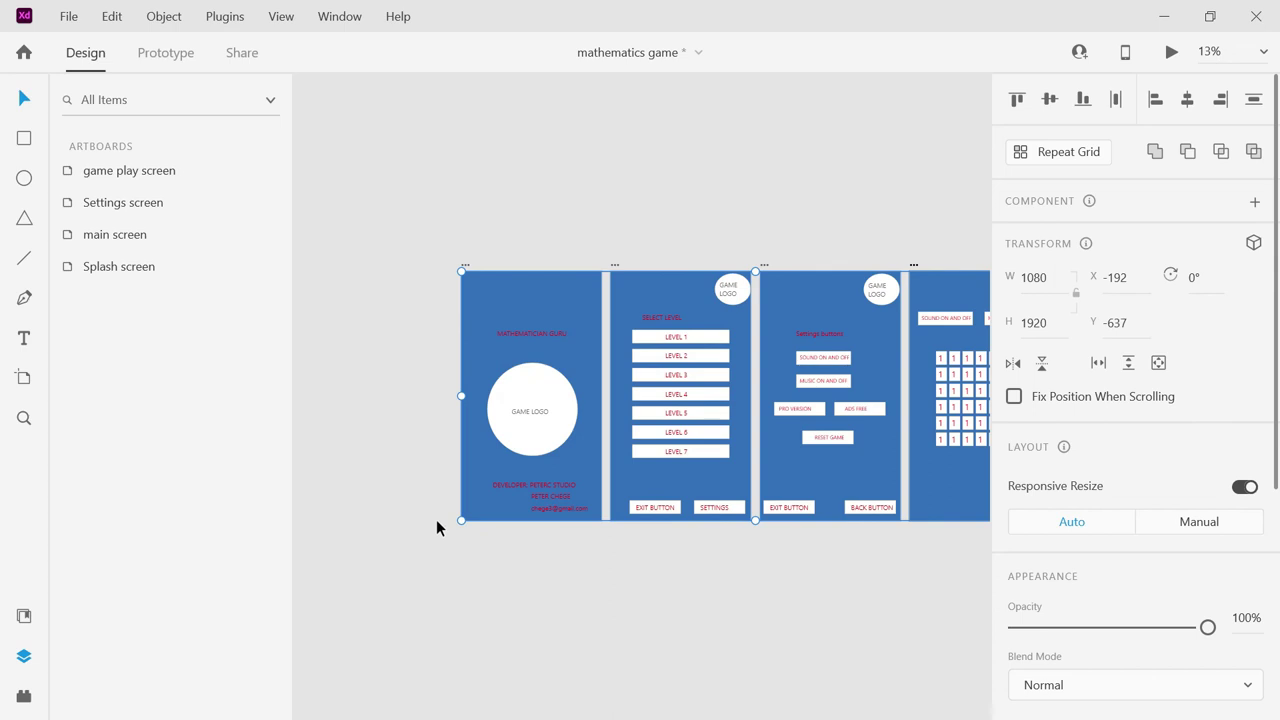
{"action": "left_click_drag", "start_coordinate": [552, 531], "coordinate": [391, 510]}
{"action": "left_click_drag", "start_coordinate": [633, 536], "coordinate": [633, 536]}
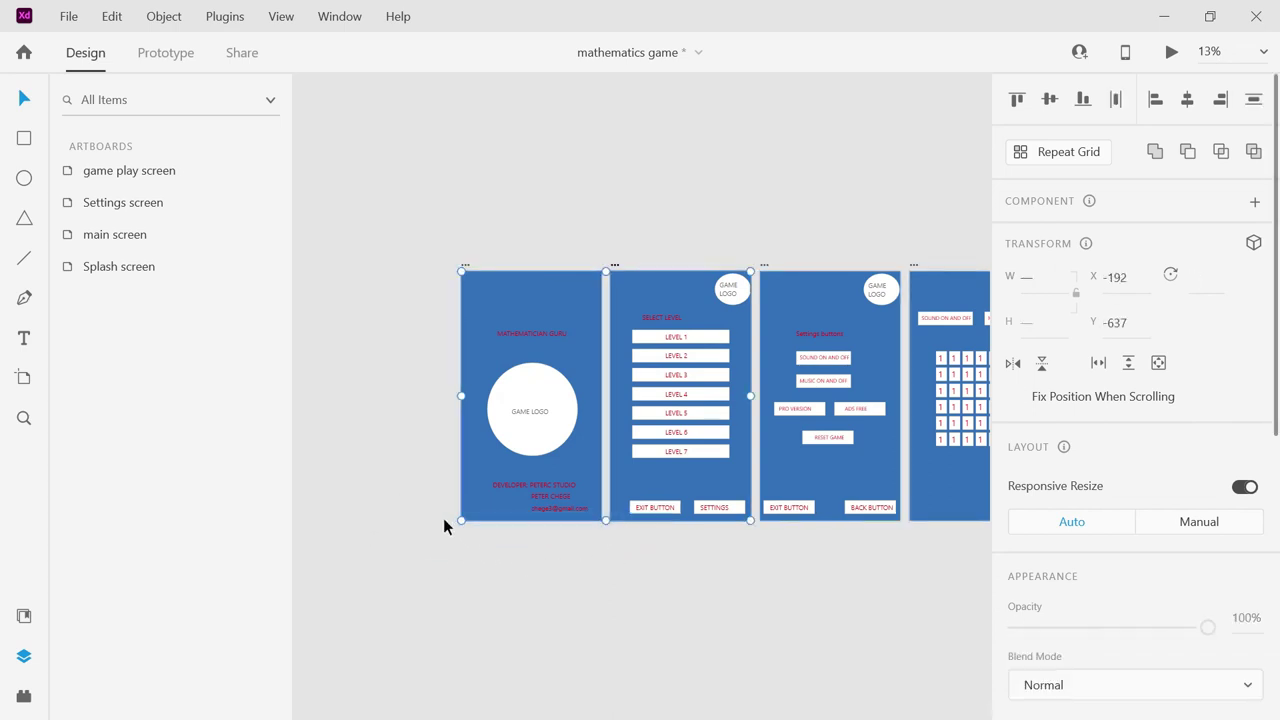
{"action": "left_click_drag", "start_coordinate": [419, 508], "coordinate": [917, 519]}
{"action": "left_click", "coordinate": [772, 612]}
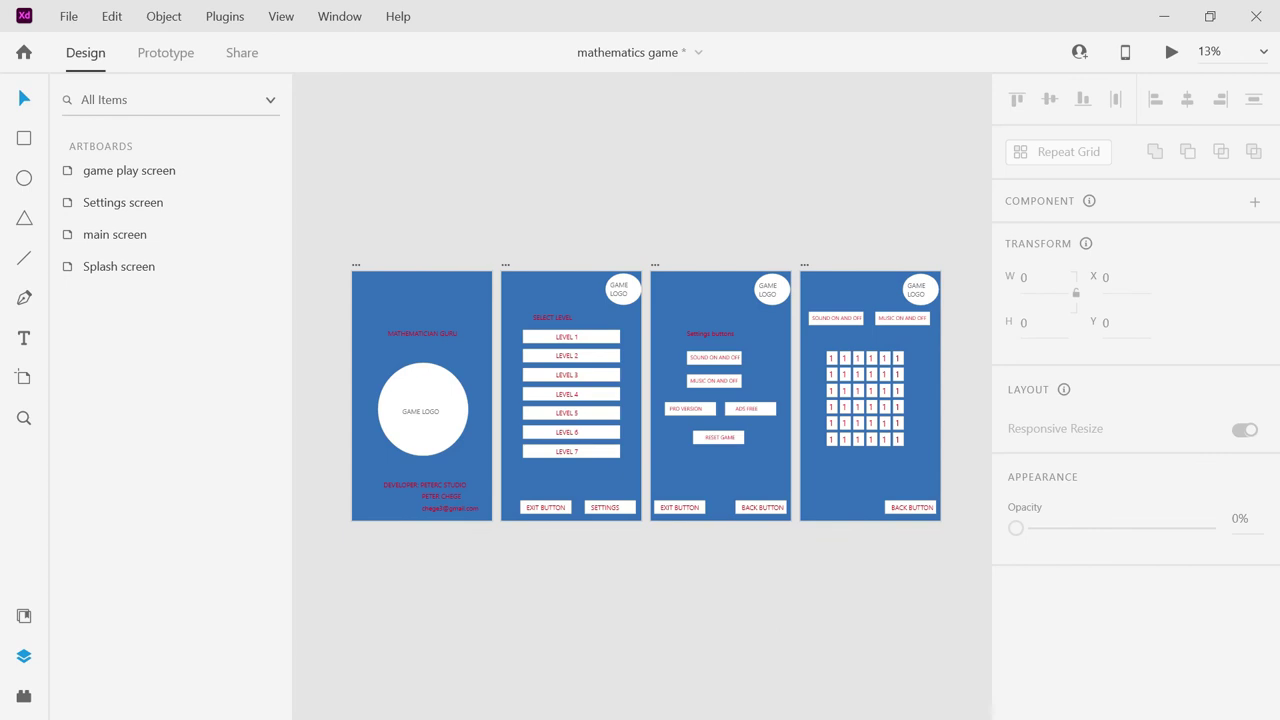
Adjust the zoom to 20%, then 16%, settling on 15%.
{"action": "left_click", "coordinate": [1210, 51]}
{"action": "type", "text": "20"}
{"action": "key", "text": "Return"}
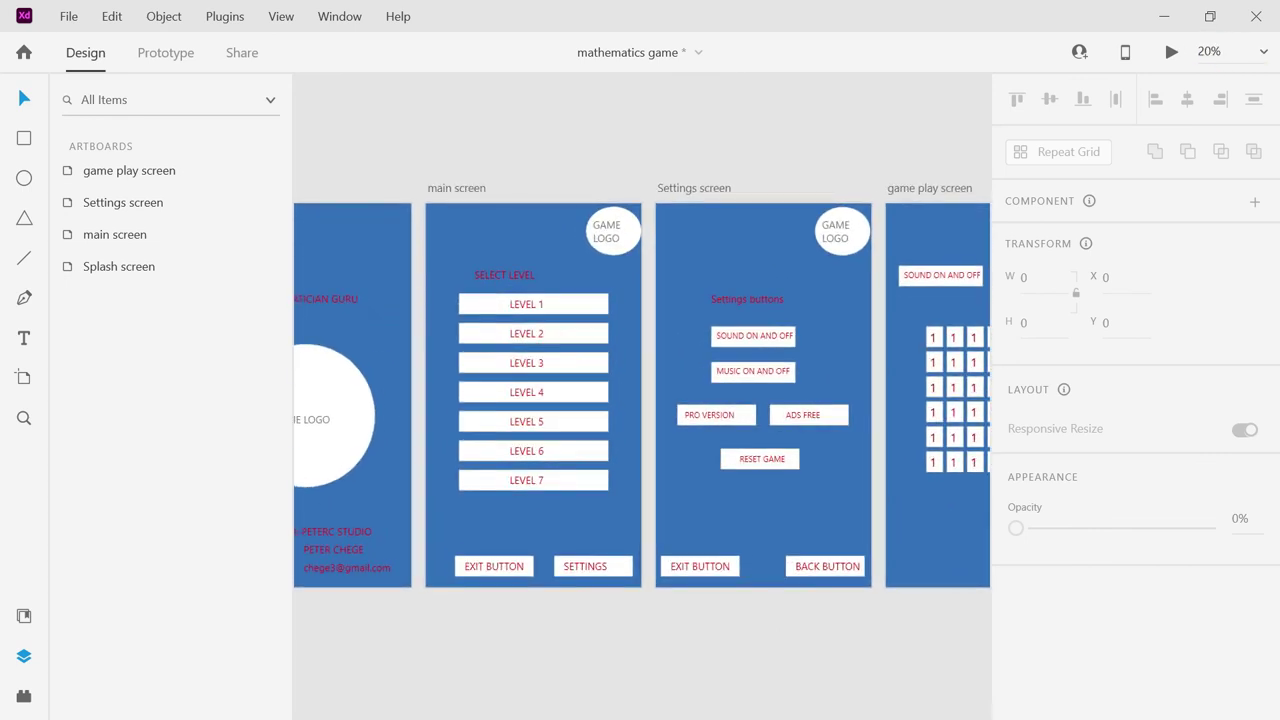
{"action": "left_click", "coordinate": [1210, 51]}
{"action": "type", "text": "16"}
{"action": "key", "text": "Return"}
{"action": "left_click", "coordinate": [1210, 51]}
{"action": "type", "text": "15"}
{"action": "key", "text": "Return"}
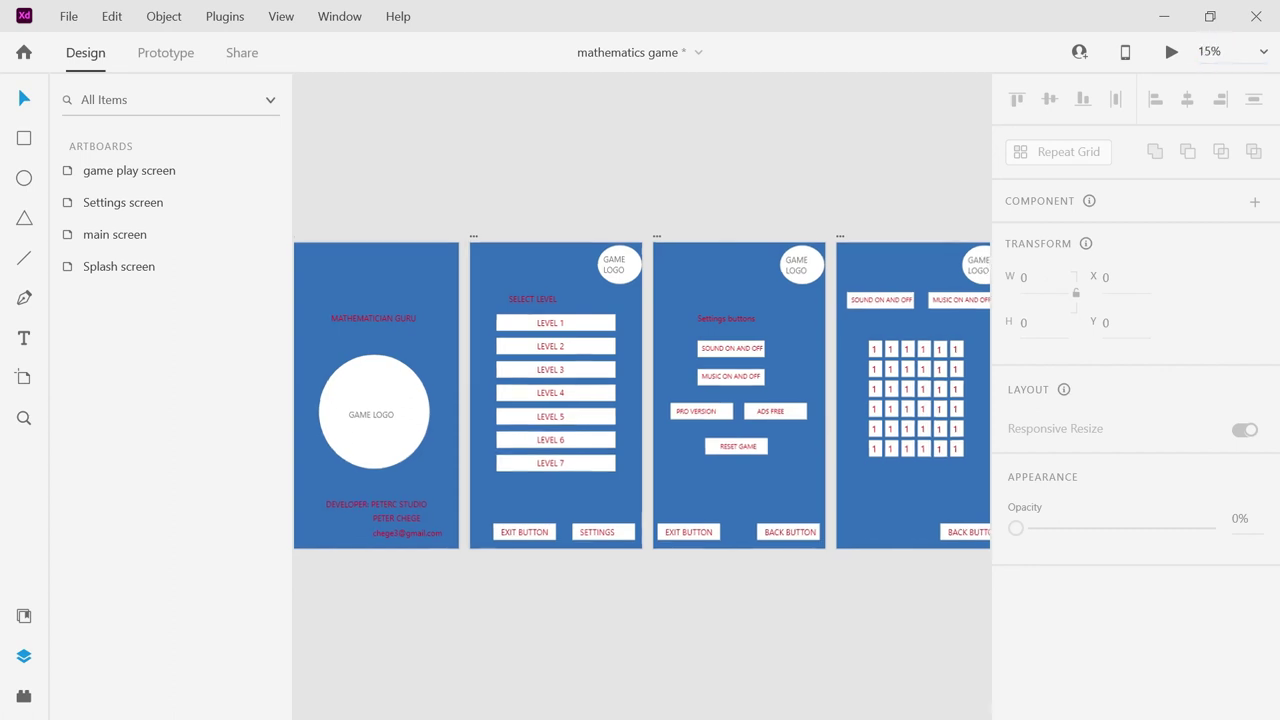